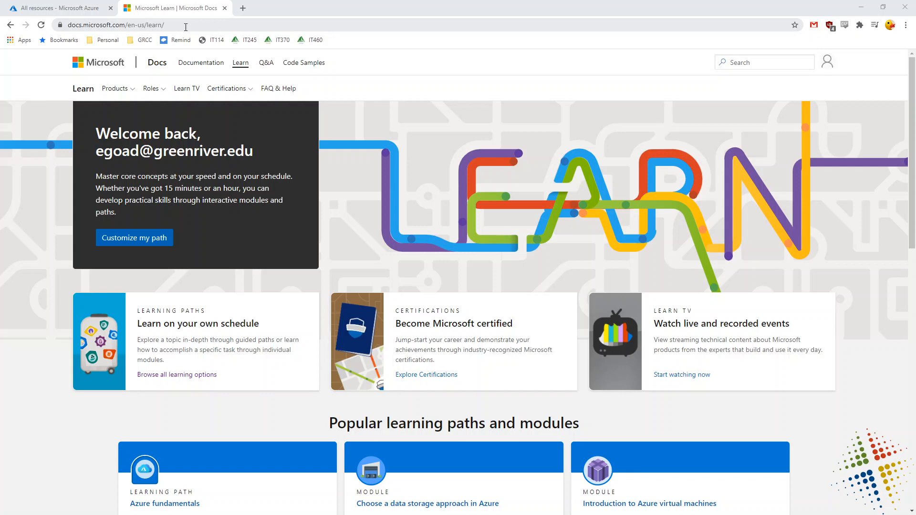
Browse all learning options and search the catalog for "serverless logic".
{"action": "left_click", "coordinate": [190, 375]}
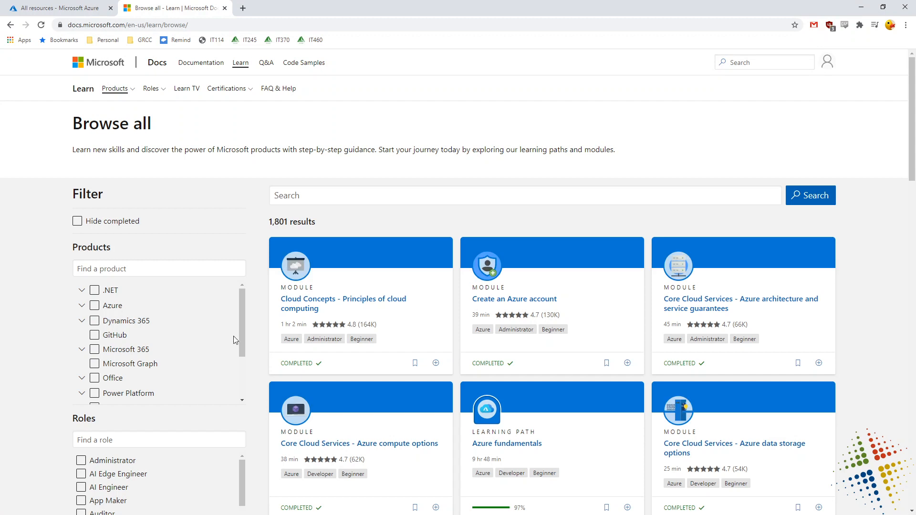
{"action": "left_click_drag", "start_coordinate": [316, 223], "coordinate": [259, 222]}
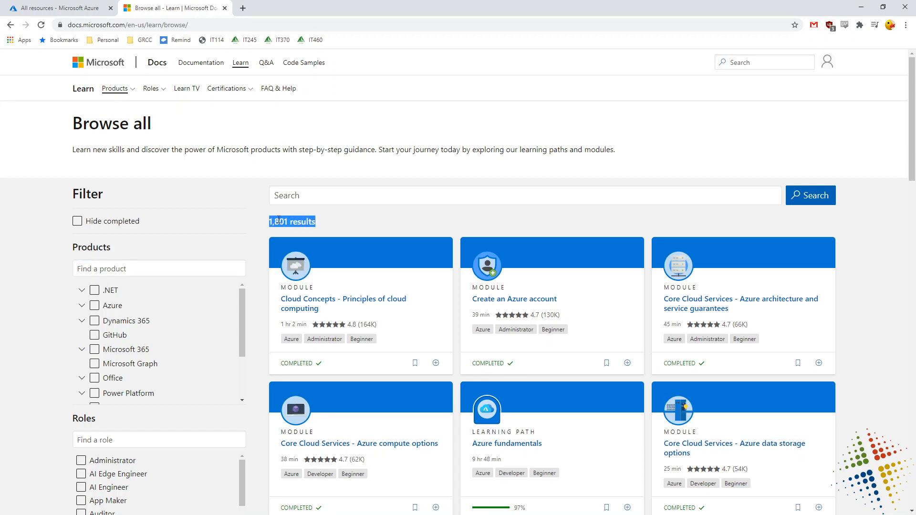
{"action": "left_click", "coordinate": [355, 201]}
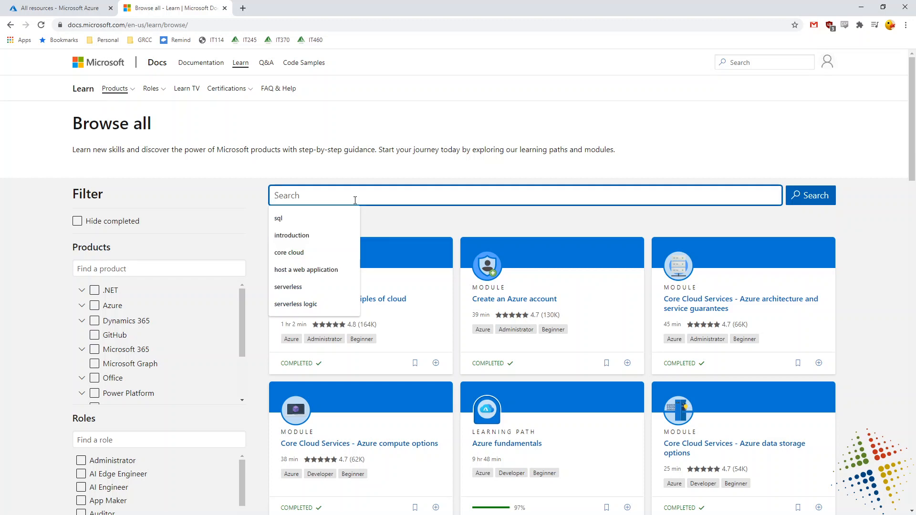
{"action": "type", "text": "ser"}
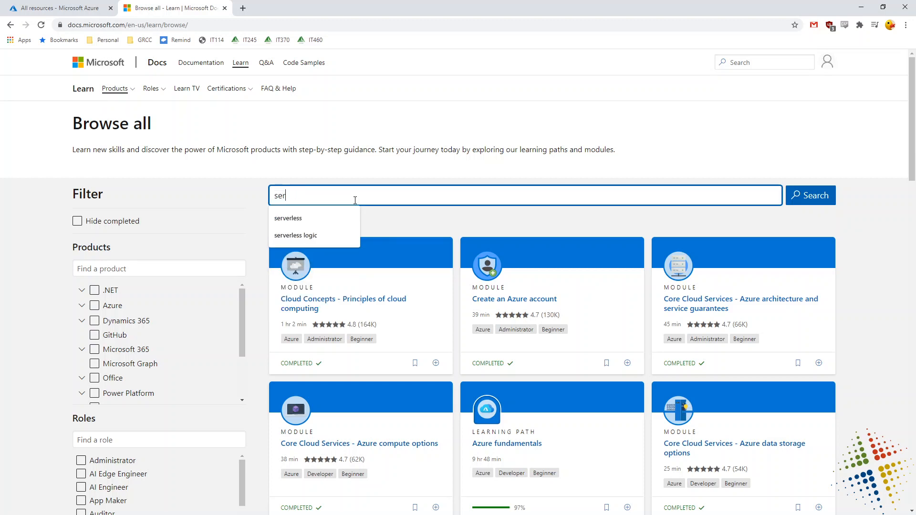
{"action": "type", "text": "verless "}
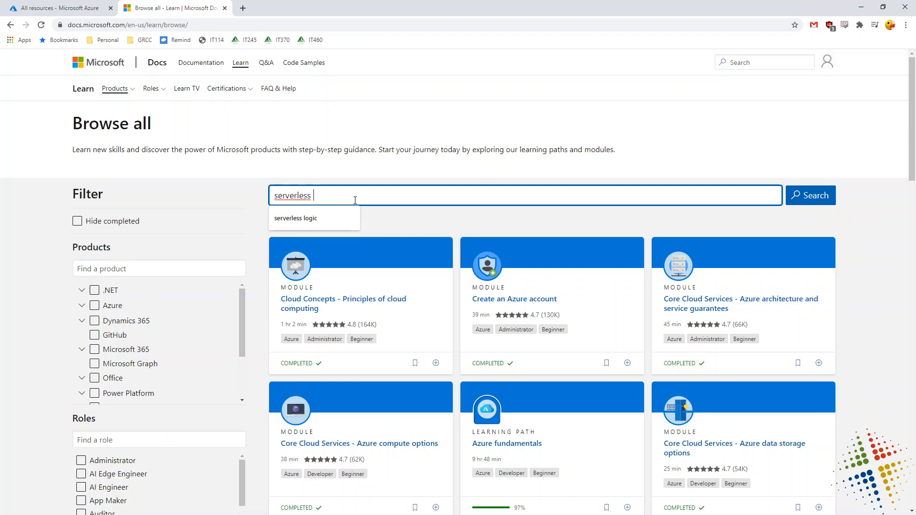
{"action": "type", "text": "logic"}
{"action": "key", "text": "Return"}
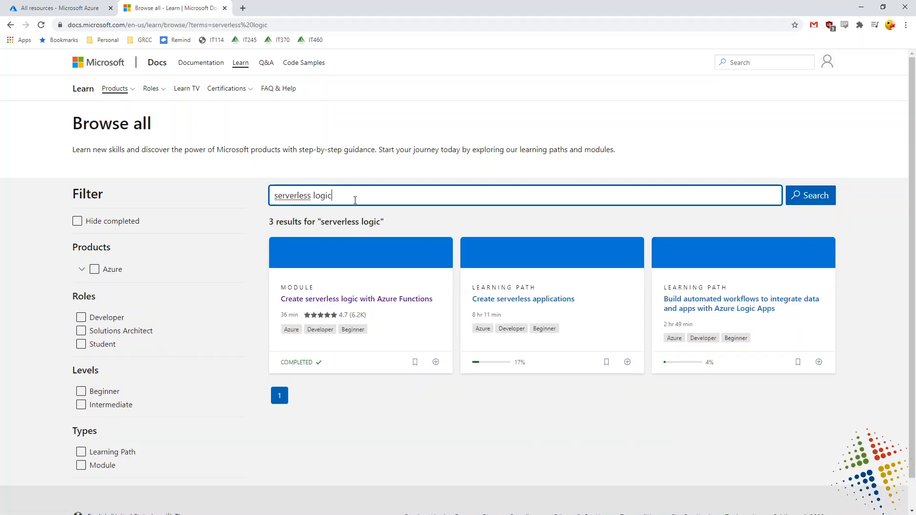
Open the module "Create serverless logic with Azure Functions" and go to its Introduction unit.
{"action": "left_click", "coordinate": [403, 301]}
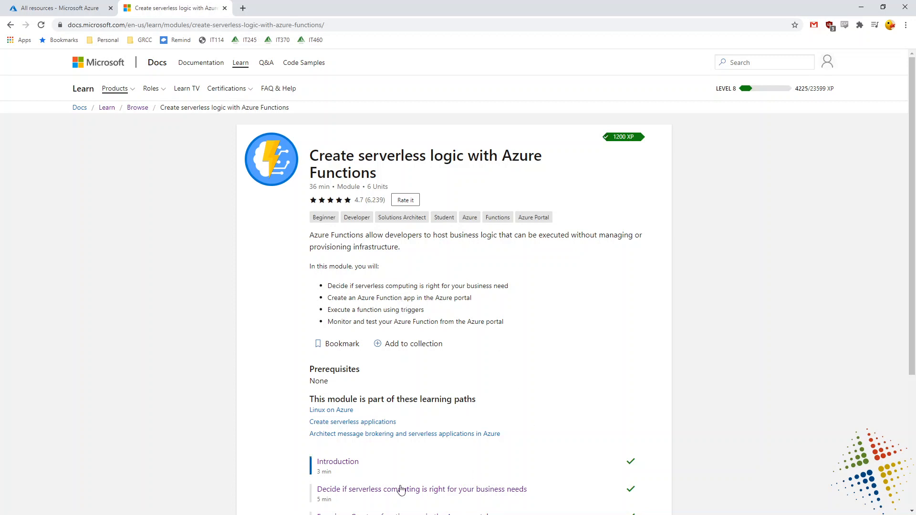
{"action": "left_click", "coordinate": [337, 463]}
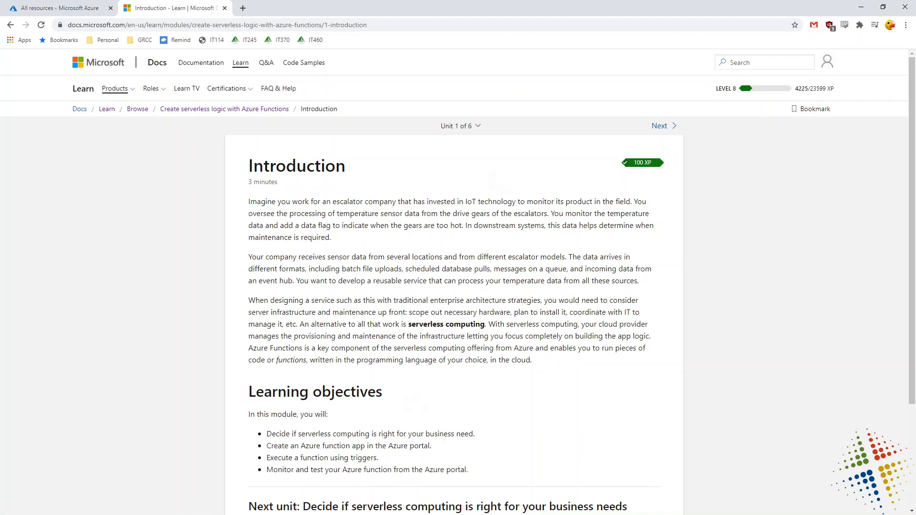
Read the Introduction unit's escalator company scenario and its list of learning objectives.
{"action": "scroll", "coordinate": [478, 281], "scroll_direction": "up", "scroll_amount": 5}
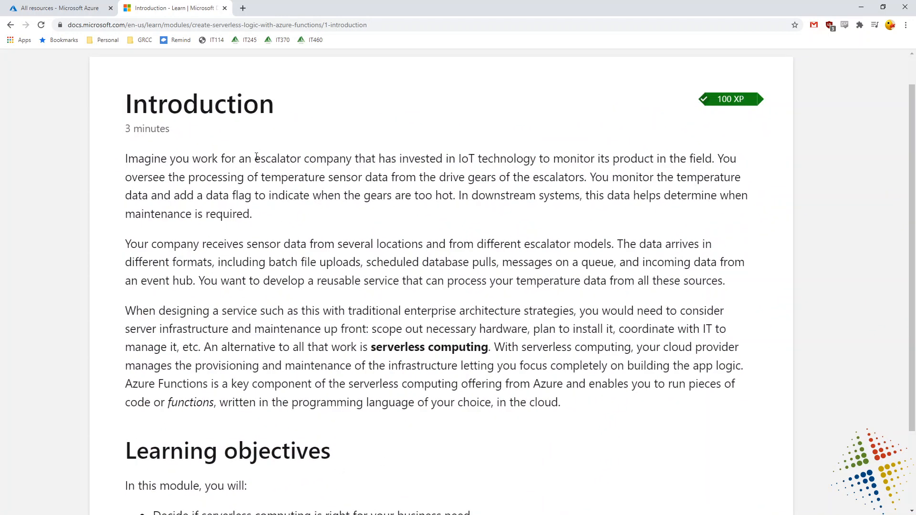
{"action": "left_click_drag", "start_coordinate": [256, 157], "coordinate": [354, 157]}
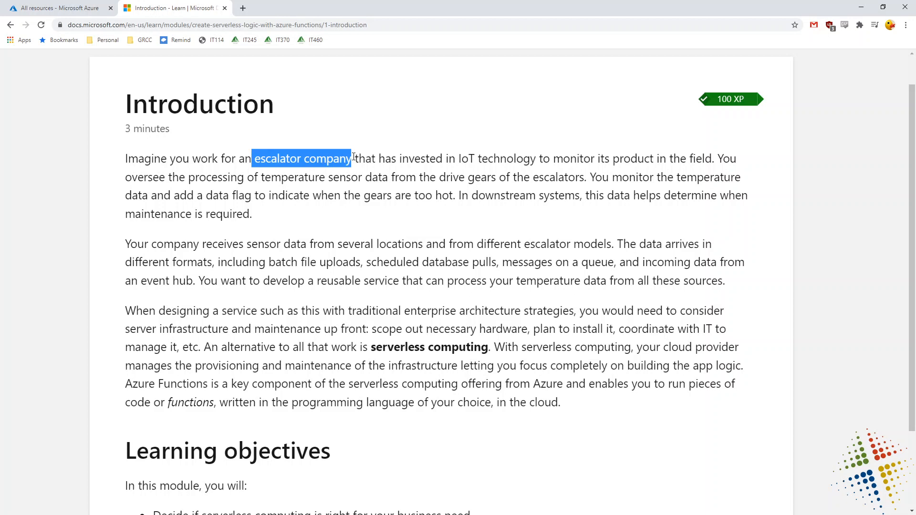
{"action": "left_click_drag", "start_coordinate": [458, 158], "coordinate": [539, 158]}
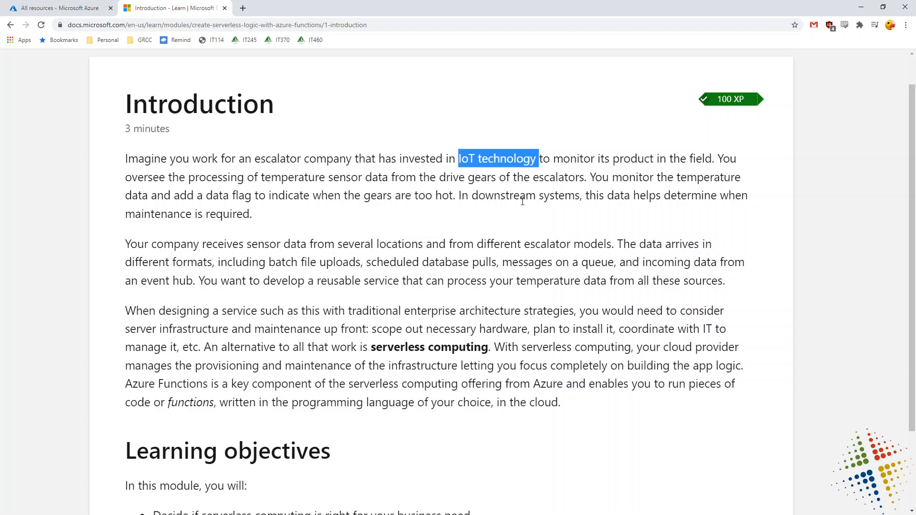
{"action": "left_click_drag", "start_coordinate": [455, 197], "coordinate": [590, 179]}
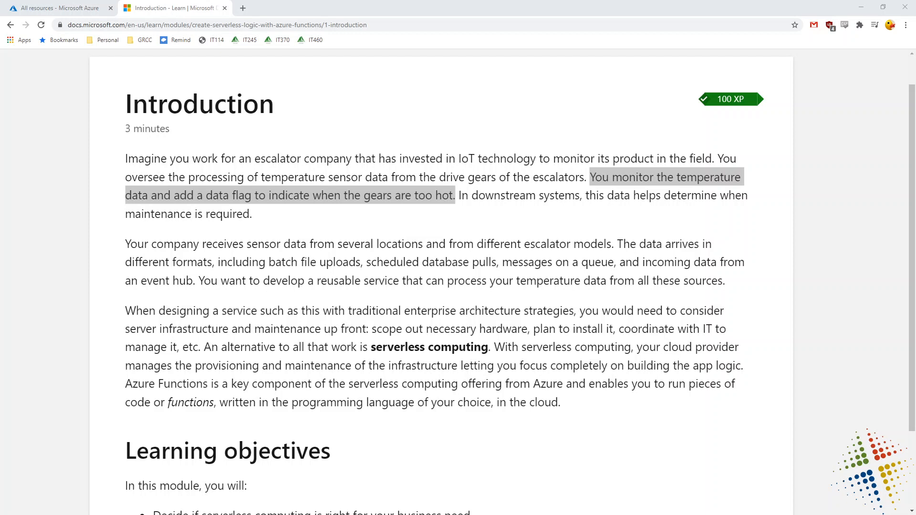
{"action": "scroll", "coordinate": [476, 389], "scroll_direction": "down", "scroll_amount": 5}
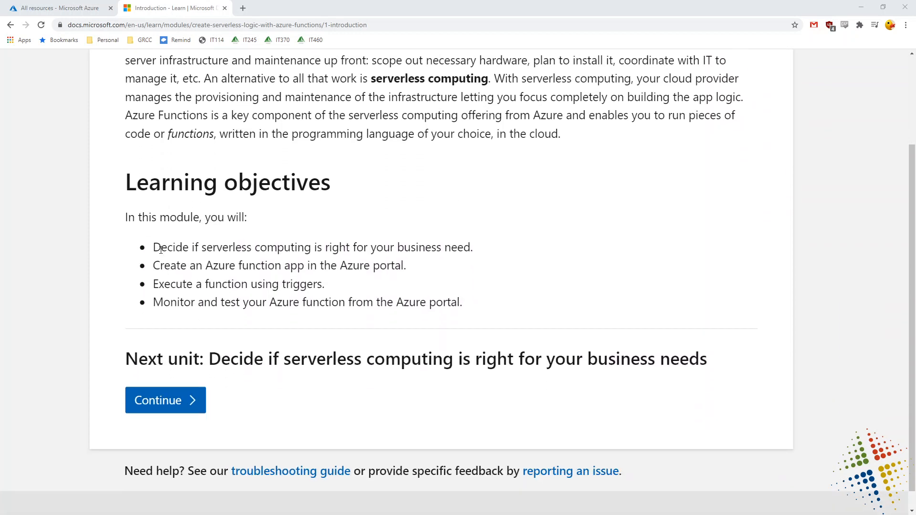
{"action": "left_click_drag", "start_coordinate": [162, 248], "coordinate": [471, 245]}
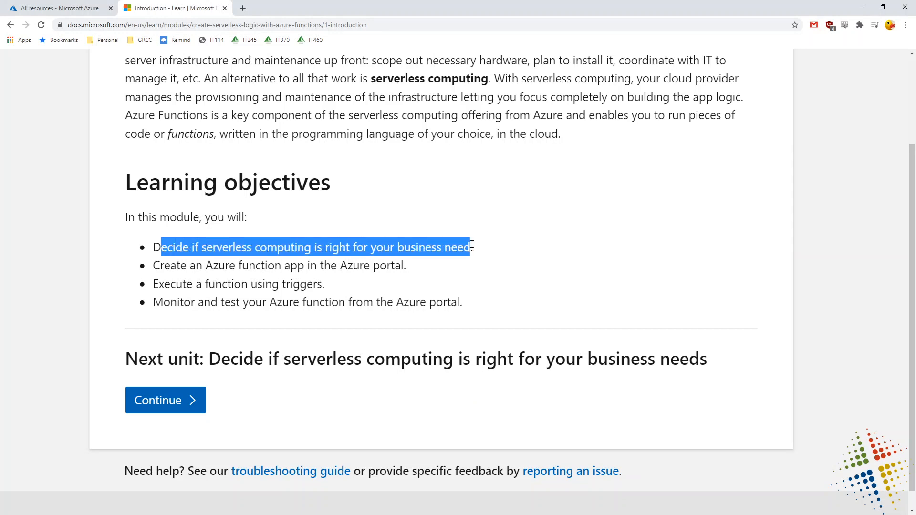
{"action": "left_click_drag", "start_coordinate": [419, 268], "coordinate": [345, 290]}
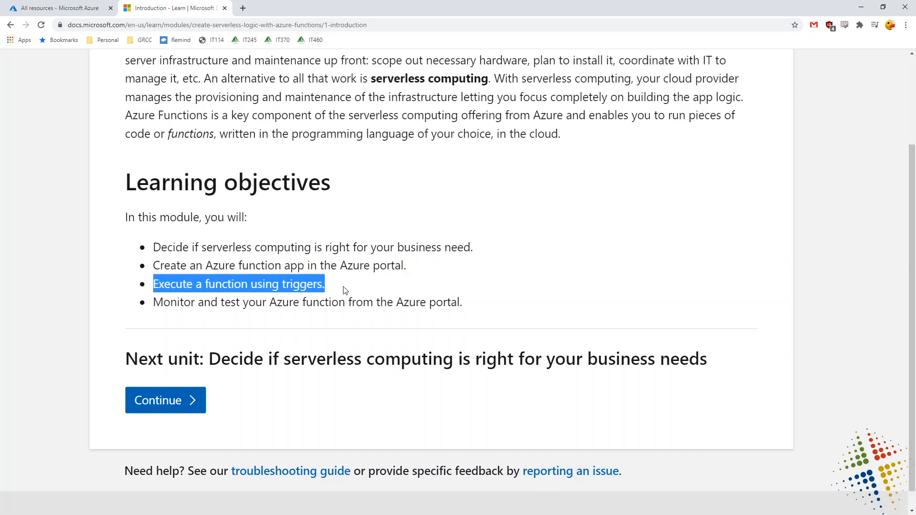
{"action": "left_click_drag", "start_coordinate": [499, 307], "coordinate": [62, 302]}
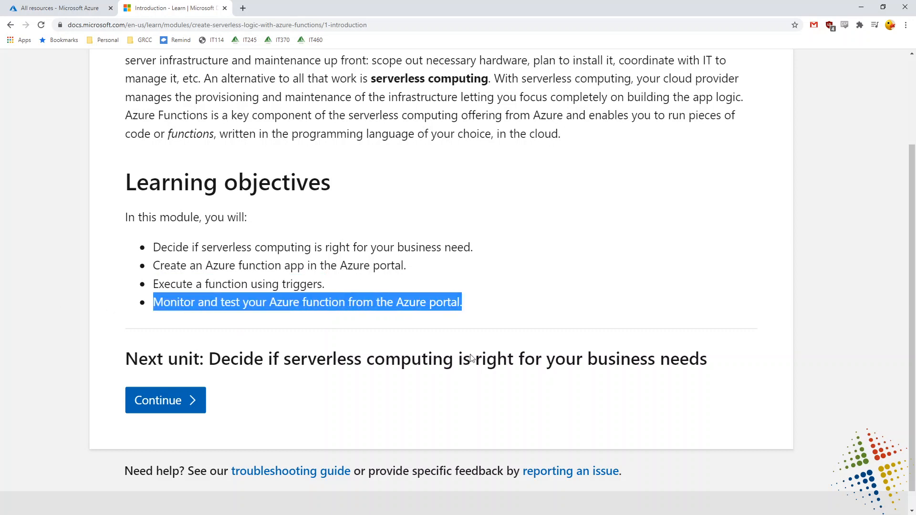
Continue to the unit on deciding if serverless computing fits business needs and read its explanations of serverless compute and Azure Functions.
{"action": "left_click", "coordinate": [167, 403]}
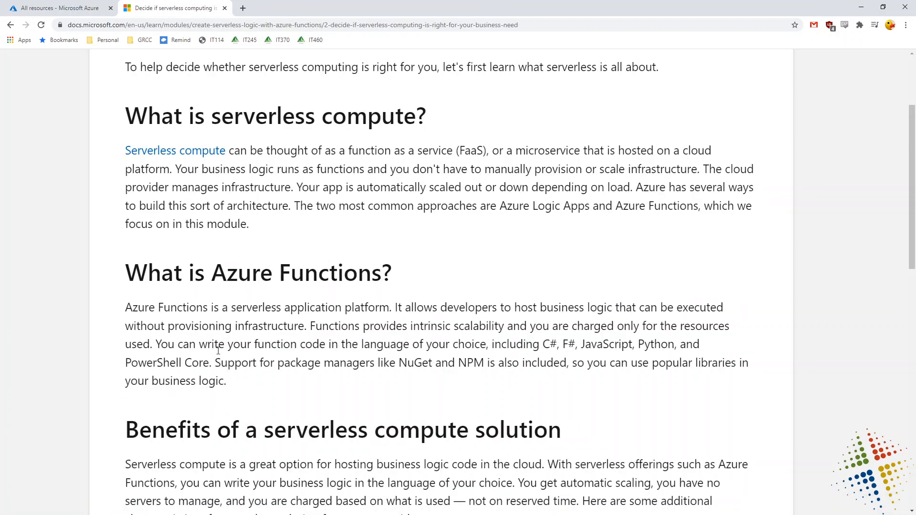
{"action": "scroll", "coordinate": [249, 327], "scroll_direction": "up", "scroll_amount": 2}
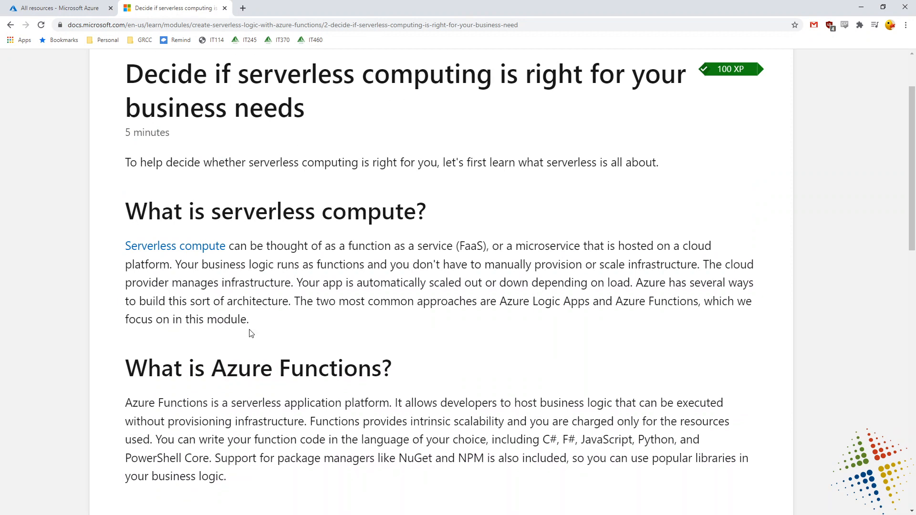
{"action": "left_click_drag", "start_coordinate": [486, 244], "coordinate": [349, 243]}
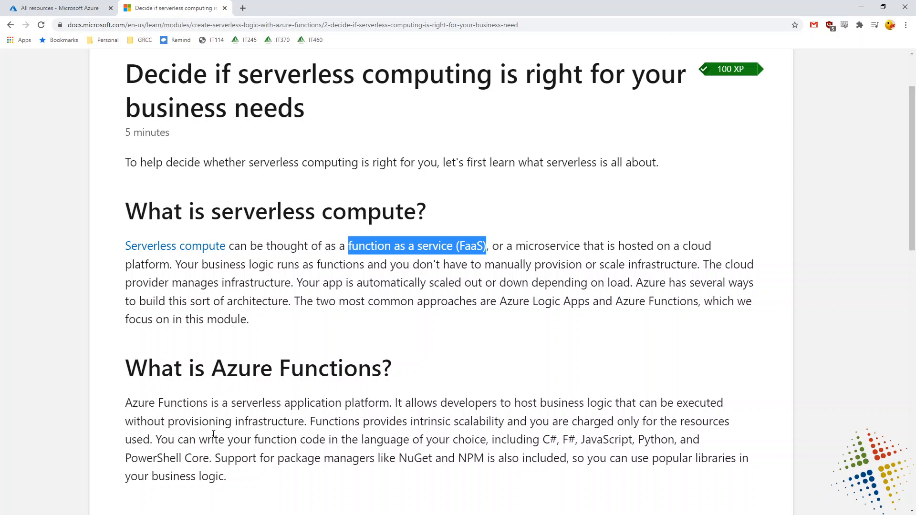
{"action": "double_click", "coordinate": [548, 247]}
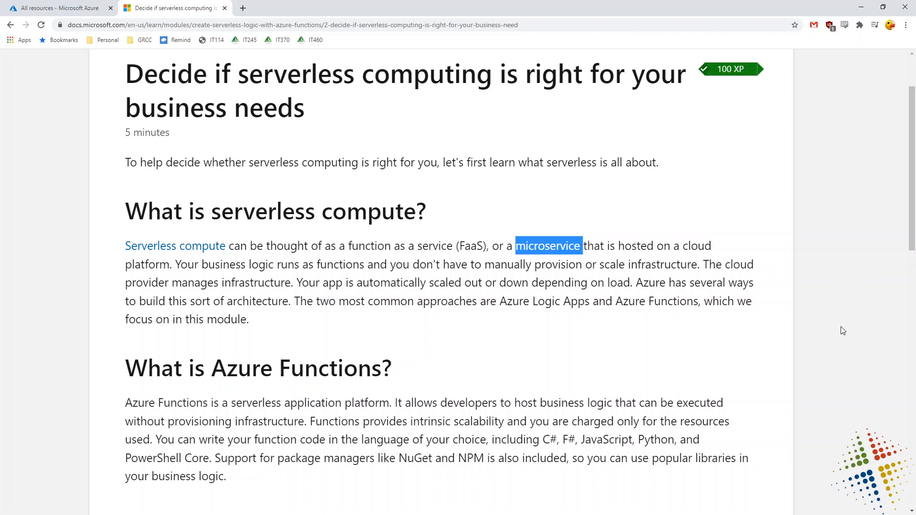
{"action": "scroll", "coordinate": [842, 330], "scroll_direction": "down", "scroll_amount": 5}
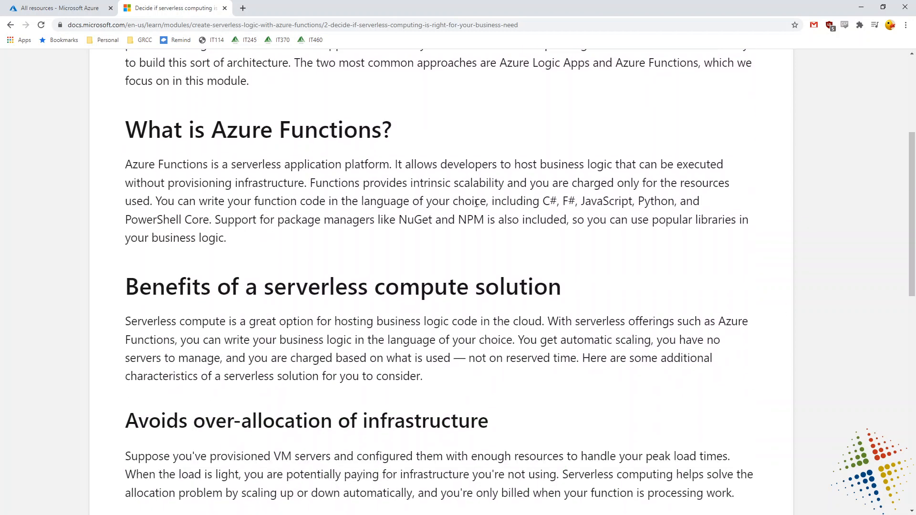
{"action": "left_click_drag", "start_coordinate": [389, 164], "coordinate": [120, 163]}
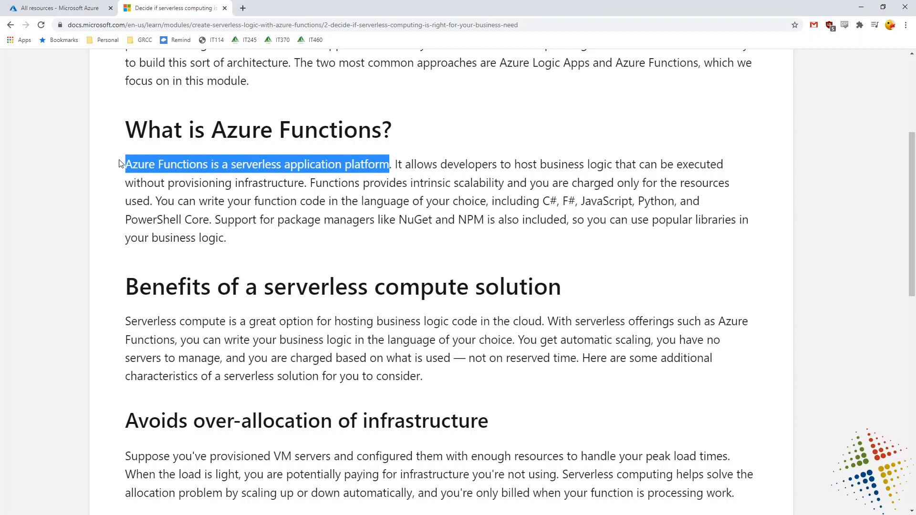
Read the benefits of a serverless compute solution, including business logic hosting and avoiding over-allocation of infrastructure.
{"action": "scroll", "coordinate": [120, 164], "scroll_direction": "down", "scroll_amount": 3}
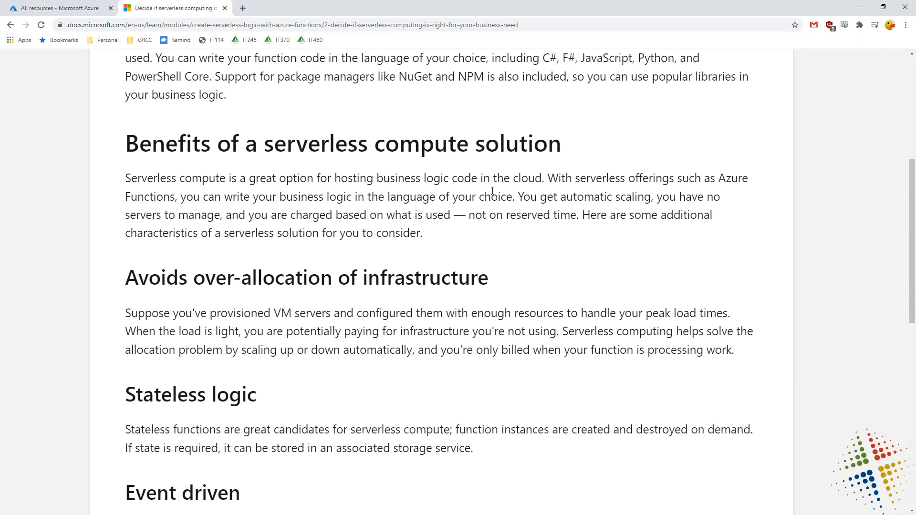
{"action": "left_click_drag", "start_coordinate": [377, 181], "coordinate": [480, 182]}
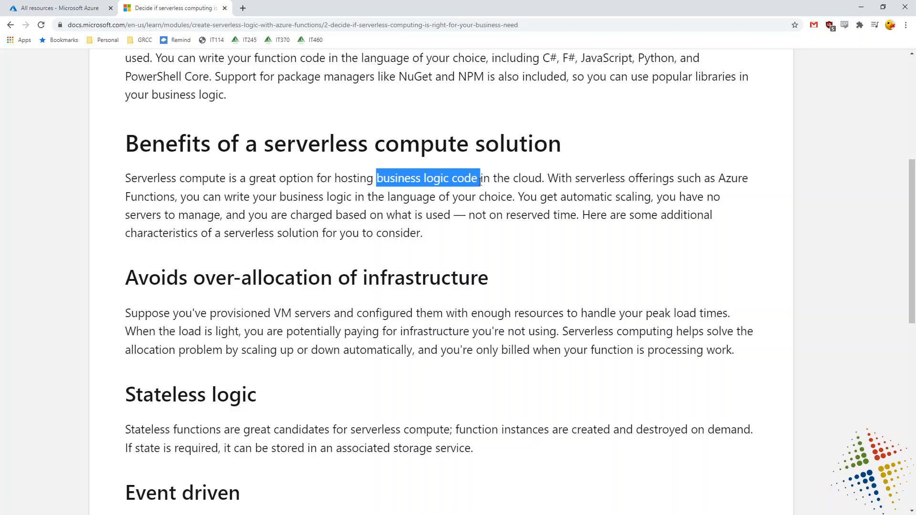
{"action": "scroll", "coordinate": [480, 181], "scroll_direction": "down", "scroll_amount": 4}
{"action": "double_click", "coordinate": [205, 87]}
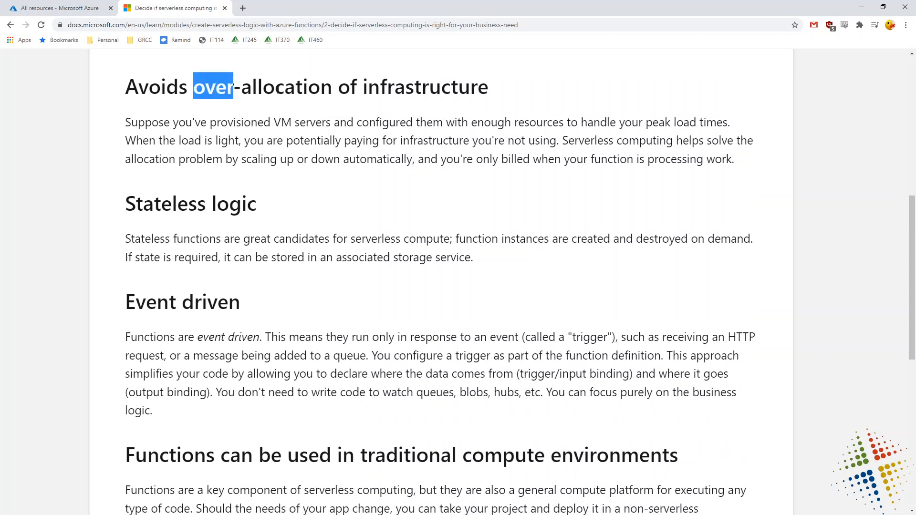
{"action": "left_click_drag", "start_coordinate": [277, 90], "coordinate": [499, 95]}
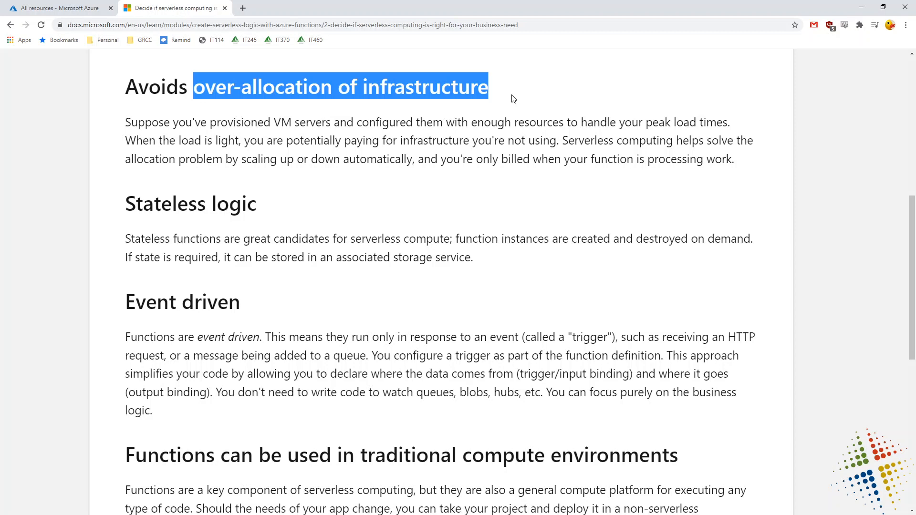
{"action": "scroll", "coordinate": [408, 318], "scroll_direction": "down", "scroll_amount": 2}
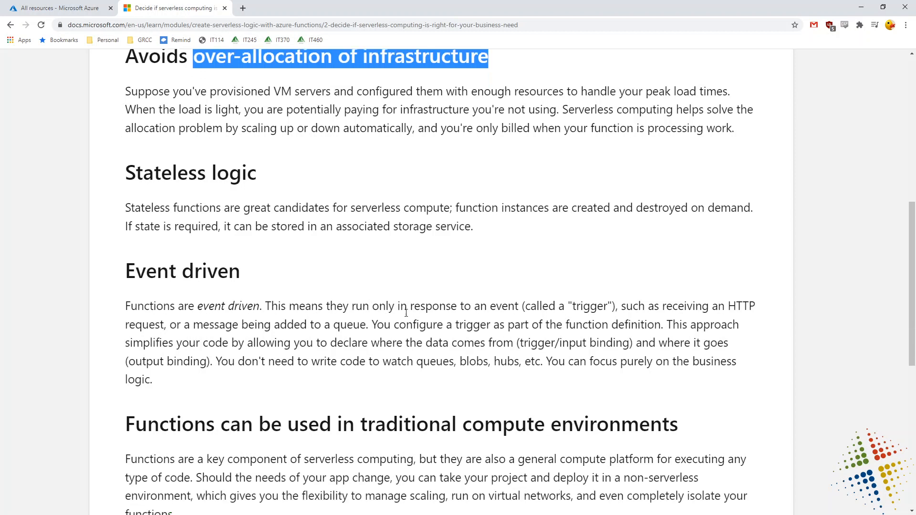
Read the drawbacks of a serverless compute solution, covering execution time and execution frequency.
{"action": "scroll", "coordinate": [180, 307], "scroll_direction": "down", "scroll_amount": 6}
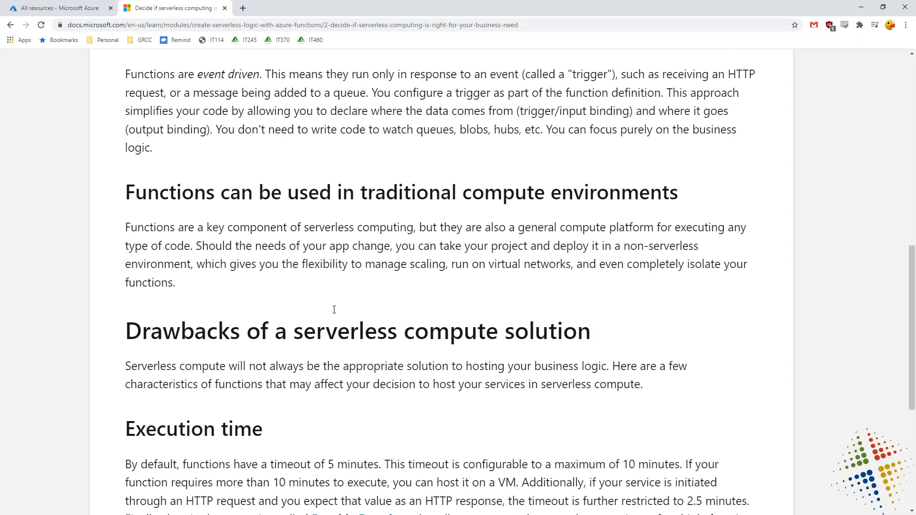
{"action": "scroll", "coordinate": [244, 316], "scroll_direction": "down", "scroll_amount": 1}
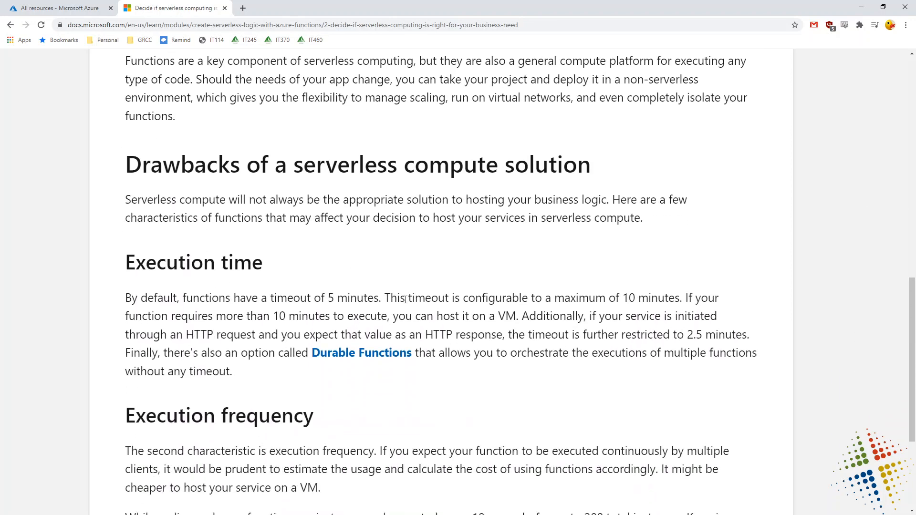
{"action": "left_click_drag", "start_coordinate": [384, 300], "coordinate": [89, 269]}
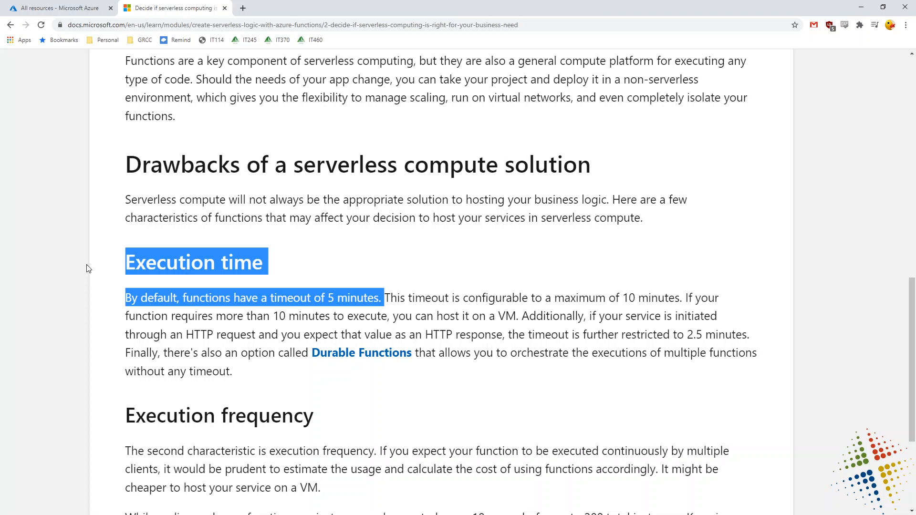
{"action": "scroll", "coordinate": [654, 297], "scroll_direction": "down", "scroll_amount": 6}
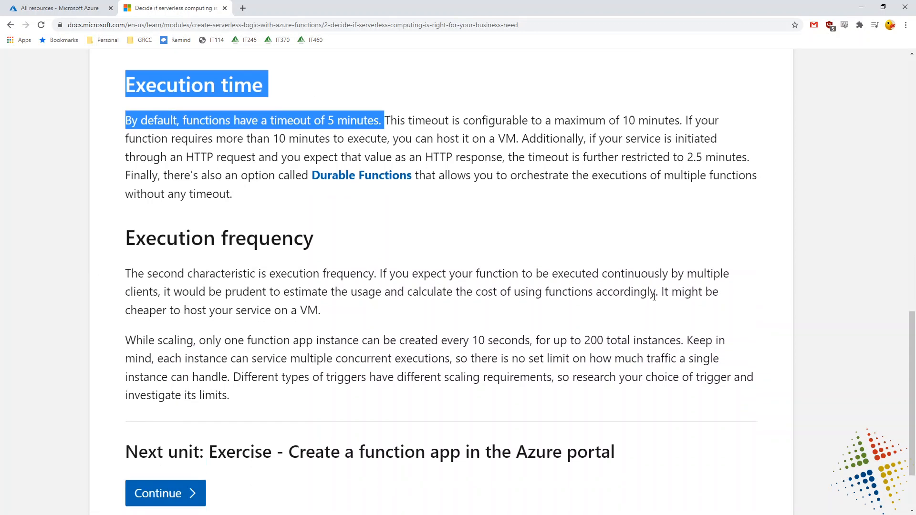
{"action": "left_click_drag", "start_coordinate": [123, 135], "coordinate": [400, 197]}
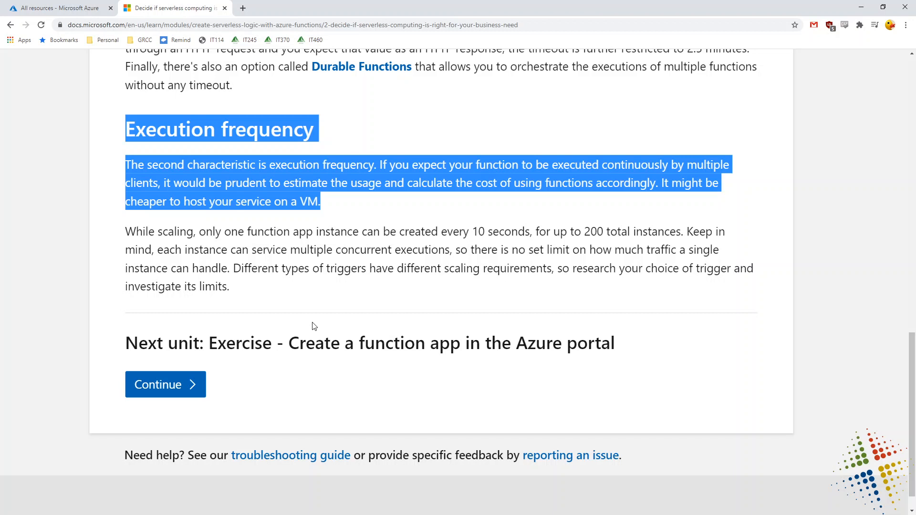
Continue to the exercise unit on creating a function app in the Azure portal and check the sandbox status.
{"action": "left_click", "coordinate": [176, 392]}
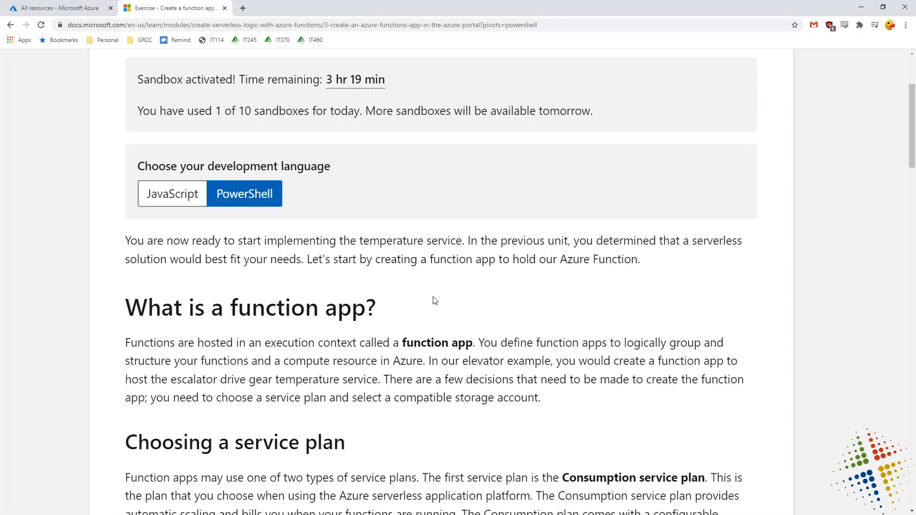
{"action": "scroll", "coordinate": [432, 302], "scroll_direction": "up", "scroll_amount": 3}
{"action": "left_click_drag", "start_coordinate": [136, 220], "coordinate": [377, 231]}
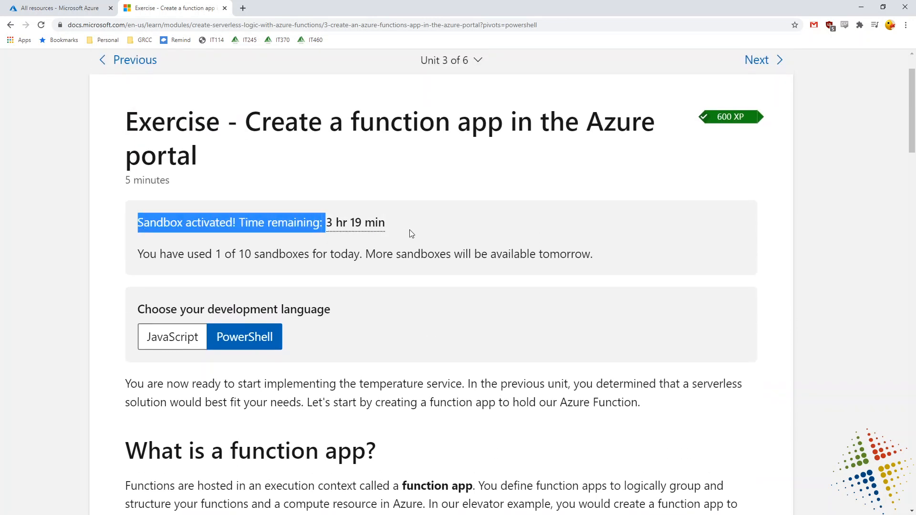
{"action": "left_click", "coordinate": [505, 242]}
{"action": "scroll", "coordinate": [420, 282], "scroll_direction": "down", "scroll_amount": 2}
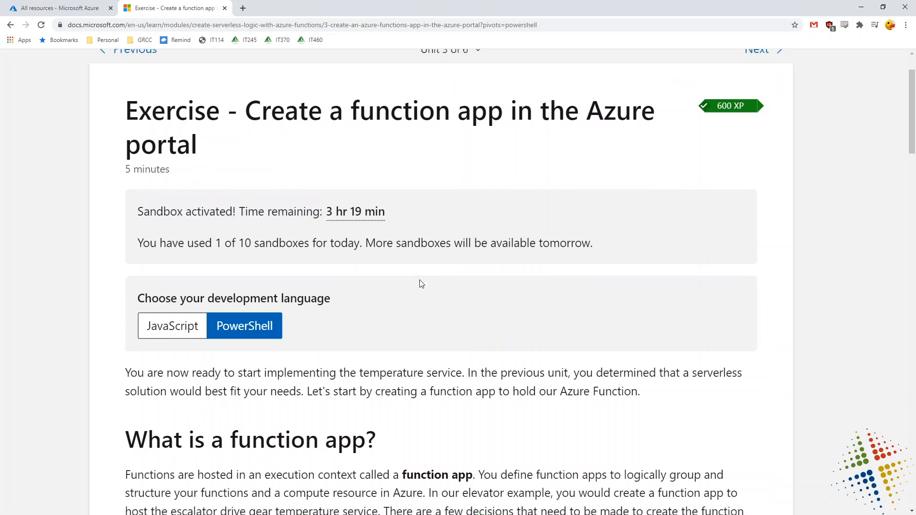
Read the exercise's language choice, service plan and storage account requirements, and the first instructions for creating a function app.
{"action": "left_click_drag", "start_coordinate": [339, 217], "coordinate": [120, 218]}
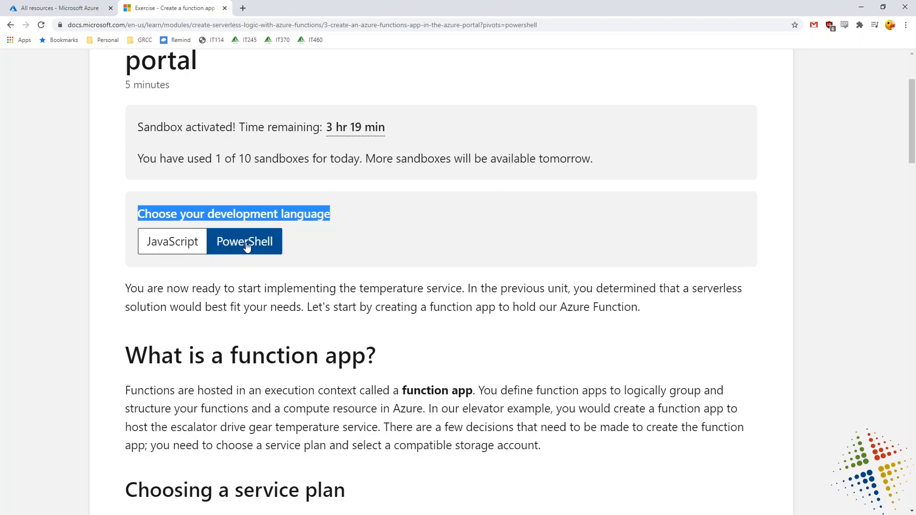
{"action": "scroll", "coordinate": [257, 253], "scroll_direction": "down", "scroll_amount": 2}
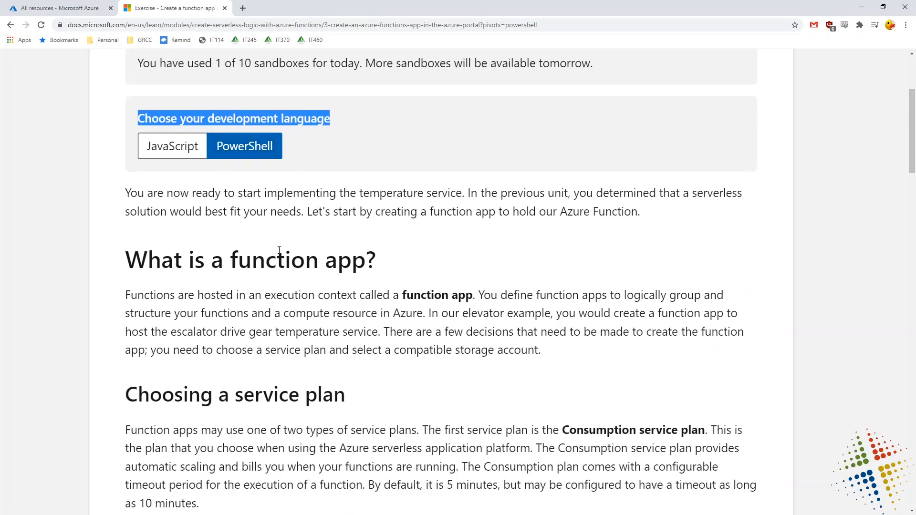
{"action": "scroll", "coordinate": [300, 369], "scroll_direction": "down", "scroll_amount": 6}
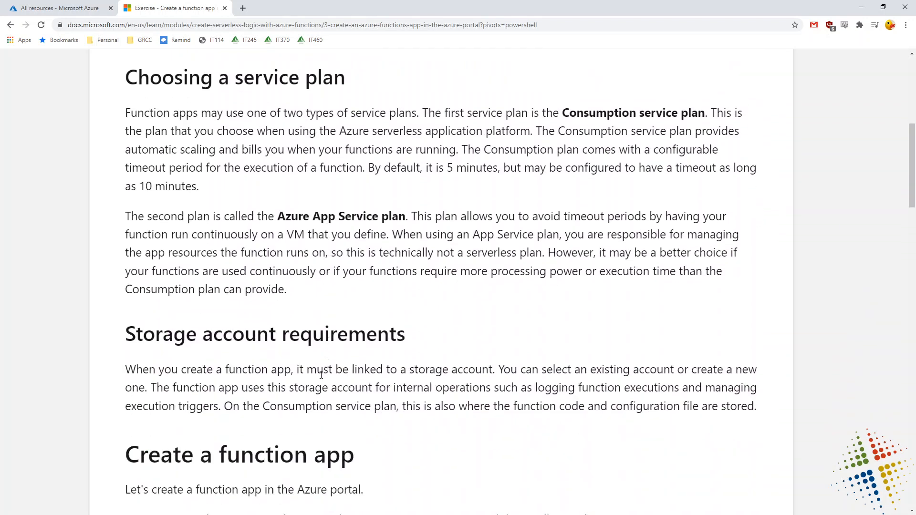
{"action": "scroll", "coordinate": [321, 375], "scroll_direction": "down", "scroll_amount": 5}
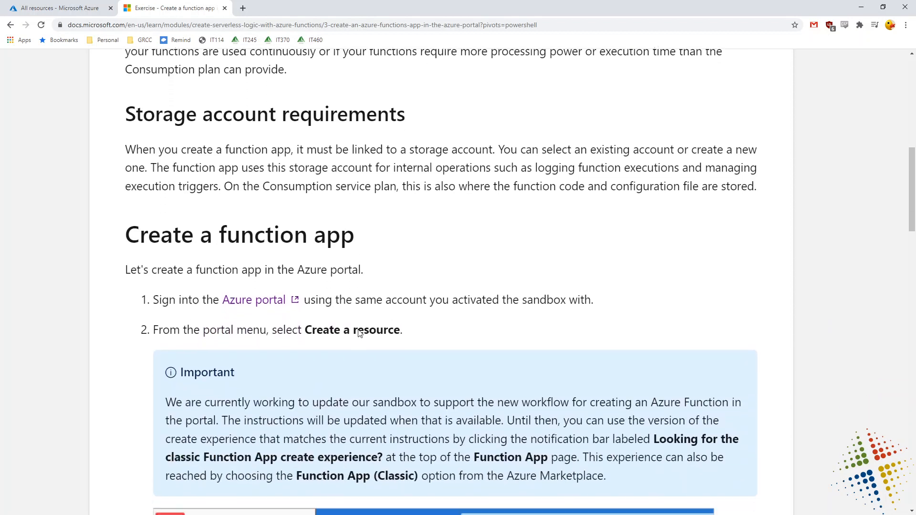
{"action": "scroll", "coordinate": [359, 333], "scroll_direction": "down", "scroll_amount": 2}
{"action": "left_click_drag", "start_coordinate": [362, 151], "coordinate": [108, 155]}
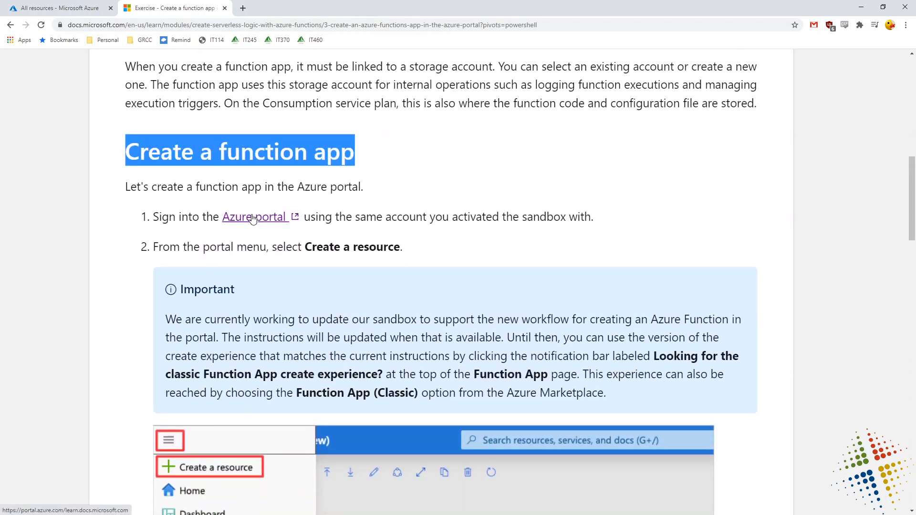
{"action": "scroll", "coordinate": [253, 218], "scroll_direction": "down", "scroll_amount": 1}
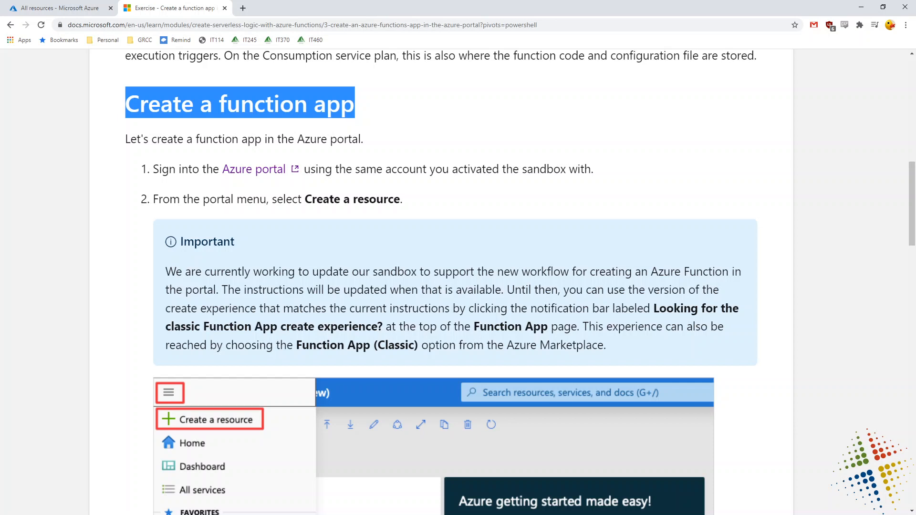
{"action": "left_click", "coordinate": [673, 193]}
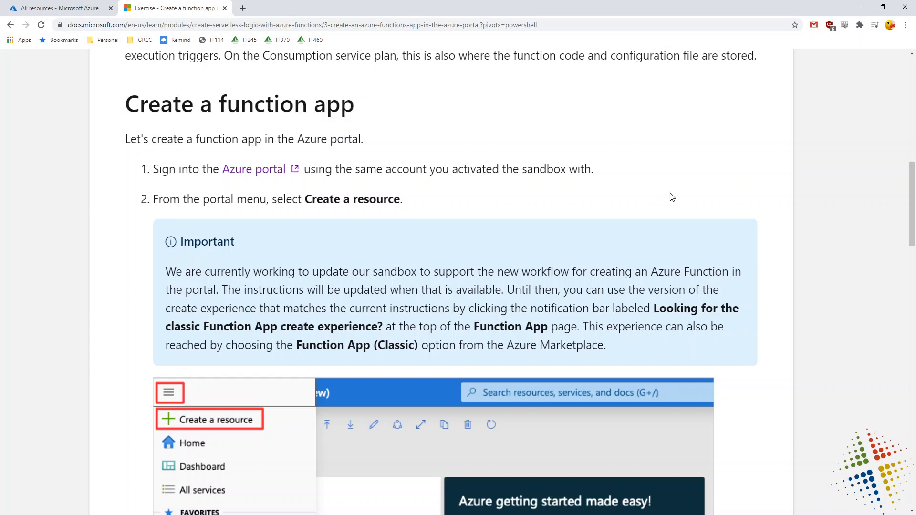
Switch to the Azure portal and delete the App Service plan from all resources, confirming with yes.
{"action": "left_click", "coordinate": [37, 8]}
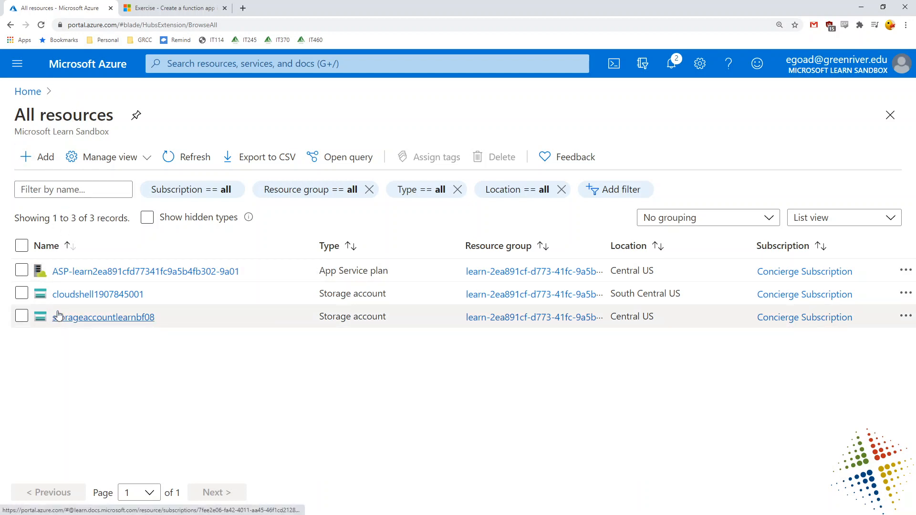
{"action": "left_click", "coordinate": [28, 272]}
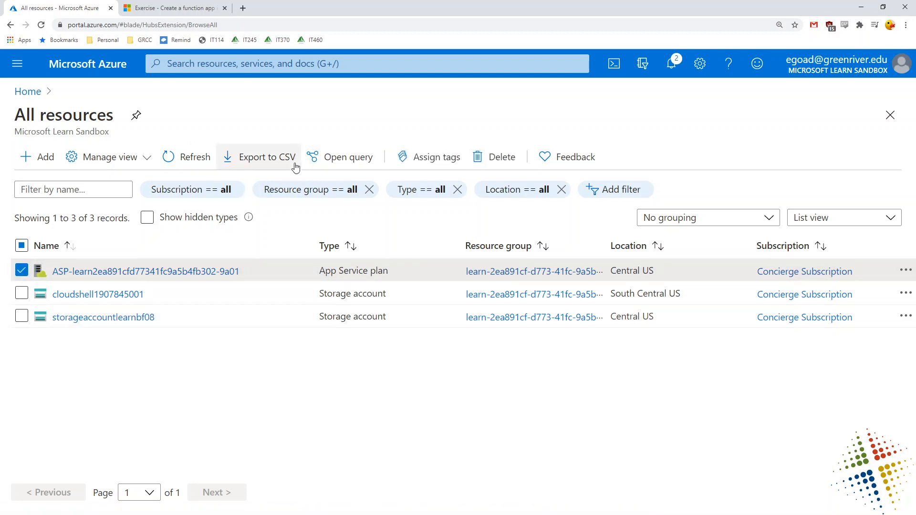
{"action": "left_click", "coordinate": [496, 158]}
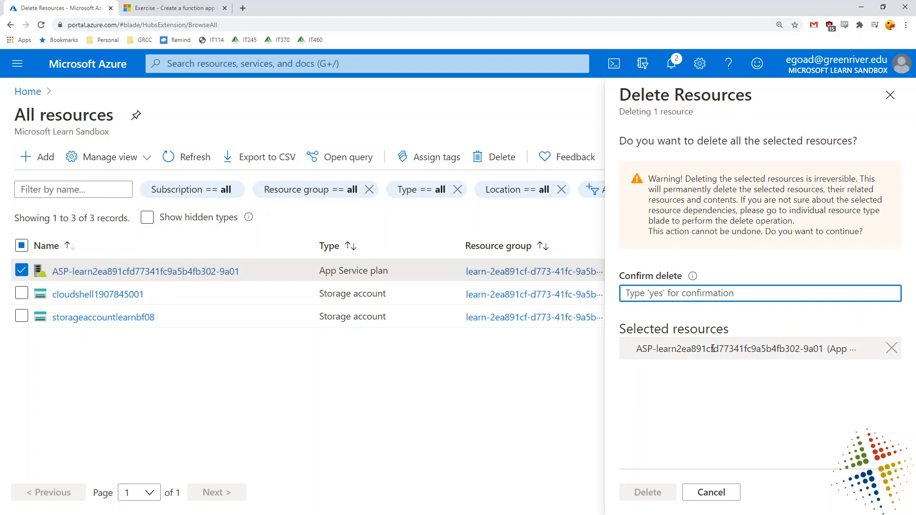
{"action": "type", "text": "yes"}
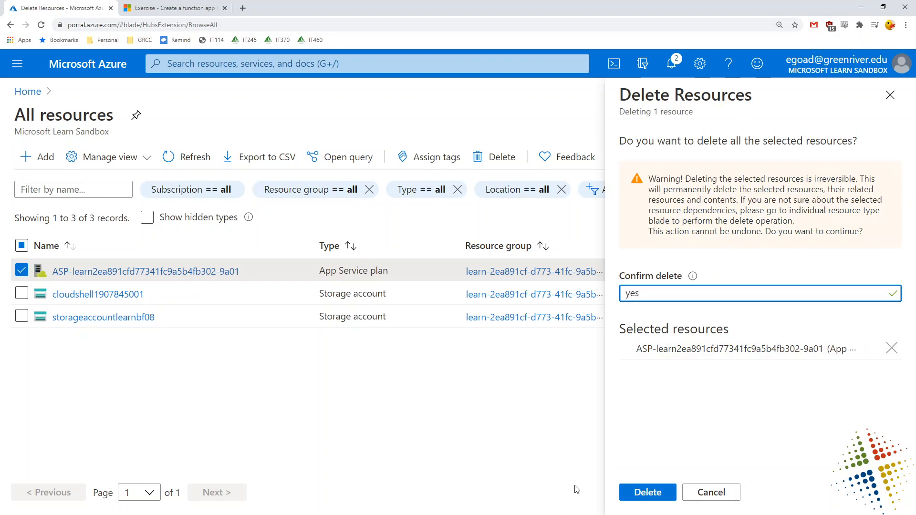
{"action": "left_click", "coordinate": [647, 492]}
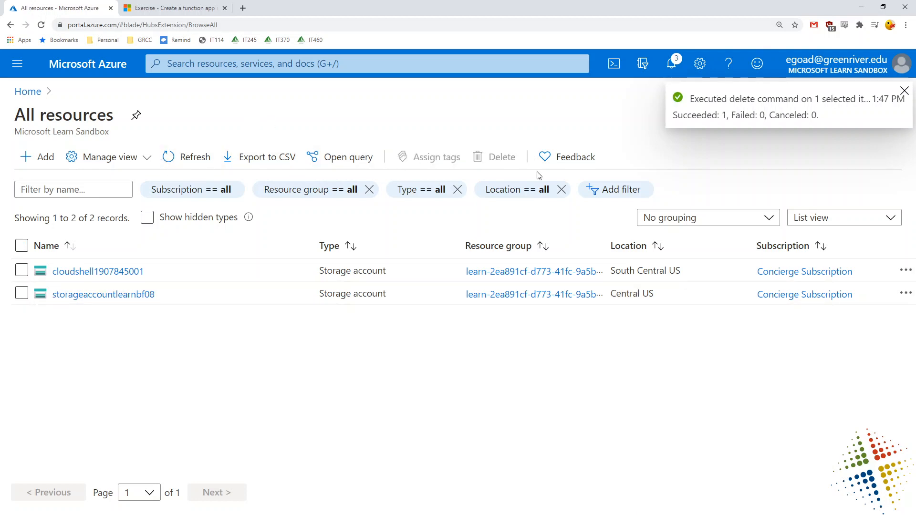
Delete the storage account storageaccountlearnbf08, confirming with yes.
{"action": "left_click", "coordinate": [22, 295]}
{"action": "left_click", "coordinate": [495, 157]}
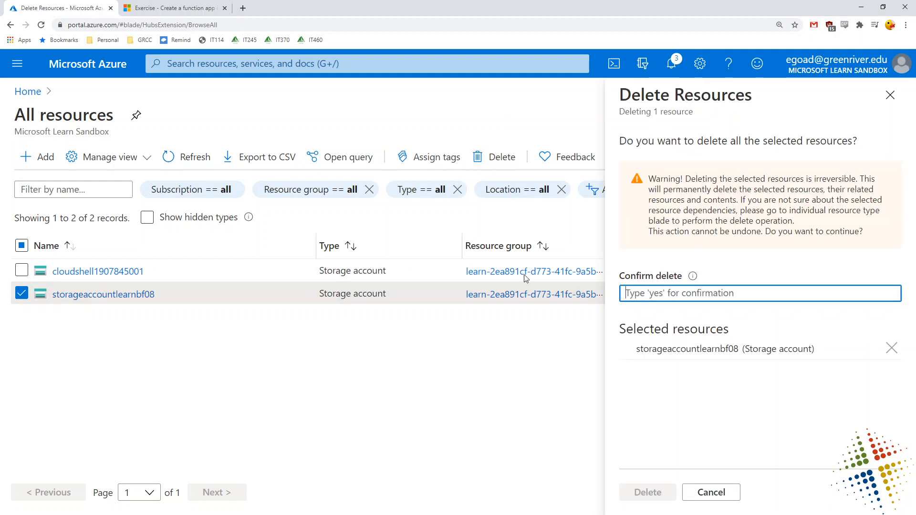
{"action": "type", "text": "yes"}
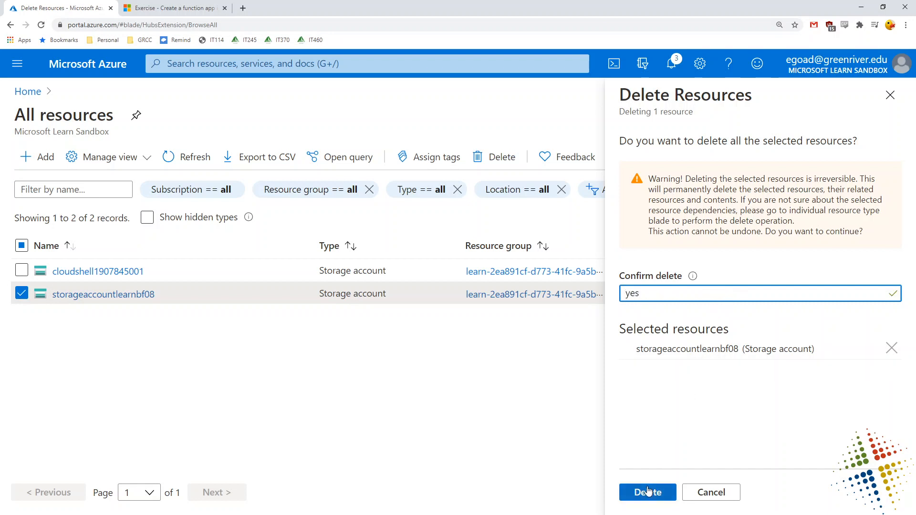
{"action": "left_click", "coordinate": [647, 492]}
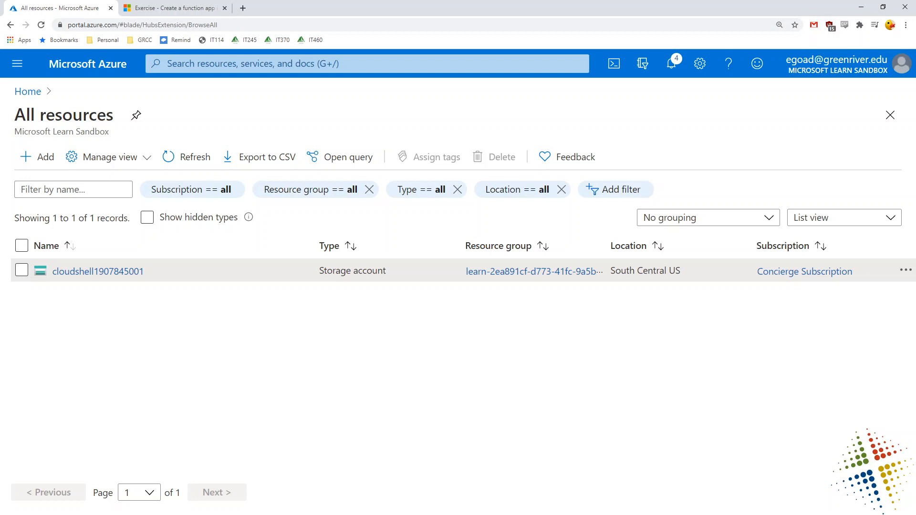
Start creating a new Function App resource from the Compute category of the Azure Marketplace.
{"action": "left_click", "coordinate": [23, 70]}
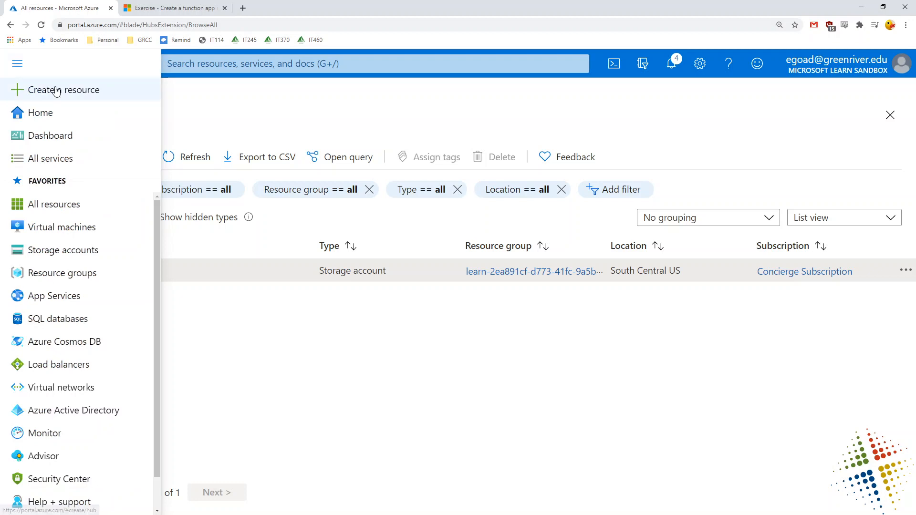
{"action": "left_click", "coordinate": [90, 95]}
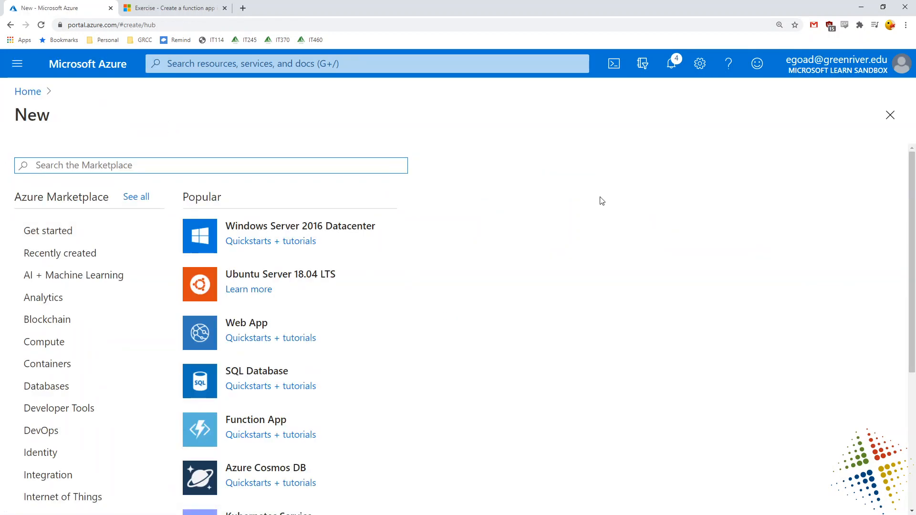
{"action": "double_click", "coordinate": [216, 202]}
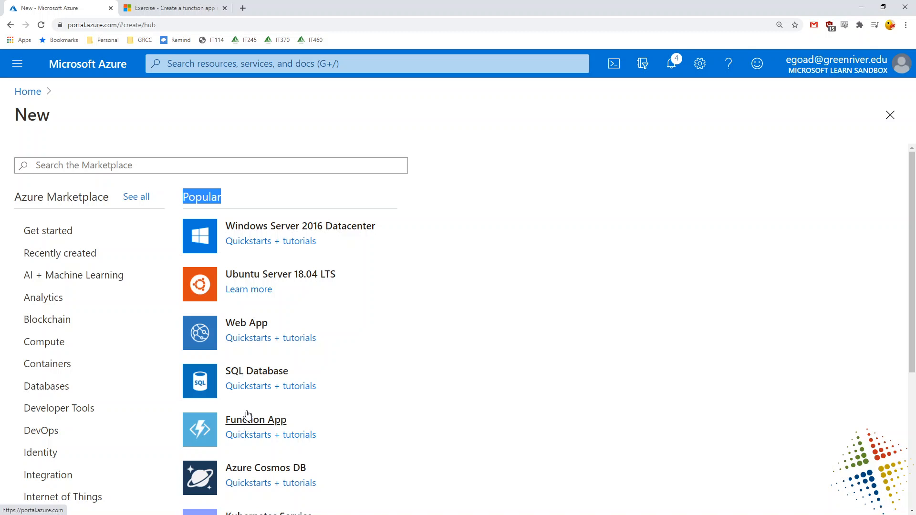
{"action": "left_click_drag", "start_coordinate": [79, 197], "coordinate": [23, 196]}
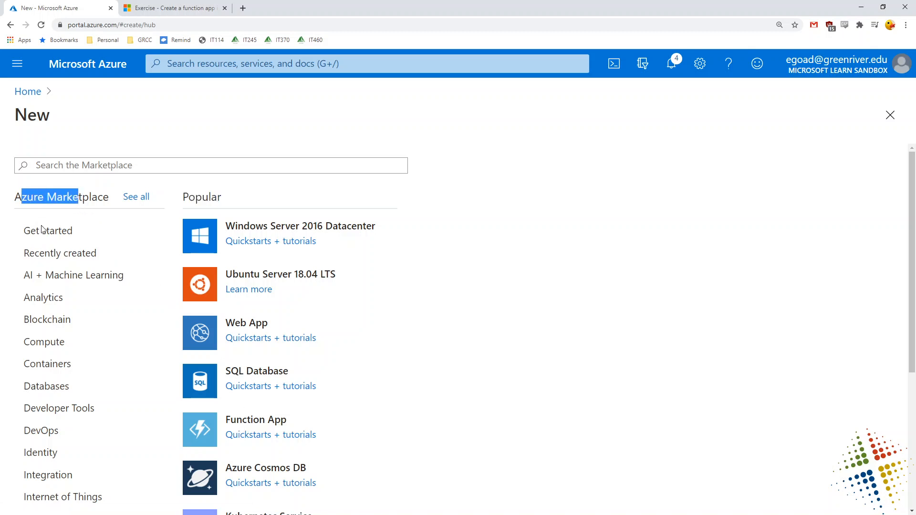
{"action": "left_click", "coordinate": [45, 347]}
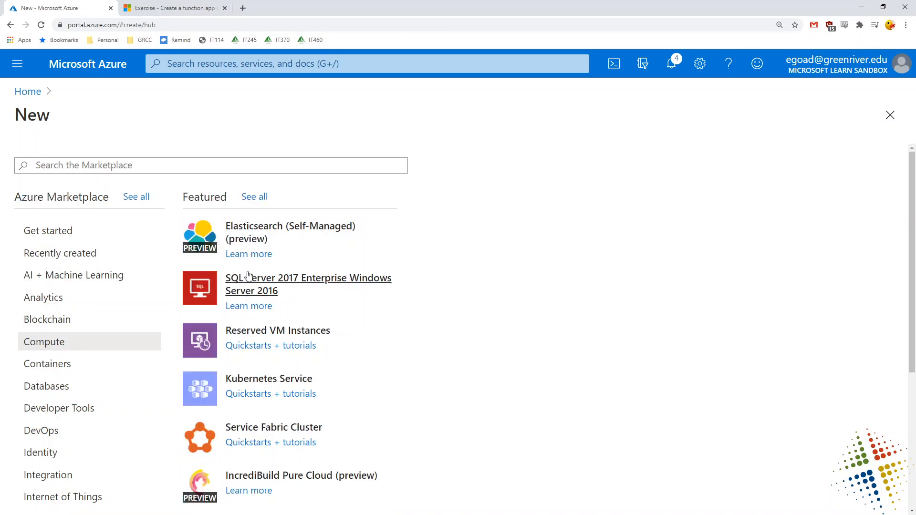
{"action": "scroll", "coordinate": [246, 394], "scroll_direction": "down", "scroll_amount": 3}
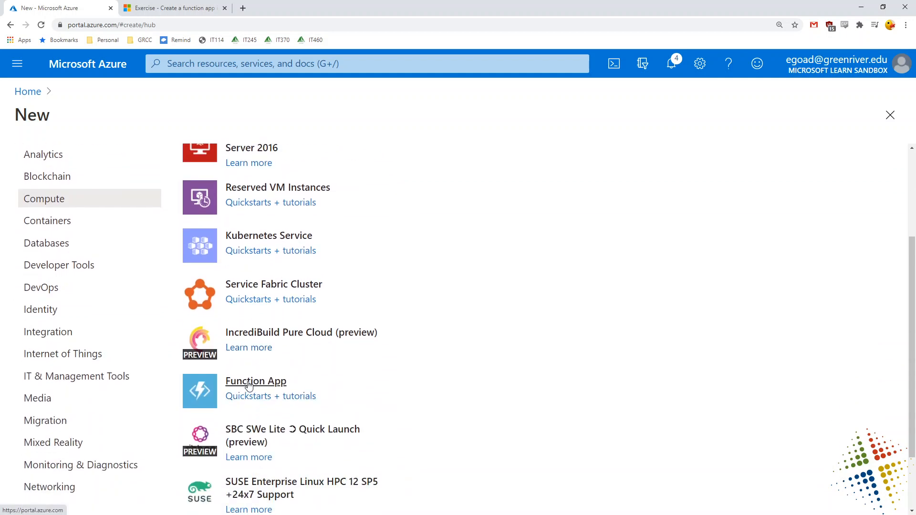
{"action": "scroll", "coordinate": [450, 389], "scroll_direction": "down", "scroll_amount": 2}
{"action": "scroll", "coordinate": [404, 388], "scroll_direction": "up", "scroll_amount": 5}
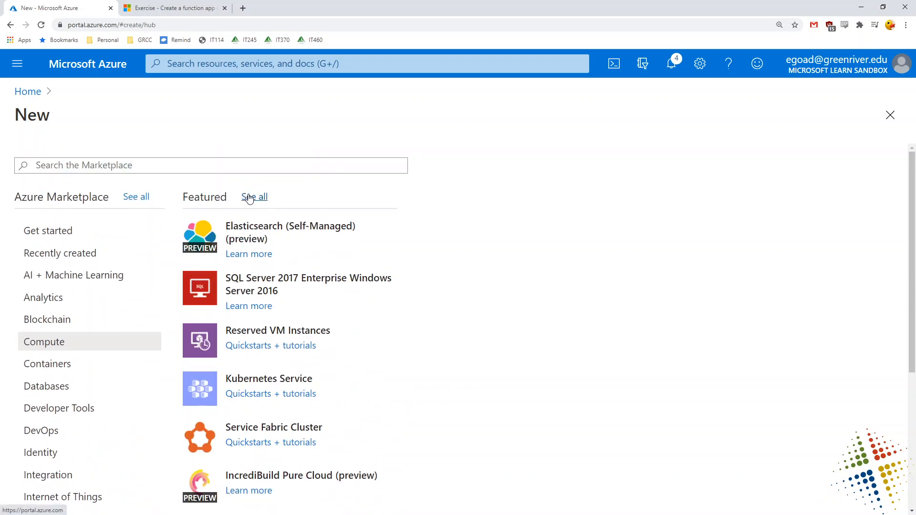
{"action": "scroll", "coordinate": [248, 198], "scroll_direction": "down", "scroll_amount": 2}
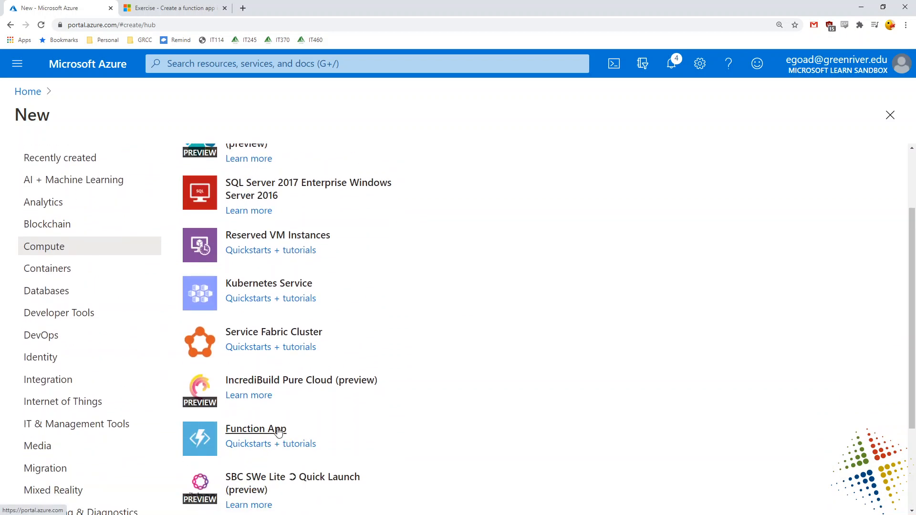
{"action": "left_click", "coordinate": [279, 432]}
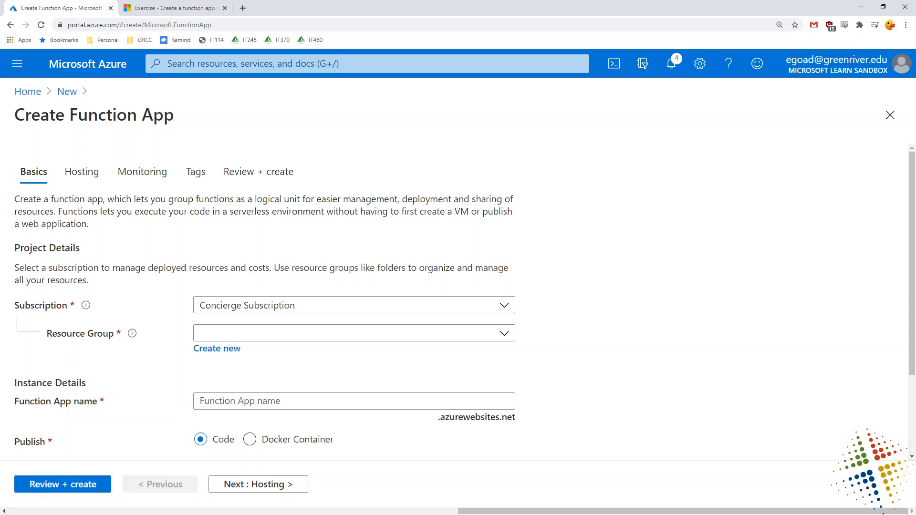
Keep Concierge Subscription for the function app and assign it to the existing resource group learn-2ea891cf-d773-41fc-9a5b-4fb3020370d1.
{"action": "left_click", "coordinate": [505, 306]}
{"action": "left_click", "coordinate": [505, 309]}
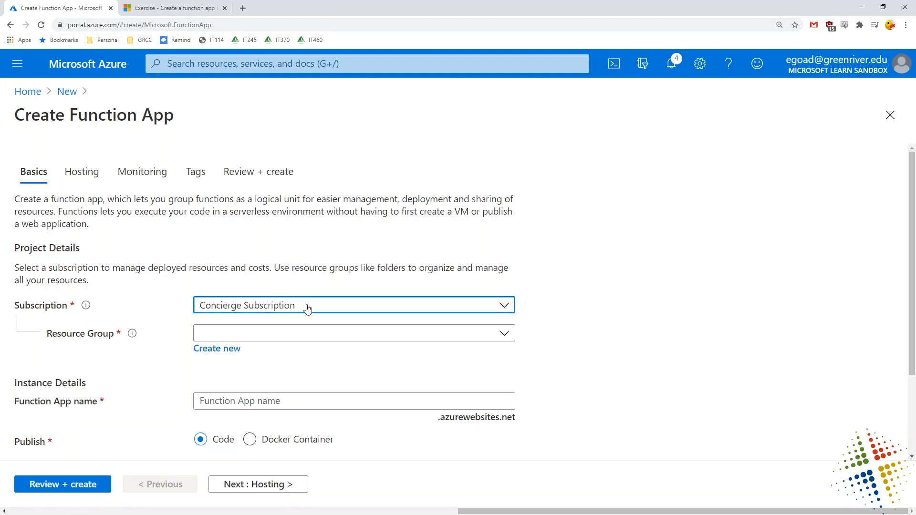
{"action": "left_click", "coordinate": [46, 334]}
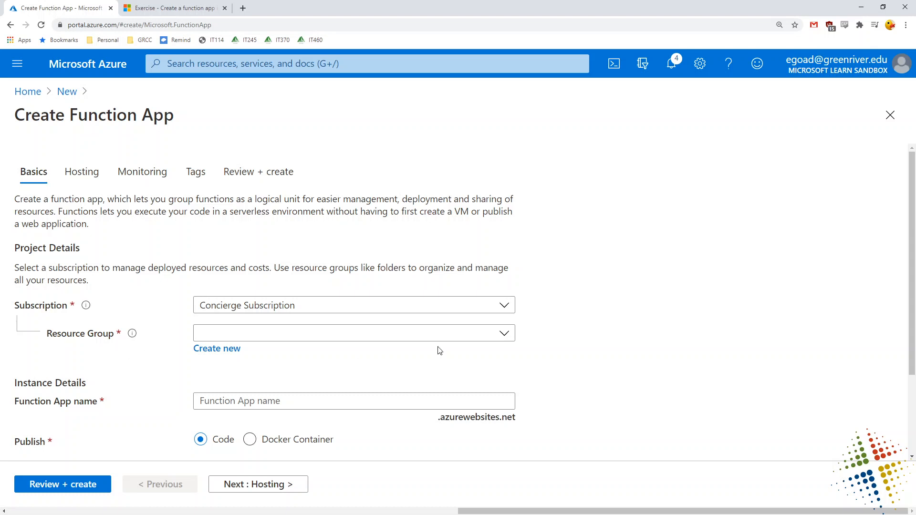
{"action": "left_click", "coordinate": [504, 334]}
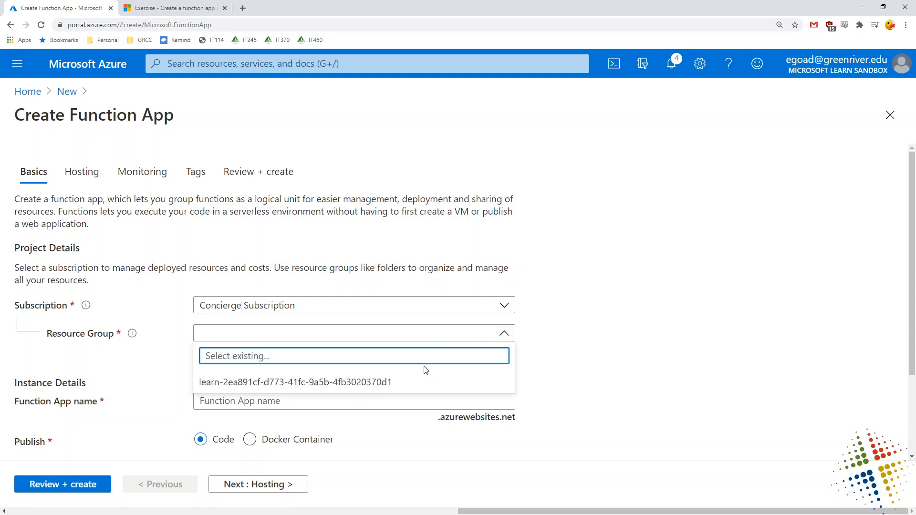
{"action": "left_click", "coordinate": [374, 384]}
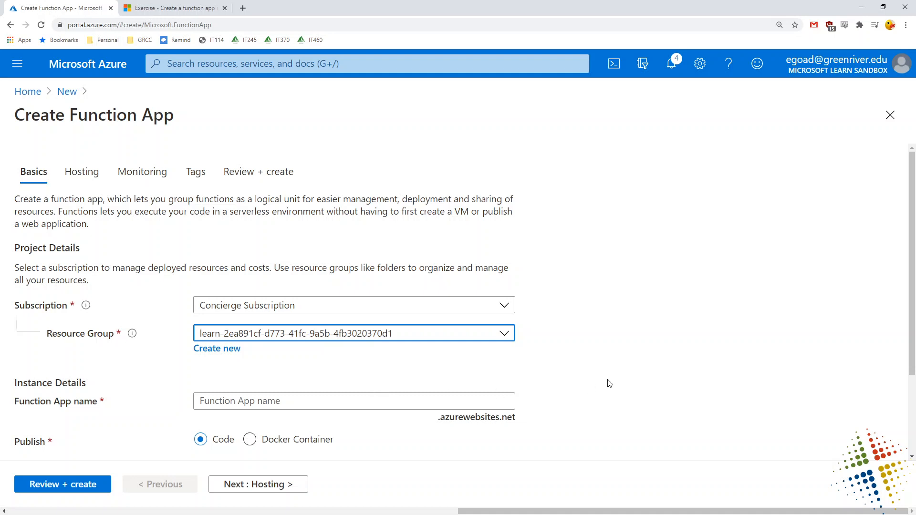
Enter escalator-functions as the function app name and check its availability under the azurewebsites.net domain.
{"action": "scroll", "coordinate": [622, 382], "scroll_direction": "down", "scroll_amount": 2}
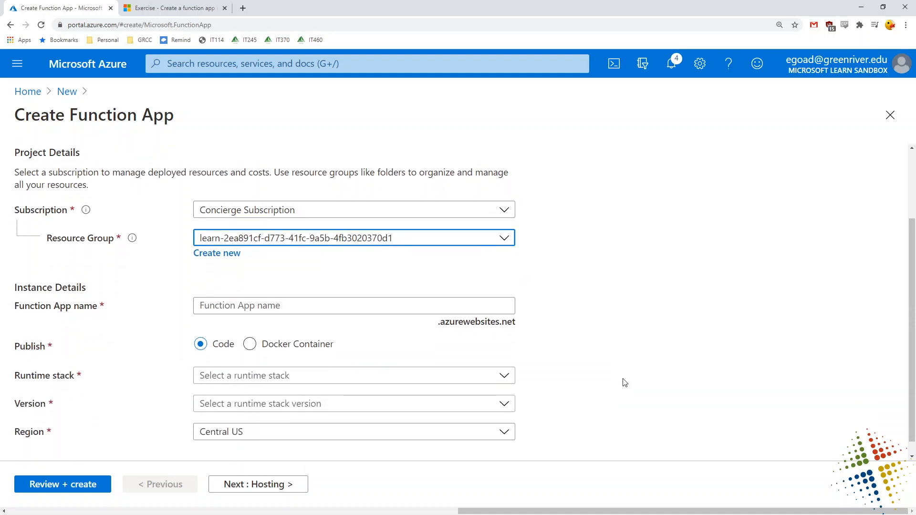
{"action": "left_click", "coordinate": [328, 307]}
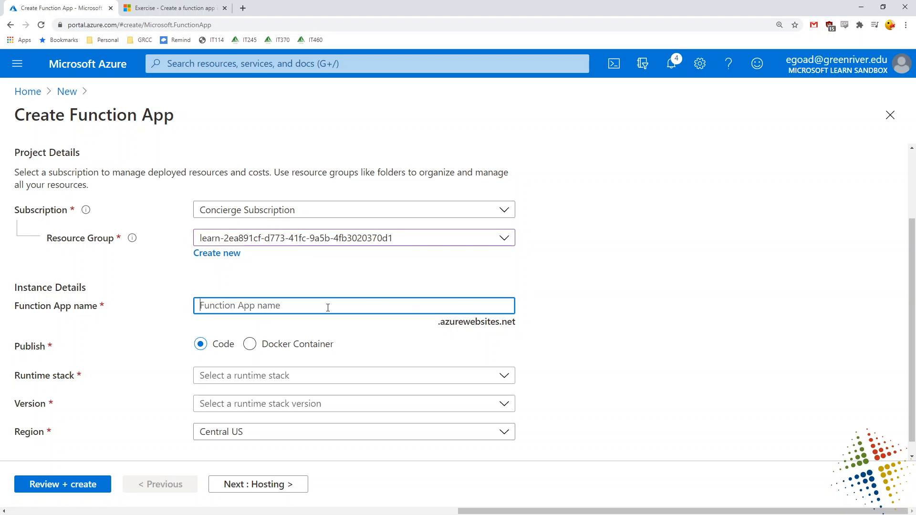
{"action": "type", "text": "escalator"}
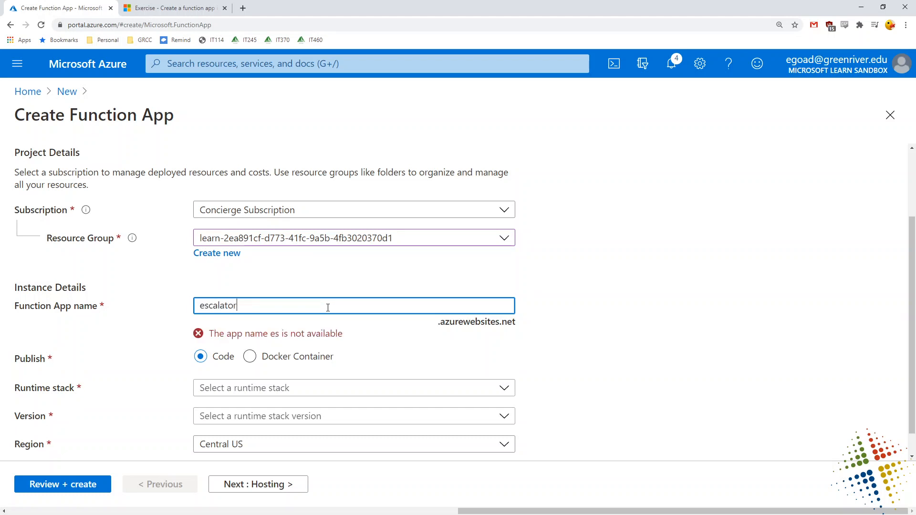
{"action": "type", "text": "-function"}
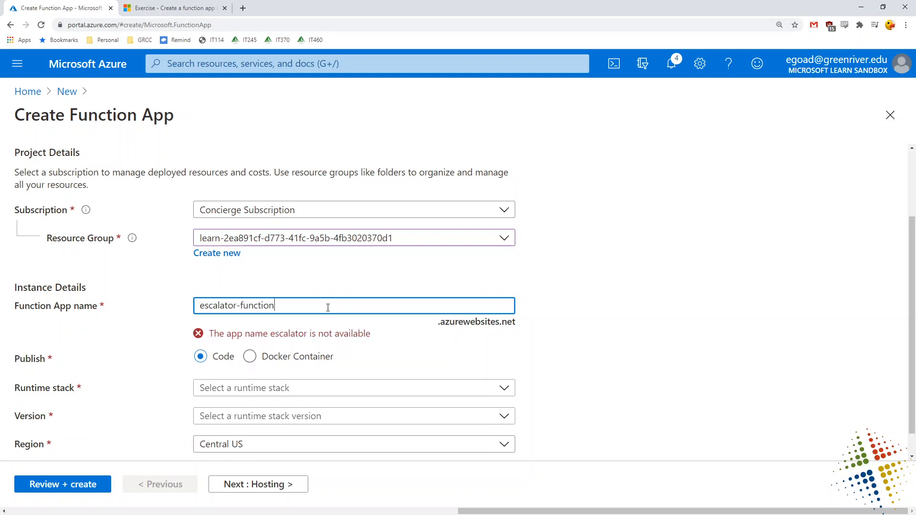
{"action": "type", "text": "s"}
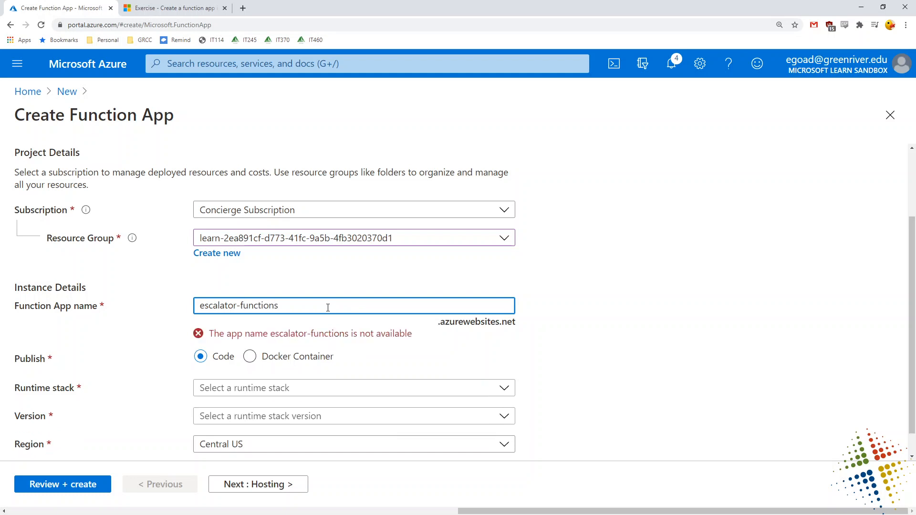
{"action": "left_click_drag", "start_coordinate": [412, 334], "coordinate": [212, 339]}
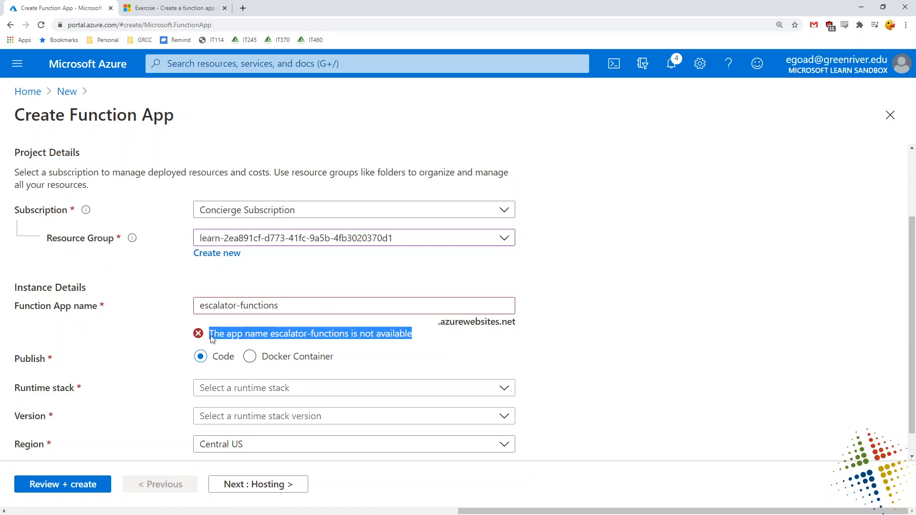
{"action": "triple_click", "coordinate": [281, 307]}
{"action": "left_click_drag", "start_coordinate": [517, 324], "coordinate": [440, 328]}
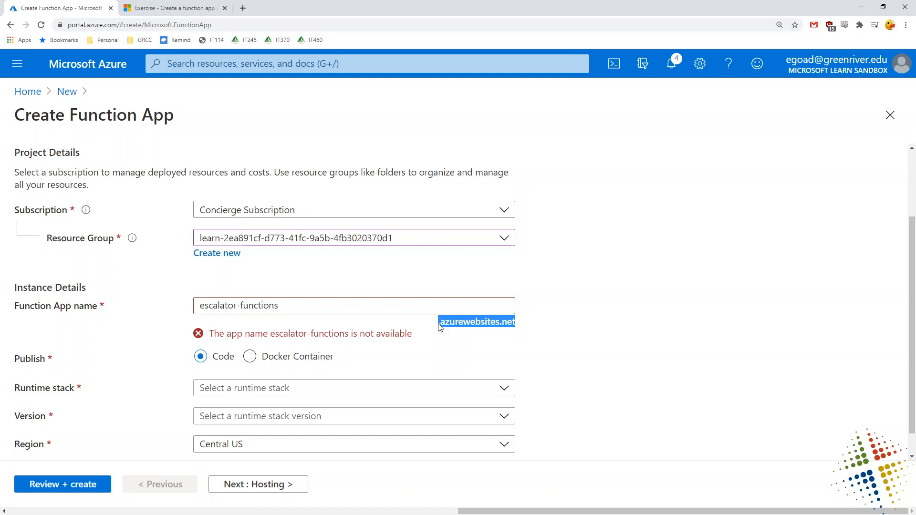
Change the function app name to escalator-functions-ecg so that it is unique under azurewebsites.net.
{"action": "left_click", "coordinate": [379, 304]}
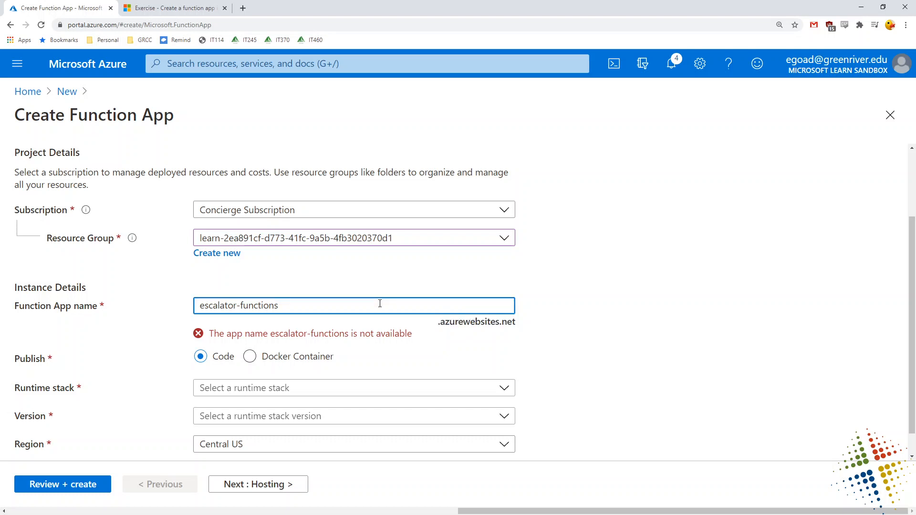
{"action": "type", "text": "-ecg"}
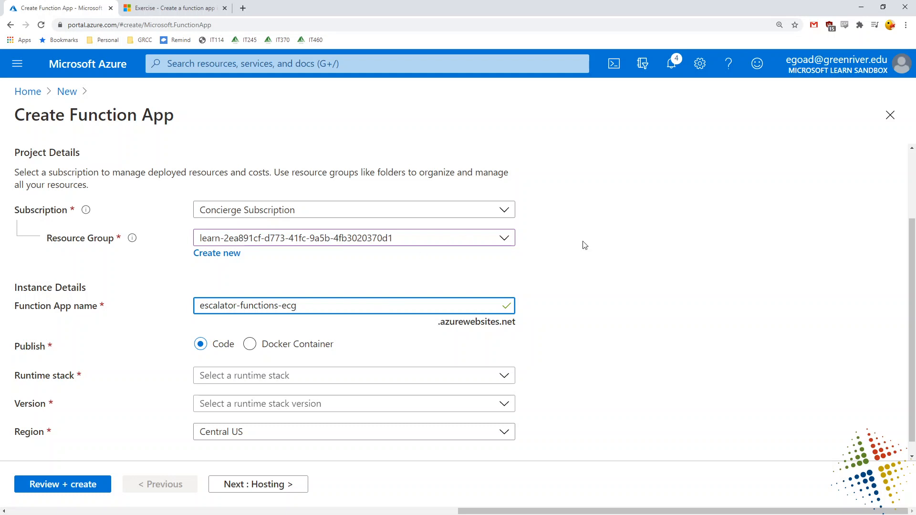
{"action": "scroll", "coordinate": [592, 246], "scroll_direction": "down", "scroll_amount": 1}
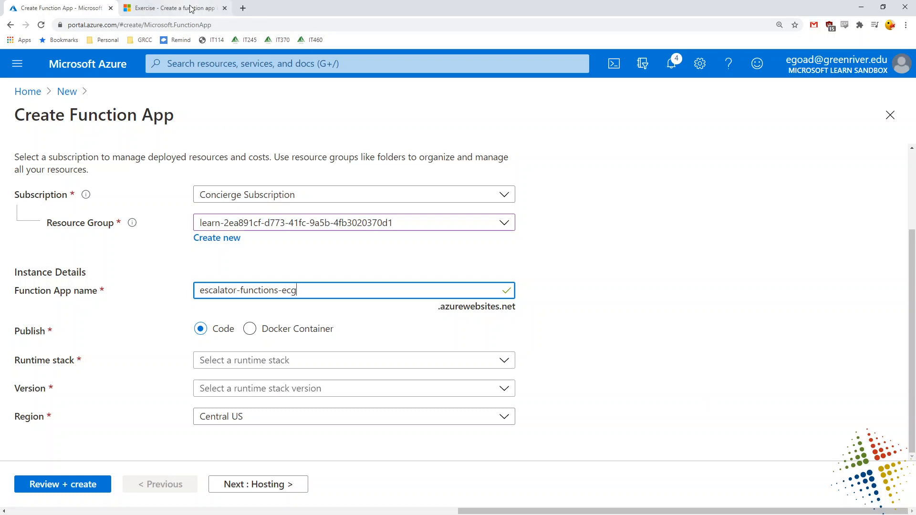
Read the exercise's instructions on the operating system, hosting plan and runtime stack, and compare them with the function app's basic settings.
{"action": "left_click", "coordinate": [169, 8]}
{"action": "scroll", "coordinate": [612, 268], "scroll_direction": "down", "scroll_amount": 8}
{"action": "scroll", "coordinate": [611, 269], "scroll_direction": "down", "scroll_amount": 20}
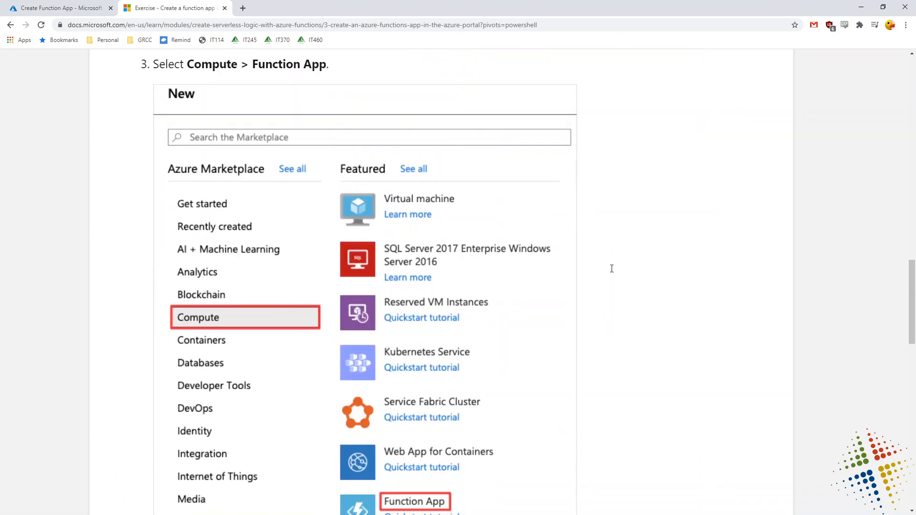
{"action": "scroll", "coordinate": [612, 272], "scroll_direction": "up", "scroll_amount": 1}
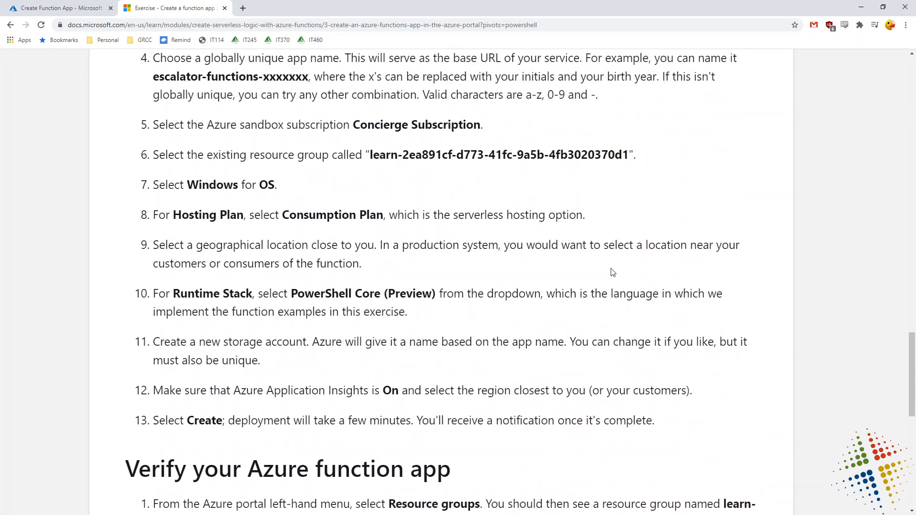
{"action": "left_click_drag", "start_coordinate": [601, 155], "coordinate": [113, 117]}
{"action": "left_click_drag", "start_coordinate": [162, 187], "coordinate": [282, 192]}
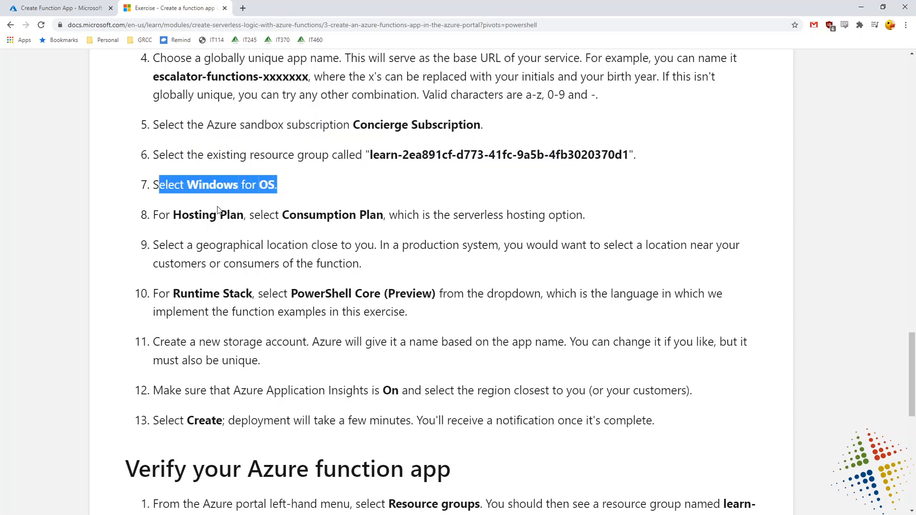
{"action": "left_click_drag", "start_coordinate": [217, 214], "coordinate": [444, 217]}
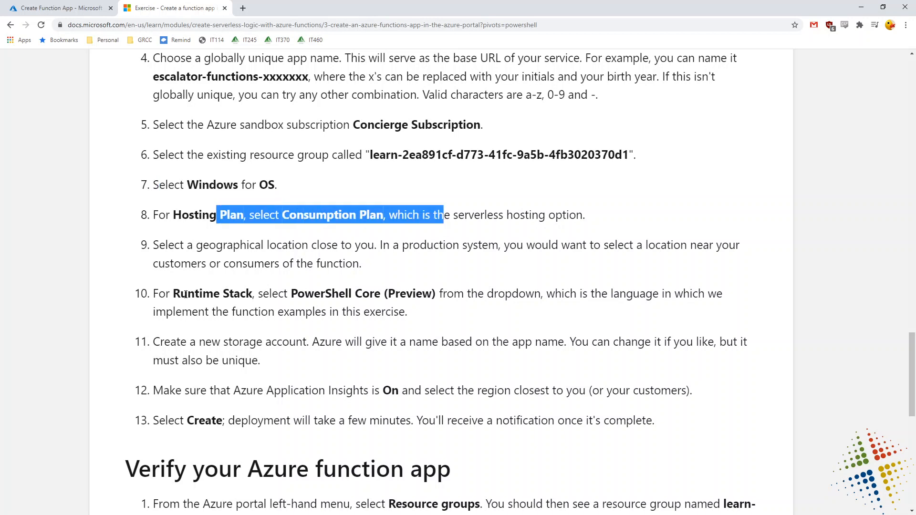
{"action": "left_click_drag", "start_coordinate": [187, 294], "coordinate": [382, 311]}
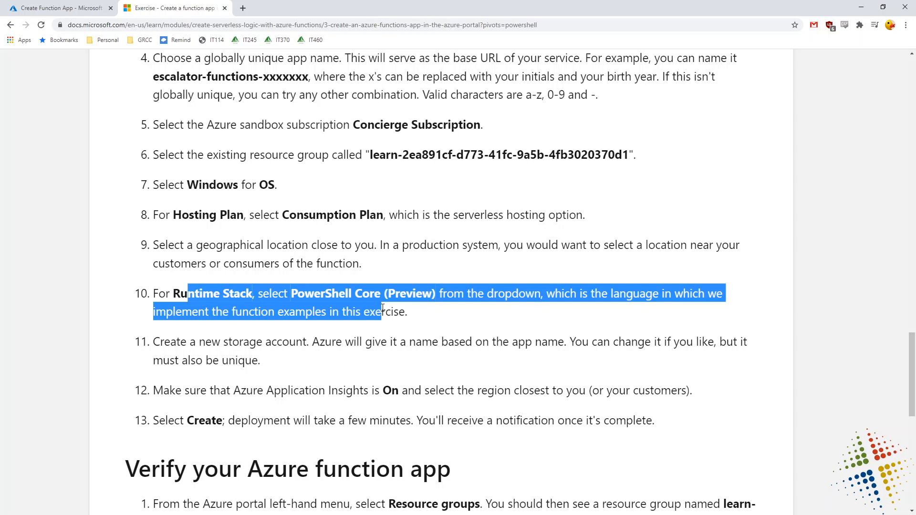
{"action": "left_click", "coordinate": [61, 9]}
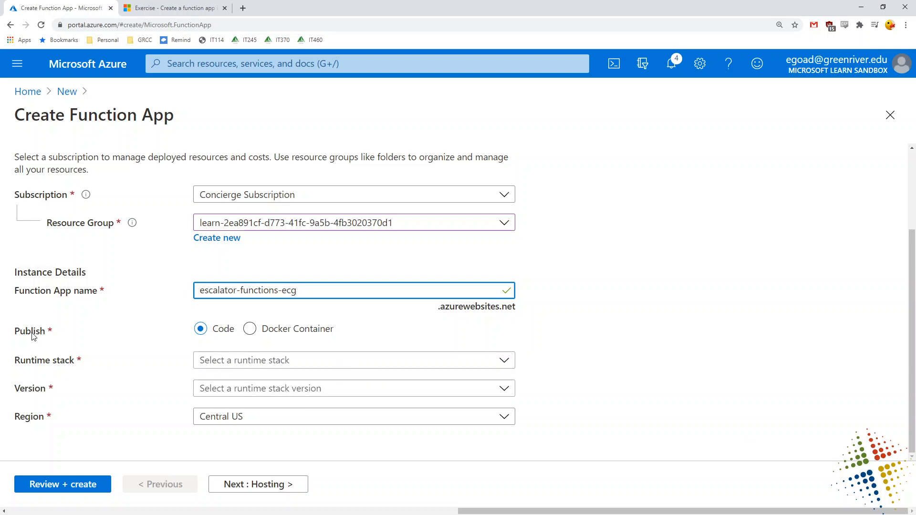
{"action": "left_click_drag", "start_coordinate": [32, 335], "coordinate": [46, 334]}
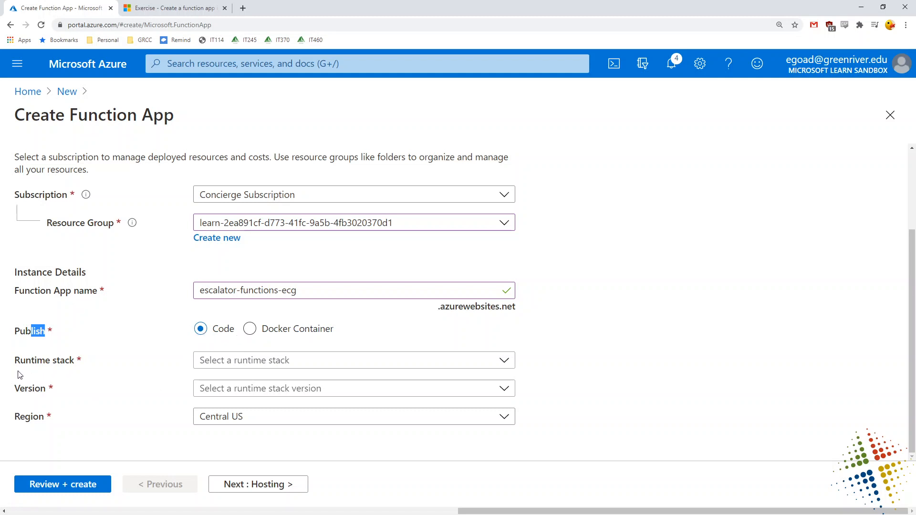
Set the runtime stack to PowerShell Core as the exercise specifies and keep version 7.0.
{"action": "left_click", "coordinate": [168, 8]}
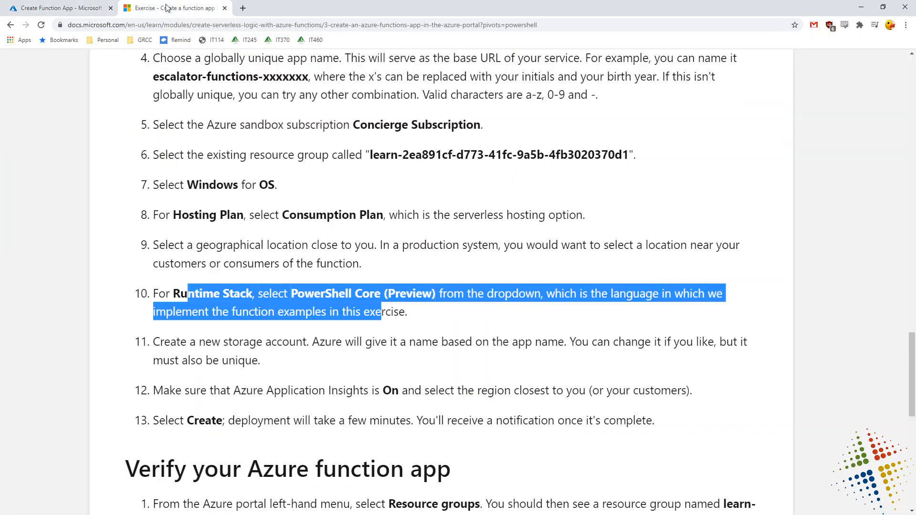
{"action": "left_click", "coordinate": [353, 293]}
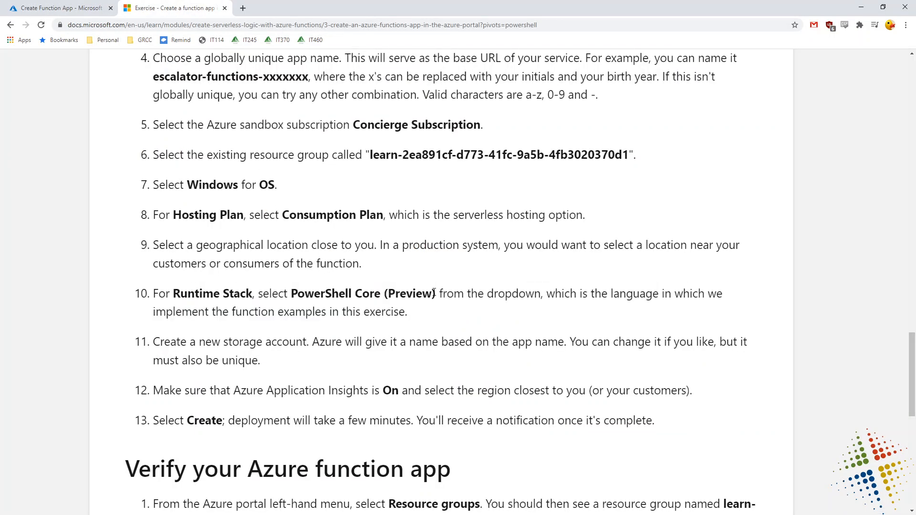
{"action": "left_click_drag", "start_coordinate": [435, 292], "coordinate": [287, 292]}
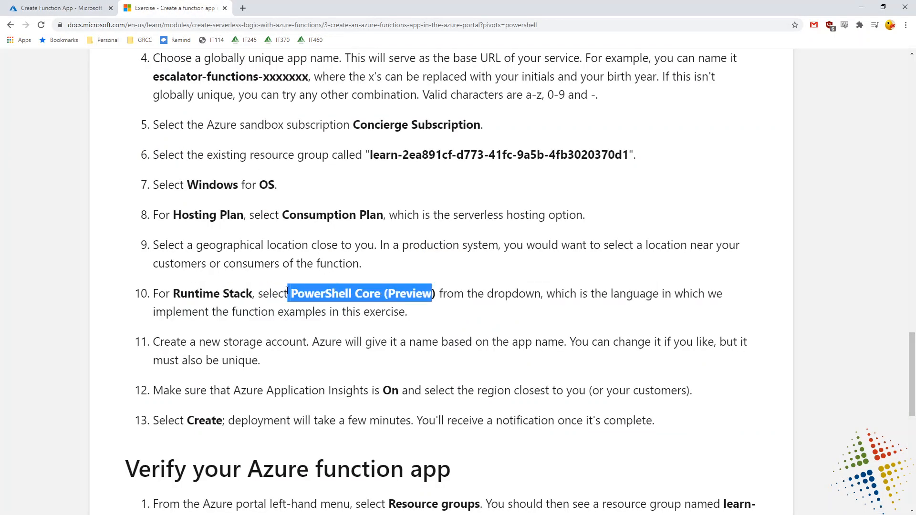
{"action": "left_click", "coordinate": [71, 4]}
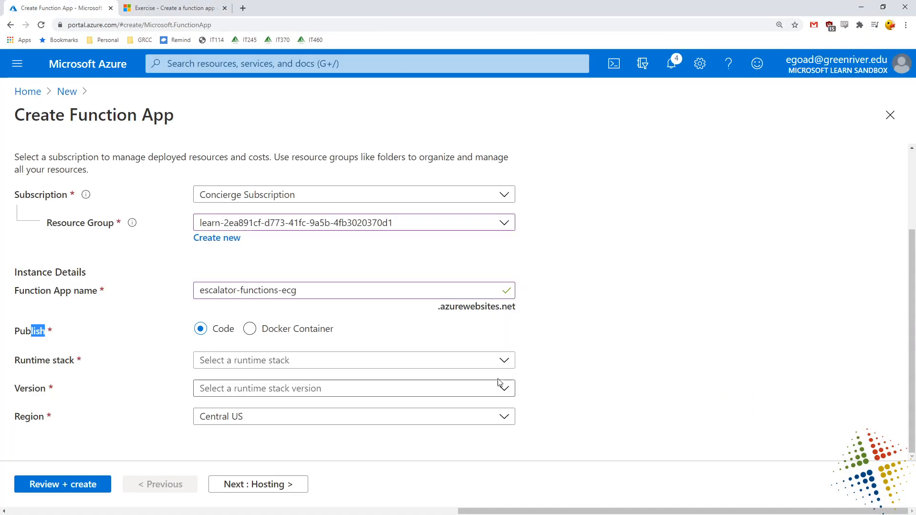
{"action": "left_click", "coordinate": [512, 364]}
{"action": "left_click_drag", "start_coordinate": [511, 413], "coordinate": [509, 431]}
{"action": "left_click", "coordinate": [368, 478]}
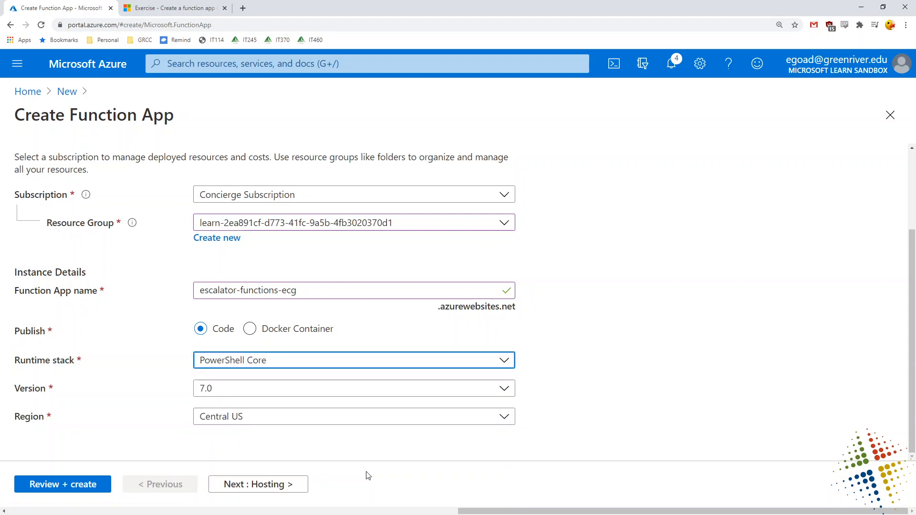
{"action": "left_click", "coordinate": [509, 387]}
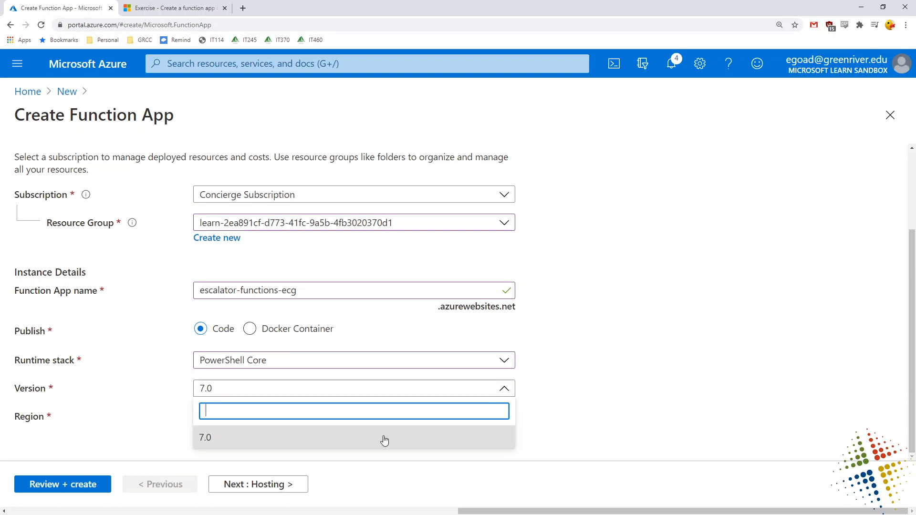
{"action": "left_click", "coordinate": [662, 354]}
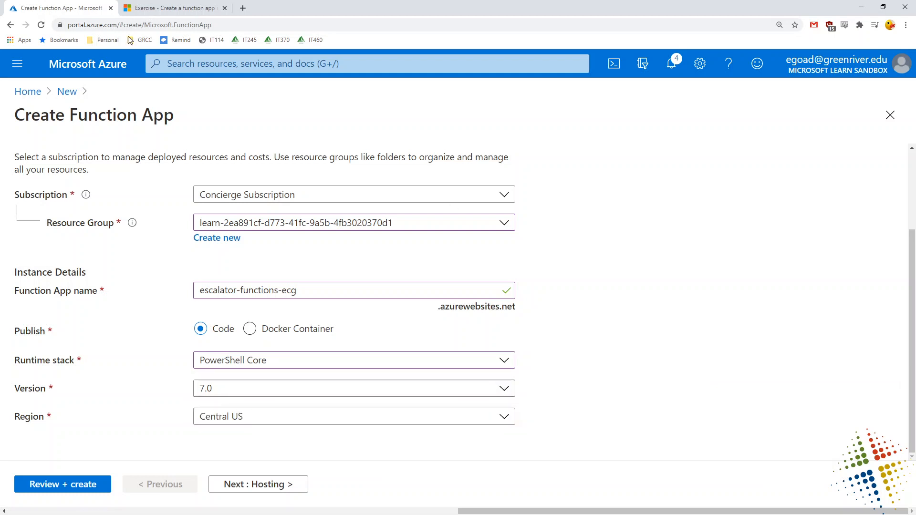
Check the remaining basic settings against the exercise, keep Central US as the region, and continue to the hosting settings.
{"action": "left_click", "coordinate": [158, 6]}
{"action": "left_click_drag", "start_coordinate": [525, 366], "coordinate": [505, 266]}
{"action": "left_click", "coordinate": [505, 268]}
{"action": "left_click", "coordinate": [91, 6]}
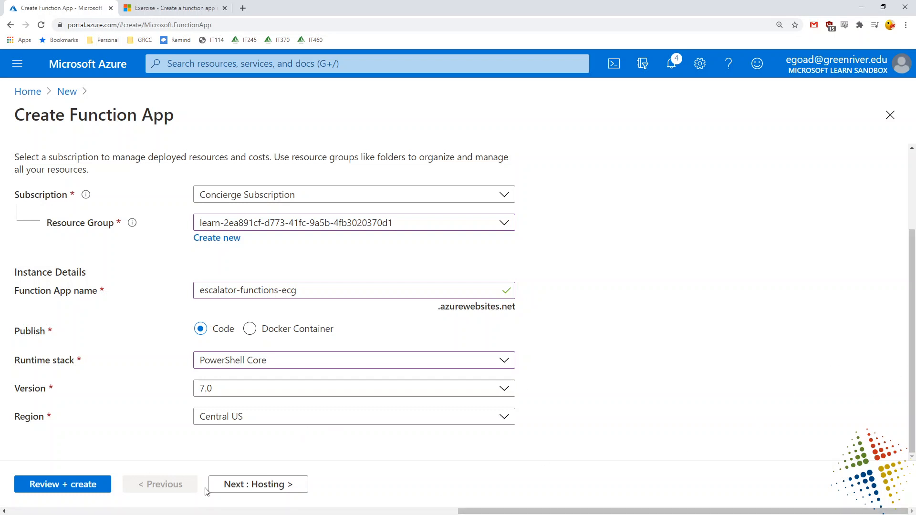
{"action": "left_click", "coordinate": [300, 493]}
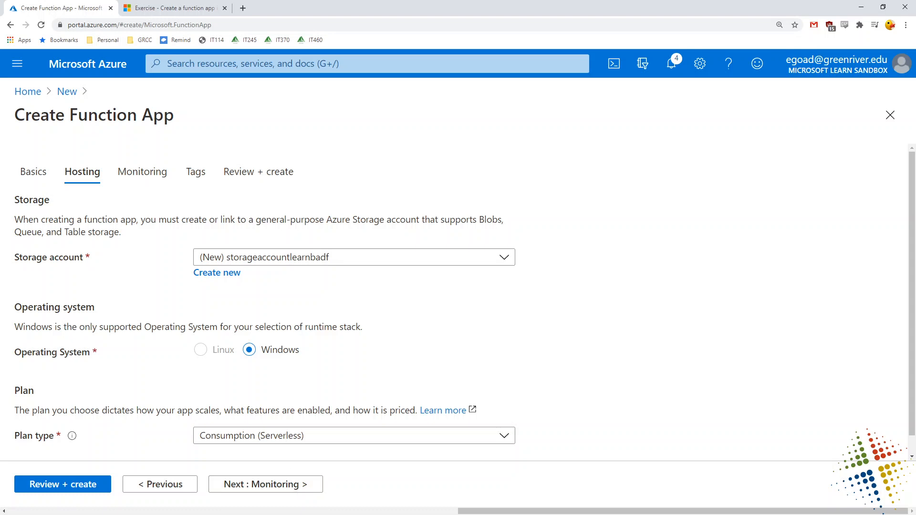
Compare the storage account, operating system and plan type in the hosting settings with the exercise's instructions.
{"action": "left_click", "coordinate": [167, 11]}
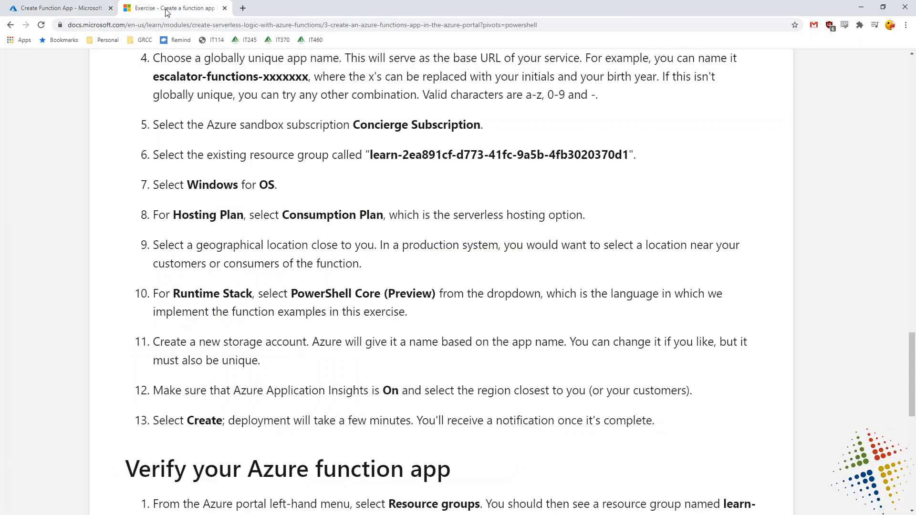
{"action": "left_click_drag", "start_coordinate": [390, 373], "coordinate": [304, 138]}
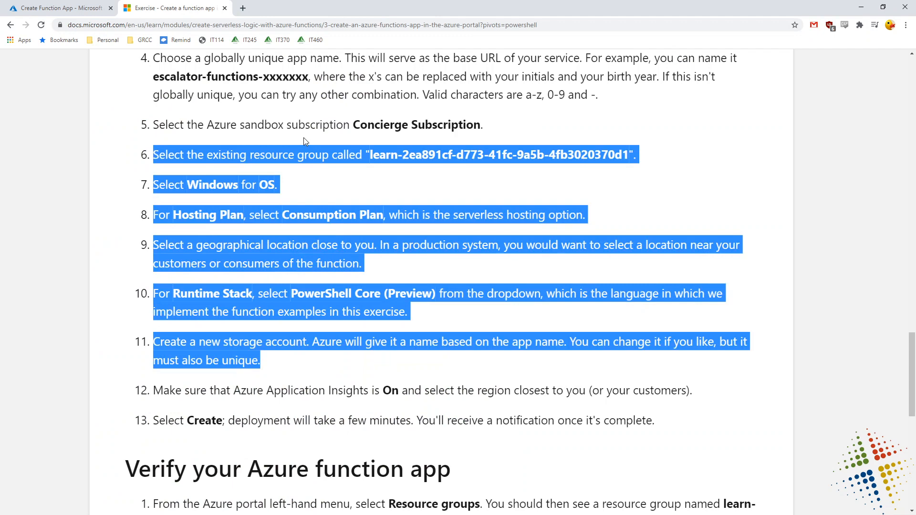
{"action": "left_click", "coordinate": [78, 9]}
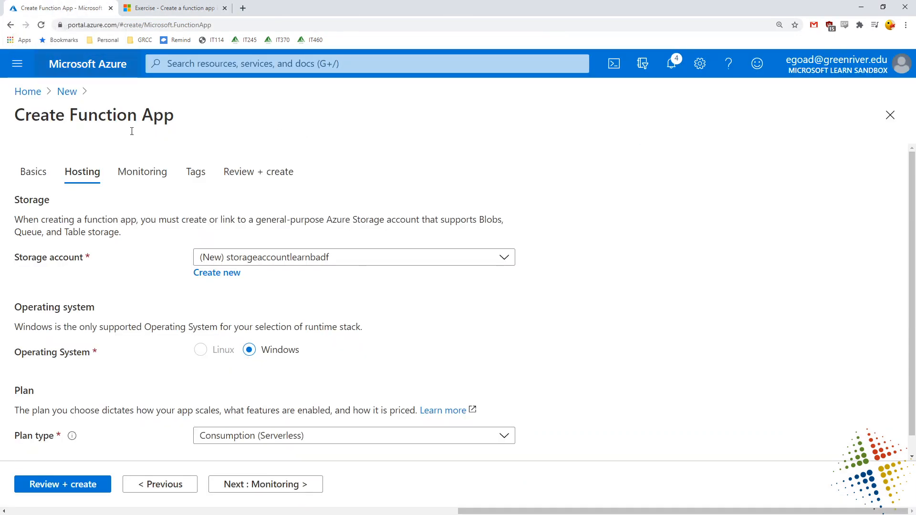
{"action": "left_click_drag", "start_coordinate": [33, 305], "coordinate": [187, 326]}
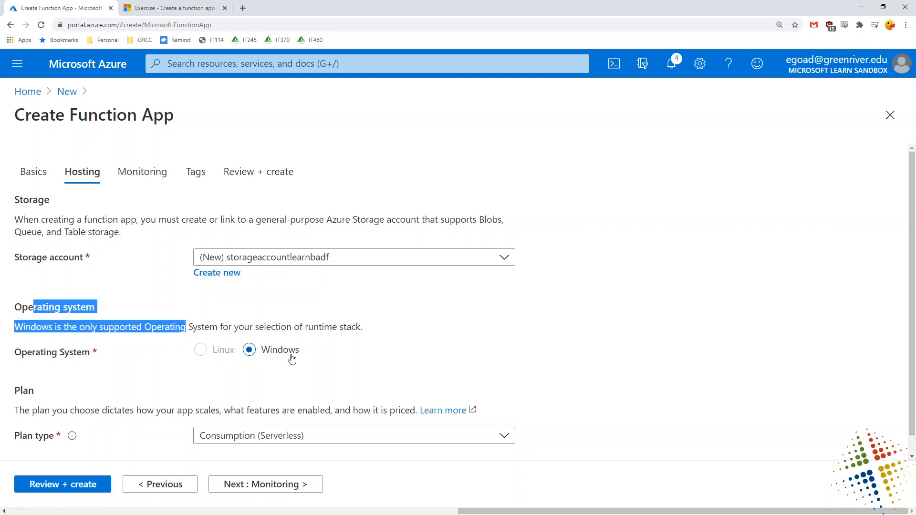
{"action": "left_click", "coordinate": [195, 7]}
{"action": "left_click", "coordinate": [300, 209]}
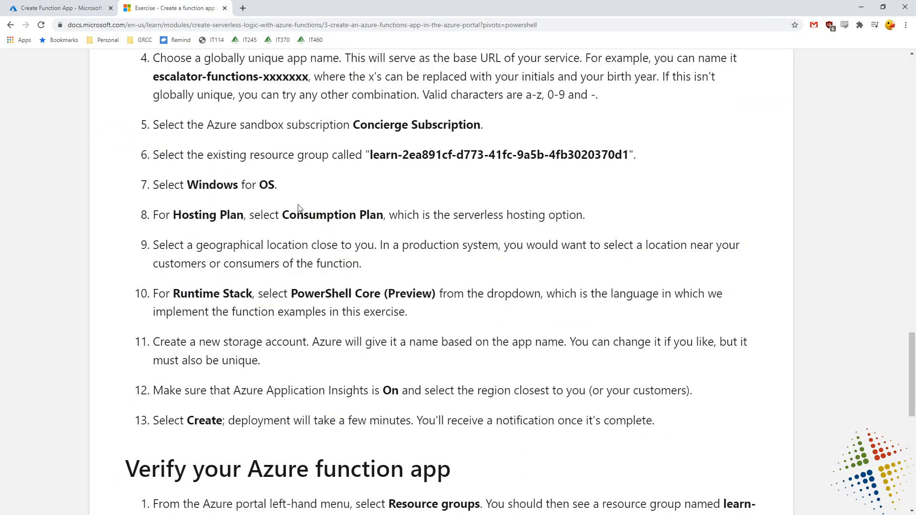
{"action": "left_click_drag", "start_coordinate": [280, 186], "coordinate": [154, 190]}
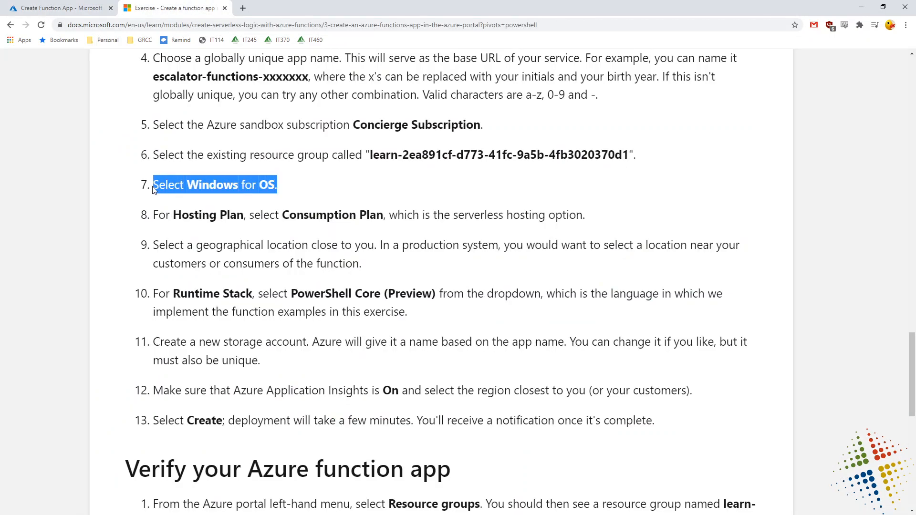
{"action": "left_click", "coordinate": [71, 9]}
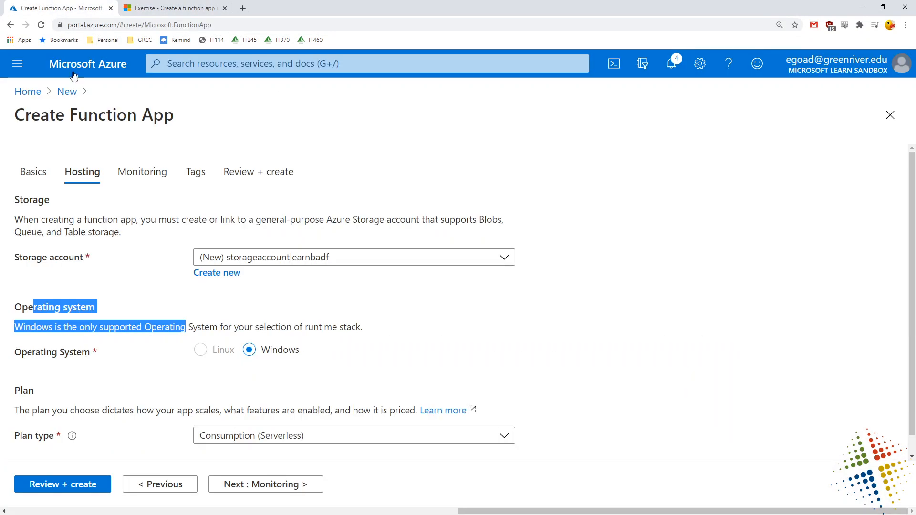
{"action": "left_click_drag", "start_coordinate": [25, 411], "coordinate": [44, 440]}
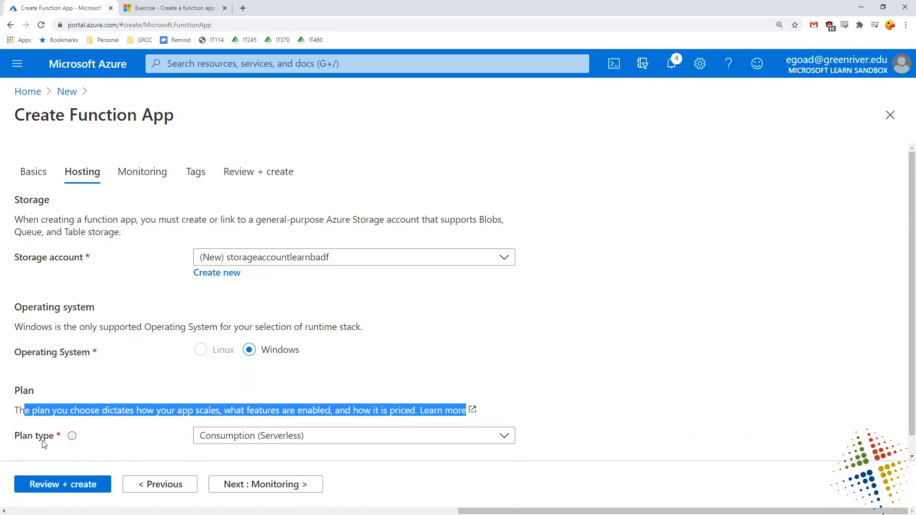
{"action": "scroll", "coordinate": [909, 262], "scroll_direction": "down", "scroll_amount": 1}
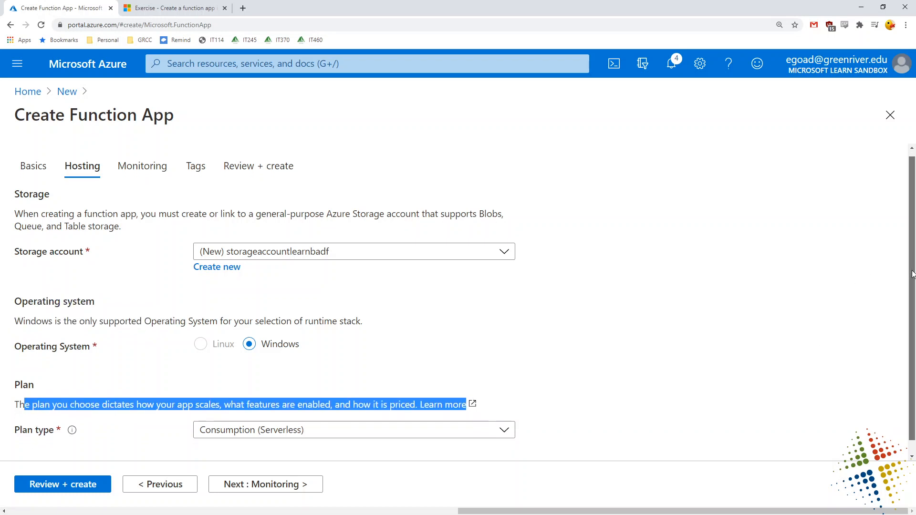
Continue to the monitoring settings, keep Application Insights enabled, and check this against the exercise's last configuration instructions.
{"action": "left_click", "coordinate": [279, 485]}
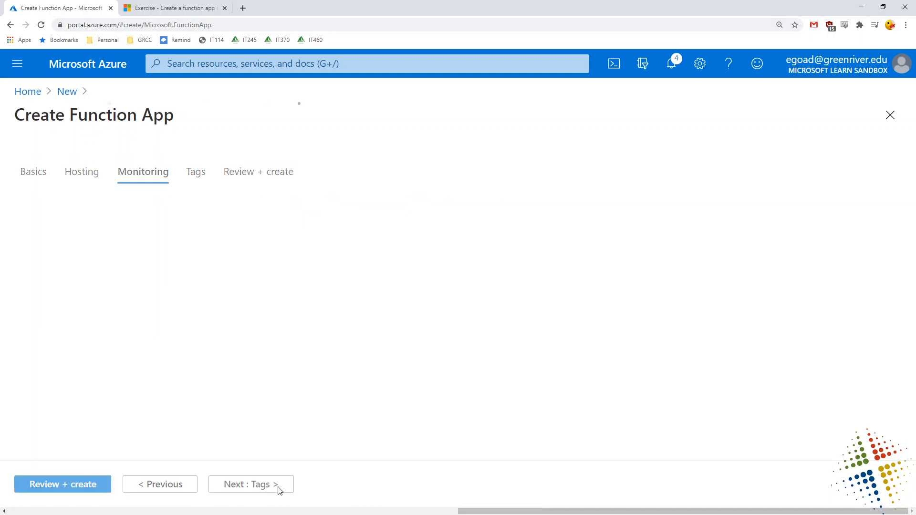
{"action": "left_click", "coordinate": [344, 413]}
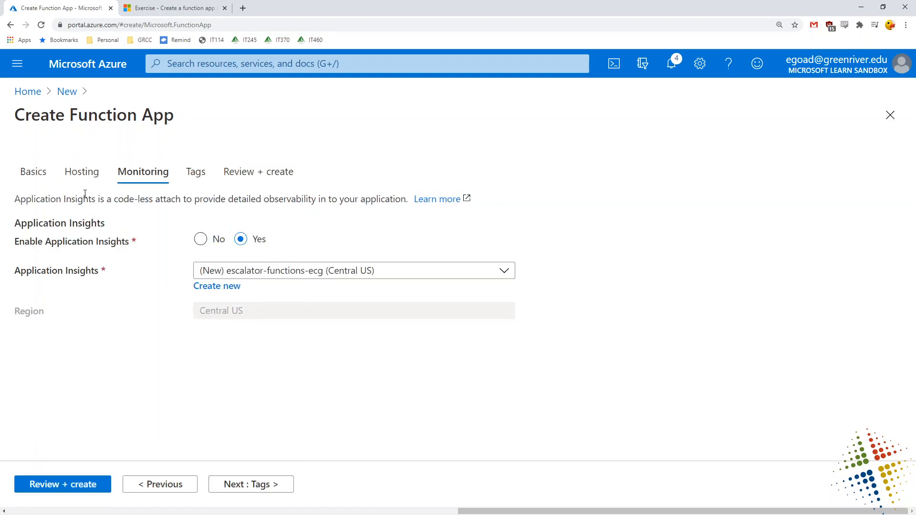
{"action": "left_click_drag", "start_coordinate": [25, 243], "coordinate": [104, 247]}
{"action": "left_click", "coordinate": [164, 4]}
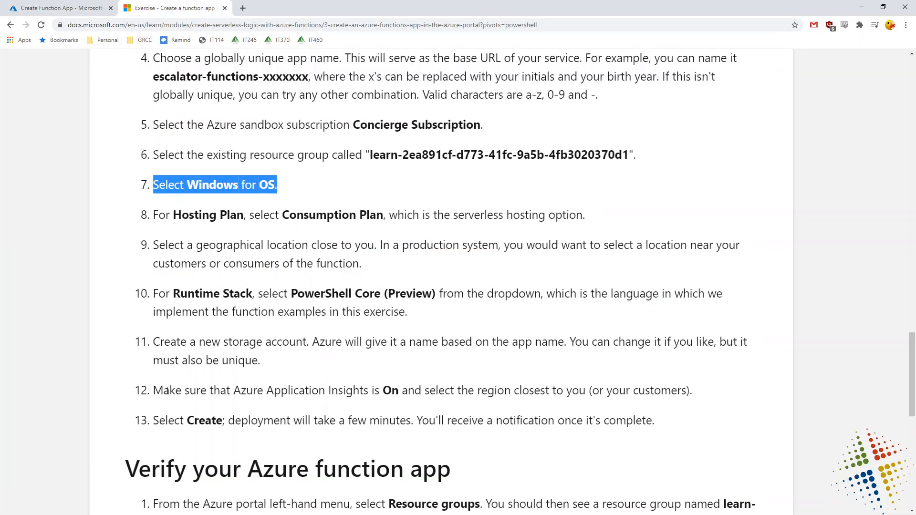
{"action": "left_click_drag", "start_coordinate": [164, 390], "coordinate": [475, 412]}
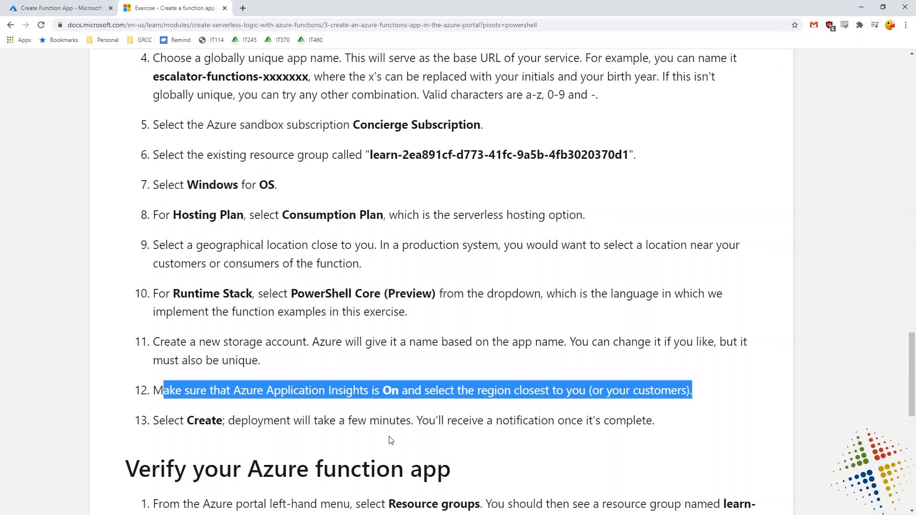
{"action": "left_click_drag", "start_coordinate": [344, 421], "coordinate": [127, 424]}
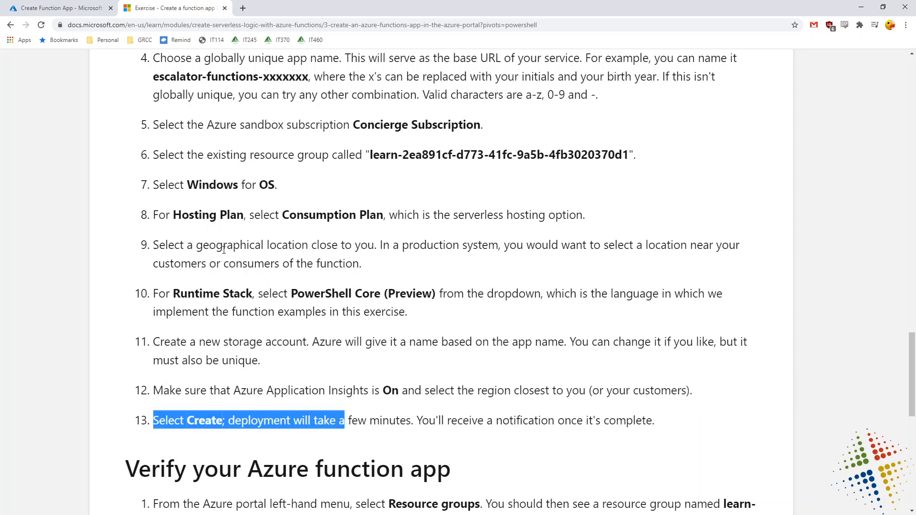
Return to the function app form, skip adding tags, and proceed to the final review summary.
{"action": "left_click", "coordinate": [88, 5]}
{"action": "left_click", "coordinate": [275, 485]}
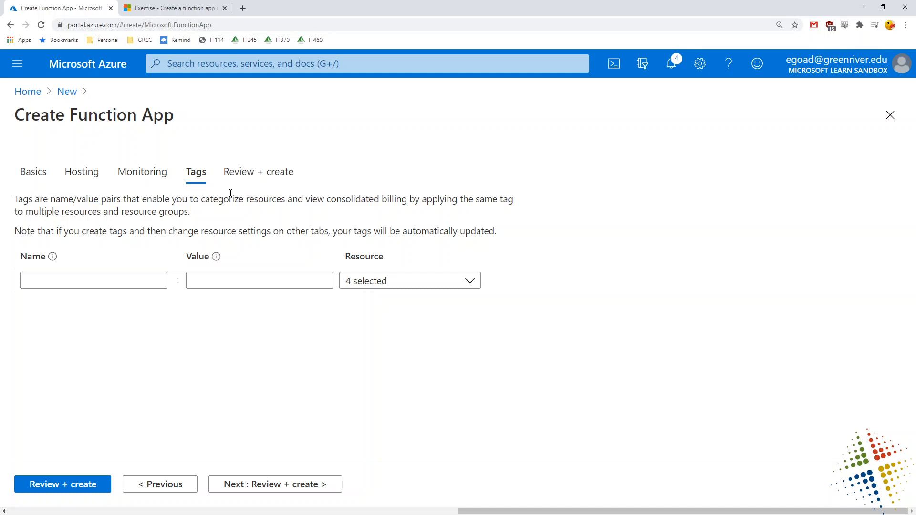
{"action": "left_click", "coordinate": [309, 485]}
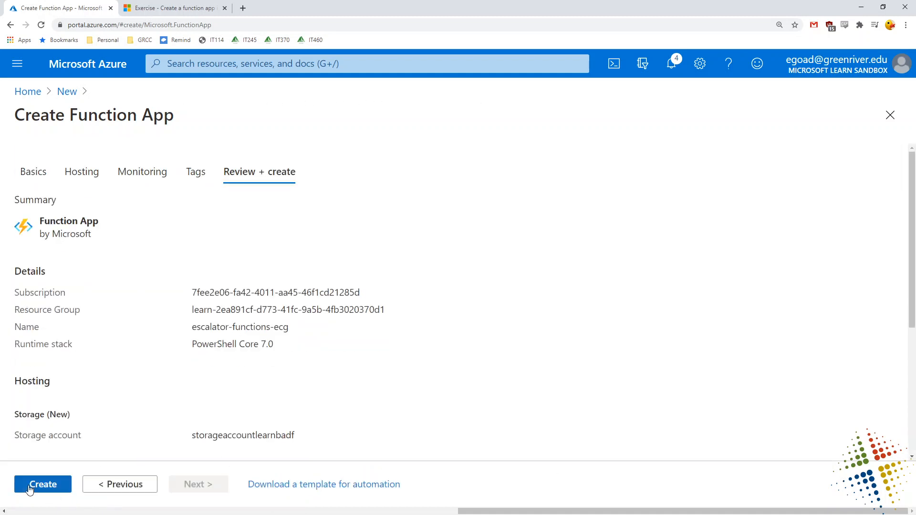
Create the function app from the reviewed settings and dismiss all existing portal notifications while it deploys.
{"action": "left_click", "coordinate": [29, 485]}
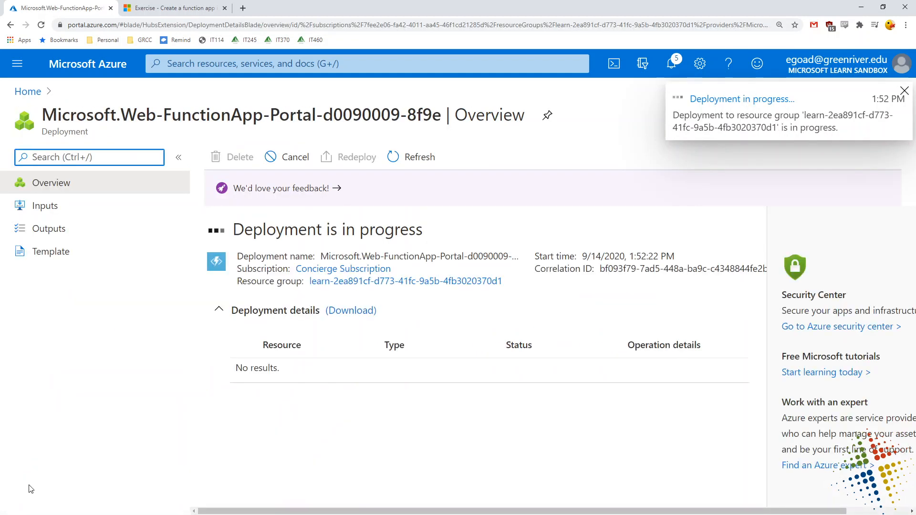
{"action": "left_click", "coordinate": [670, 70]}
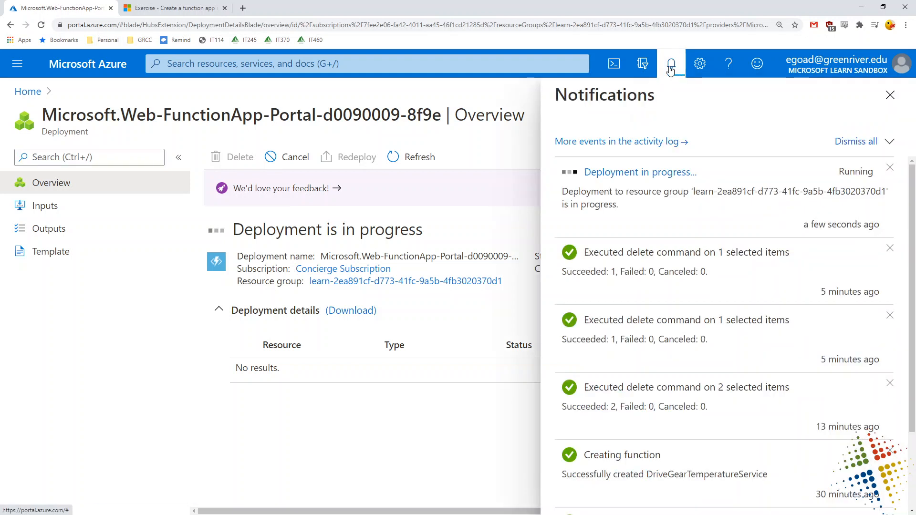
{"action": "left_click", "coordinate": [868, 143]}
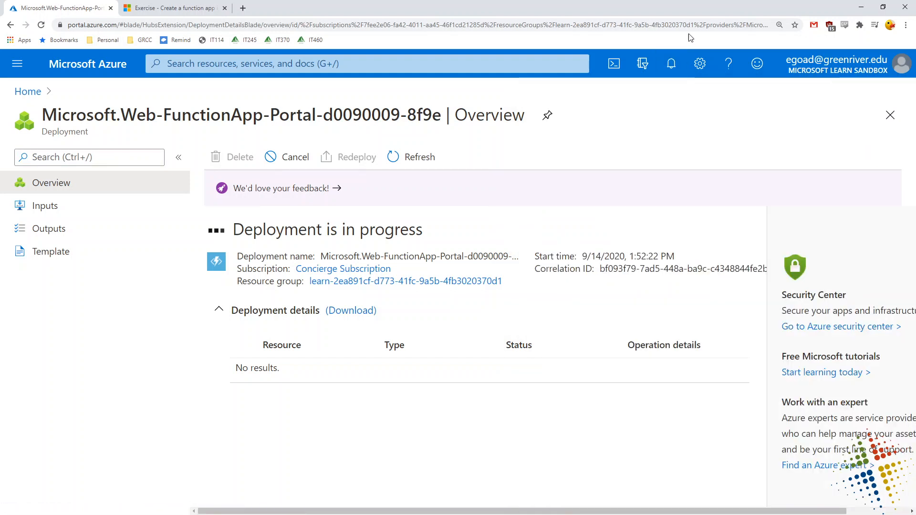
{"action": "left_click", "coordinate": [670, 66]}
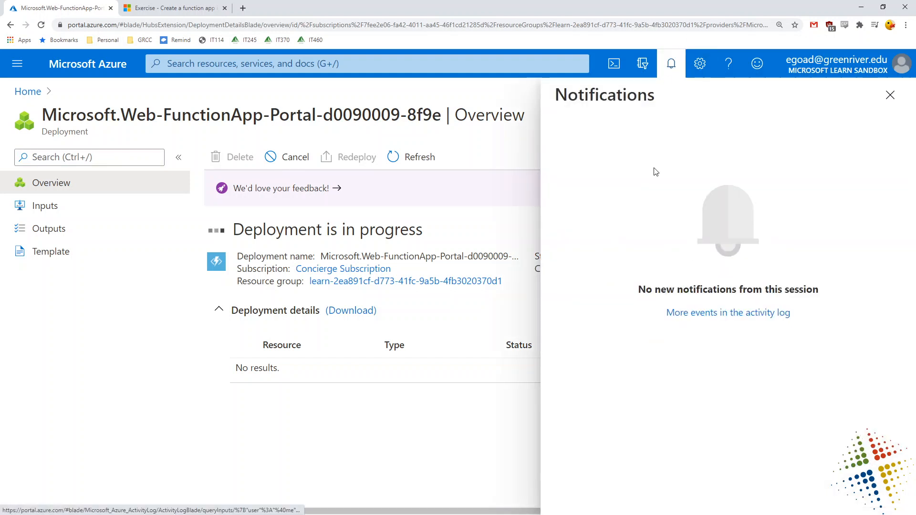
{"action": "left_click", "coordinate": [671, 64]}
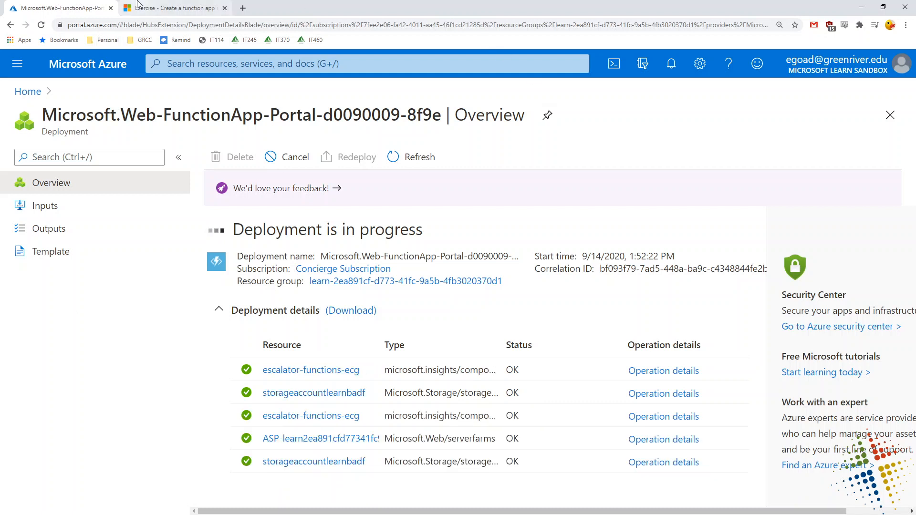
Read the exercise's "Verify your Azure function app" instructions, including how to recognise the new function app in the resource list.
{"action": "left_click", "coordinate": [172, 8]}
{"action": "left_click_drag", "start_coordinate": [907, 399], "coordinate": [878, 421]}
{"action": "left_click", "coordinate": [731, 443]}
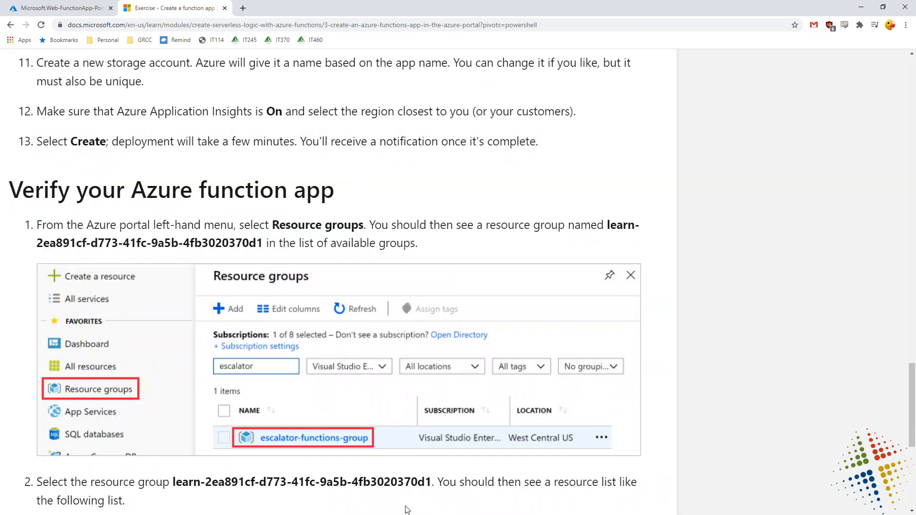
{"action": "scroll", "coordinate": [407, 510], "scroll_direction": "left", "scroll_amount": 2}
{"action": "scroll", "coordinate": [375, 114], "scroll_direction": "down", "scroll_amount": 3}
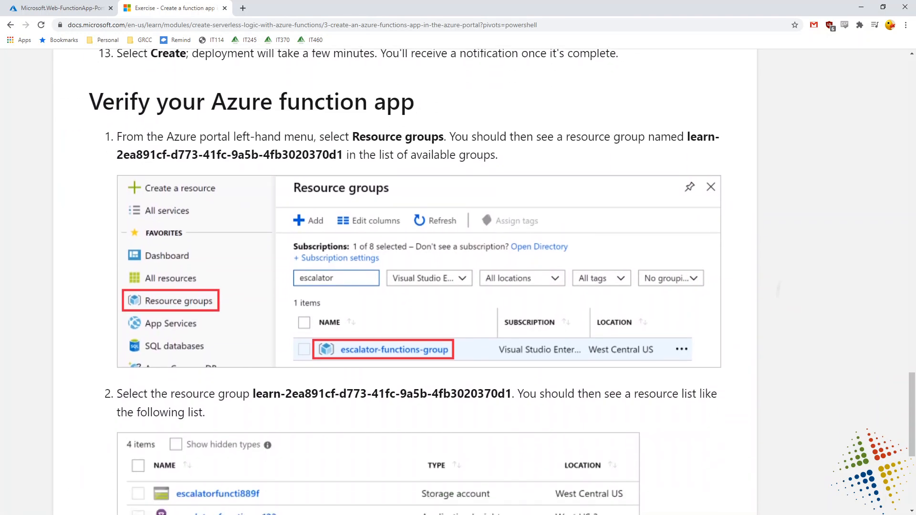
{"action": "left_click_drag", "start_coordinate": [349, 96], "coordinate": [402, 96]}
{"action": "scroll", "coordinate": [325, 344], "scroll_direction": "down", "scroll_amount": 6}
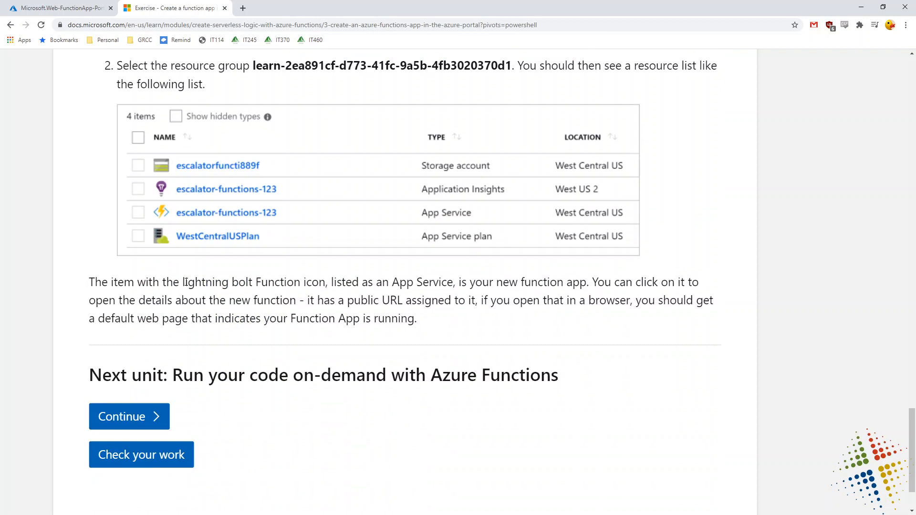
{"action": "left_click_drag", "start_coordinate": [182, 282], "coordinate": [258, 285]}
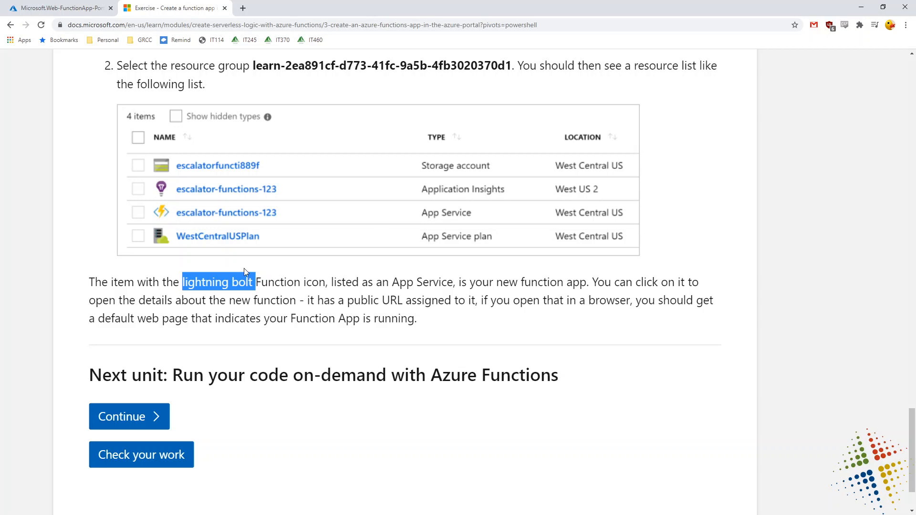
Return to the Azure portal, list all resources, and refresh the list to look for the new function app.
{"action": "left_click", "coordinate": [56, 6]}
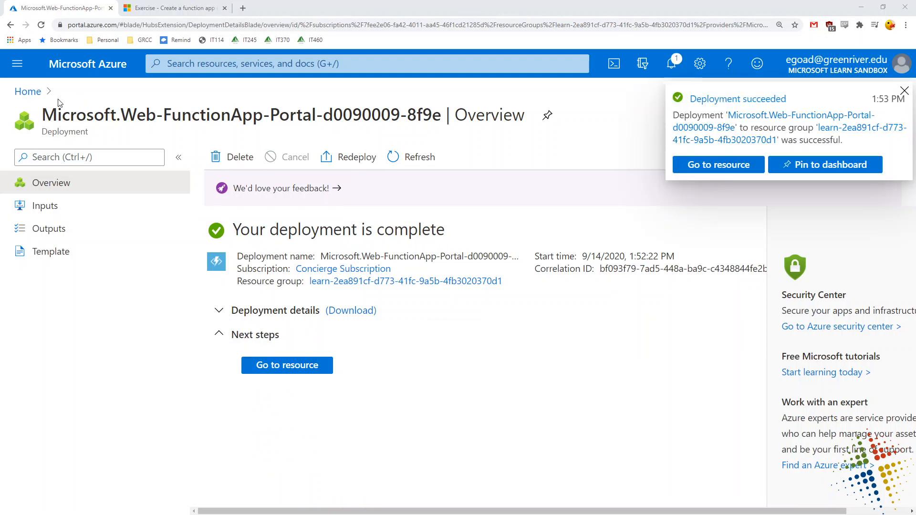
{"action": "left_click", "coordinate": [36, 97]}
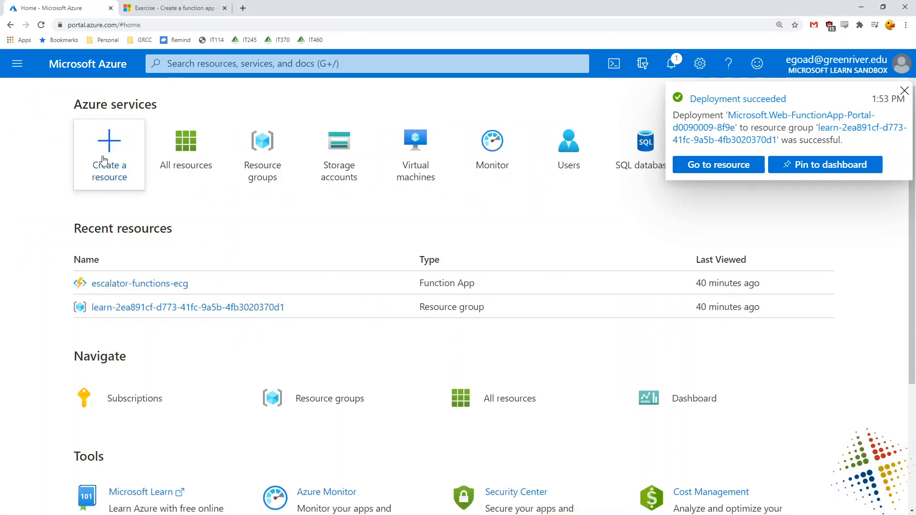
{"action": "left_click", "coordinate": [186, 153]}
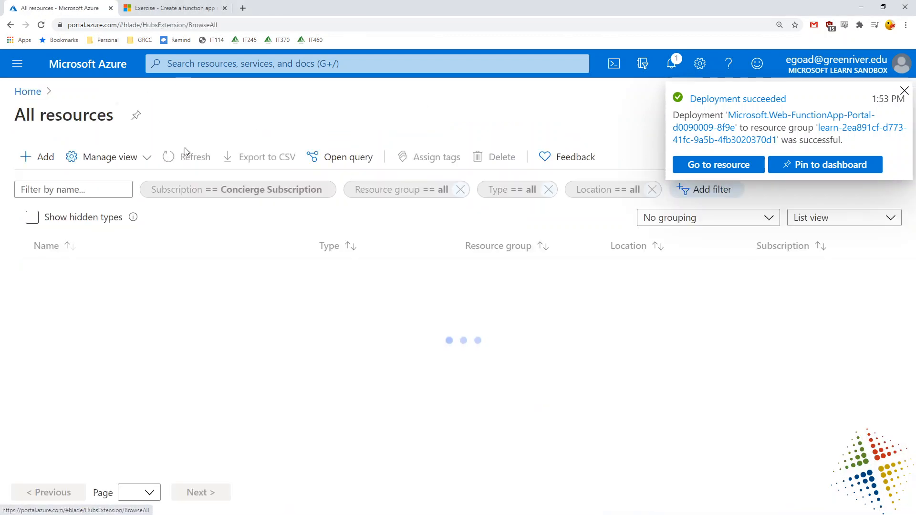
{"action": "left_click", "coordinate": [906, 95]}
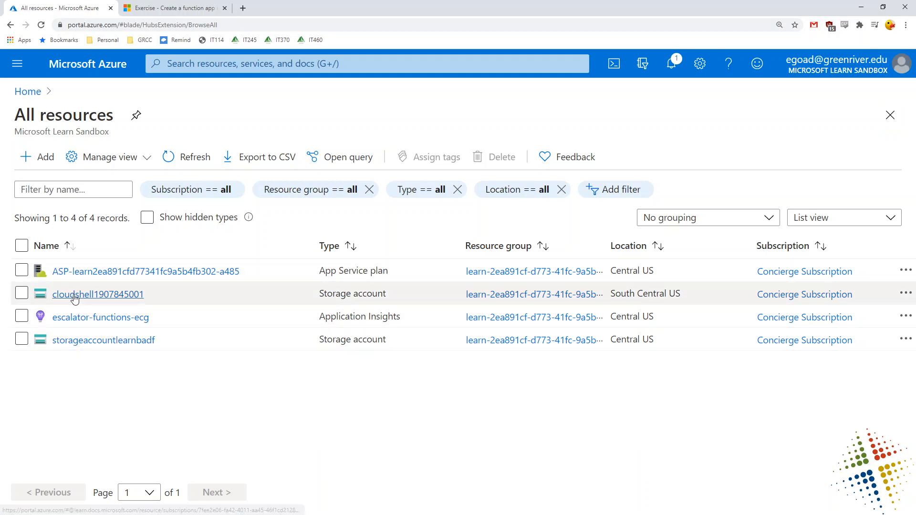
{"action": "left_click", "coordinate": [184, 164]}
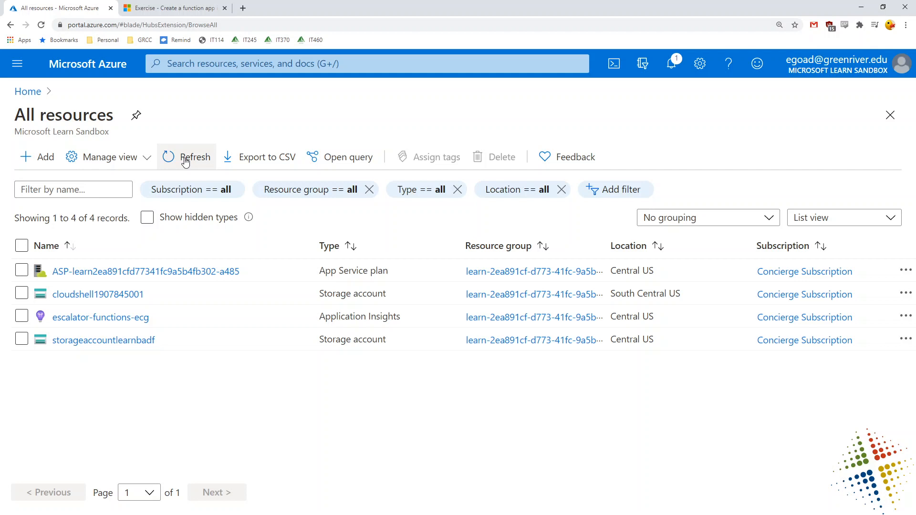
{"action": "left_click", "coordinate": [186, 163]}
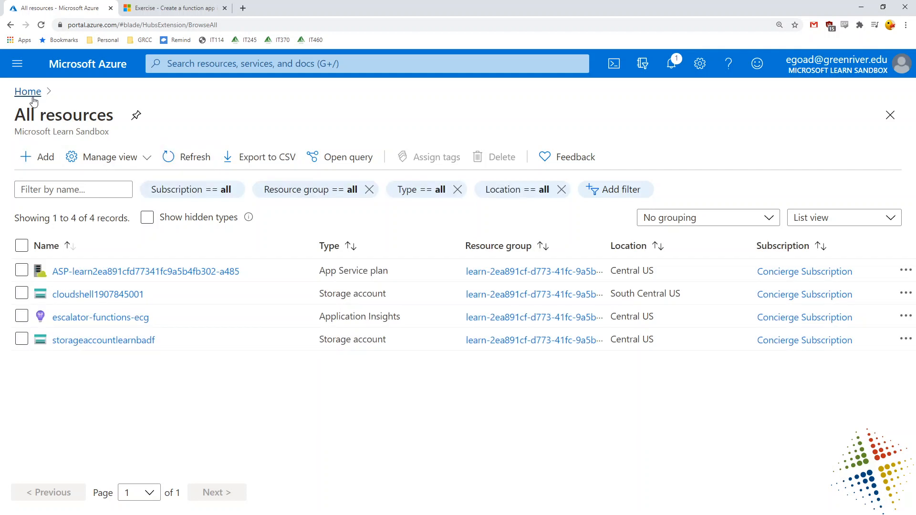
Open the exercise's learn-2ea891cf sandbox resource group and check its resource list for the function app.
{"action": "left_click", "coordinate": [17, 63]}
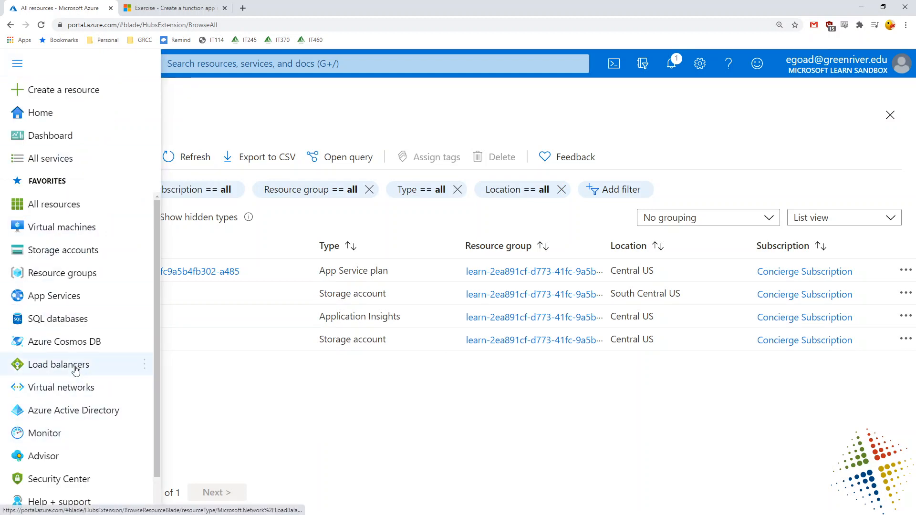
{"action": "mouse_move", "coordinate": [85, 249]}
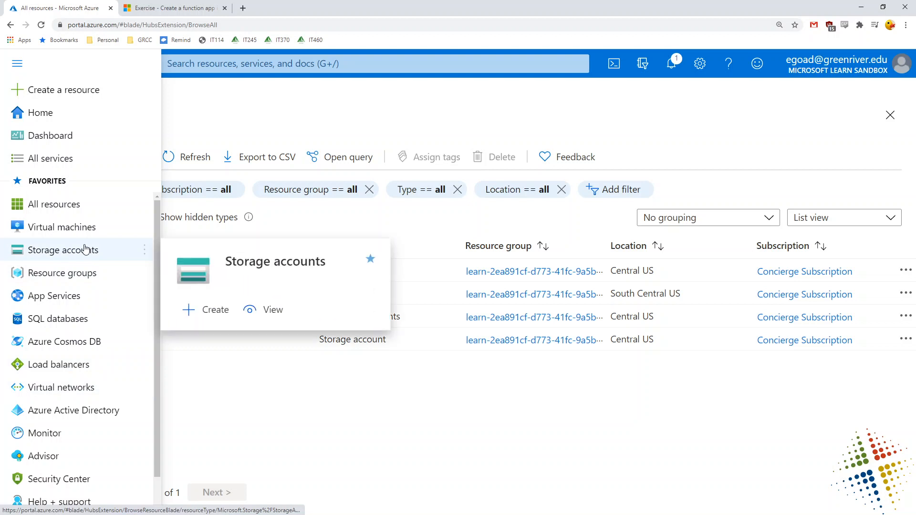
{"action": "left_click", "coordinate": [76, 272]}
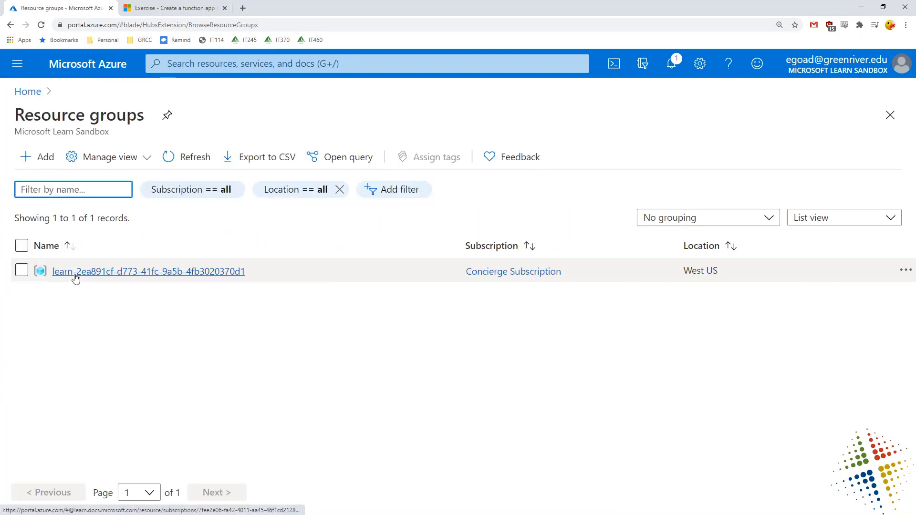
{"action": "left_click", "coordinate": [75, 275]}
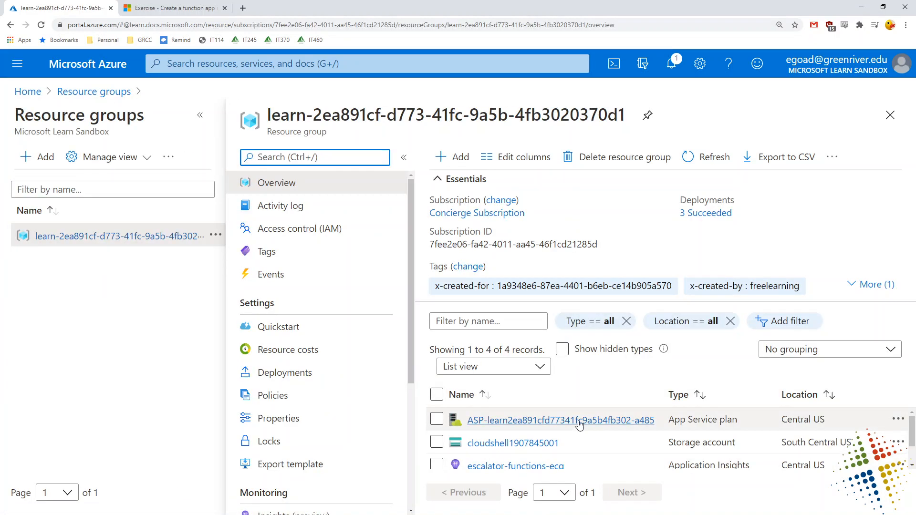
{"action": "scroll", "coordinate": [580, 424], "scroll_direction": "down", "scroll_amount": 1}
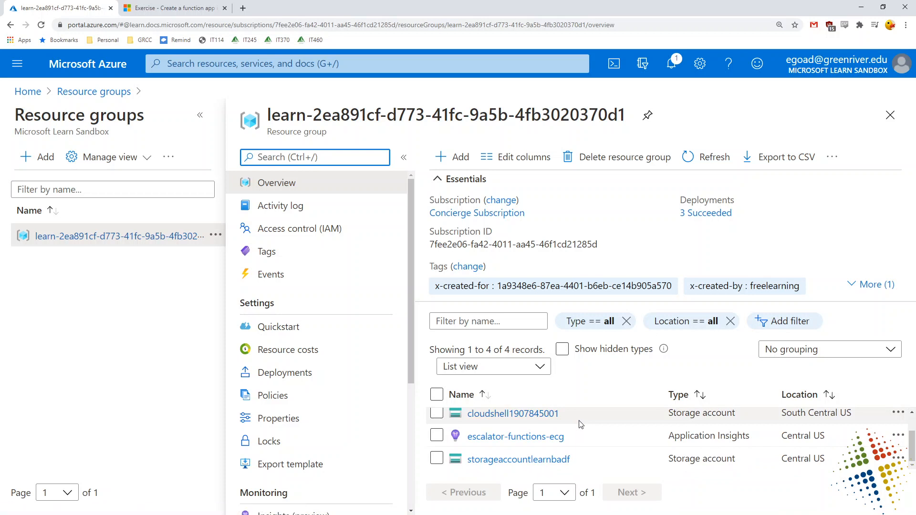
{"action": "scroll", "coordinate": [580, 424], "scroll_direction": "up", "scroll_amount": 1}
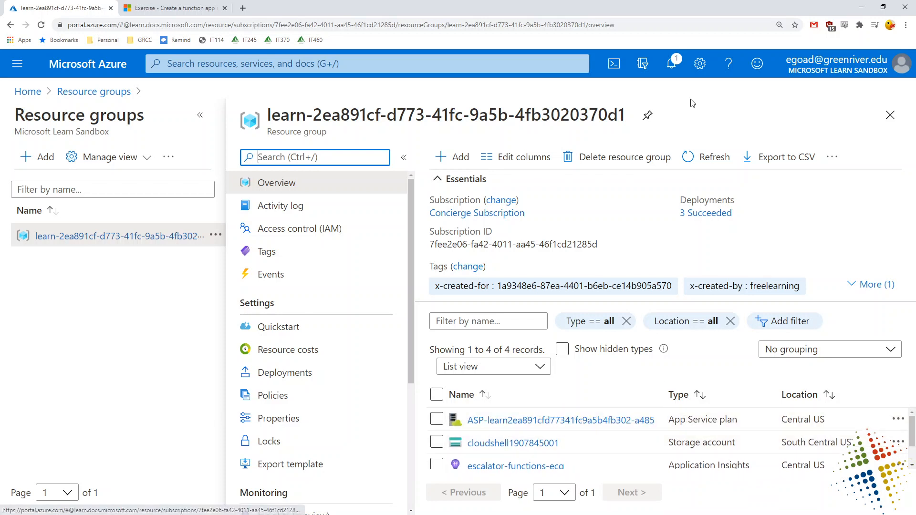
Open the newly deployed escalator-functions-ecg resource from the deployment notification and check its name and Function App icon.
{"action": "left_click", "coordinate": [672, 64]}
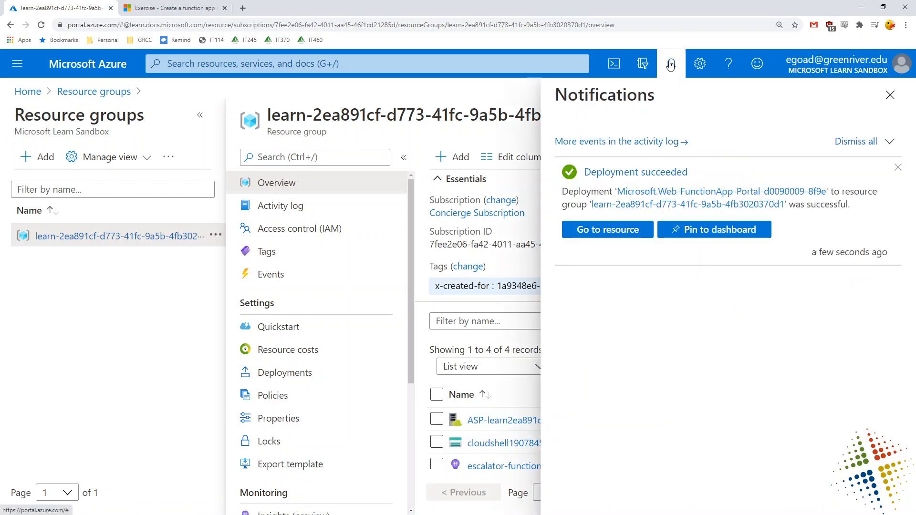
{"action": "left_click", "coordinate": [582, 232]}
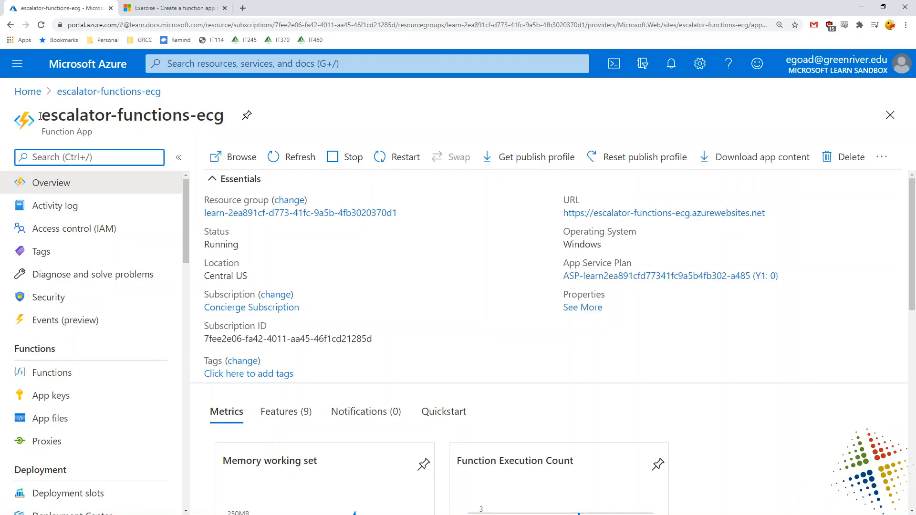
{"action": "left_click_drag", "start_coordinate": [40, 122], "coordinate": [223, 119]}
{"action": "left_click", "coordinate": [13, 124]}
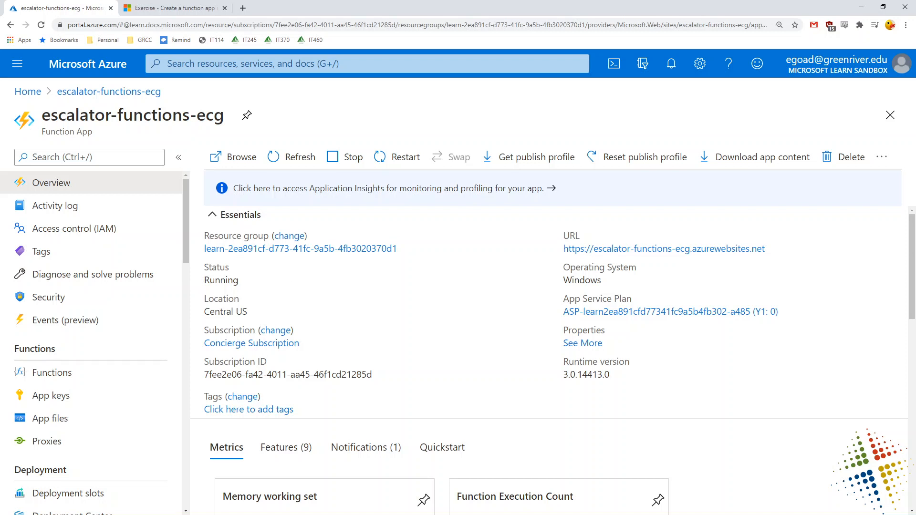
Return to the Microsoft Learn exercise, have the completed work checked, and continue to the next unit.
{"action": "left_click", "coordinate": [186, 7]}
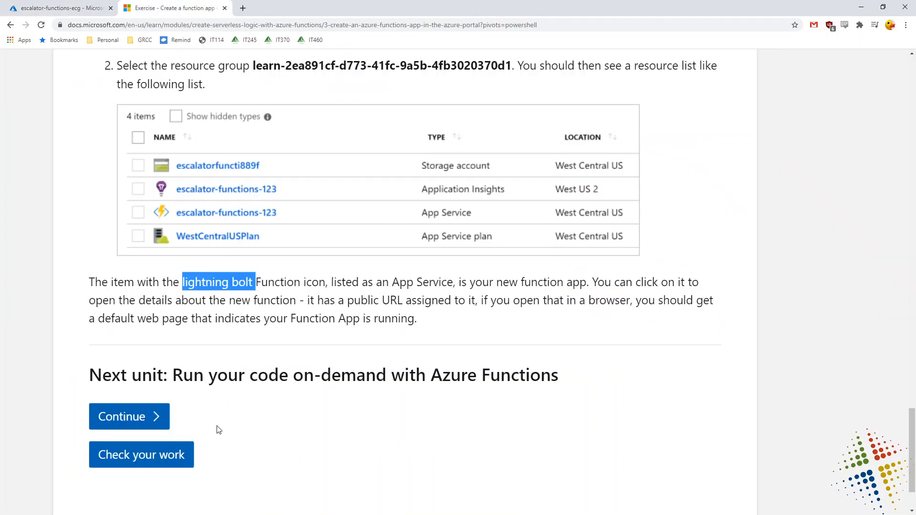
{"action": "left_click", "coordinate": [161, 459]}
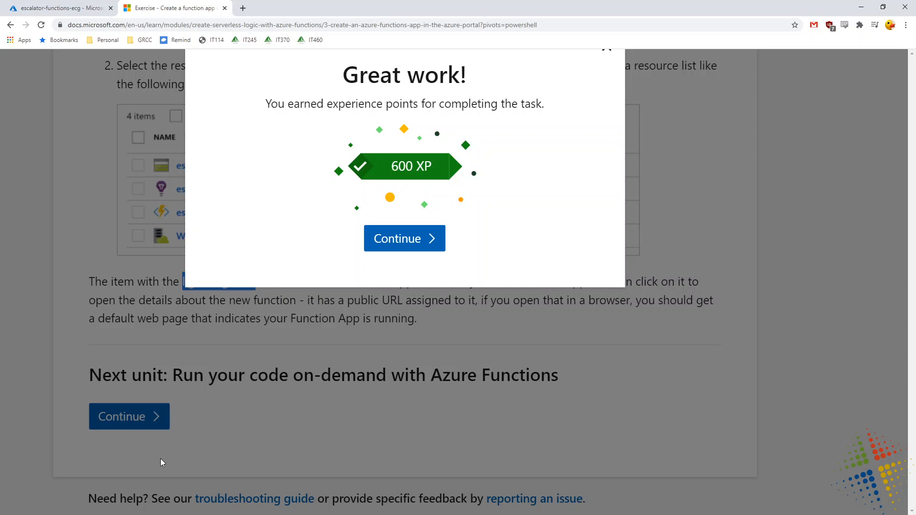
{"action": "left_click", "coordinate": [407, 242]}
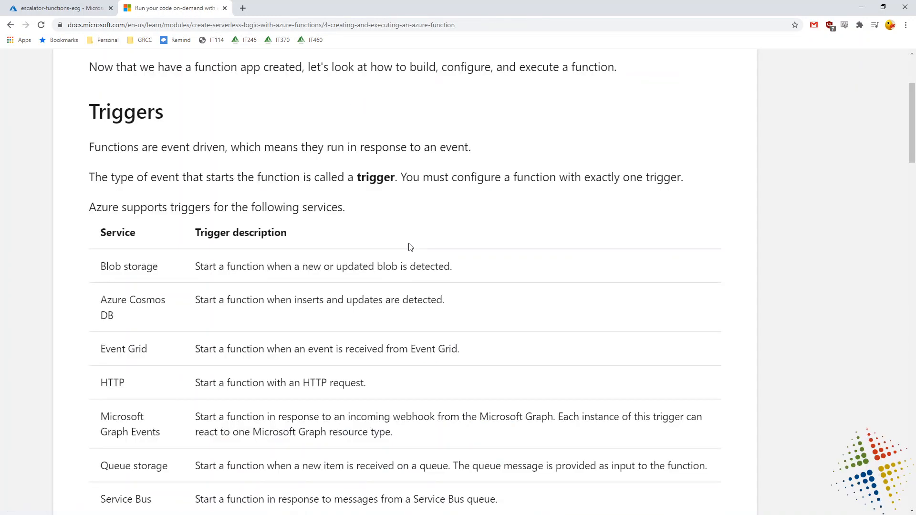
Read the Triggers introduction and Blob storage trigger row, enlarging the page and highlighting the blob description.
{"action": "scroll", "coordinate": [262, 230], "scroll_direction": "up", "scroll_amount": 3}
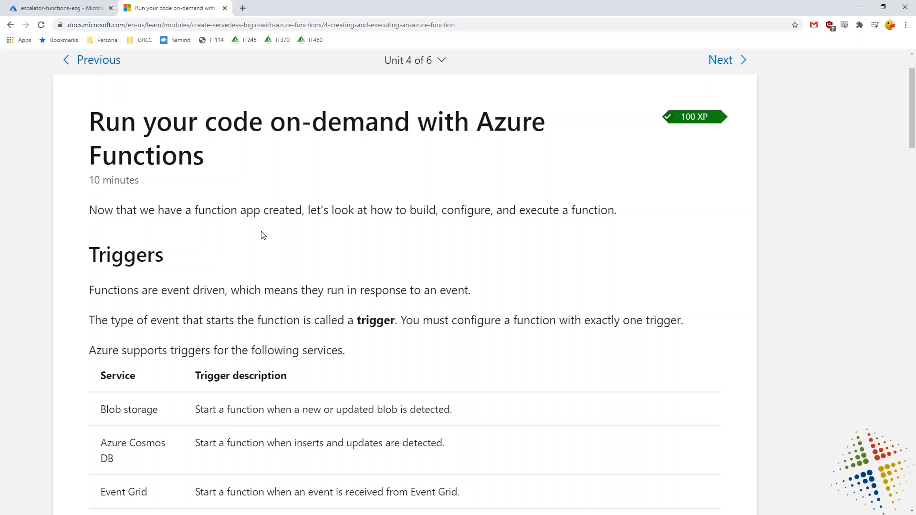
{"action": "double_click", "coordinate": [133, 255]}
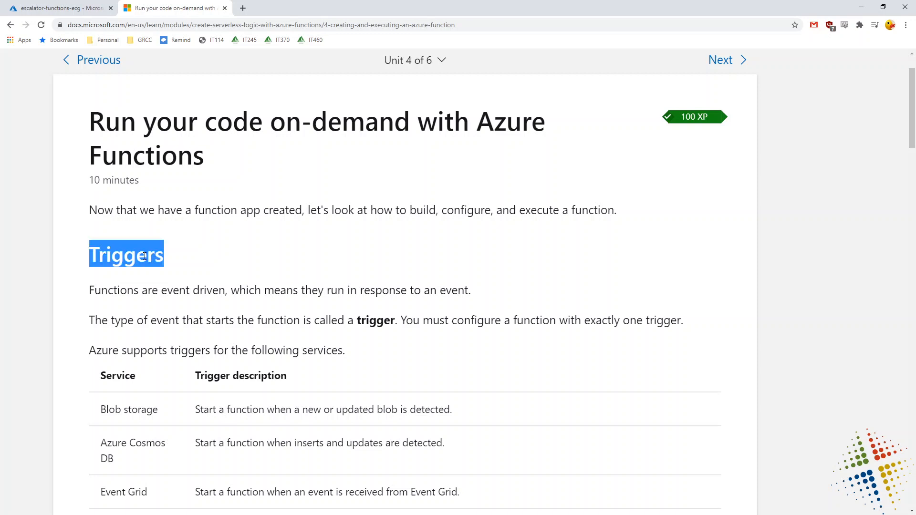
{"action": "scroll", "coordinate": [713, 285], "scroll_direction": "down", "scroll_amount": 4}
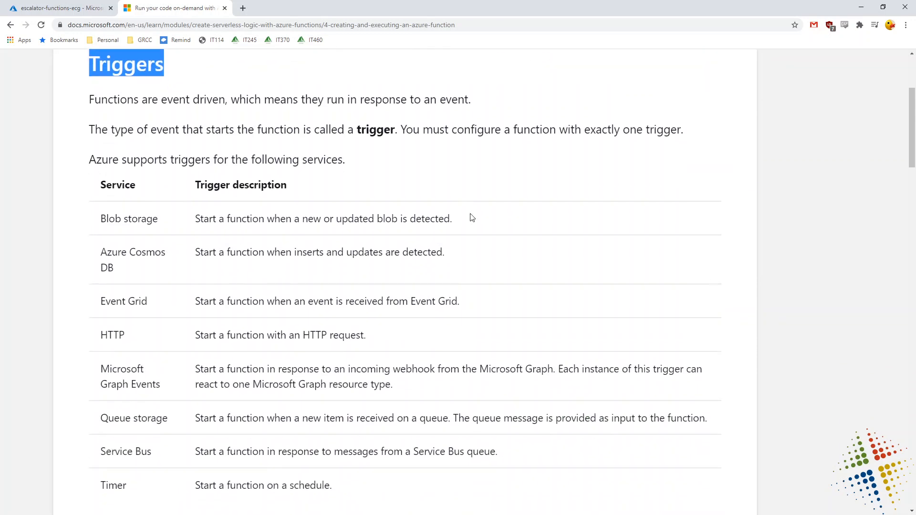
{"action": "left_click_drag", "start_coordinate": [457, 222], "coordinate": [101, 214]}
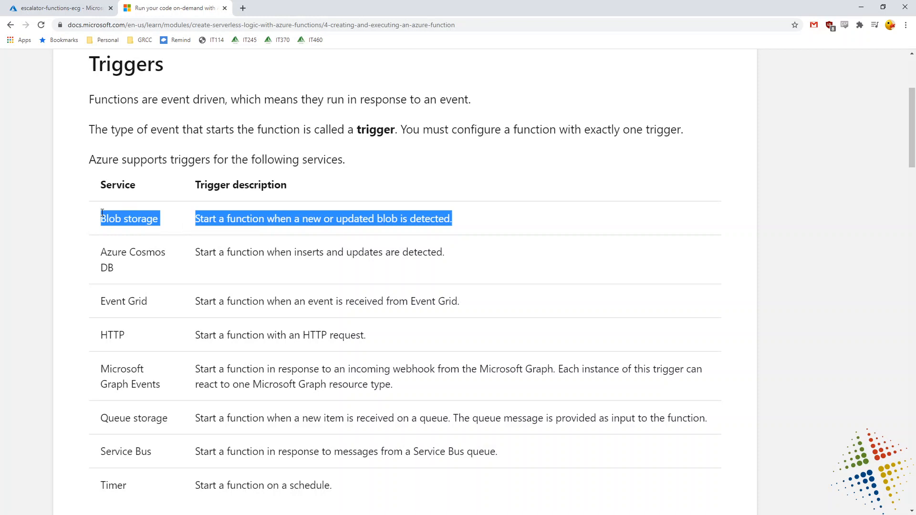
{"action": "key", "text": "ctrl+plus"}
{"action": "key", "text": "ctrl+plus"}
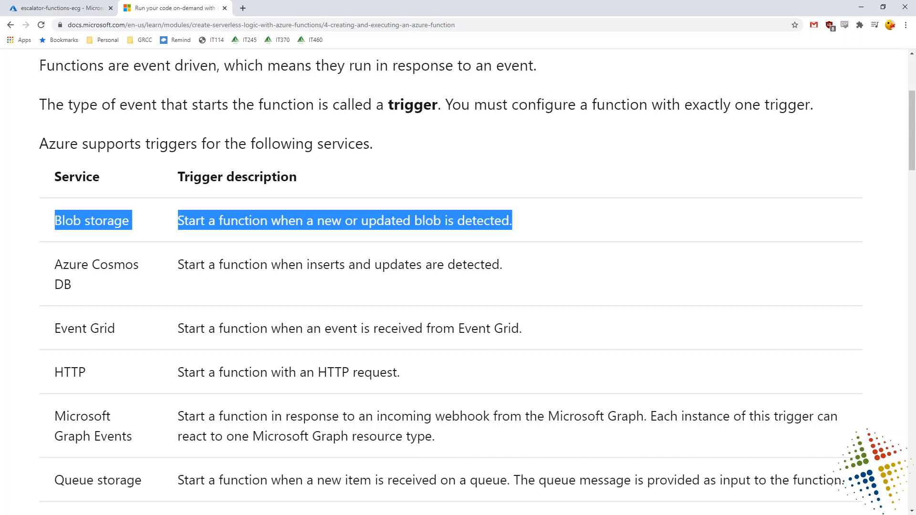
{"action": "left_click_drag", "start_coordinate": [514, 231], "coordinate": [315, 226]}
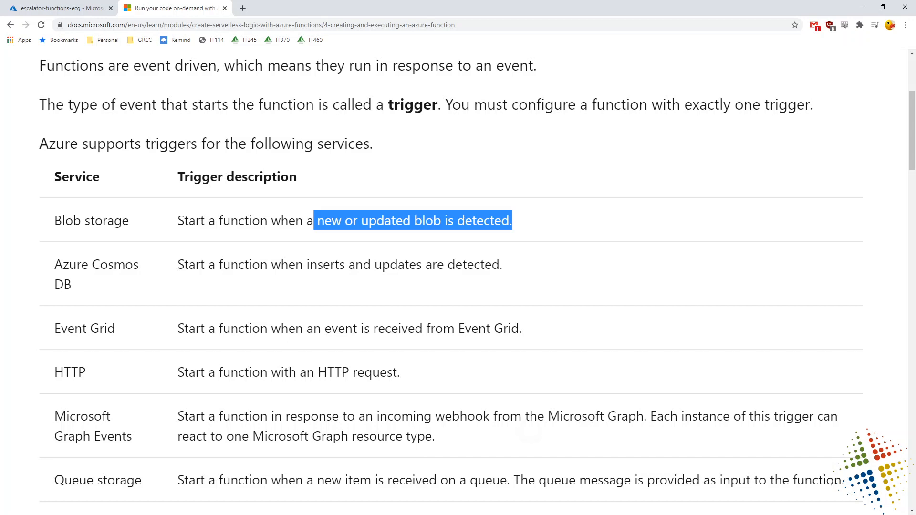
Study the remaining trigger types from Azure Cosmos DB through Timer, highlighting their rows in the table.
{"action": "scroll", "coordinate": [451, 286], "scroll_direction": "down", "scroll_amount": 3}
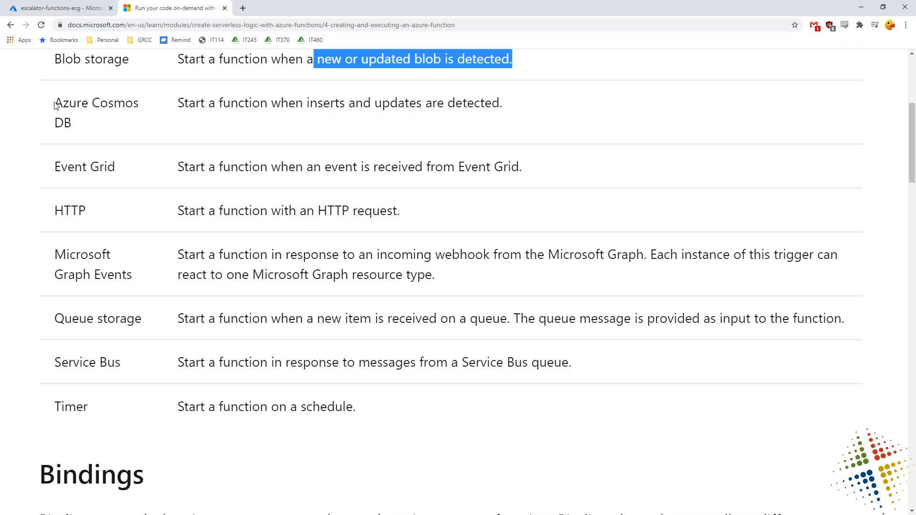
{"action": "left_click_drag", "start_coordinate": [55, 106], "coordinate": [512, 124]}
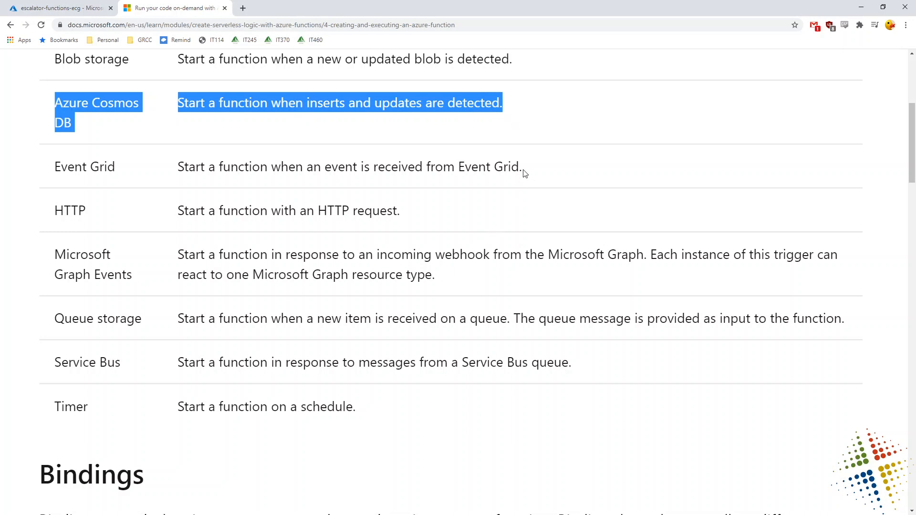
{"action": "left_click_drag", "start_coordinate": [522, 170], "coordinate": [51, 179]}
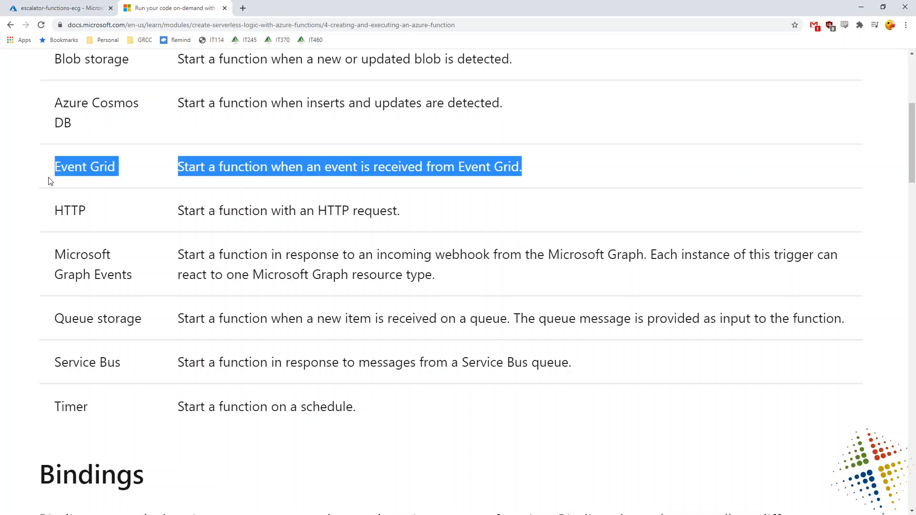
{"action": "left_click_drag", "start_coordinate": [410, 219], "coordinate": [43, 217]}
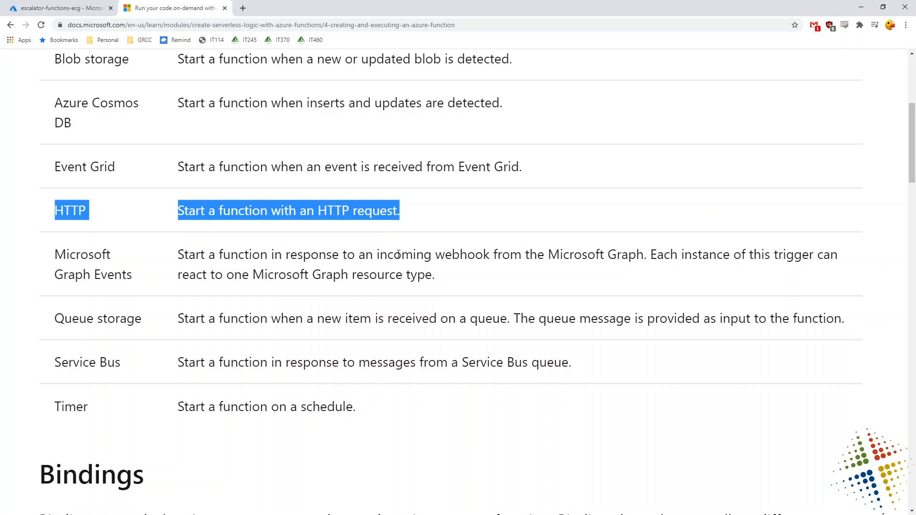
{"action": "left_click_drag", "start_coordinate": [449, 281], "coordinate": [13, 259]}
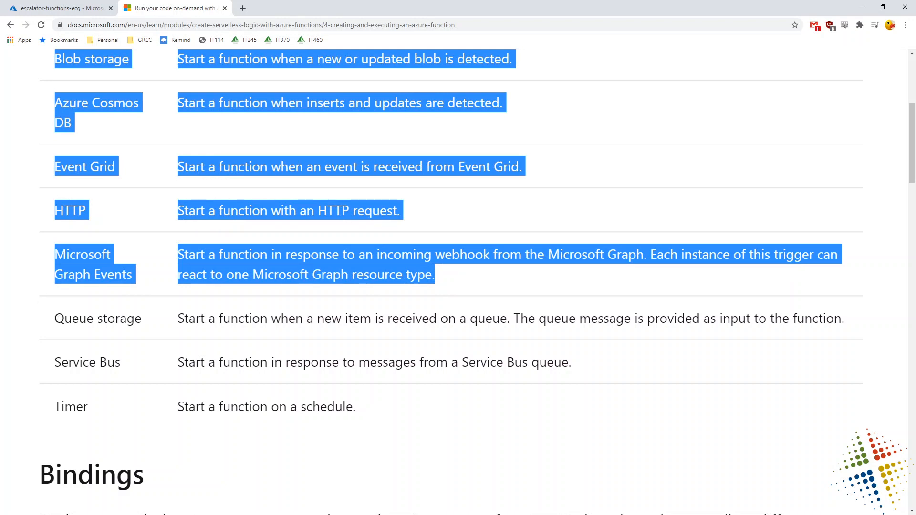
{"action": "left_click_drag", "start_coordinate": [55, 319], "coordinate": [583, 367]}
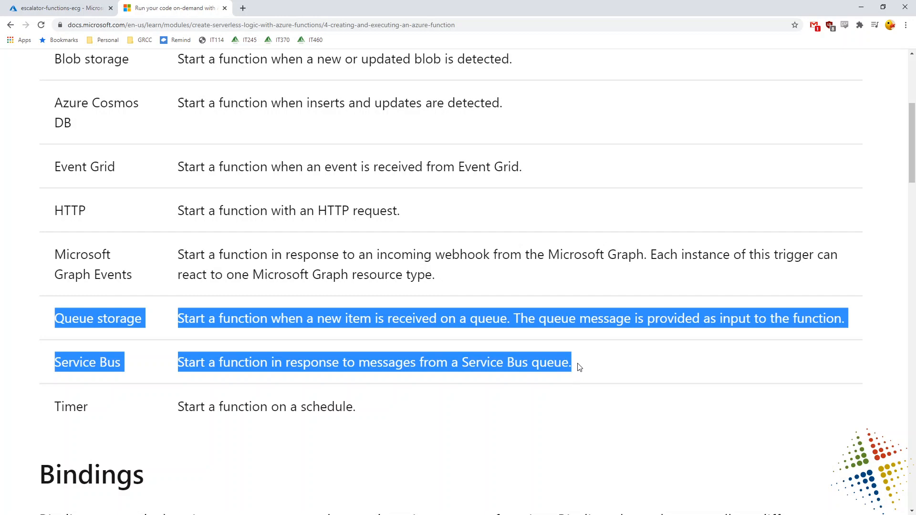
{"action": "left_click_drag", "start_coordinate": [362, 411], "coordinate": [55, 415]}
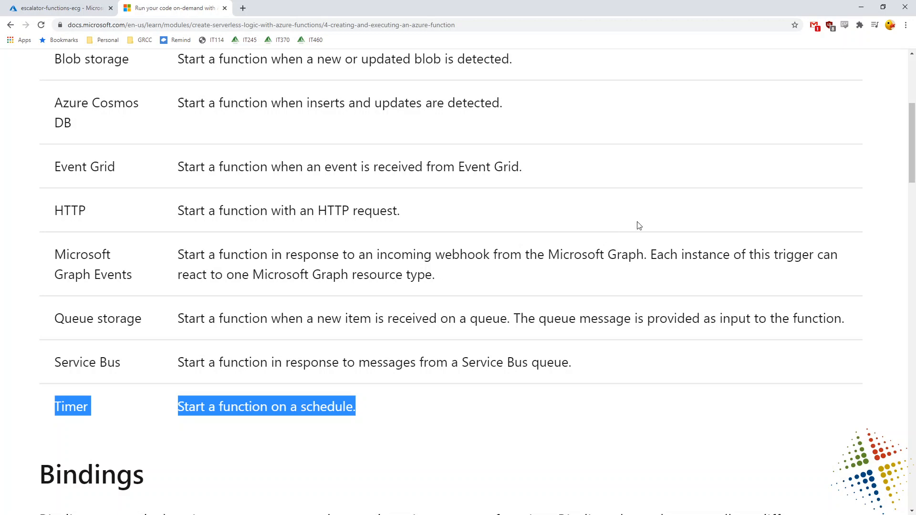
Review the Bindings section and sample function.json, highlighting the queueTrigger type and both storage connection settings.
{"action": "scroll", "coordinate": [639, 226], "scroll_direction": "down", "scroll_amount": 9}
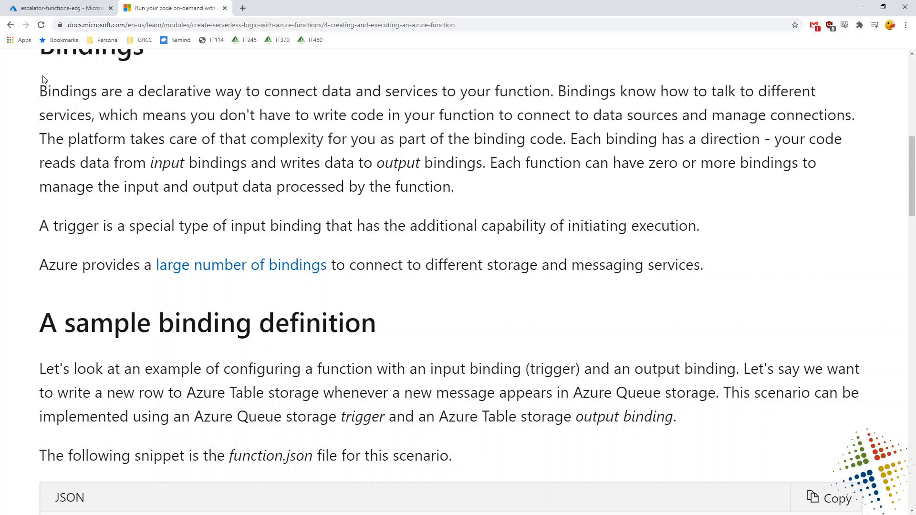
{"action": "scroll", "coordinate": [43, 78], "scroll_direction": "down", "scroll_amount": 8}
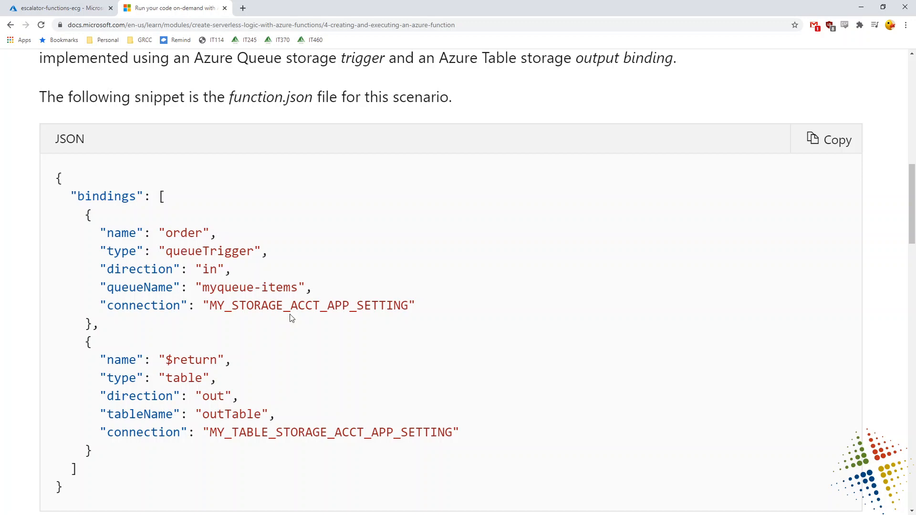
{"action": "double_click", "coordinate": [352, 306]}
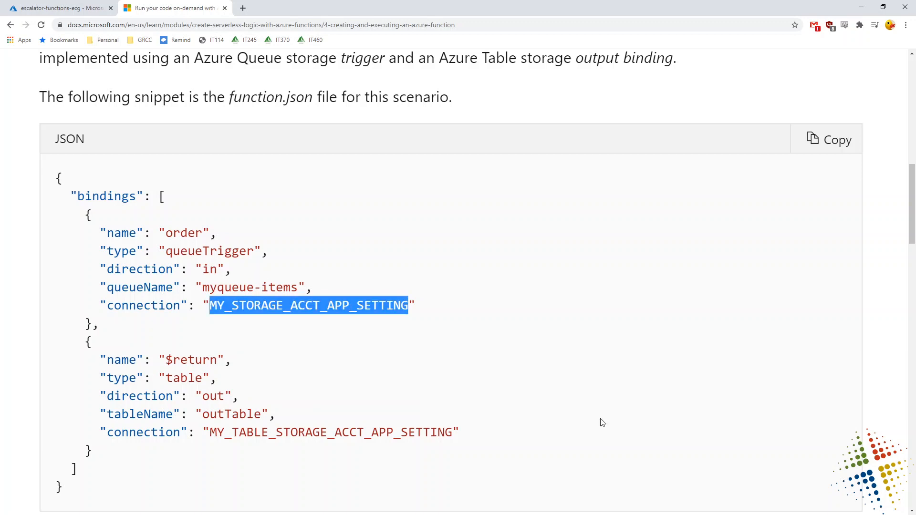
{"action": "double_click", "coordinate": [210, 252]}
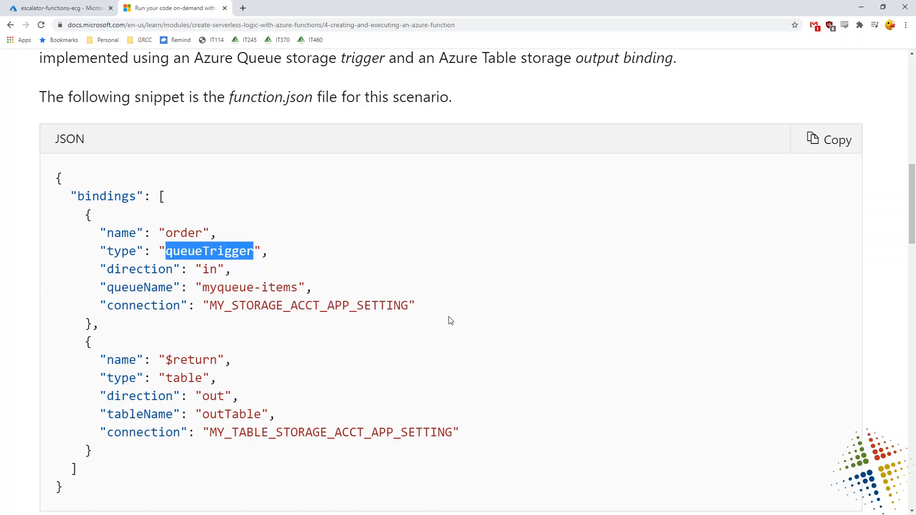
{"action": "left_click_drag", "start_coordinate": [411, 306], "coordinate": [212, 307]}
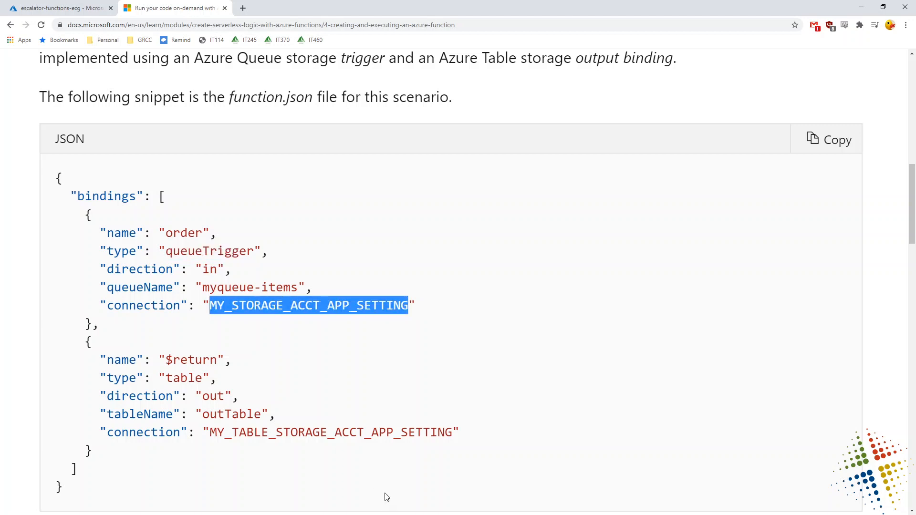
{"action": "double_click", "coordinate": [327, 432]}
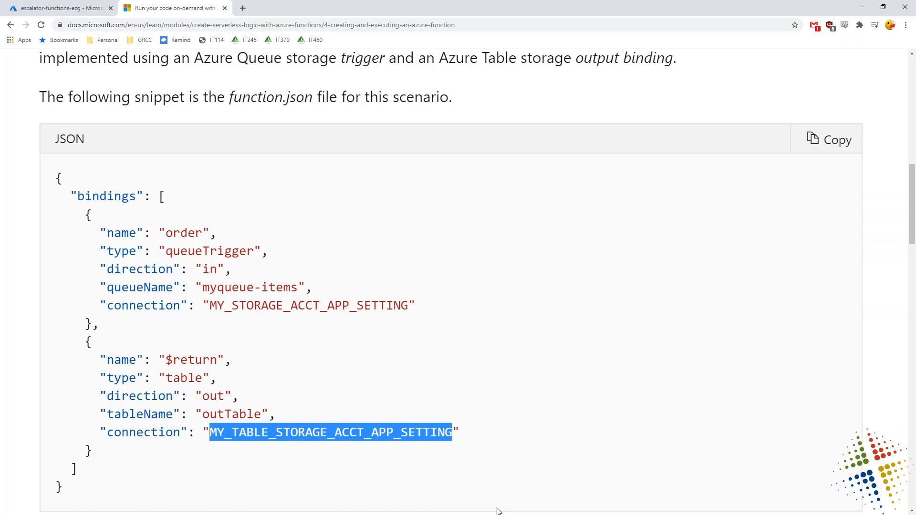
Read the tip on editing function.json and the sections on Quickstart and custom function templates.
{"action": "scroll", "coordinate": [498, 511], "scroll_direction": "down", "scroll_amount": 10}
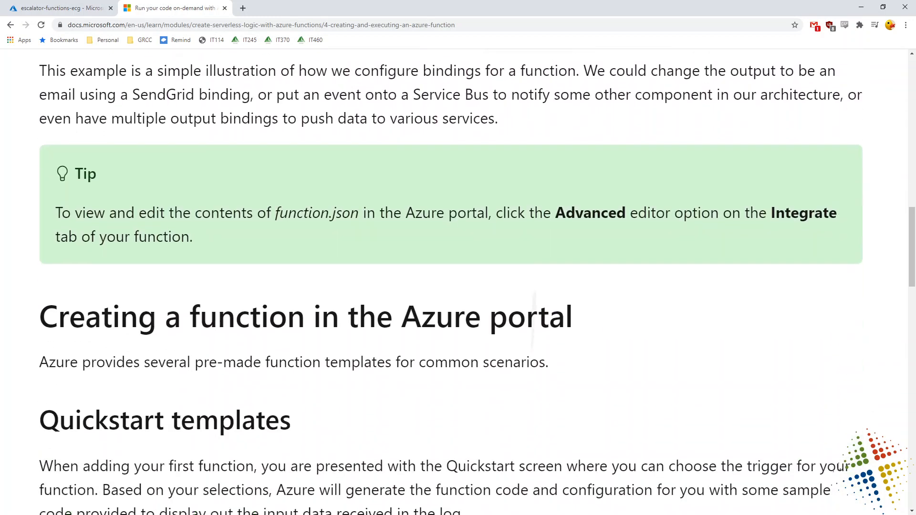
{"action": "scroll", "coordinate": [533, 317], "scroll_direction": "down", "scroll_amount": 5}
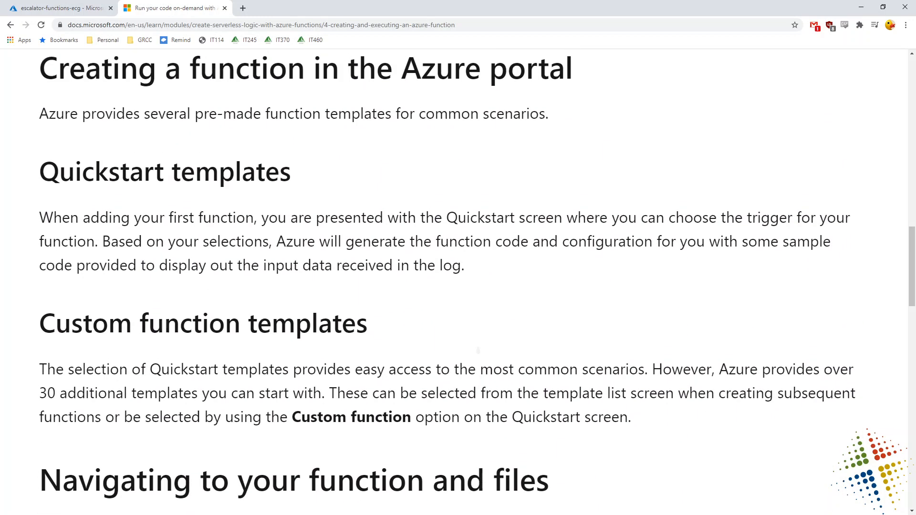
{"action": "scroll", "coordinate": [478, 351], "scroll_direction": "up", "scroll_amount": 1}
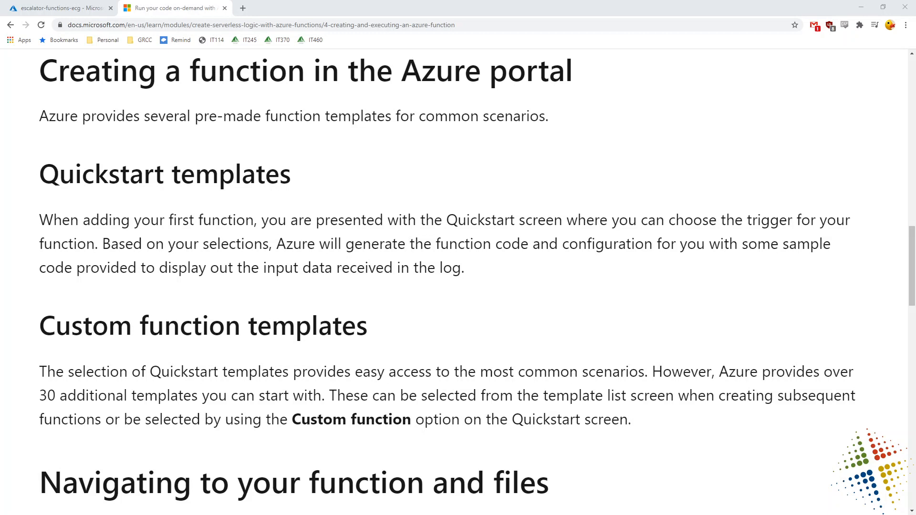
{"action": "scroll", "coordinate": [455, 281], "scroll_direction": "down", "scroll_amount": 2}
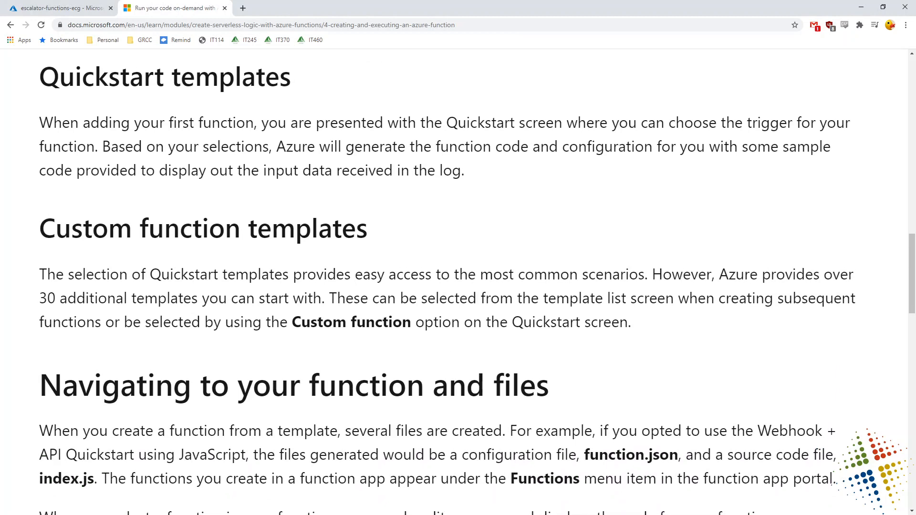
Examine the HttpTriggerJS1 editor illustration, temporarily marking the View files pane and the Logs, Errors and warnings, and Console area.
{"action": "scroll", "coordinate": [455, 281], "scroll_direction": "down", "scroll_amount": 6}
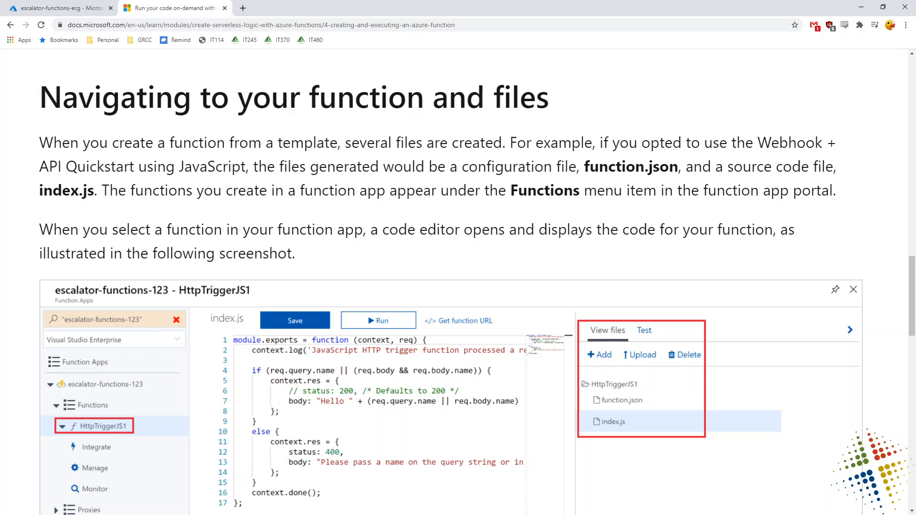
{"action": "scroll", "coordinate": [451, 286], "scroll_direction": "down", "scroll_amount": 5}
{"action": "scroll", "coordinate": [451, 286], "scroll_direction": "up", "scroll_amount": 2}
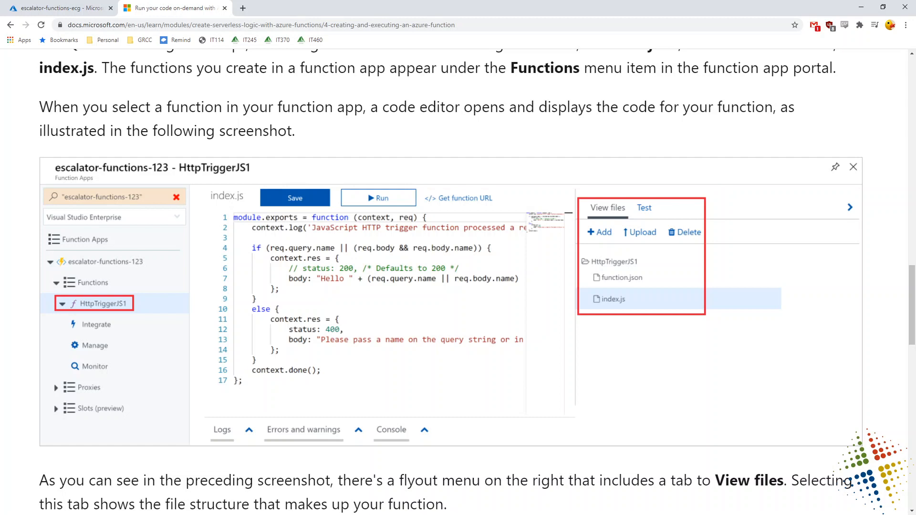
{"action": "left_click_drag", "start_coordinate": [878, 352], "coordinate": [859, 367]}
{"action": "mouse_move", "coordinate": [858, 191]}
{"action": "left_mouse_down"}
{"action": "mouse_move", "coordinate": [811, 187]}
{"action": "mouse_move", "coordinate": [553, 235]}
{"action": "mouse_move", "coordinate": [771, 419]}
{"action": "mouse_move", "coordinate": [841, 186]}
{"action": "left_mouse_up"}
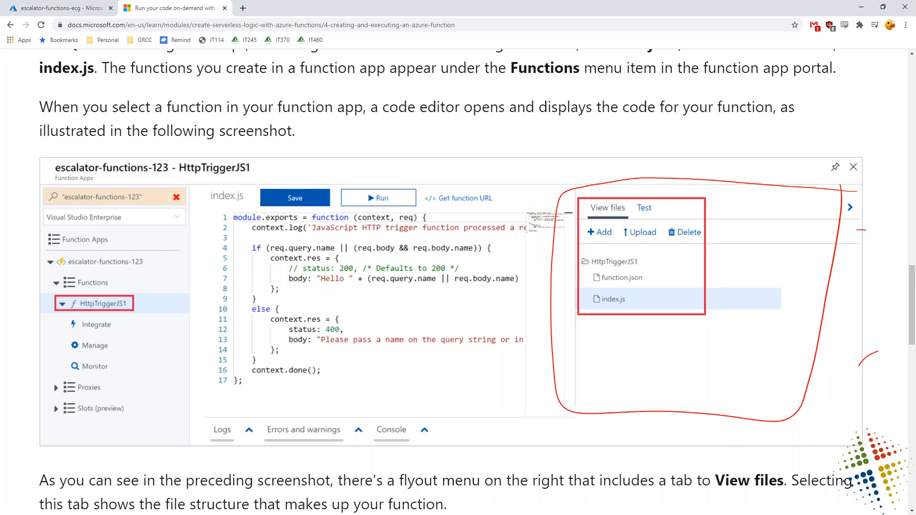
{"action": "left_click_drag", "start_coordinate": [865, 230], "coordinate": [756, 242]}
{"action": "mouse_move", "coordinate": [788, 228]}
{"action": "left_mouse_down"}
{"action": "mouse_move", "coordinate": [746, 242]}
{"action": "mouse_move", "coordinate": [803, 265]}
{"action": "left_mouse_up"}
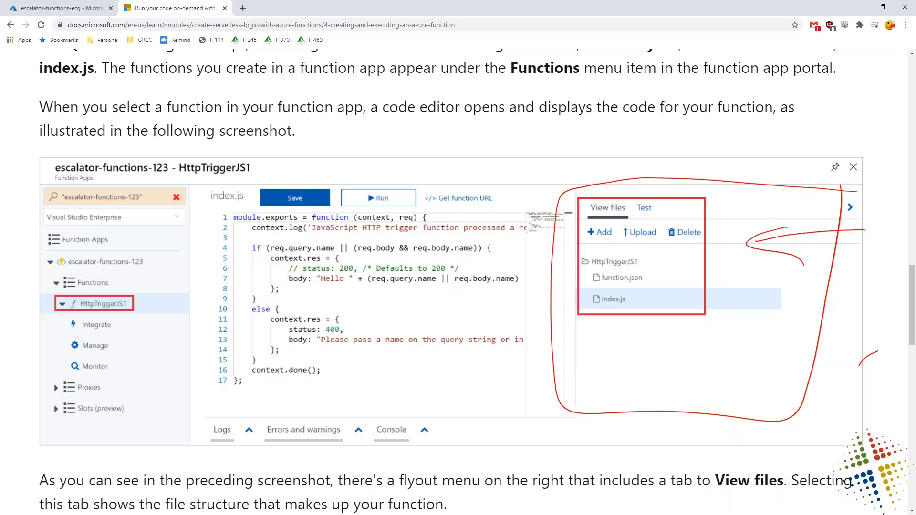
{"action": "mouse_move", "coordinate": [204, 448]}
{"action": "left_mouse_down"}
{"action": "mouse_move", "coordinate": [203, 413]}
{"action": "mouse_move", "coordinate": [387, 405]}
{"action": "mouse_move", "coordinate": [414, 450]}
{"action": "mouse_move", "coordinate": [205, 450]}
{"action": "left_mouse_up"}
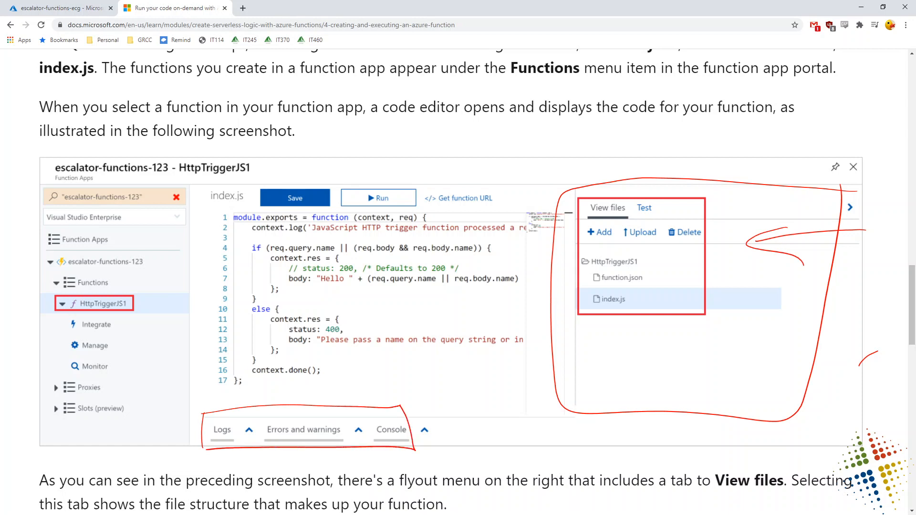
{"action": "mouse_move", "coordinate": [443, 447]}
{"action": "left_mouse_down"}
{"action": "mouse_move", "coordinate": [457, 381]}
{"action": "mouse_move", "coordinate": [469, 415]}
{"action": "left_mouse_up"}
{"action": "key", "text": "Escape"}
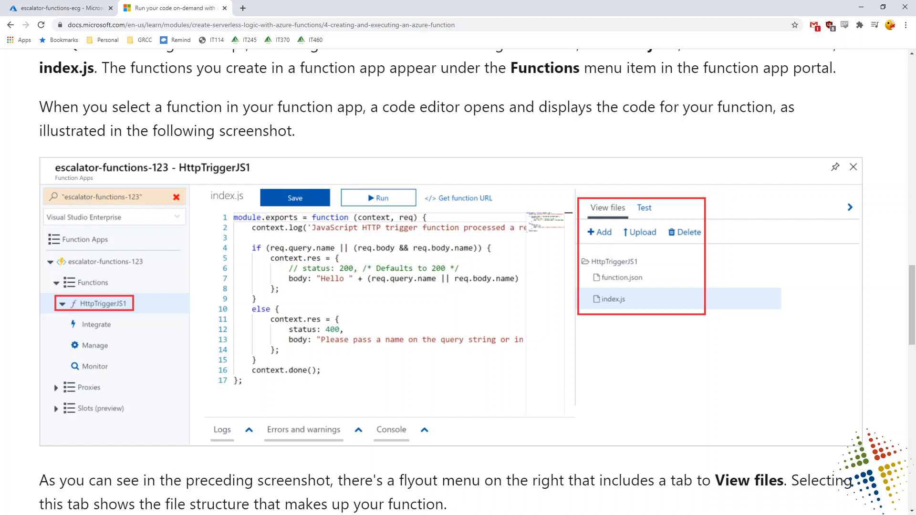
Read how to test an Azure function manually or in the portal, highlighting Postman and cURL as request tools.
{"action": "scroll", "coordinate": [490, 417], "scroll_direction": "down", "scroll_amount": 7}
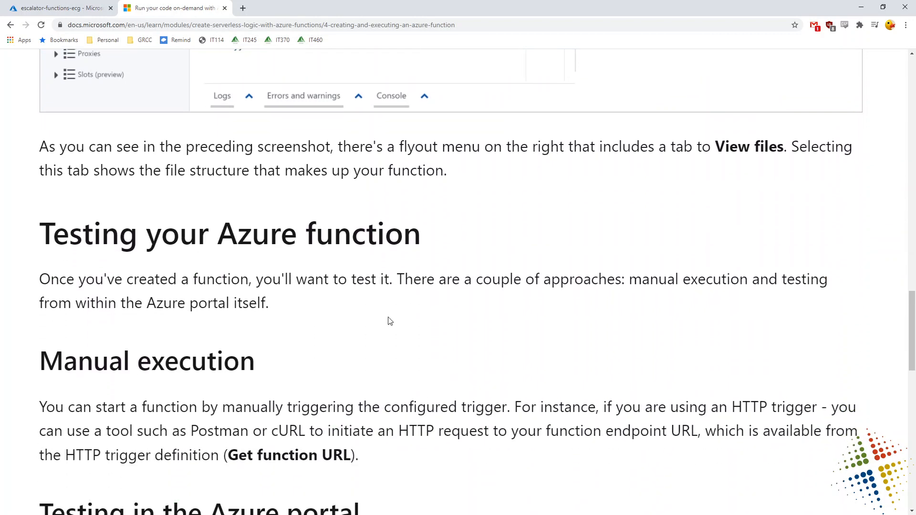
{"action": "scroll", "coordinate": [298, 355], "scroll_direction": "down", "scroll_amount": 3}
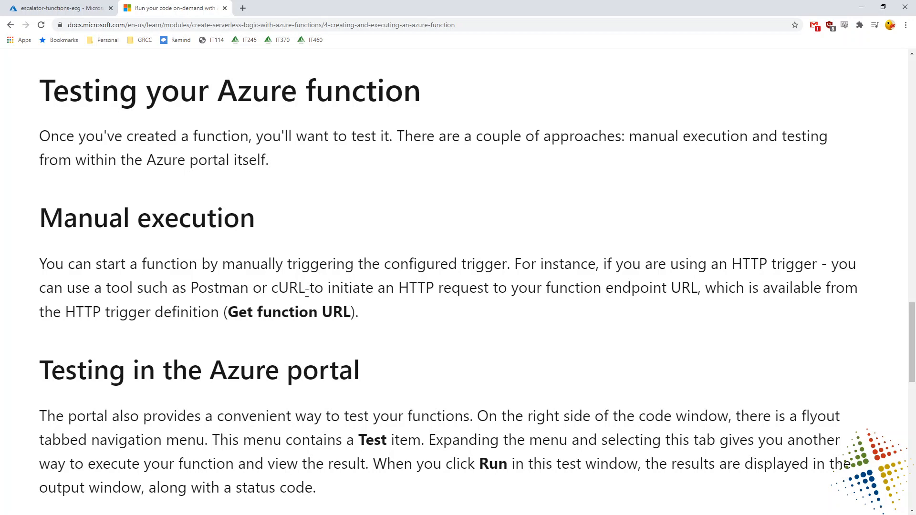
{"action": "left_click_drag", "start_coordinate": [306, 292], "coordinate": [271, 291]}
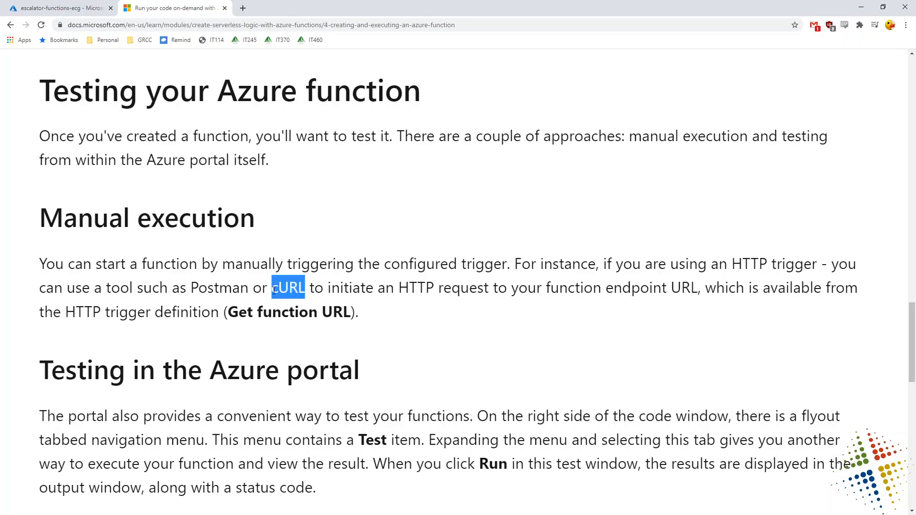
{"action": "double_click", "coordinate": [220, 288]}
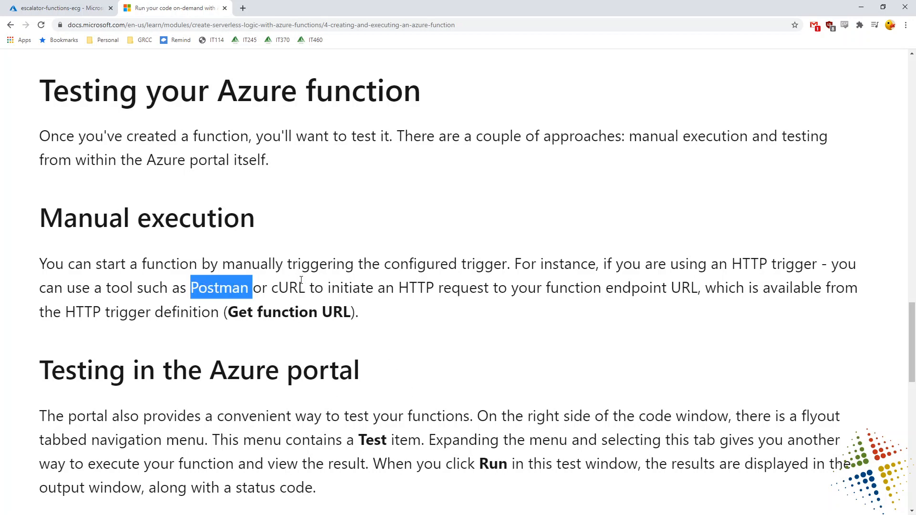
{"action": "left_click_drag", "start_coordinate": [306, 291], "coordinate": [276, 289]}
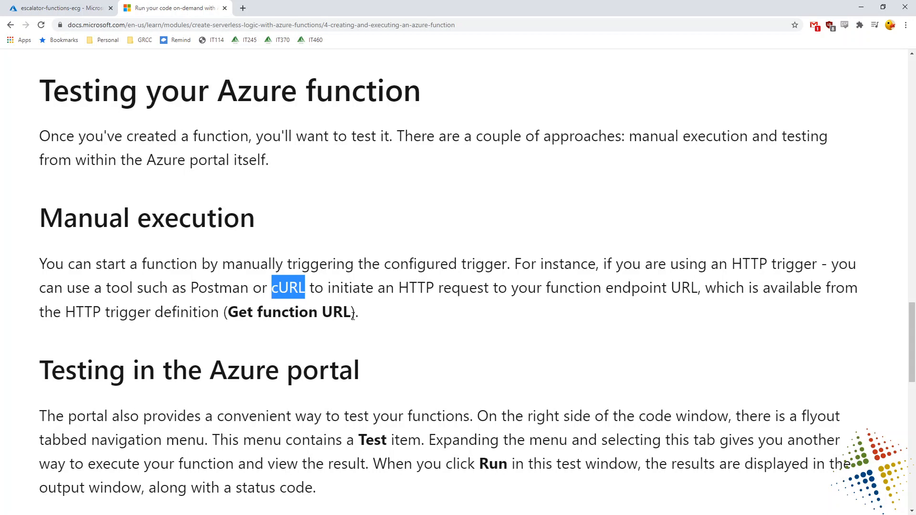
{"action": "scroll", "coordinate": [353, 317], "scroll_direction": "down", "scroll_amount": 3}
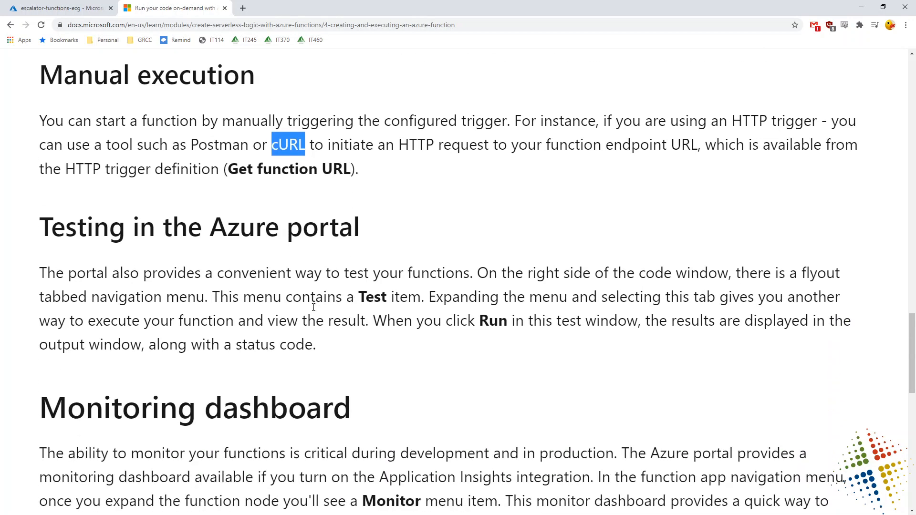
Read the Testing in the Azure portal and Monitoring dashboard sections, highlighting the portal testing text and part of the monitoring heading.
{"action": "left_click_drag", "start_coordinate": [327, 357], "coordinate": [24, 243]}
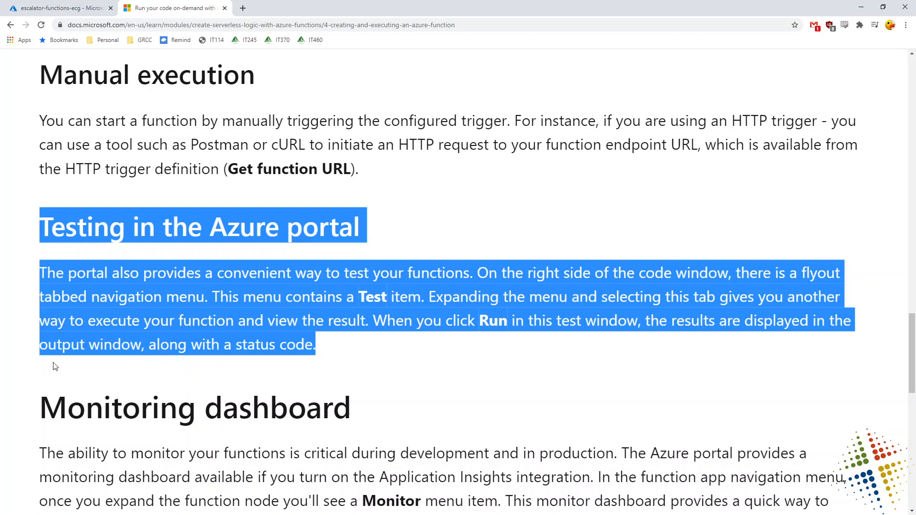
{"action": "scroll", "coordinate": [516, 326], "scroll_direction": "down", "scroll_amount": 4}
{"action": "scroll", "coordinate": [516, 326], "scroll_direction": "down", "scroll_amount": 2}
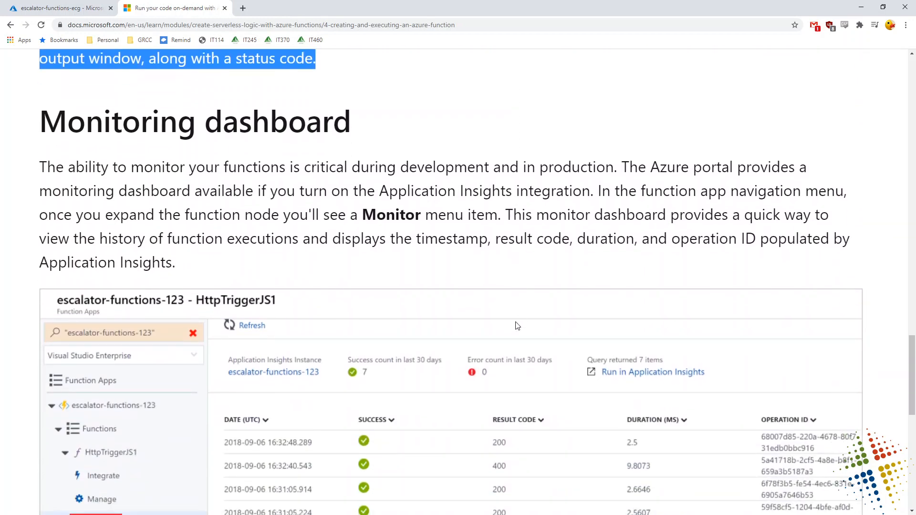
{"action": "left_click", "coordinate": [70, 132]}
{"action": "left_click_drag", "start_coordinate": [69, 132], "coordinate": [153, 132]}
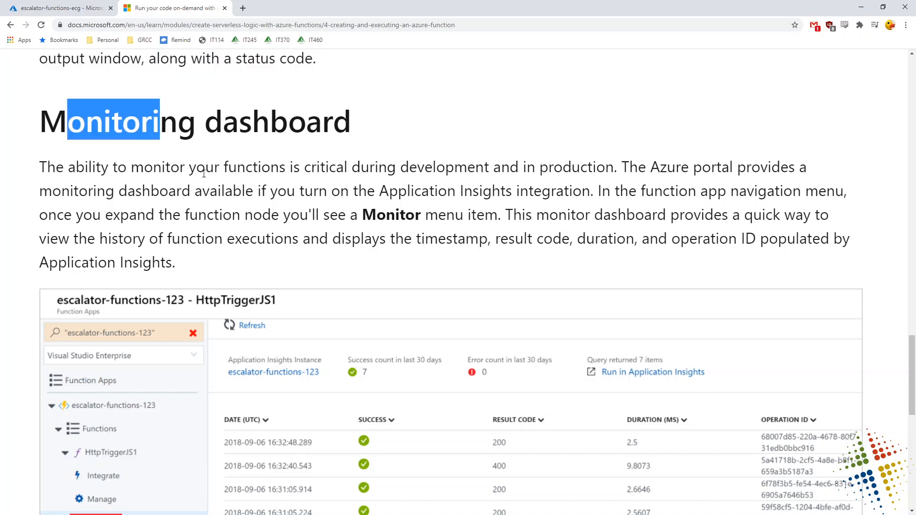
{"action": "scroll", "coordinate": [125, 408], "scroll_direction": "down", "scroll_amount": 3}
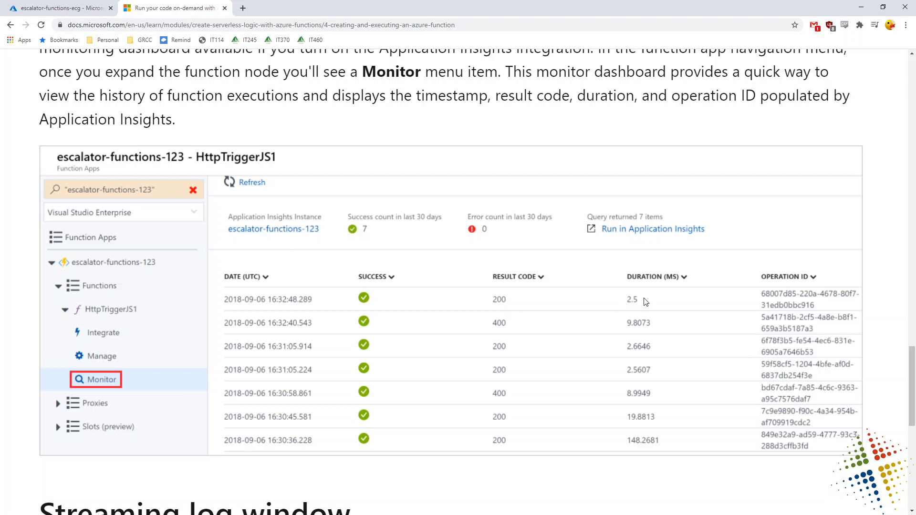
Read the Streaming log window section with its JavaScript, C# and PowerShell logging snippets, and the Errors and warnings window section.
{"action": "scroll", "coordinate": [637, 310], "scroll_direction": "down", "scroll_amount": 7}
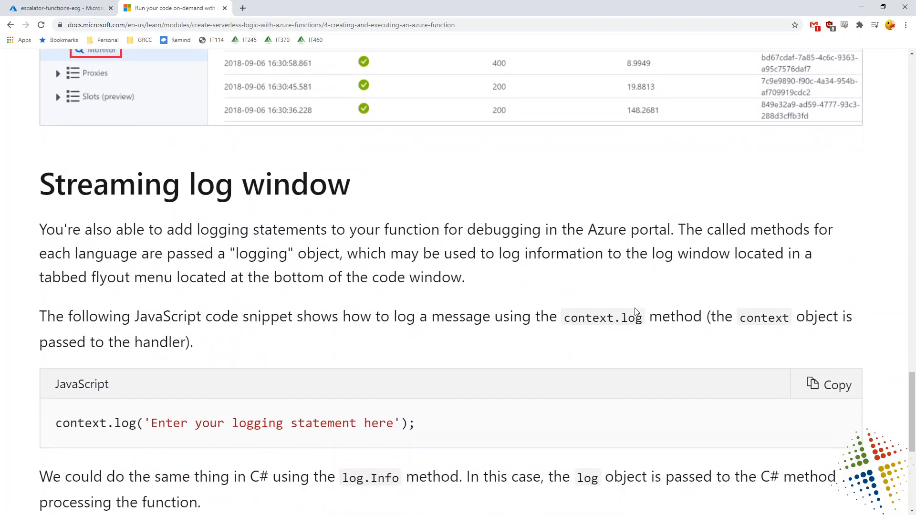
{"action": "scroll", "coordinate": [636, 311], "scroll_direction": "down", "scroll_amount": 2}
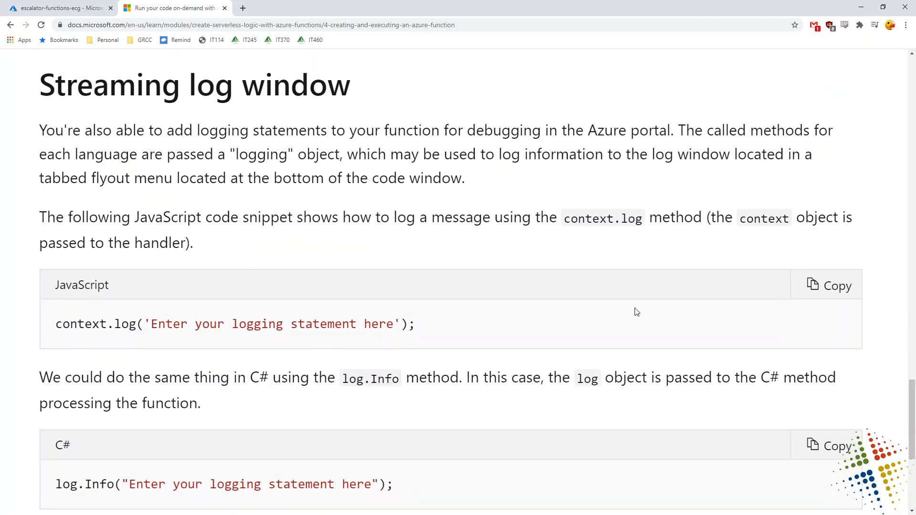
{"action": "scroll", "coordinate": [637, 312], "scroll_direction": "down", "scroll_amount": 4}
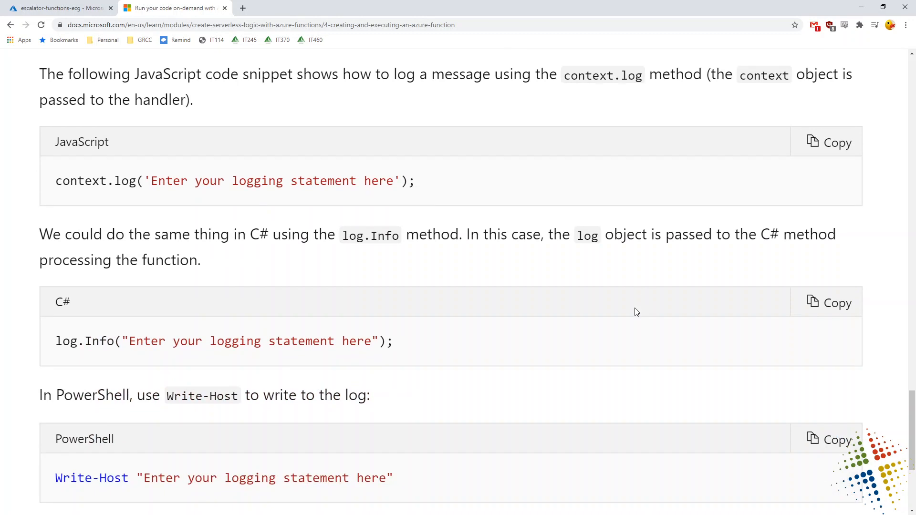
{"action": "scroll", "coordinate": [636, 312], "scroll_direction": "down", "scroll_amount": 4}
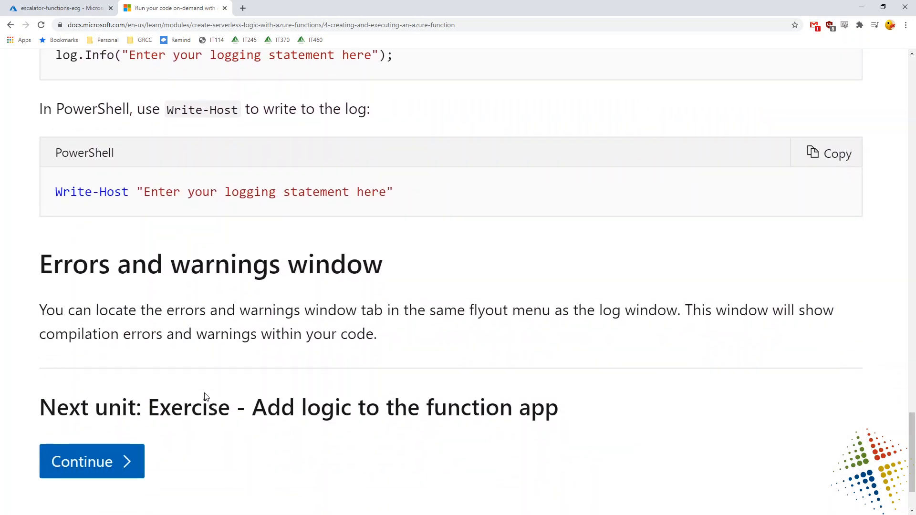
Continue to the exercise unit on adding logic to the function app and go to its Function requirements in the PowerShell version.
{"action": "left_click", "coordinate": [126, 460]}
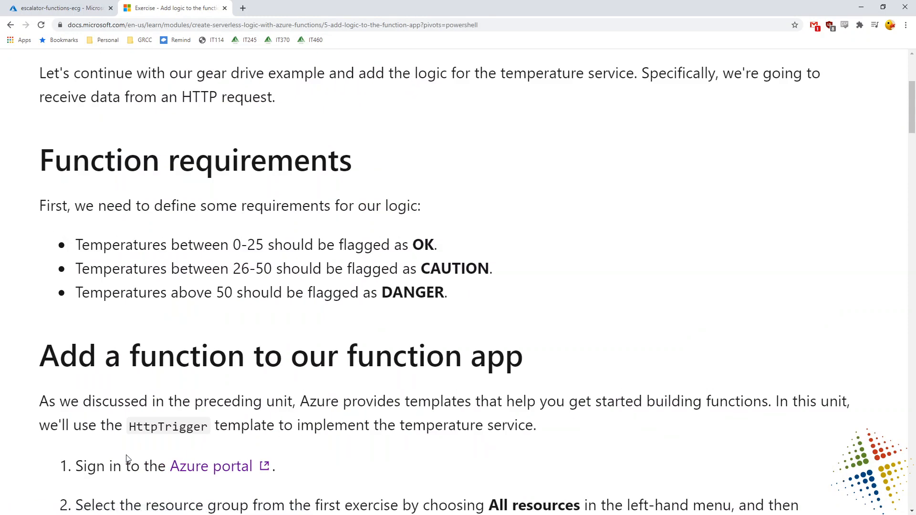
{"action": "scroll", "coordinate": [383, 259], "scroll_direction": "up", "scroll_amount": 6}
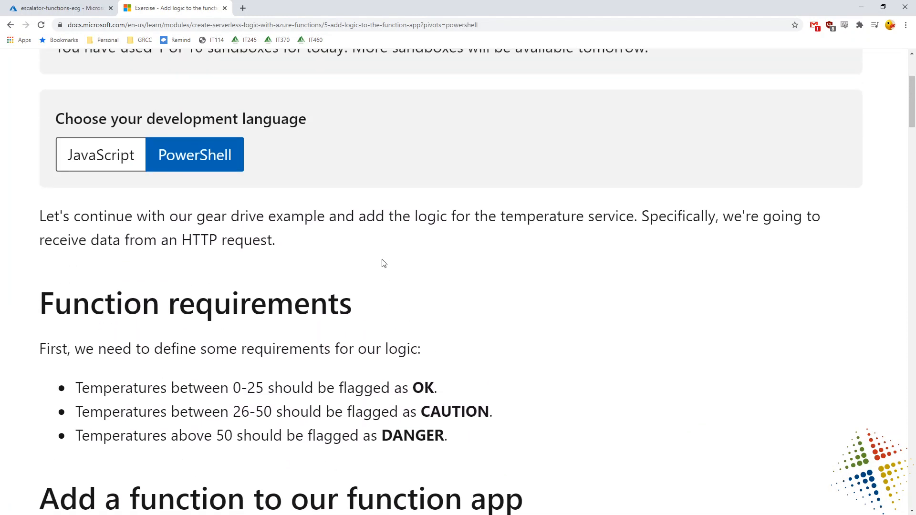
{"action": "scroll", "coordinate": [383, 262], "scroll_direction": "down", "scroll_amount": 5}
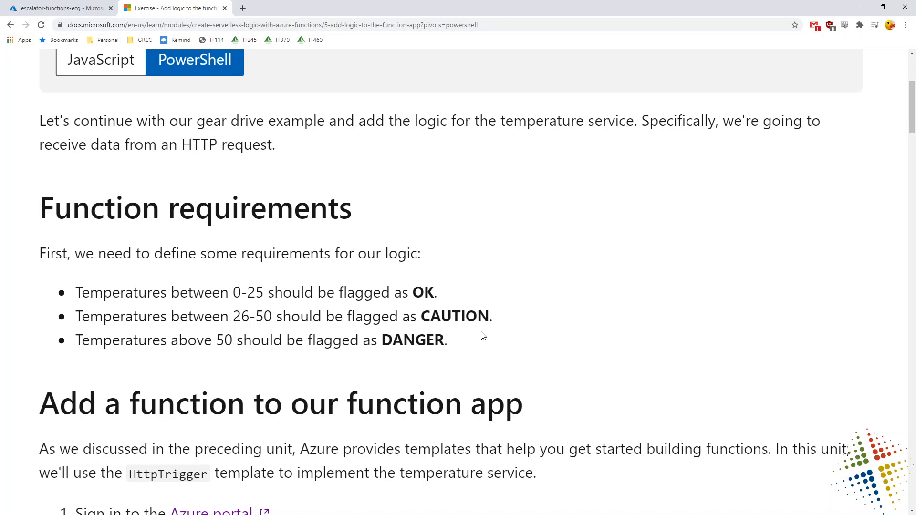
Temporarily box the temperature requirements, underline the ranges and the CAUTION and DANGER flags, and label the rules Green, Yellow and Red.
{"action": "key", "text": "ctrl+shift+d"}
{"action": "mouse_move", "coordinate": [504, 274]}
{"action": "left_mouse_down"}
{"action": "mouse_move", "coordinate": [153, 275]}
{"action": "mouse_move", "coordinate": [39, 307]}
{"action": "mouse_move", "coordinate": [127, 372]}
{"action": "mouse_move", "coordinate": [385, 374]}
{"action": "mouse_move", "coordinate": [513, 364]}
{"action": "mouse_move", "coordinate": [501, 281]}
{"action": "left_mouse_up"}
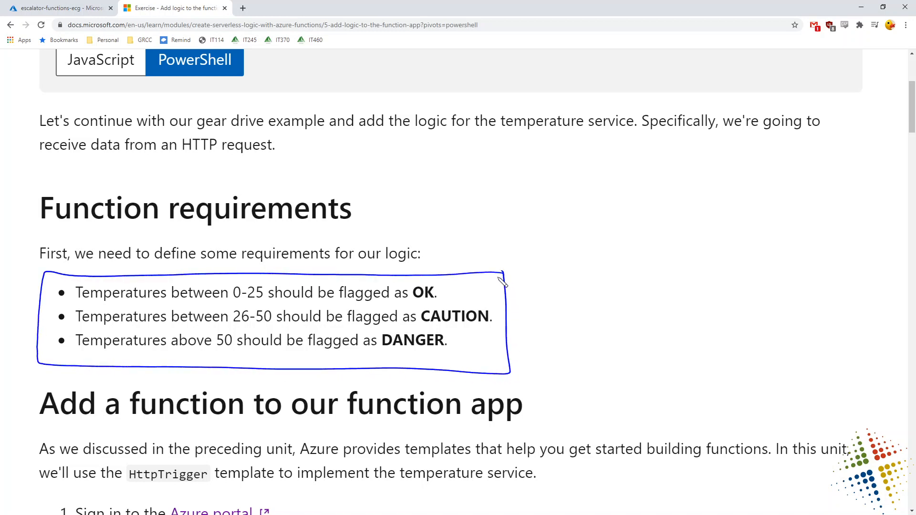
{"action": "left_click_drag", "start_coordinate": [263, 299], "coordinate": [221, 304]}
{"action": "left_click_drag", "start_coordinate": [280, 324], "coordinate": [219, 335]}
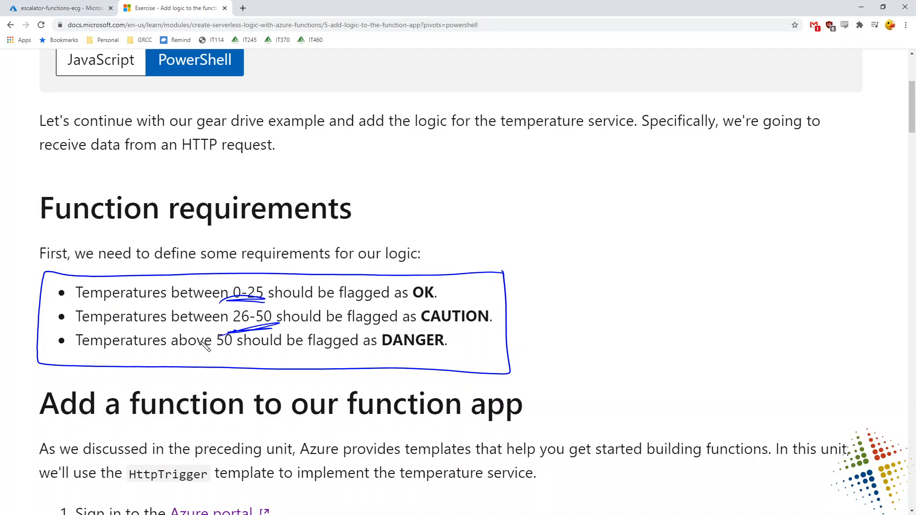
{"action": "left_click_drag", "start_coordinate": [422, 329], "coordinate": [494, 328]}
{"action": "left_click_drag", "start_coordinate": [232, 349], "coordinate": [224, 353]}
{"action": "left_click_drag", "start_coordinate": [381, 354], "coordinate": [453, 354]}
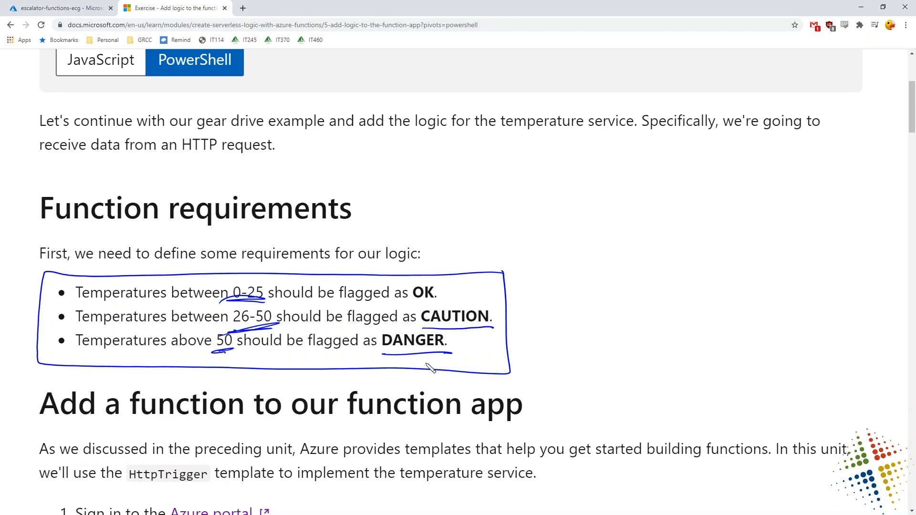
{"action": "mouse_move", "coordinate": [471, 340]}
{"action": "left_mouse_down"}
{"action": "mouse_move", "coordinate": [474, 351]}
{"action": "mouse_move", "coordinate": [501, 356]}
{"action": "mouse_move", "coordinate": [547, 325]}
{"action": "mouse_move", "coordinate": [562, 329]}
{"action": "mouse_move", "coordinate": [559, 312]}
{"action": "left_mouse_up"}
{"action": "mouse_move", "coordinate": [491, 284]}
{"action": "left_mouse_down"}
{"action": "mouse_move", "coordinate": [485, 288]}
{"action": "mouse_move", "coordinate": [546, 296]}
{"action": "left_mouse_up"}
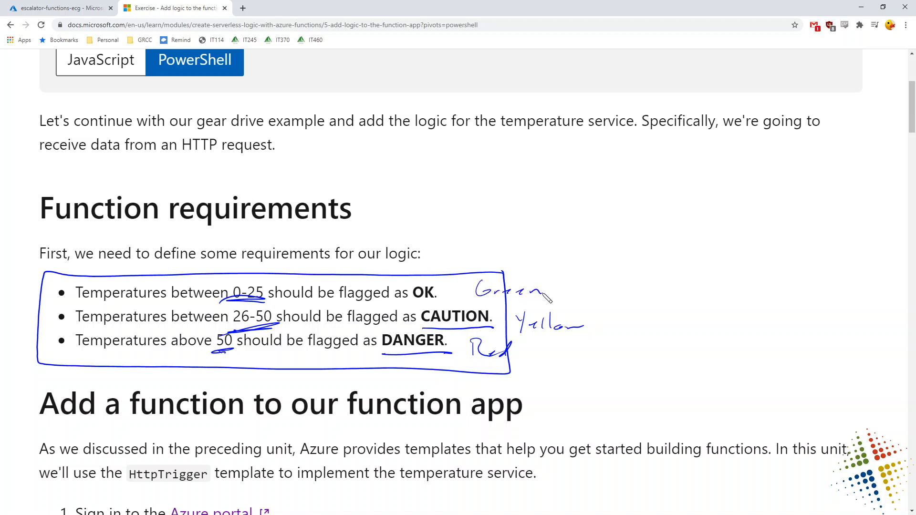
{"action": "key", "text": "Escape"}
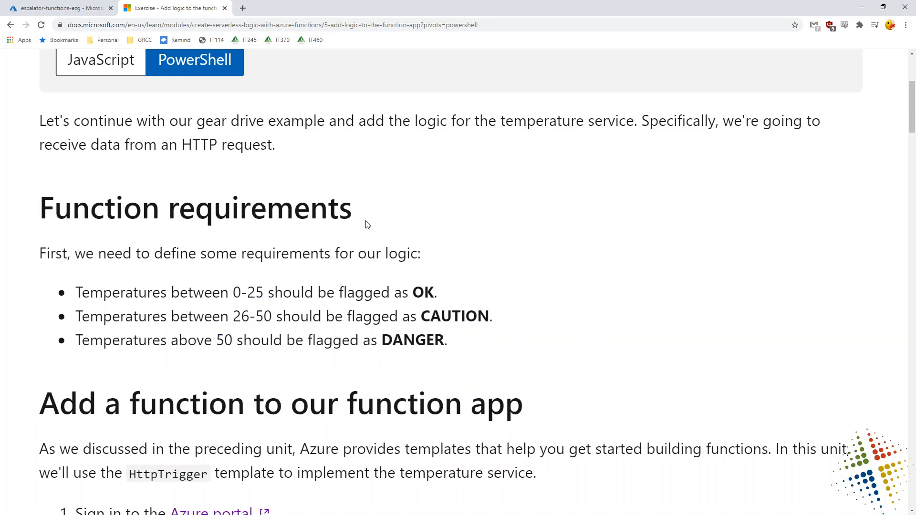
Read the first instructions for adding a function, switch to the Azure portal and open the Functions list of escalator-functions-ecg.
{"action": "scroll", "coordinate": [366, 227], "scroll_direction": "down", "scroll_amount": 2}
{"action": "scroll", "coordinate": [303, 261], "scroll_direction": "down", "scroll_amount": 4}
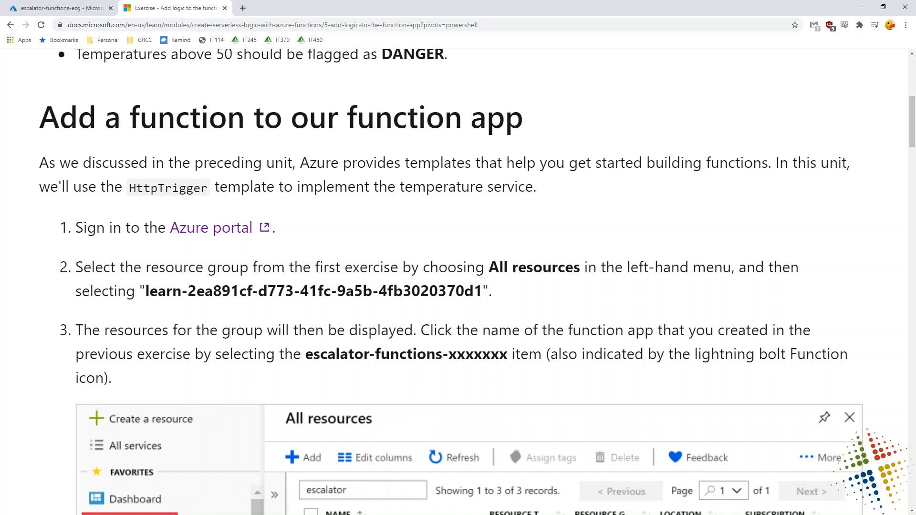
{"action": "left_click", "coordinate": [27, 8]}
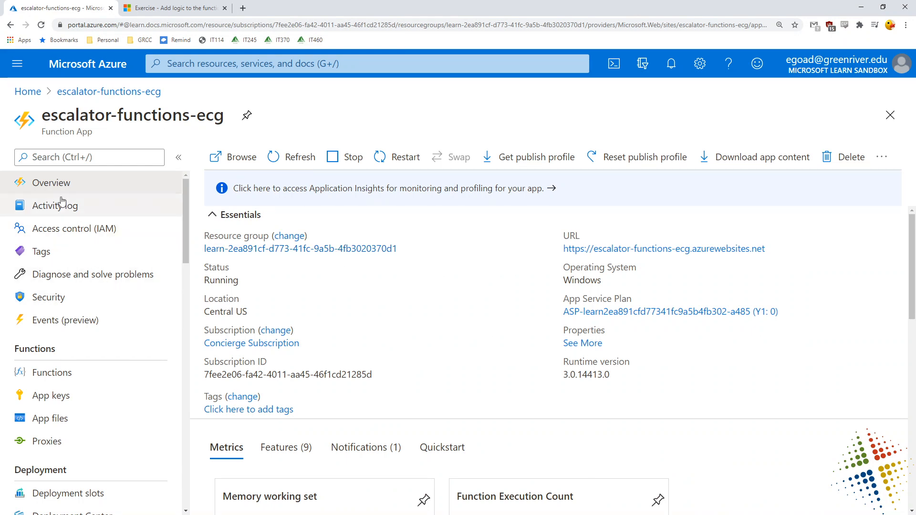
{"action": "double_click", "coordinate": [49, 351]}
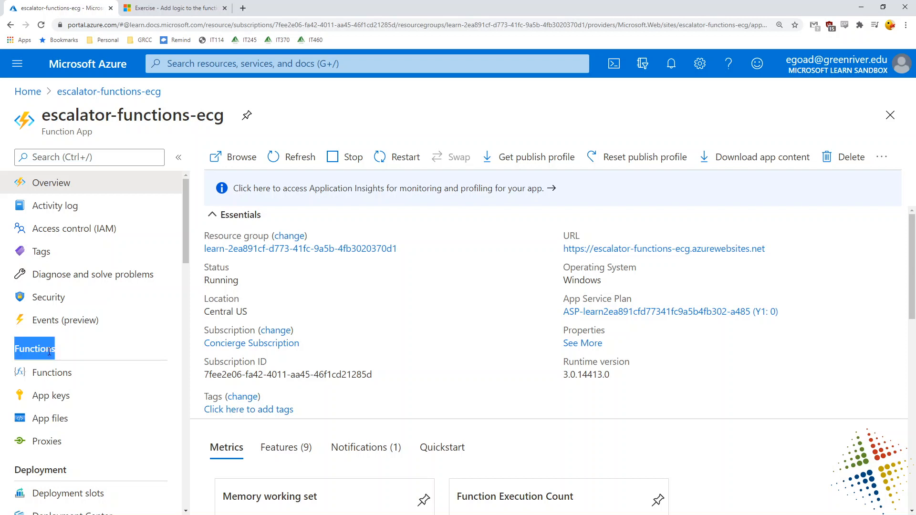
{"action": "left_click", "coordinate": [57, 378]}
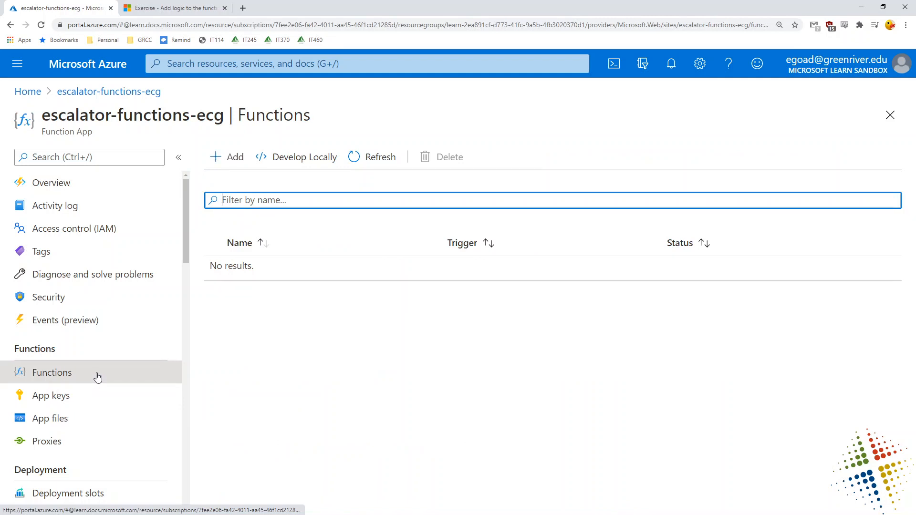
Start adding a new function to the app using the HTTP trigger template.
{"action": "left_click", "coordinate": [223, 159]}
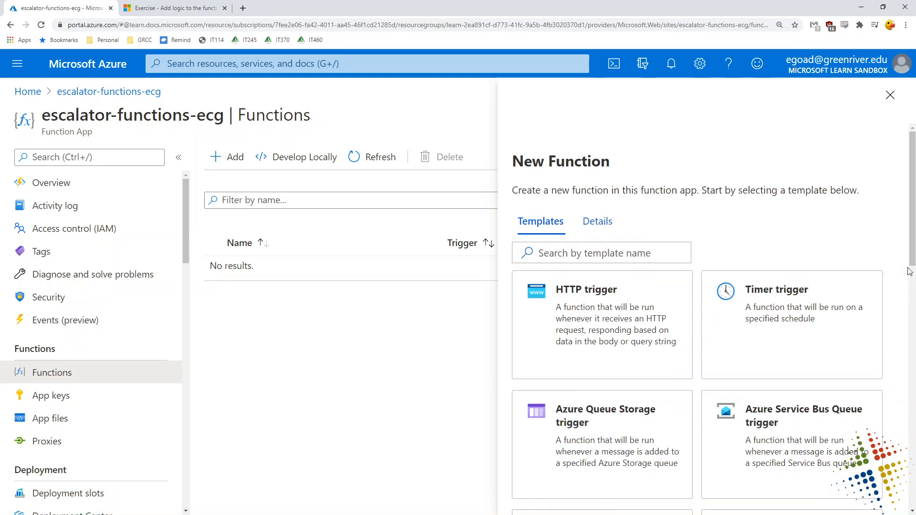
{"action": "mouse_move", "coordinate": [912, 269]}
{"action": "left_mouse_down"}
{"action": "mouse_move", "coordinate": [912, 362]}
{"action": "mouse_move", "coordinate": [911, 277]}
{"action": "left_mouse_up"}
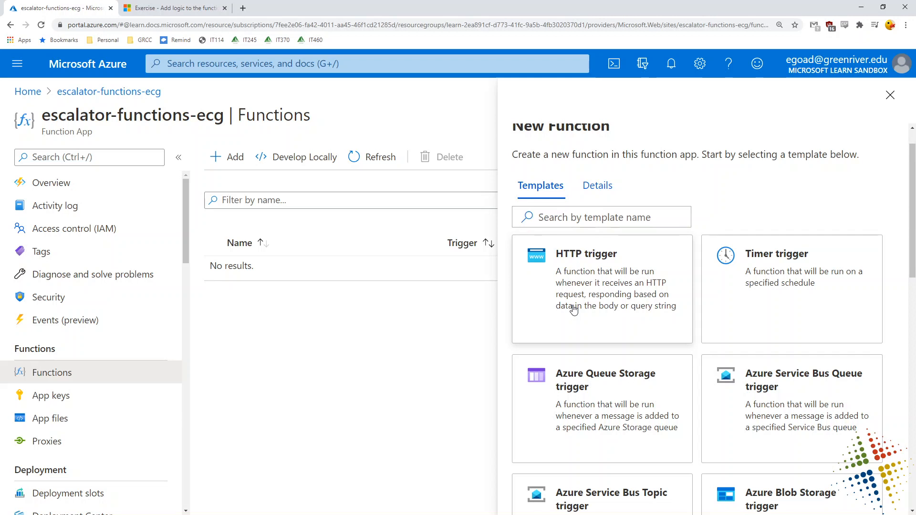
{"action": "left_click", "coordinate": [604, 284]}
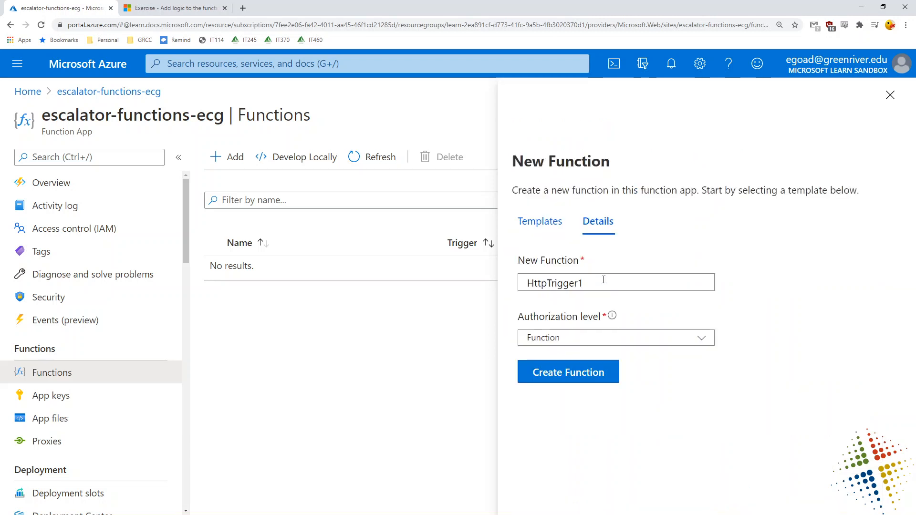
Name the new function DriveGearTemperatureService, leave its authorization level at Function, and create it.
{"action": "left_click", "coordinate": [655, 284]}
{"action": "key", "text": "ctrl+a"}
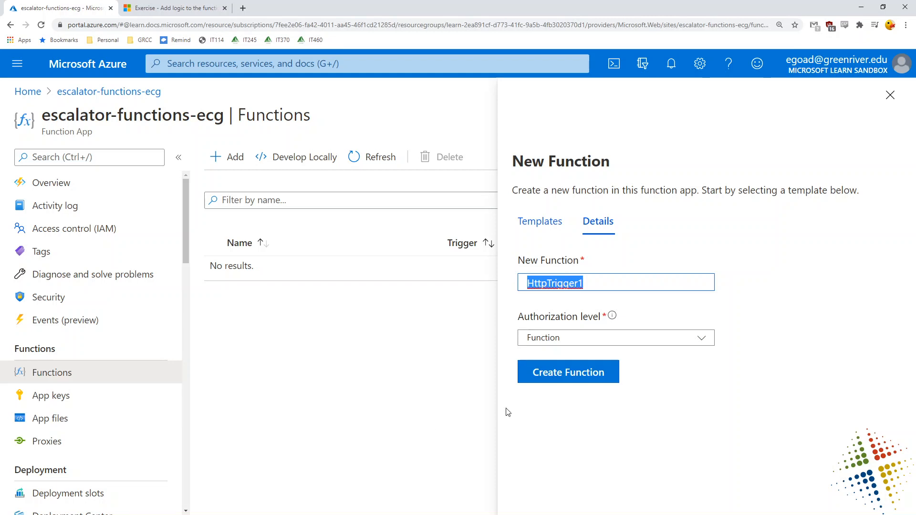
{"action": "type", "text": "Drive"}
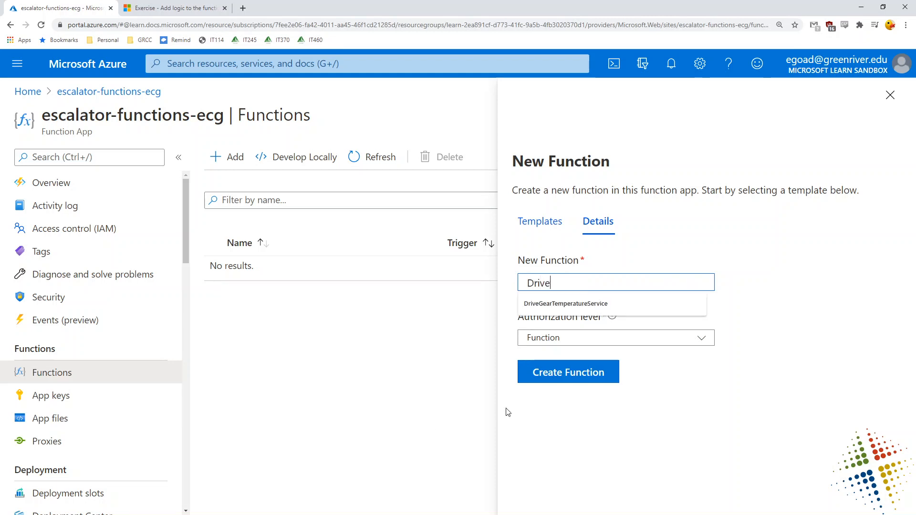
{"action": "type", "text": "GearTemp"}
{"action": "key", "text": "Down"}
{"action": "key", "text": "Return"}
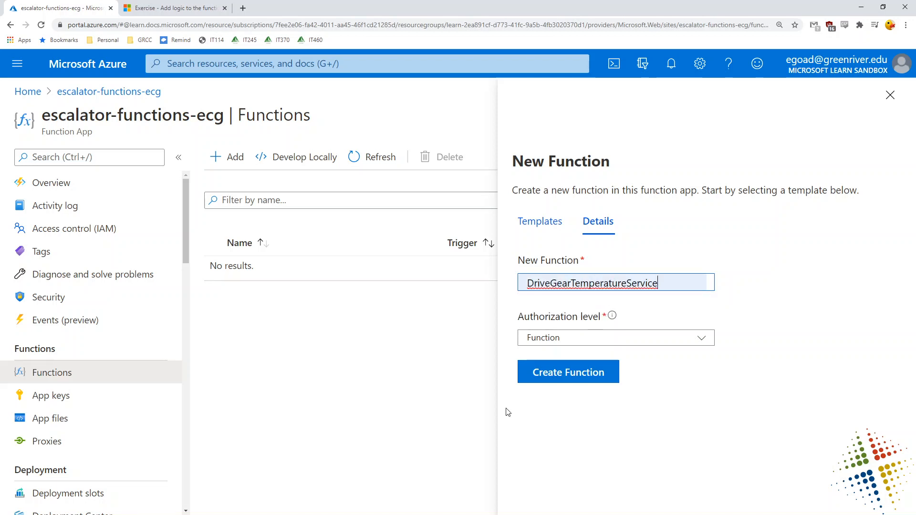
{"action": "left_click", "coordinate": [678, 434]}
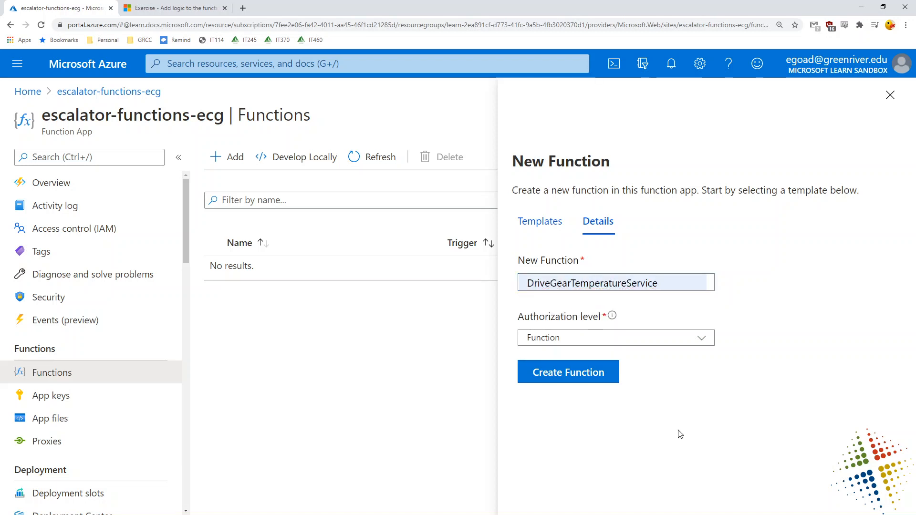
{"action": "left_click", "coordinate": [559, 377]}
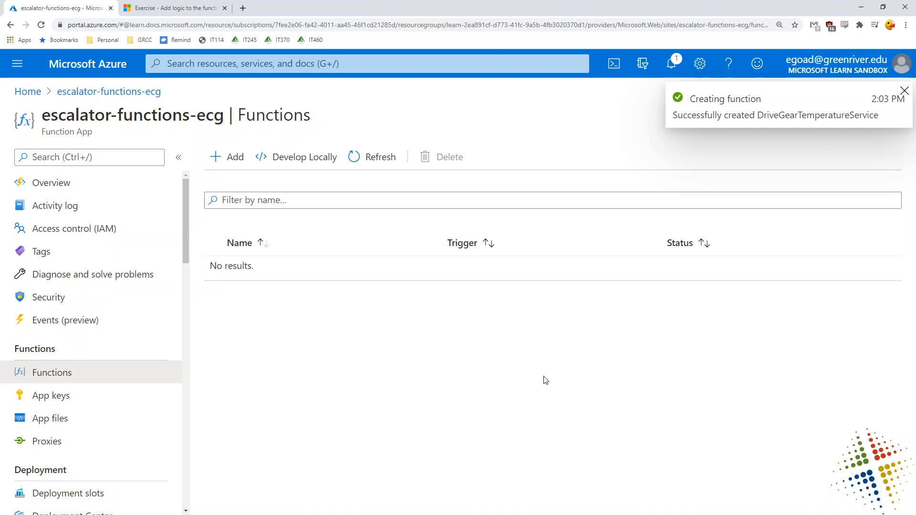
Open DriveGearTemperatureService from the function app's list of functions and go to its Code + Test page.
{"action": "left_click", "coordinate": [229, 267]}
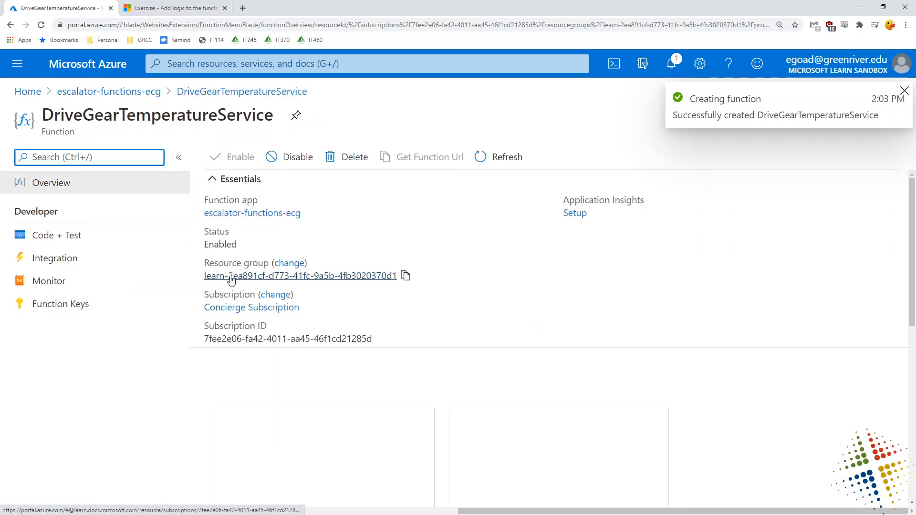
{"action": "left_click", "coordinate": [128, 92]}
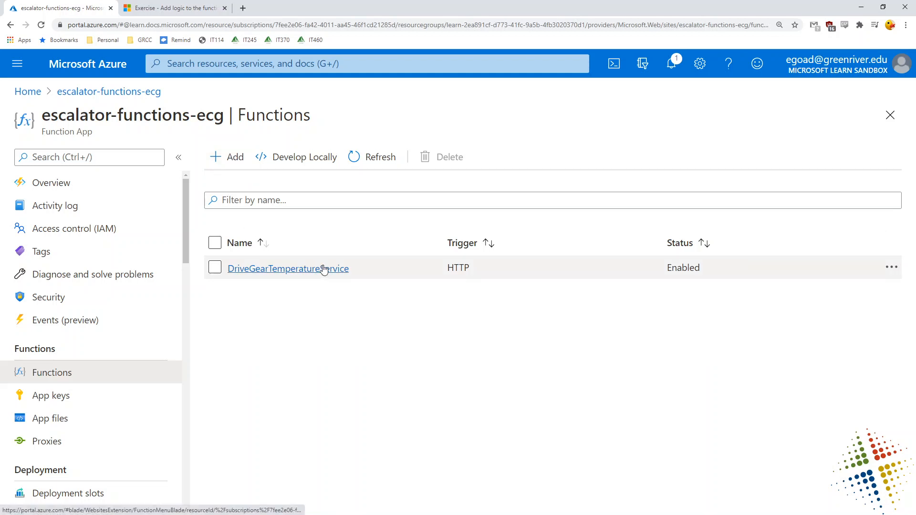
{"action": "left_click", "coordinate": [323, 270]}
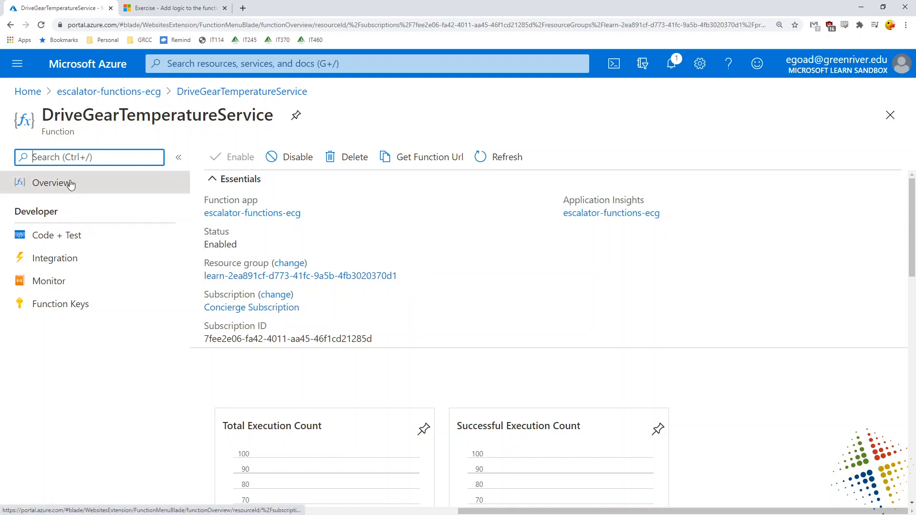
{"action": "left_click", "coordinate": [76, 241]}
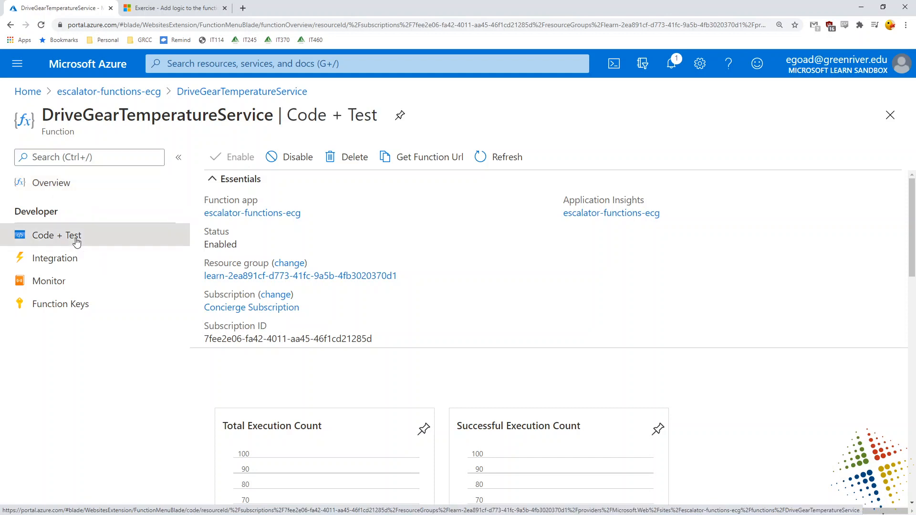
Return to the Microsoft Learn exercise and read through instruction 9 on the template's default code, highlighting the run.ps1 file name.
{"action": "left_click", "coordinate": [161, 6]}
{"action": "scroll", "coordinate": [291, 94], "scroll_direction": "down", "scroll_amount": 12}
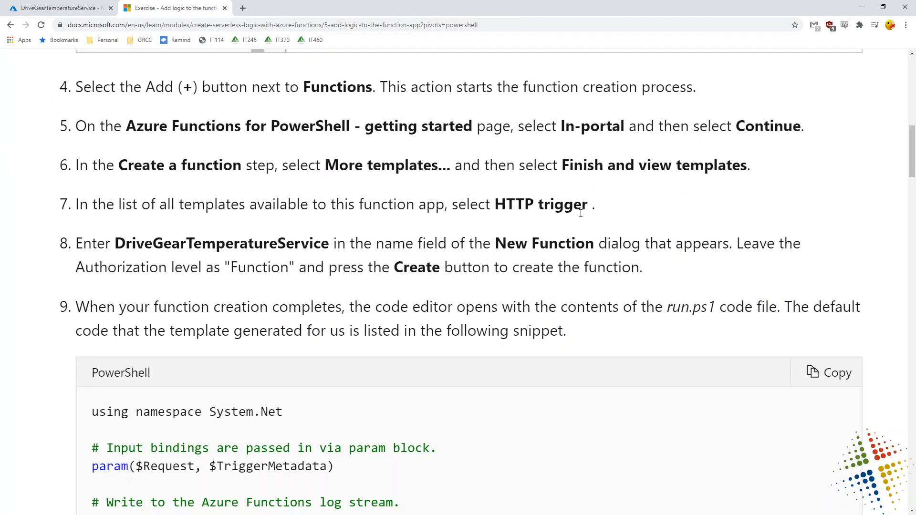
{"action": "scroll", "coordinate": [580, 213], "scroll_direction": "down", "scroll_amount": 4}
{"action": "left_click_drag", "start_coordinate": [140, 118], "coordinate": [573, 139]}
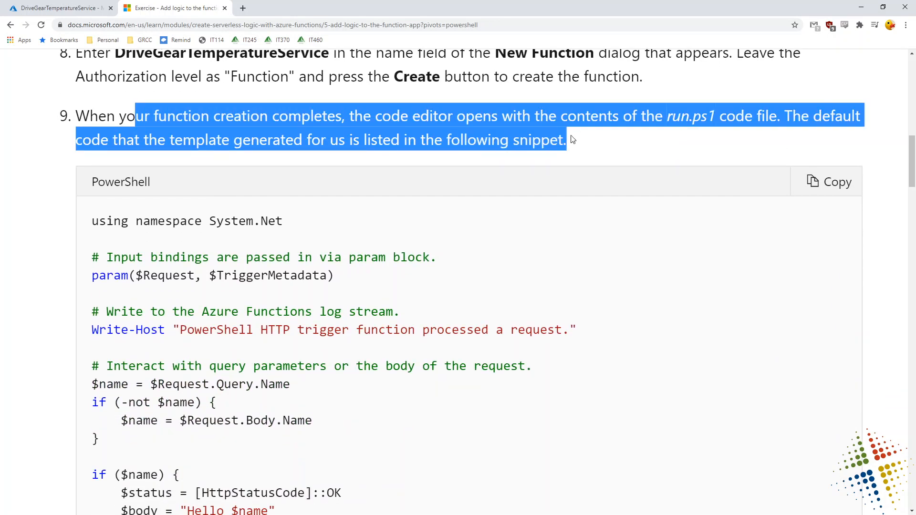
{"action": "left_click", "coordinate": [700, 122]}
{"action": "left_click_drag", "start_coordinate": [711, 117], "coordinate": [669, 120]}
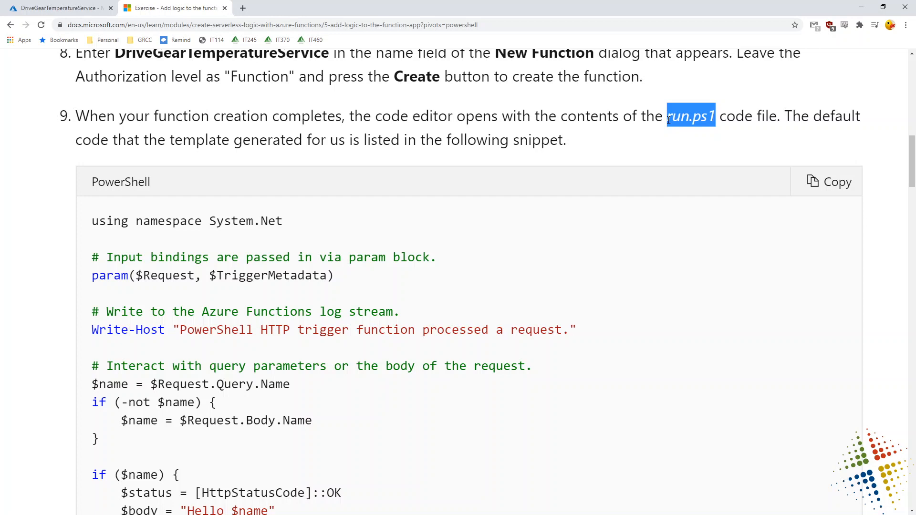
Copy the PowerShell snippet under instruction 9, switch to the function's Code + Test page in the Azure portal, and check that run.ps1 is selected.
{"action": "left_click_drag", "start_coordinate": [122, 220], "coordinate": [305, 437]}
{"action": "left_click", "coordinate": [568, 295]}
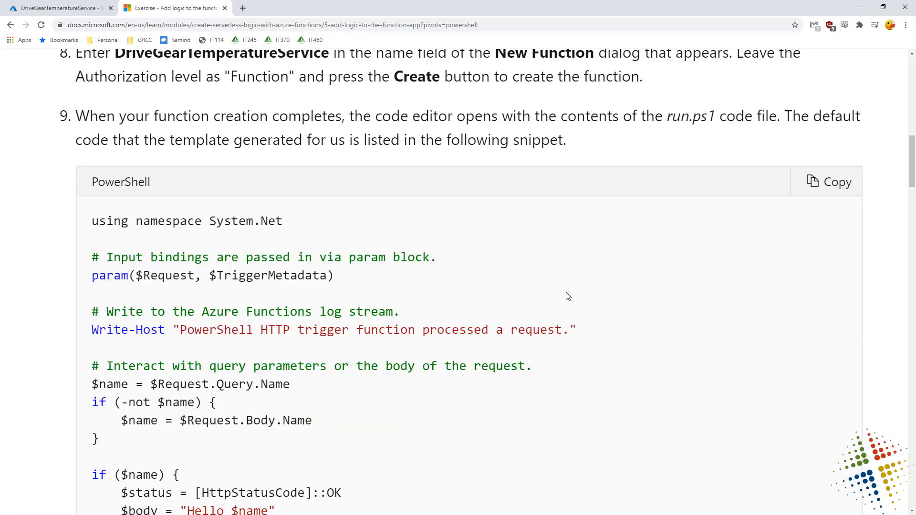
{"action": "left_click", "coordinate": [842, 187]}
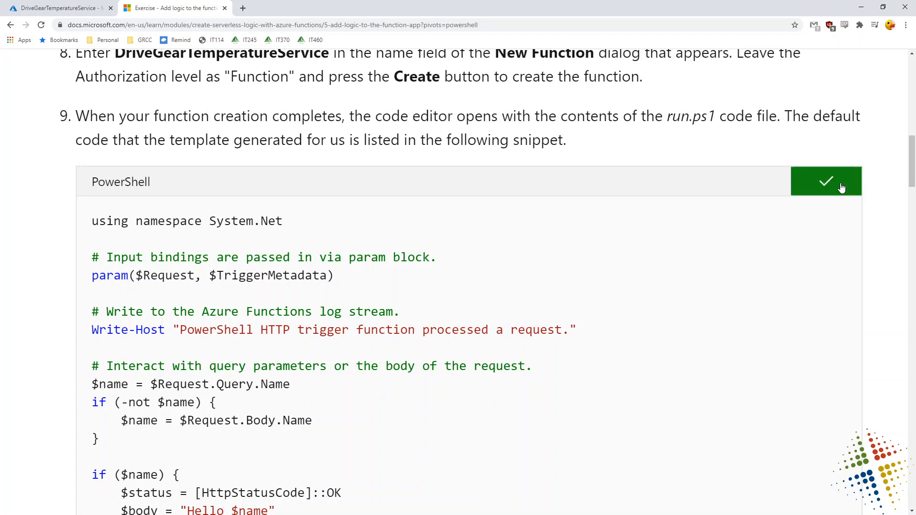
{"action": "left_click", "coordinate": [56, 7]}
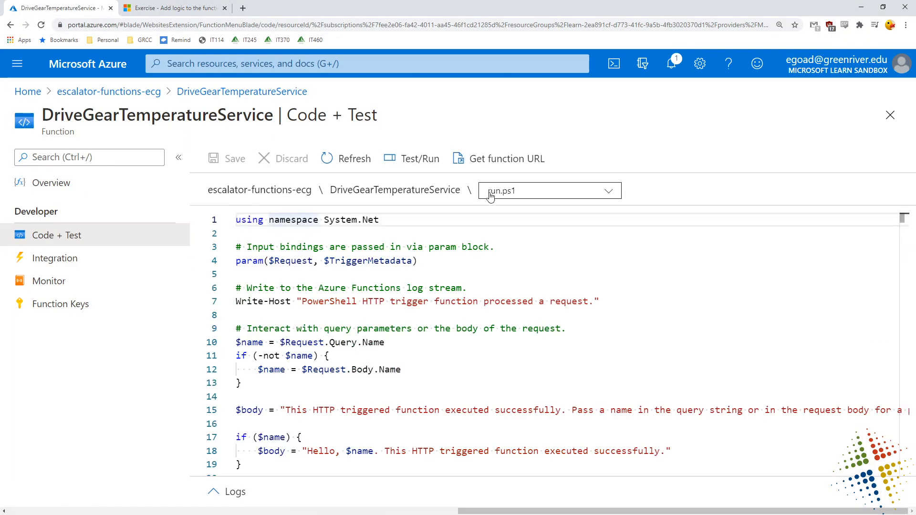
{"action": "left_click", "coordinate": [607, 193]}
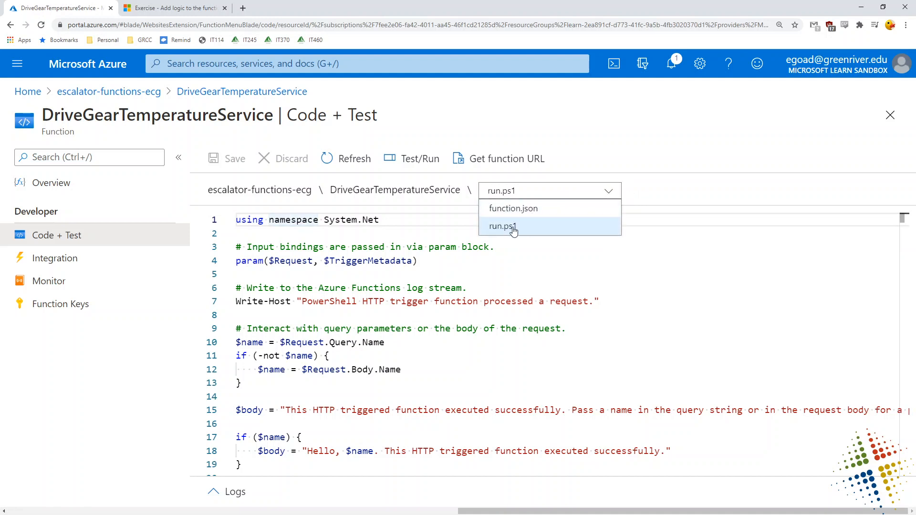
{"action": "left_click", "coordinate": [627, 295]}
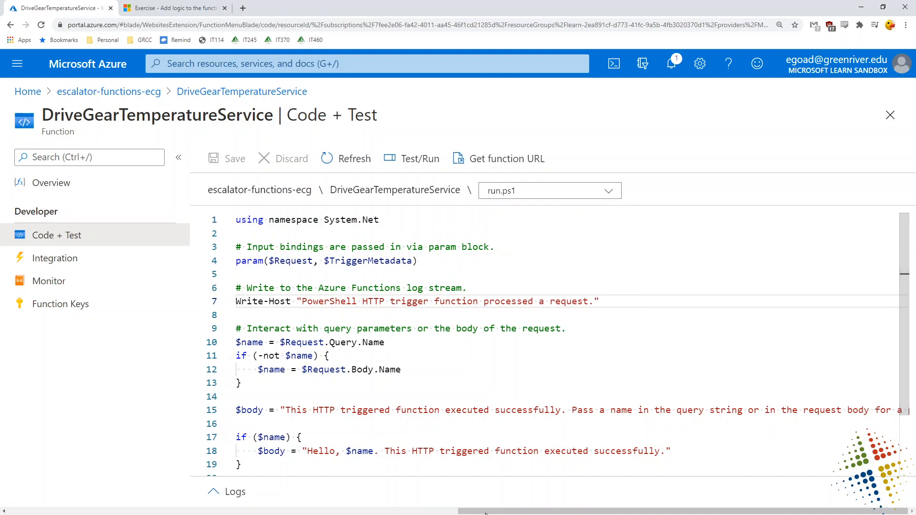
Replace all the code in run.ps1 with the copied PowerShell snippet and highlight its first line, using namespace System.Net.
{"action": "left_click", "coordinate": [462, 301]}
{"action": "key", "text": "ctrl+a"}
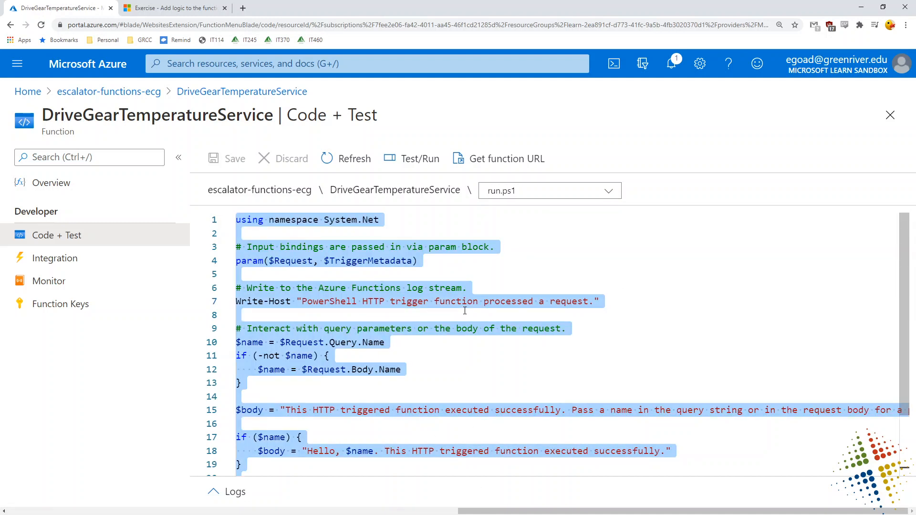
{"action": "key", "text": "Delete"}
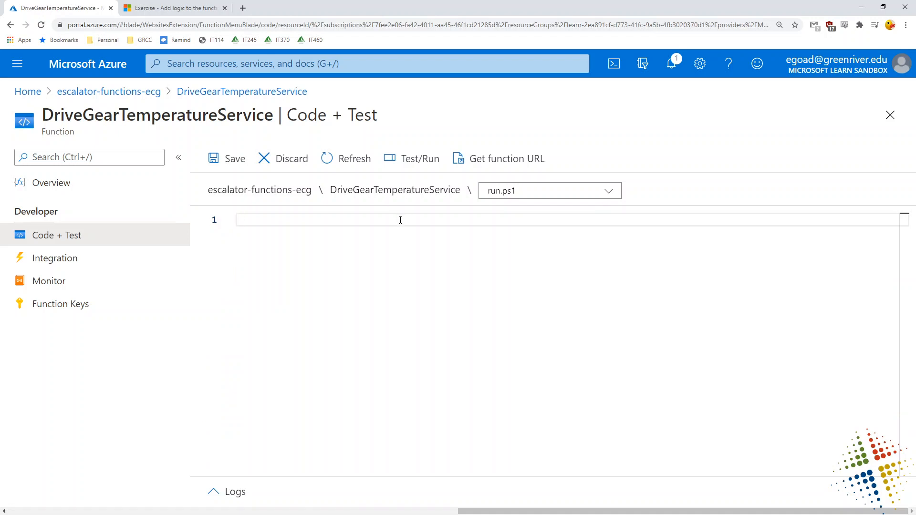
{"action": "right_click", "coordinate": [401, 220]}
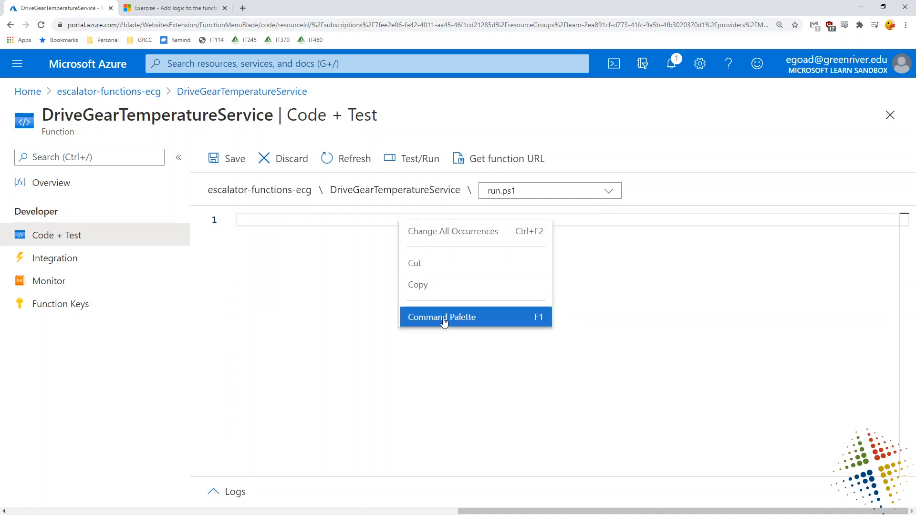
{"action": "left_click", "coordinate": [445, 262]}
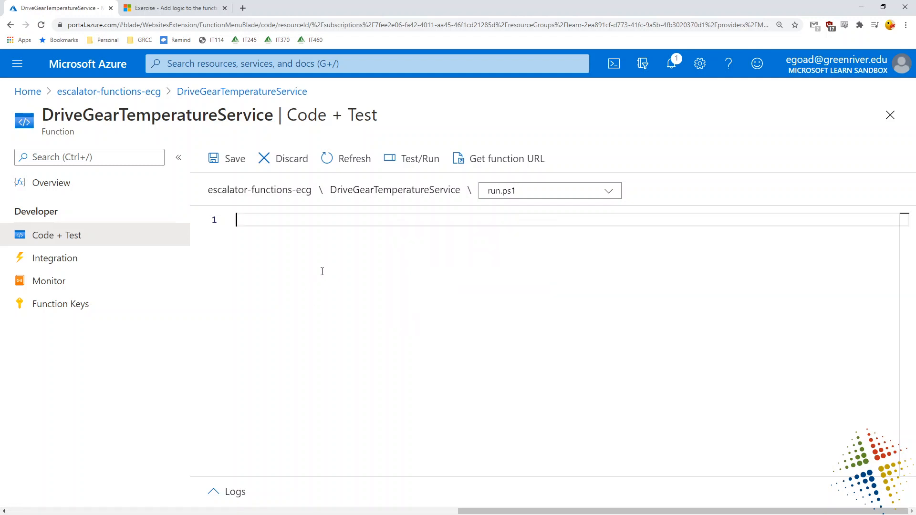
{"action": "key", "text": "ctrl+v"}
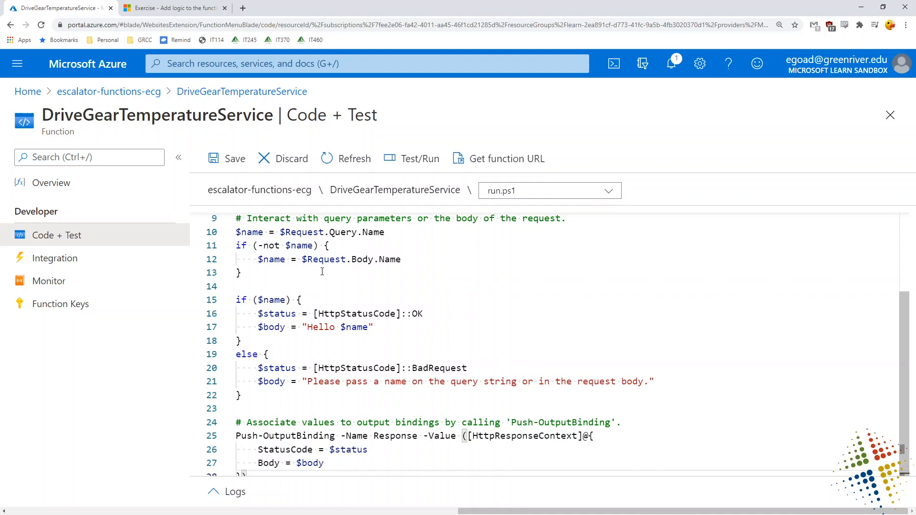
{"action": "scroll", "coordinate": [322, 272], "scroll_direction": "up", "scroll_amount": 3}
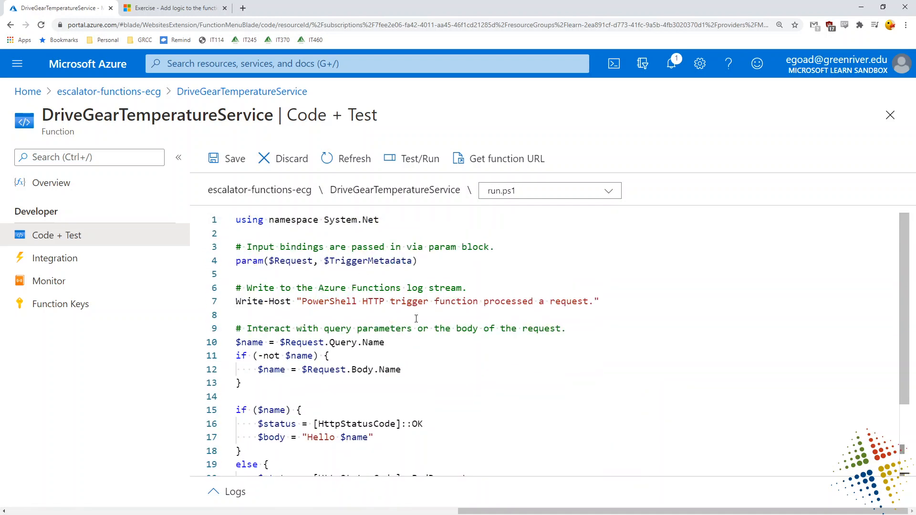
{"action": "left_click_drag", "start_coordinate": [379, 219], "coordinate": [145, 206]}
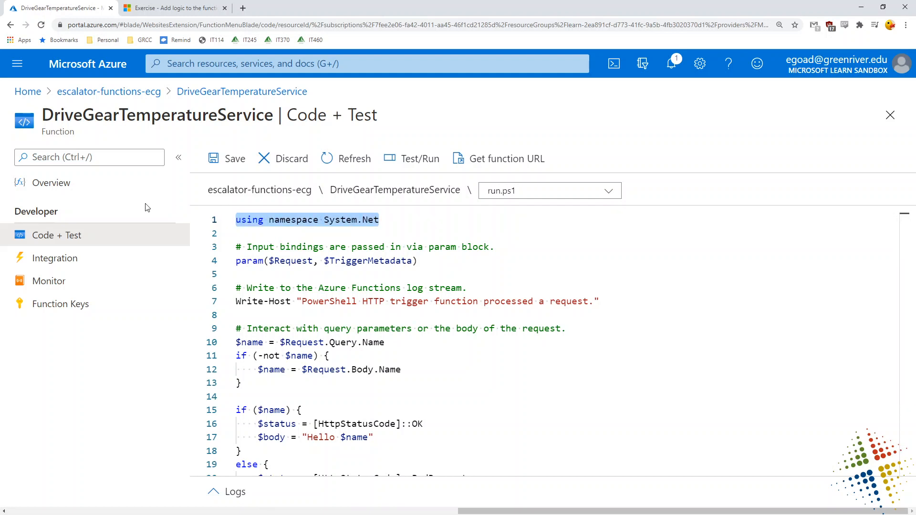
Examine the run.ps1 code for the input bindings, the log message and how the name is read from the request query or body.
{"action": "left_click_drag", "start_coordinate": [422, 267], "coordinate": [212, 260]}
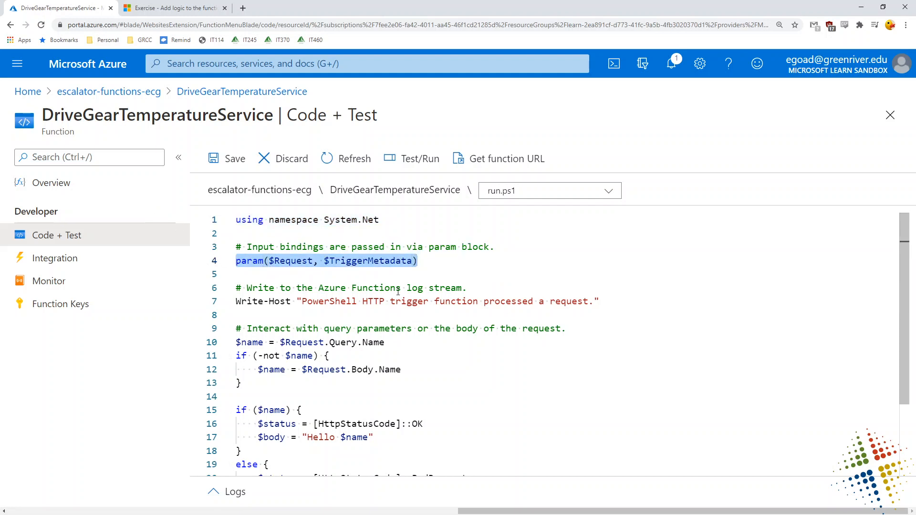
{"action": "left_click_drag", "start_coordinate": [482, 289], "coordinate": [589, 303]}
{"action": "left_click", "coordinate": [301, 301]}
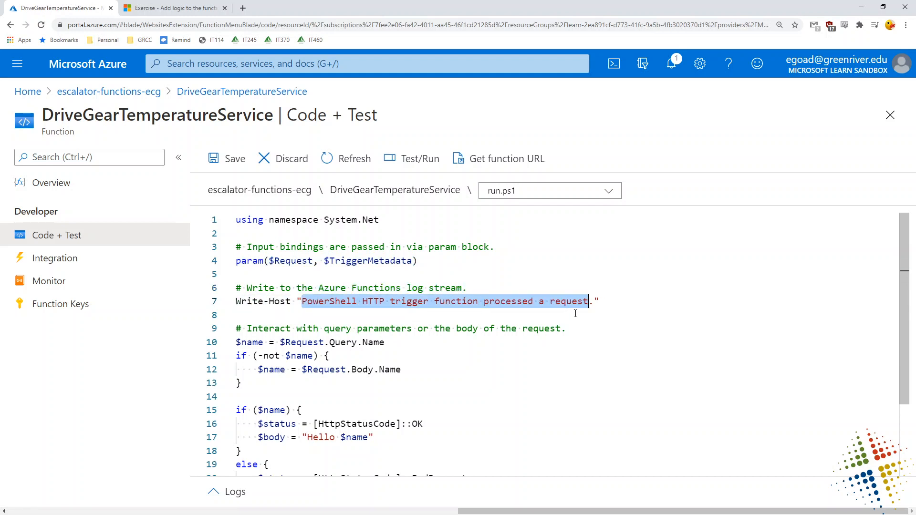
{"action": "scroll", "coordinate": [575, 314], "scroll_direction": "down", "scroll_amount": 3}
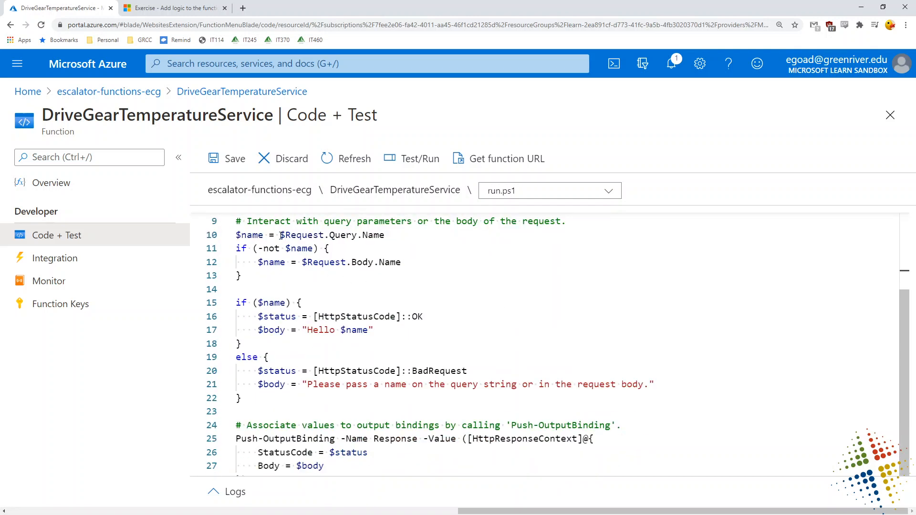
{"action": "left_click_drag", "start_coordinate": [281, 235], "coordinate": [400, 239]}
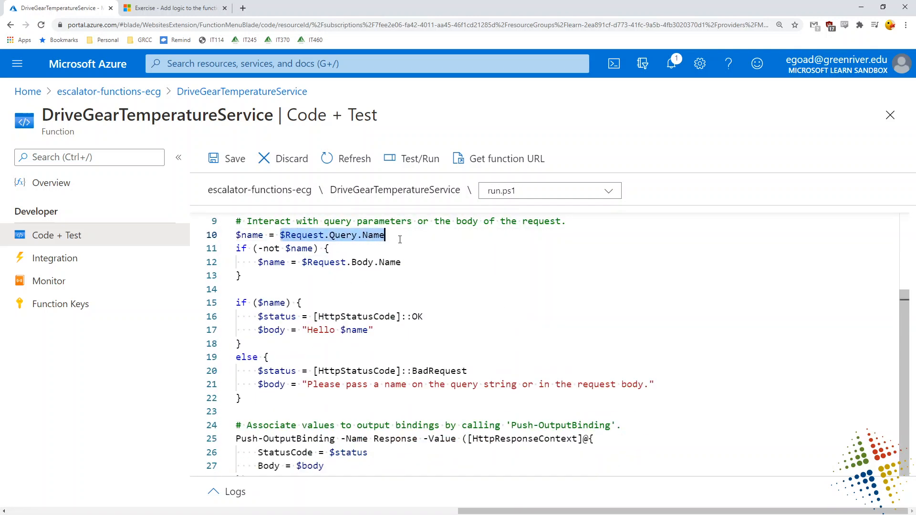
{"action": "double_click", "coordinate": [373, 235]}
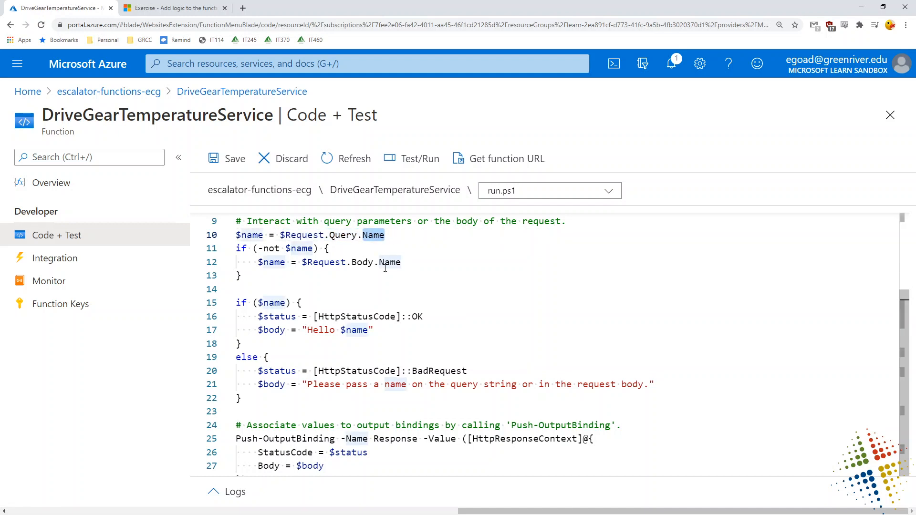
{"action": "double_click", "coordinate": [253, 223]}
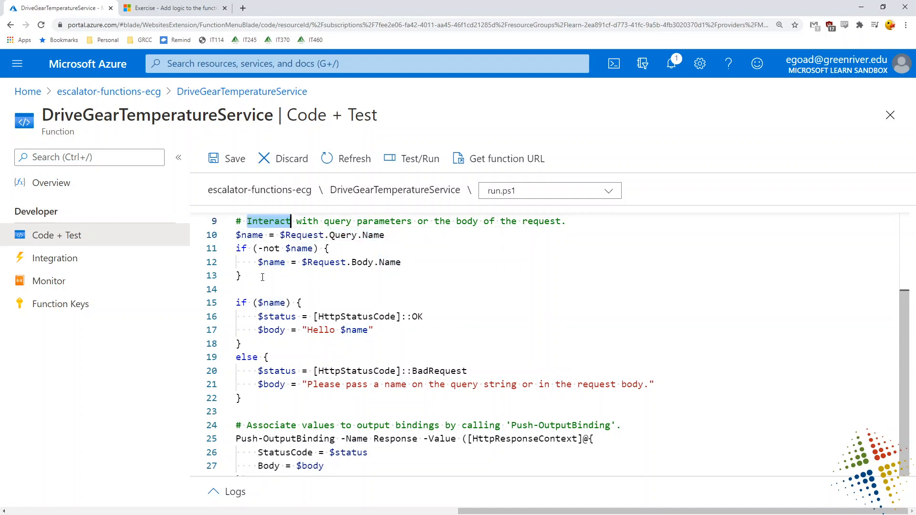
{"action": "double_click", "coordinate": [248, 236]}
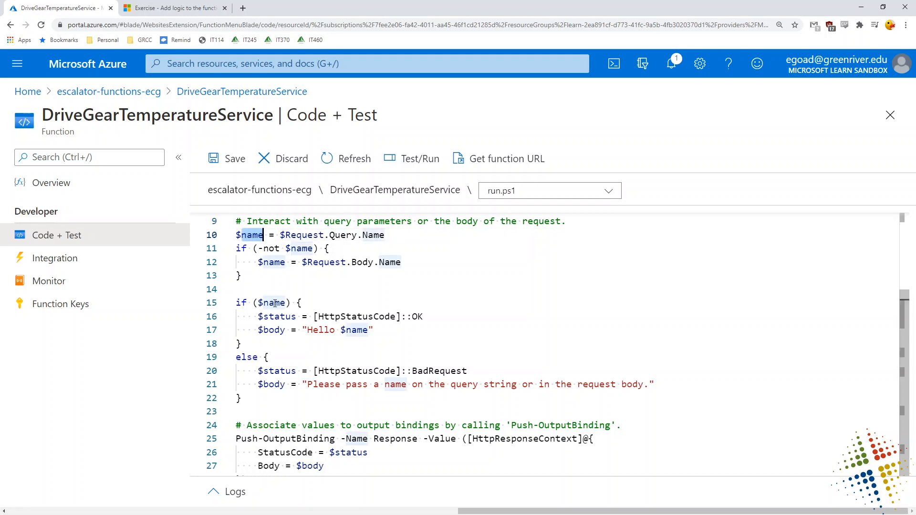
{"action": "scroll", "coordinate": [427, 327], "scroll_direction": "down", "scroll_amount": 1}
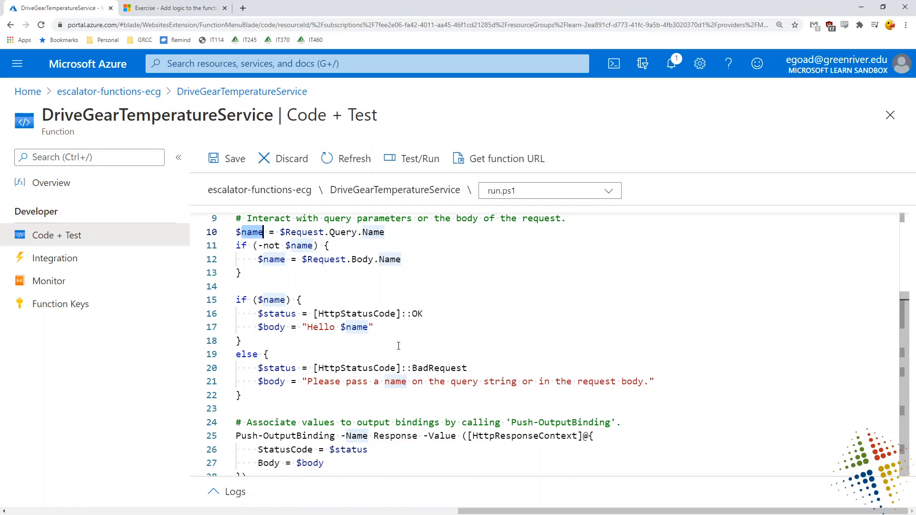
Examine the status and body values in both name branches of run.ps1 and the values passed to the output binding.
{"action": "left_click_drag", "start_coordinate": [424, 313], "coordinate": [316, 309]}
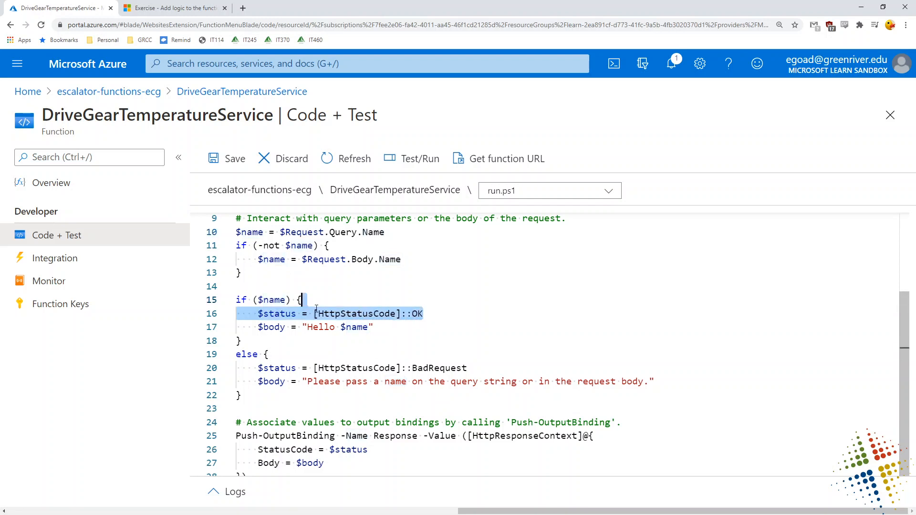
{"action": "double_click", "coordinate": [280, 301]}
{"action": "left_click_drag", "start_coordinate": [425, 313], "coordinate": [315, 315]}
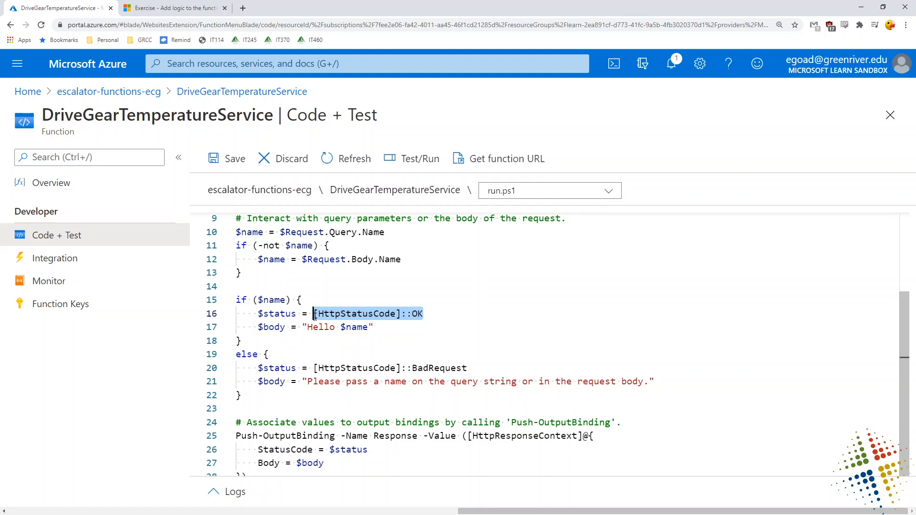
{"action": "left_click_drag", "start_coordinate": [373, 328], "coordinate": [308, 329]}
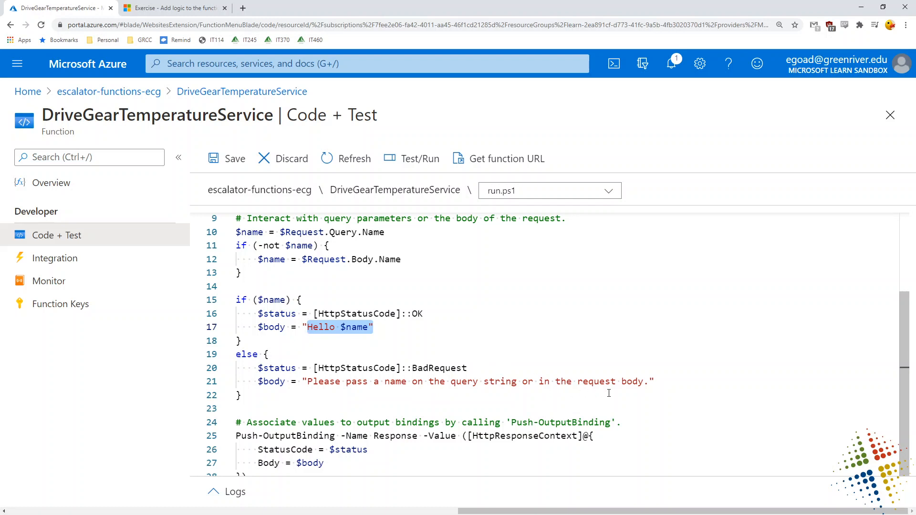
{"action": "left_click_drag", "start_coordinate": [648, 381], "coordinate": [301, 383]}
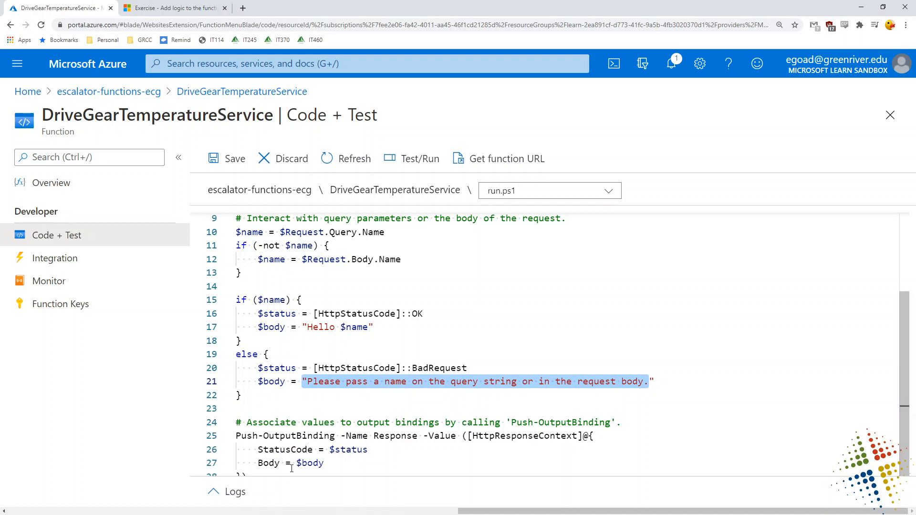
{"action": "left_click_drag", "start_coordinate": [329, 449], "coordinate": [258, 465]}
{"action": "left_click_drag", "start_coordinate": [361, 445], "coordinate": [258, 465]}
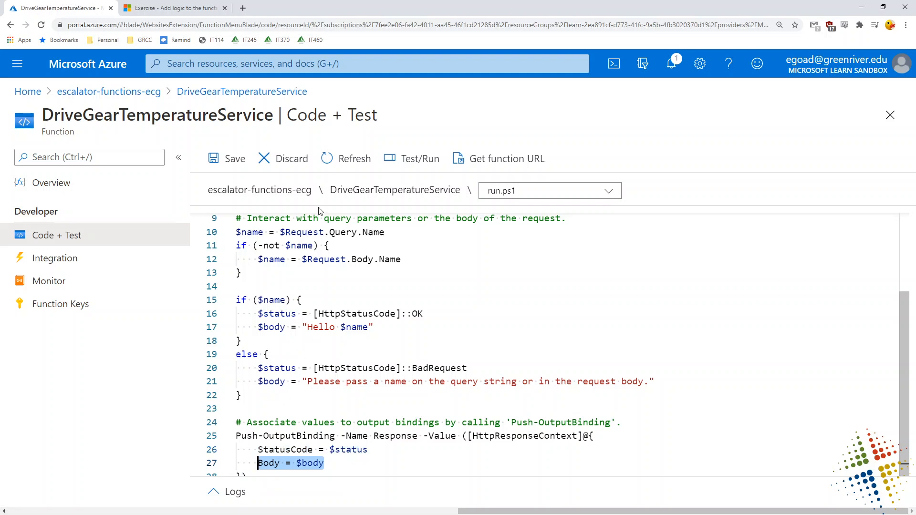
Save the run.ps1 file and collapse the log pane below the code.
{"action": "left_click", "coordinate": [229, 156]}
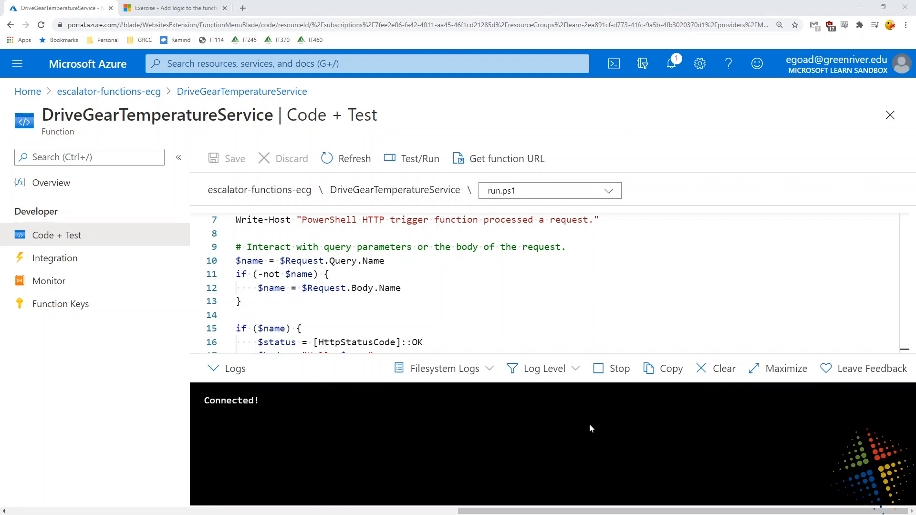
{"action": "left_click", "coordinate": [213, 369]}
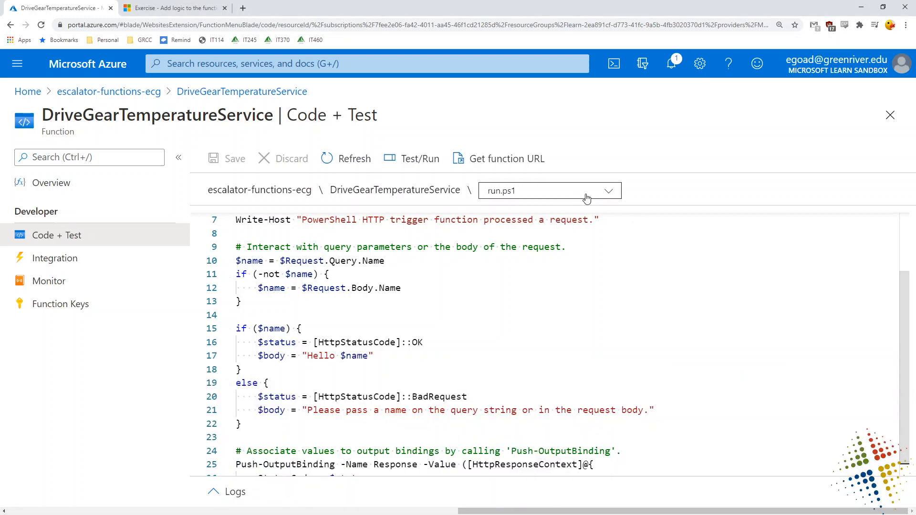
Switch to the Microsoft Learn exercise page and copy the sample function.json configuration from its JSON snippet.
{"action": "left_click", "coordinate": [159, 7]}
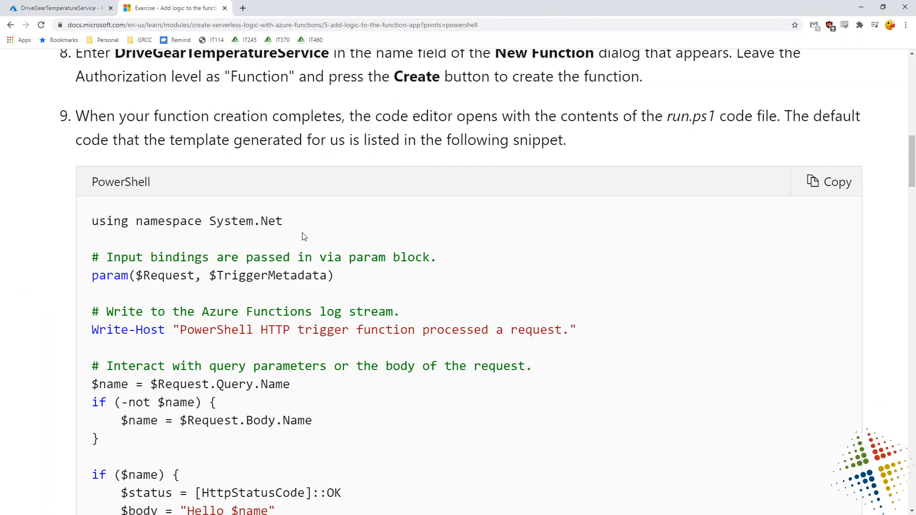
{"action": "scroll", "coordinate": [453, 190], "scroll_direction": "down", "scroll_amount": 3}
{"action": "scroll", "coordinate": [457, 188], "scroll_direction": "down", "scroll_amount": 10}
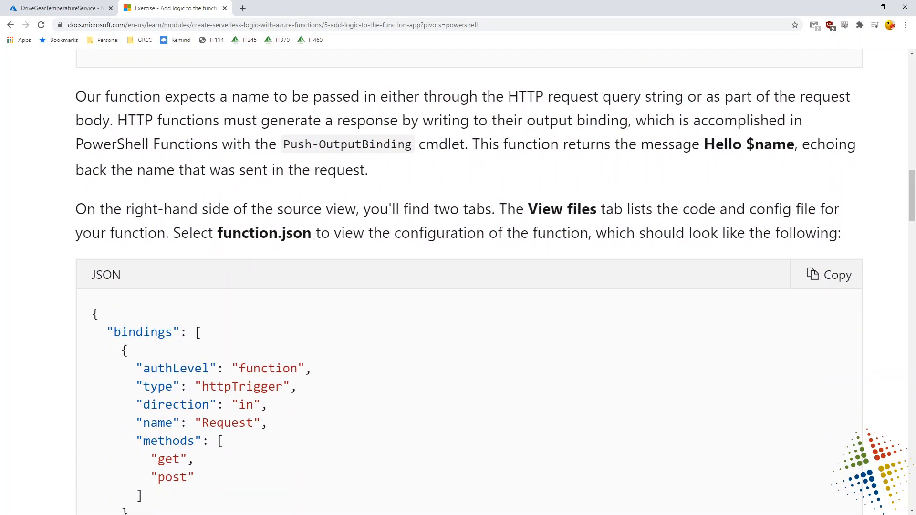
{"action": "left_click_drag", "start_coordinate": [314, 236], "coordinate": [213, 235]}
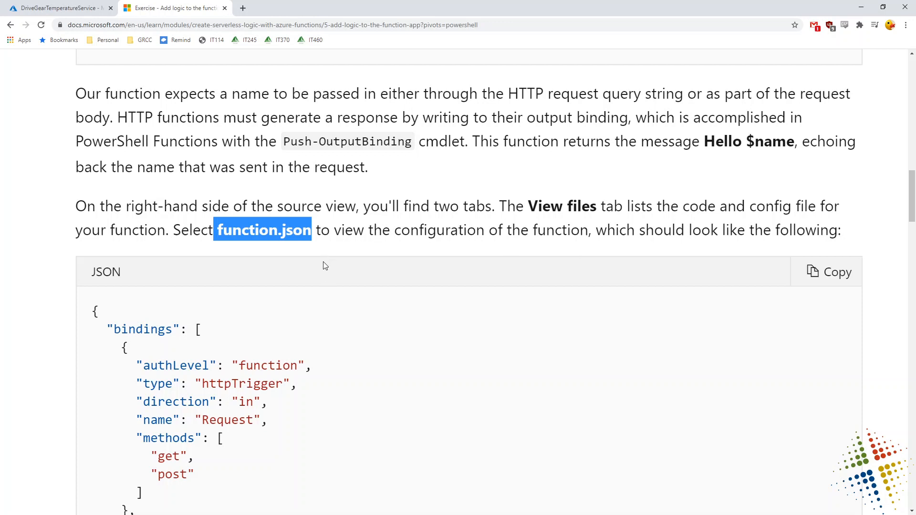
{"action": "scroll", "coordinate": [324, 265], "scroll_direction": "down", "scroll_amount": 2}
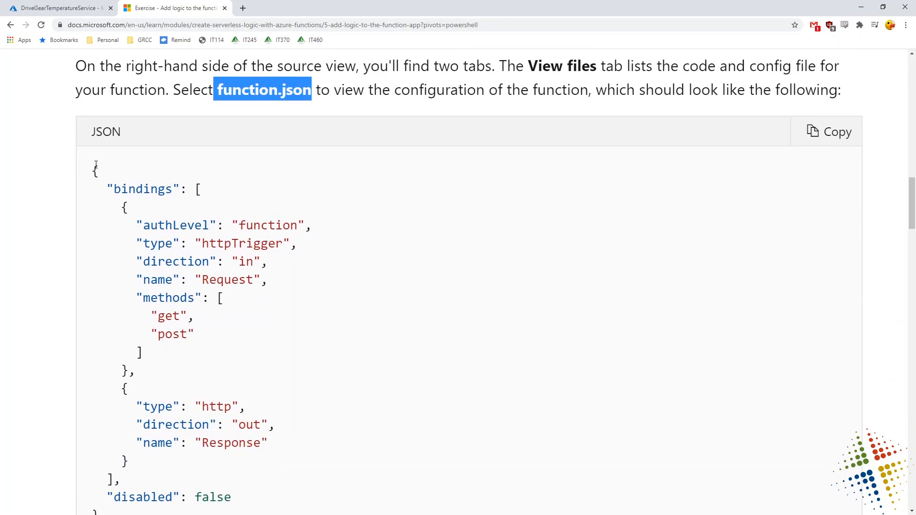
{"action": "left_click_drag", "start_coordinate": [96, 165], "coordinate": [268, 305]}
{"action": "left_click", "coordinate": [268, 305]}
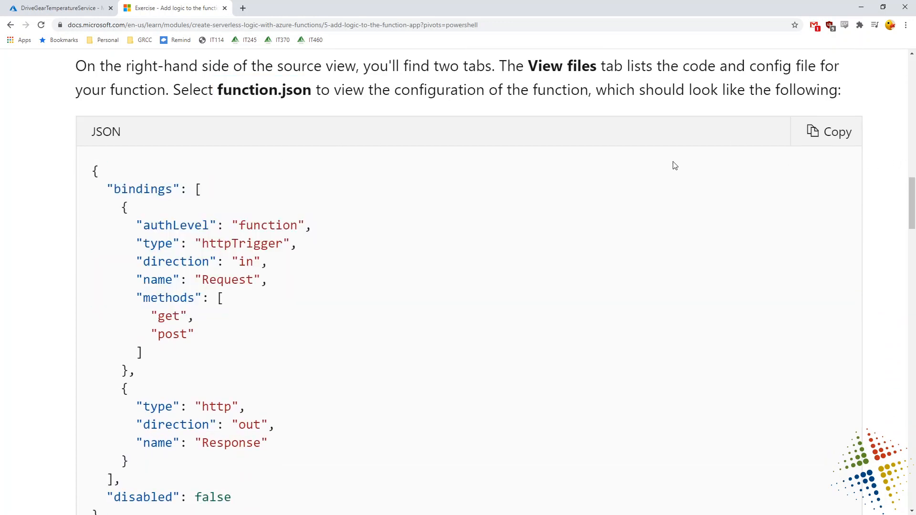
{"action": "left_click", "coordinate": [834, 144]}
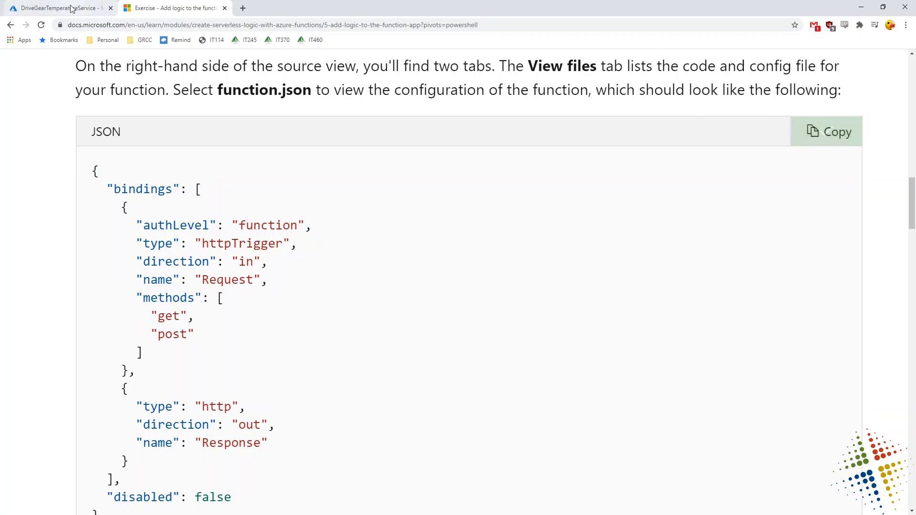
Back in the Azure portal, replace the entire contents of the function's function.json with the copied JSON configuration and save the file.
{"action": "left_click", "coordinate": [72, 9]}
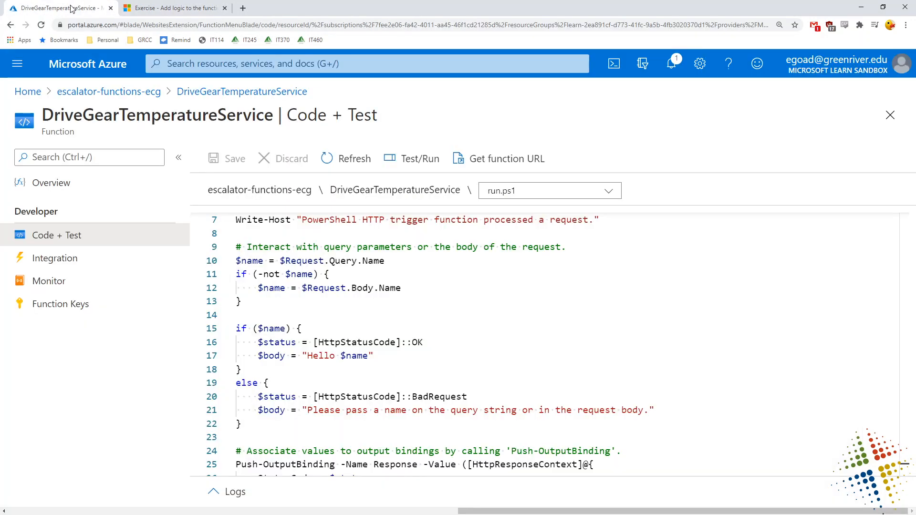
{"action": "left_click", "coordinate": [612, 194]}
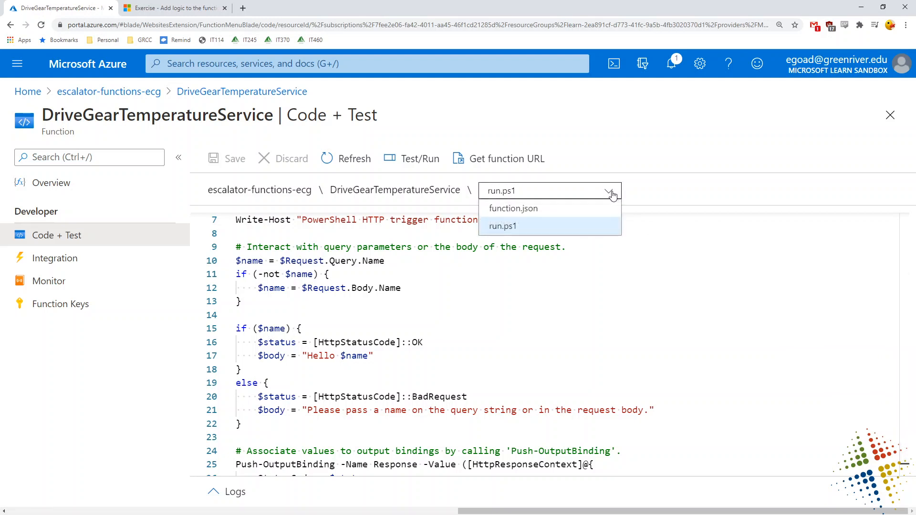
{"action": "left_click", "coordinate": [529, 210]}
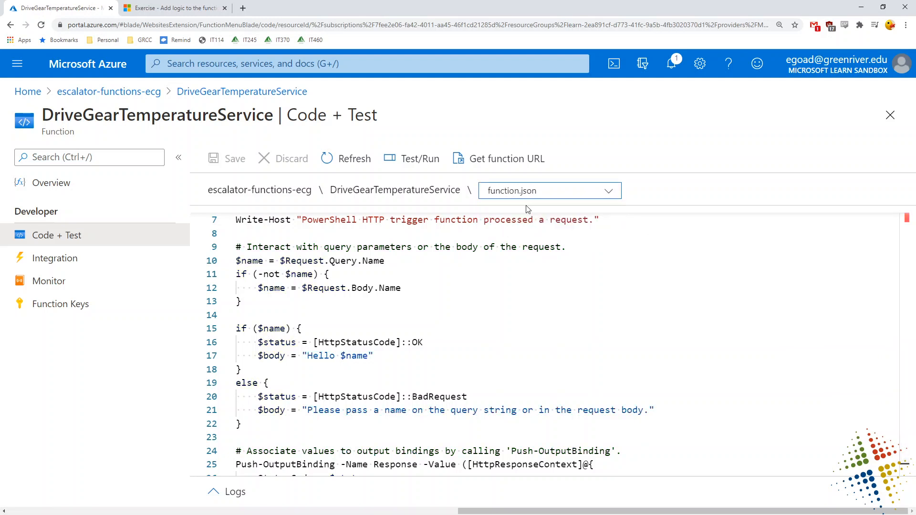
{"action": "left_click", "coordinate": [298, 220]}
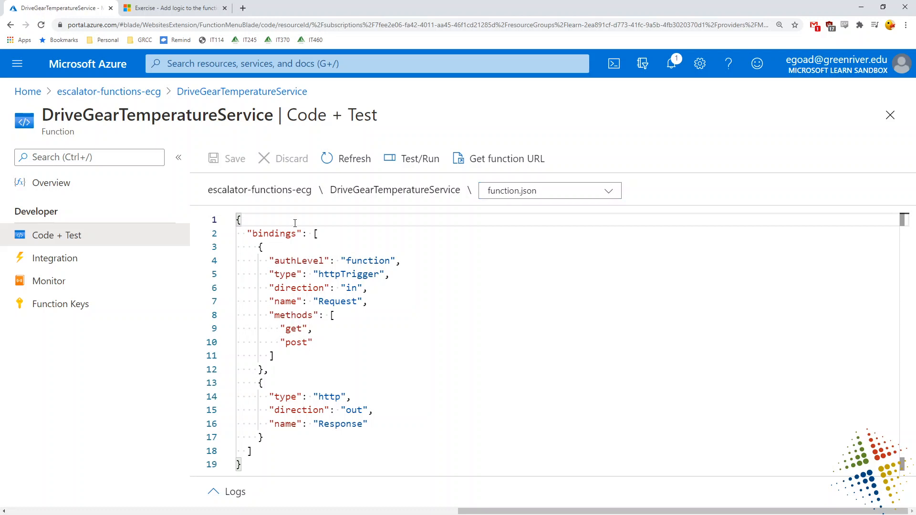
{"action": "key", "text": "ctrl+a"}
{"action": "key", "text": "BackSpace"}
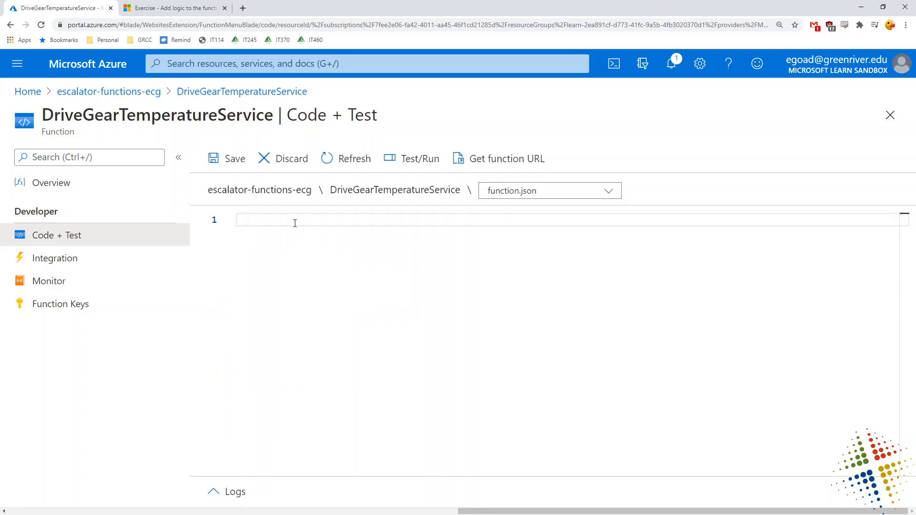
{"action": "key", "text": "ctrl+v"}
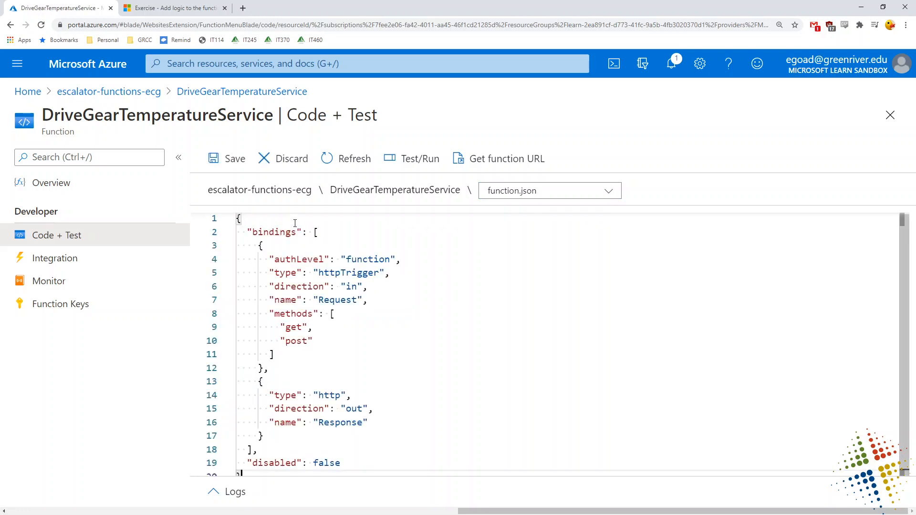
{"action": "left_click", "coordinate": [214, 165]}
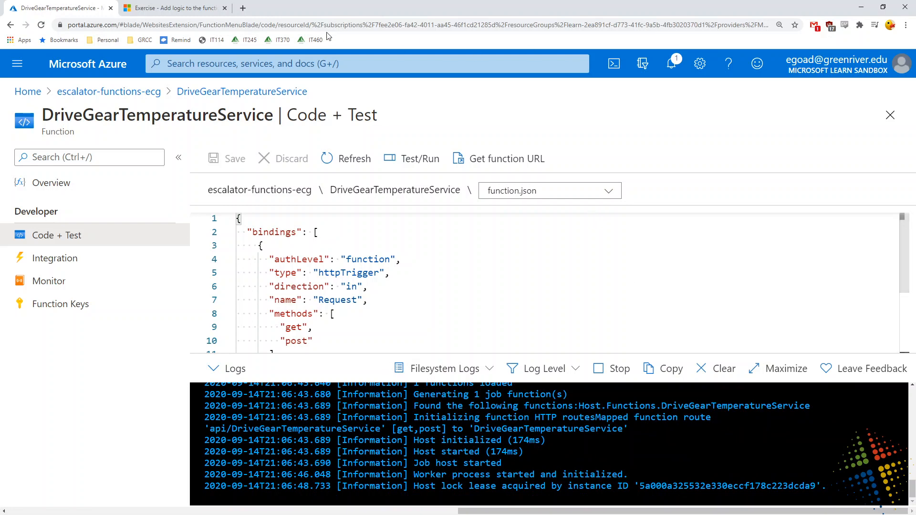
Read the exercise page's "Test the function" section on cURL and getting the function URL, and return to the function's code in the Azure portal.
{"action": "left_click", "coordinate": [141, 5]}
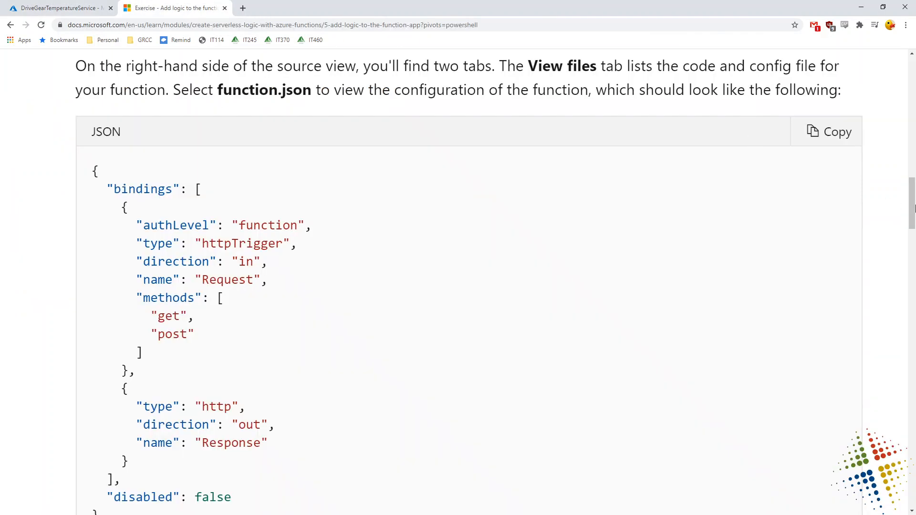
{"action": "left_click_drag", "start_coordinate": [915, 209], "coordinate": [915, 220]}
{"action": "left_click", "coordinate": [378, 285]}
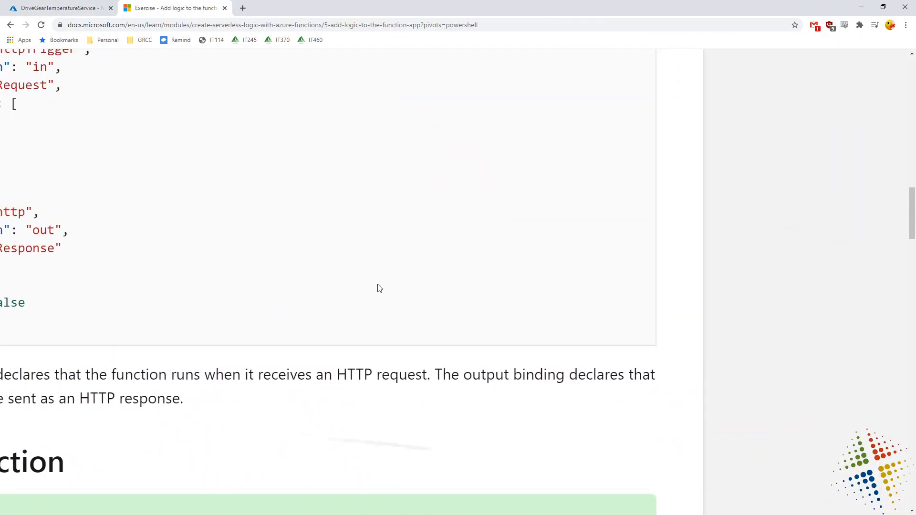
{"action": "scroll", "coordinate": [378, 288], "scroll_direction": "left", "scroll_amount": 5}
{"action": "scroll", "coordinate": [470, 282], "scroll_direction": "down", "scroll_amount": 5}
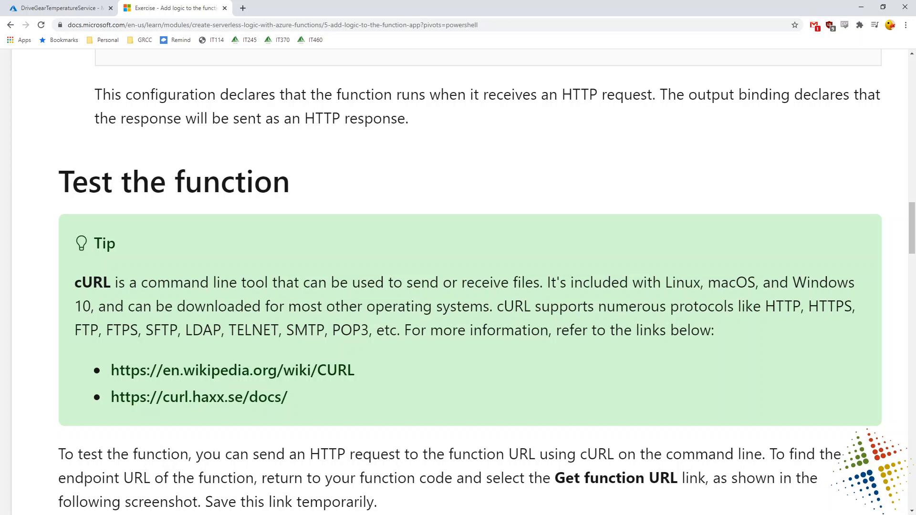
{"action": "double_click", "coordinate": [86, 280]}
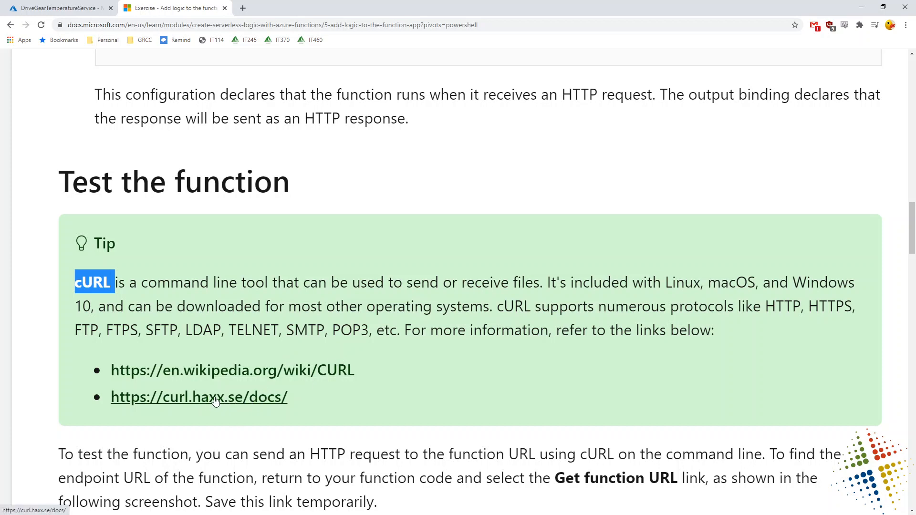
{"action": "scroll", "coordinate": [832, 299], "scroll_direction": "down", "scroll_amount": 4}
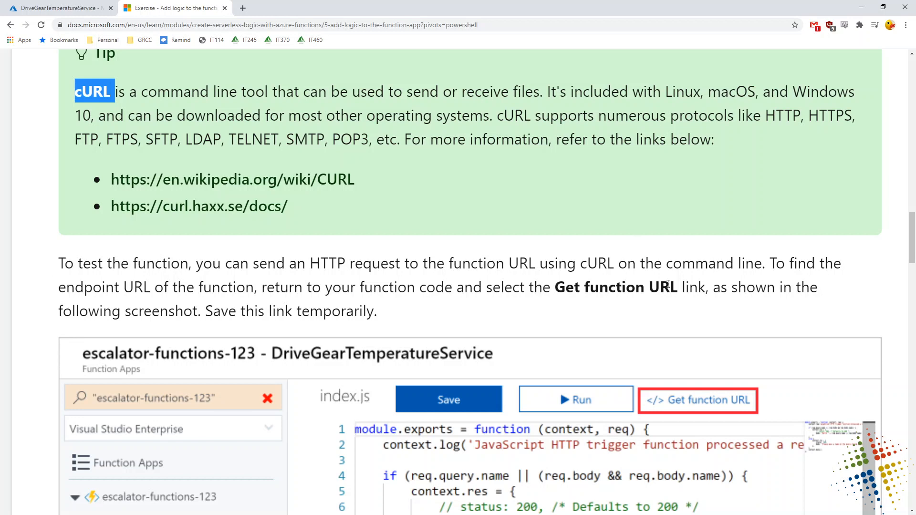
{"action": "left_click_drag", "start_coordinate": [678, 288], "coordinate": [586, 287]}
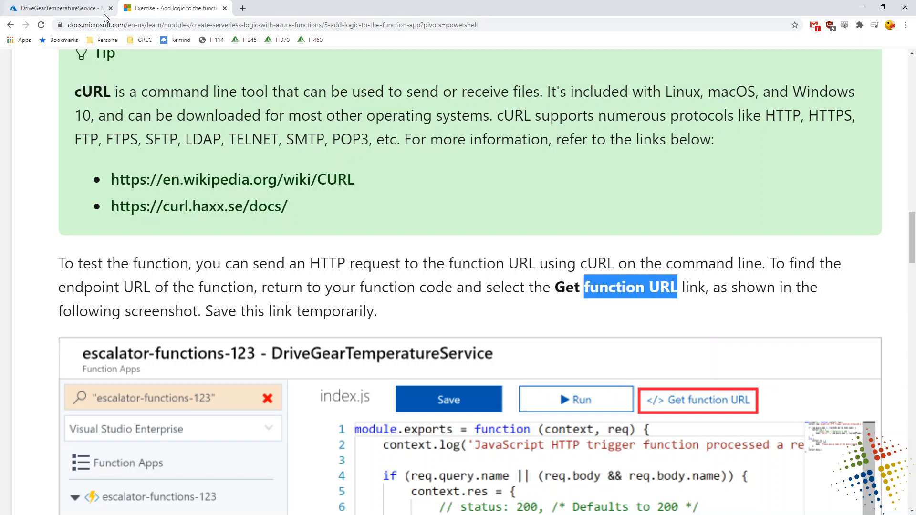
{"action": "left_click", "coordinate": [66, 8]}
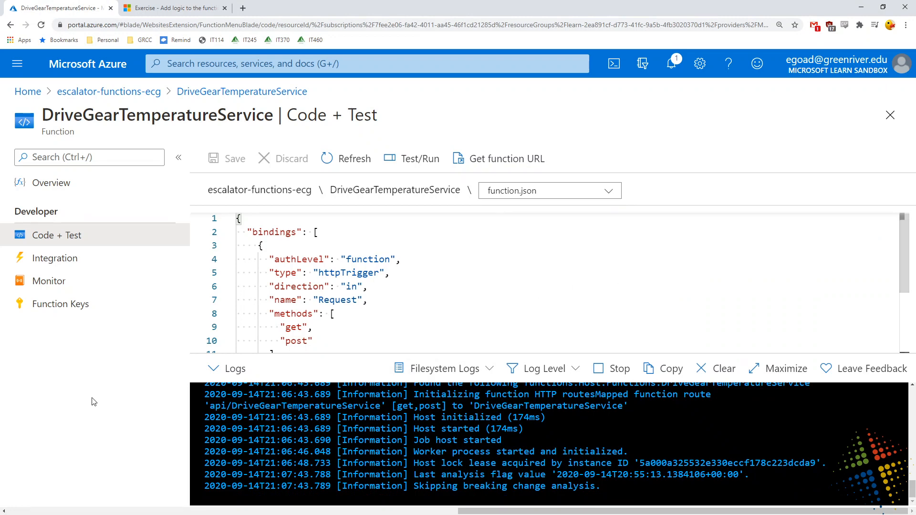
Collapse the log pane, copy the function URL including its default access key, and switch to Notepad to paste it into the untitled note.
{"action": "left_click", "coordinate": [215, 373]}
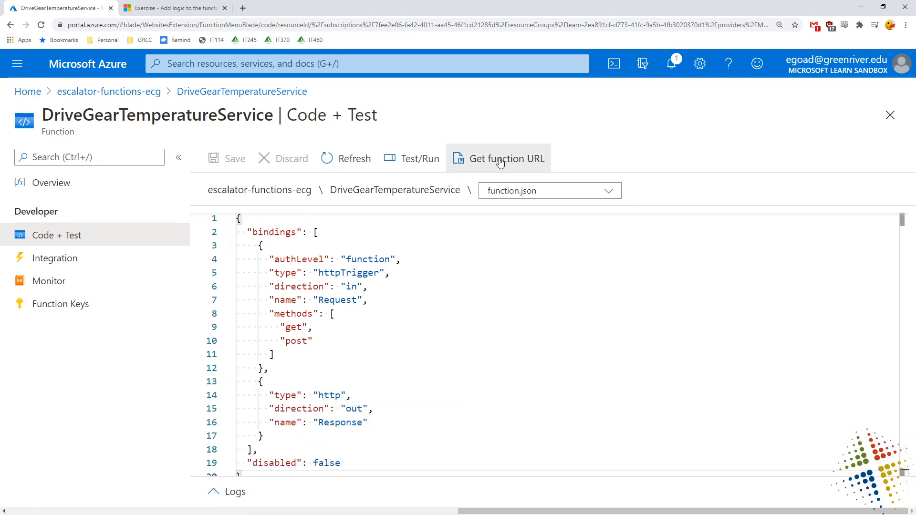
{"action": "left_click", "coordinate": [500, 163]}
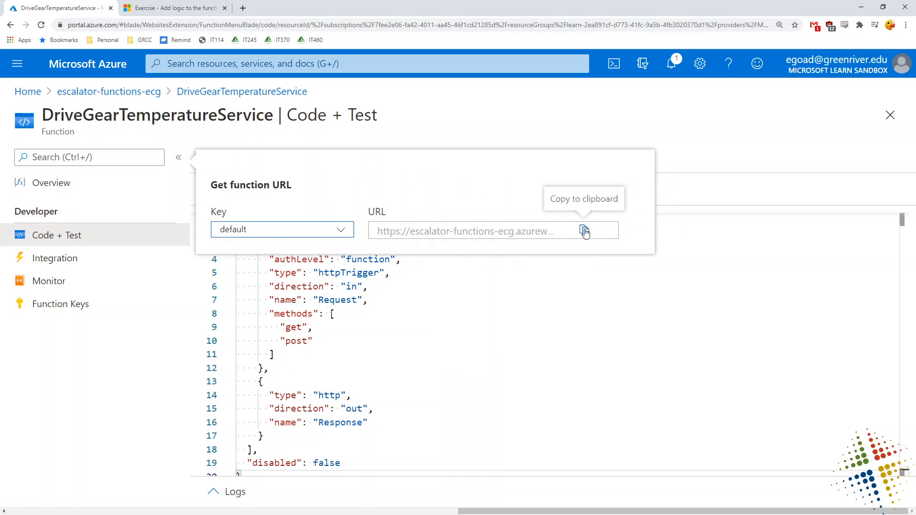
{"action": "left_click", "coordinate": [584, 231]}
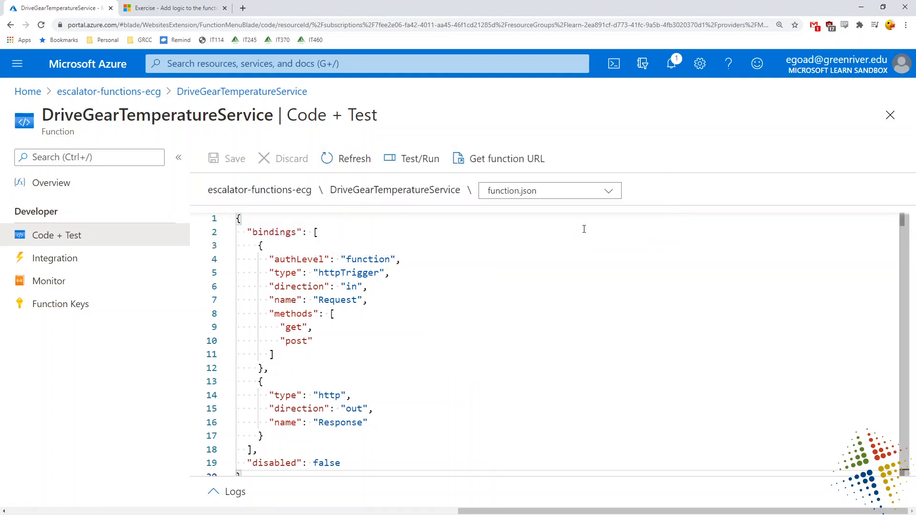
{"action": "key", "text": "alt+Tab"}
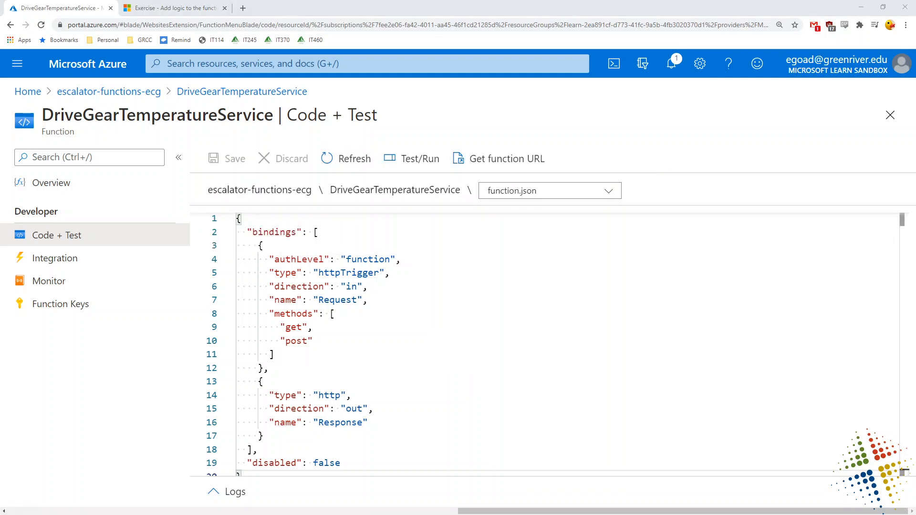
{"action": "key", "text": "ctrl+v"}
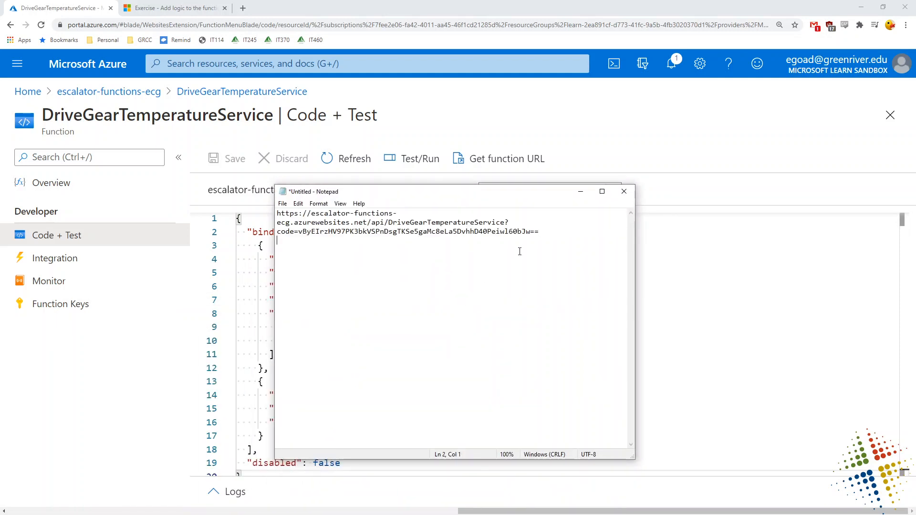
{"action": "scroll", "coordinate": [520, 252], "scroll_direction": "up", "scroll_amount": 7, "text": "ctrl"}
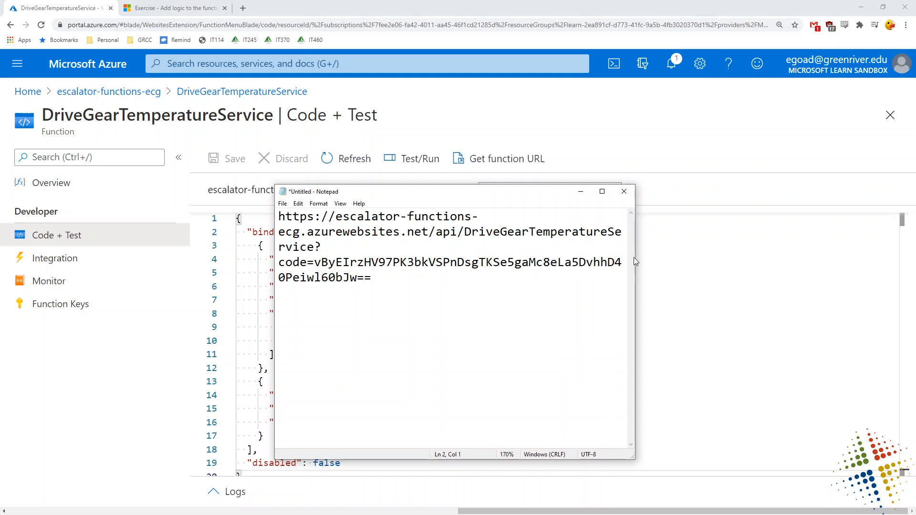
{"action": "left_click_drag", "start_coordinate": [635, 262], "coordinate": [823, 262]}
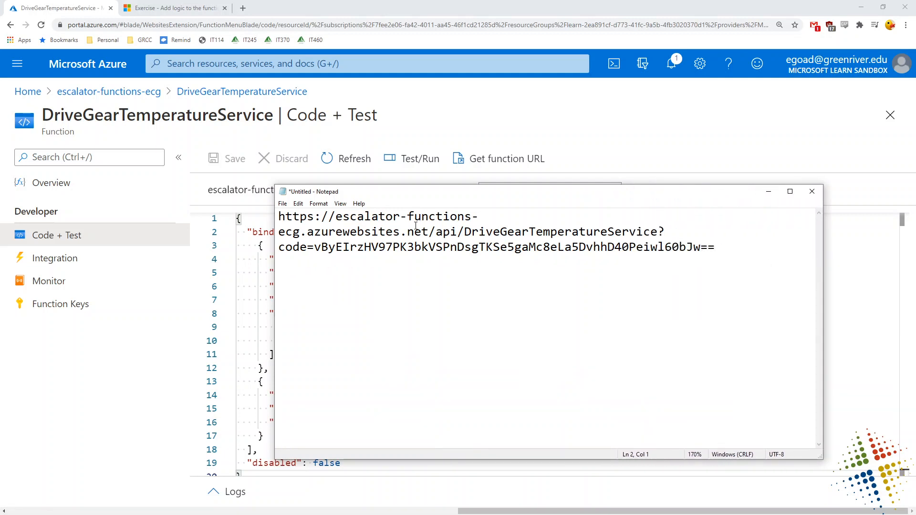
Examine the parts of the pasted URL: protocol, function app host, DriveGearTemperatureService function name, and code query parameter.
{"action": "left_click_drag", "start_coordinate": [314, 217], "coordinate": [250, 217]}
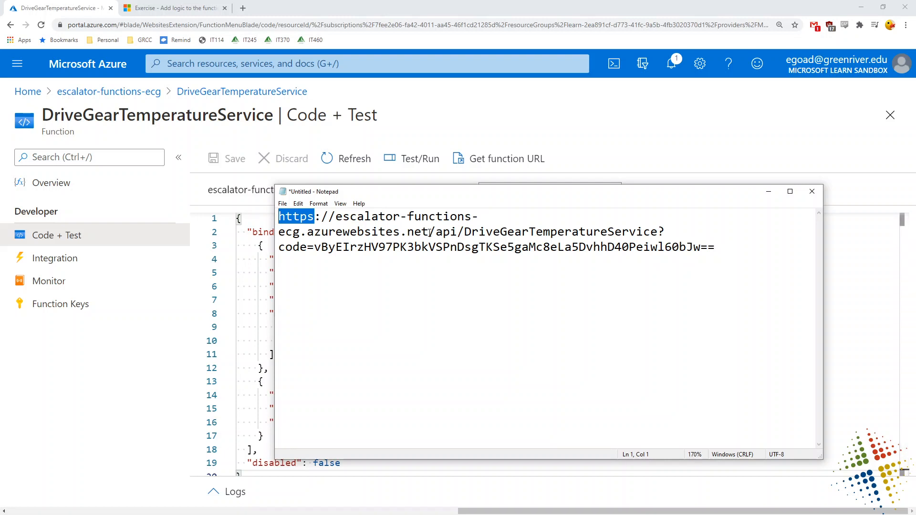
{"action": "left_click_drag", "start_coordinate": [428, 233], "coordinate": [336, 217]}
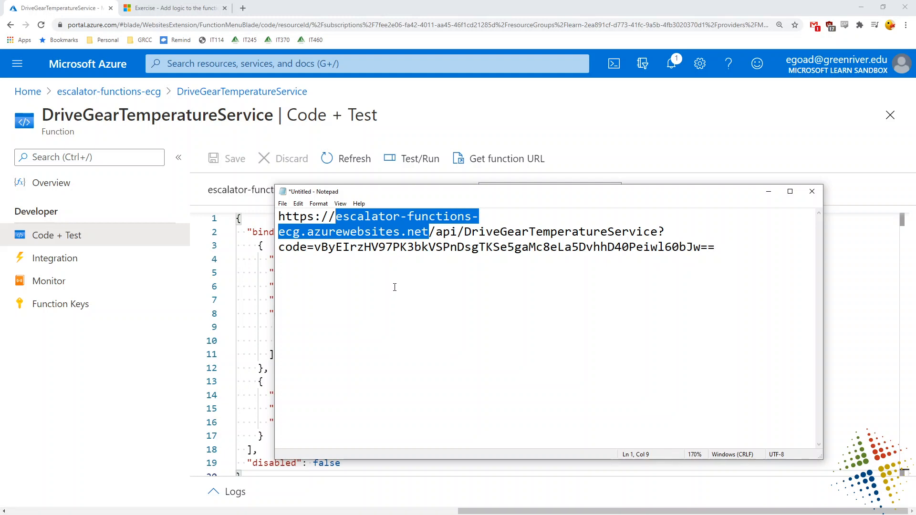
{"action": "left_click_drag", "start_coordinate": [435, 231], "coordinate": [658, 232]}
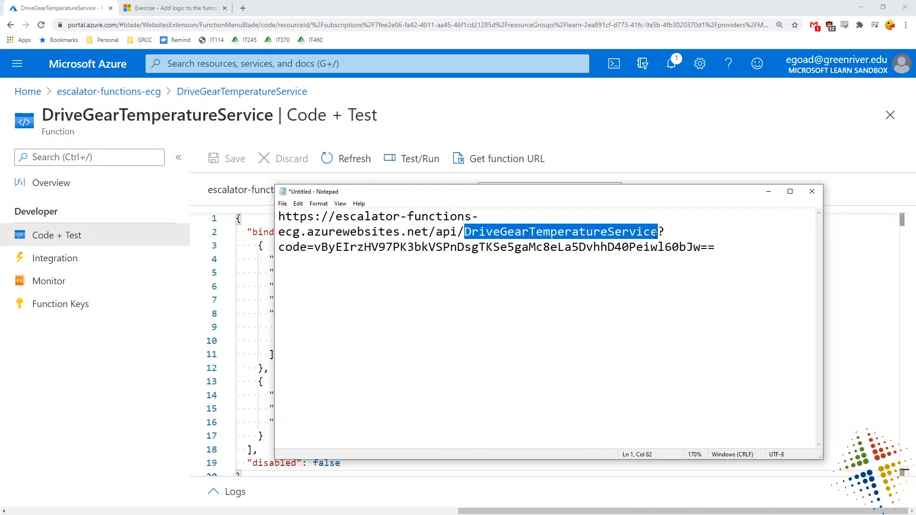
{"action": "left_click_drag", "start_coordinate": [660, 232], "coordinate": [726, 240]}
{"action": "key", "text": "ctrl+c"}
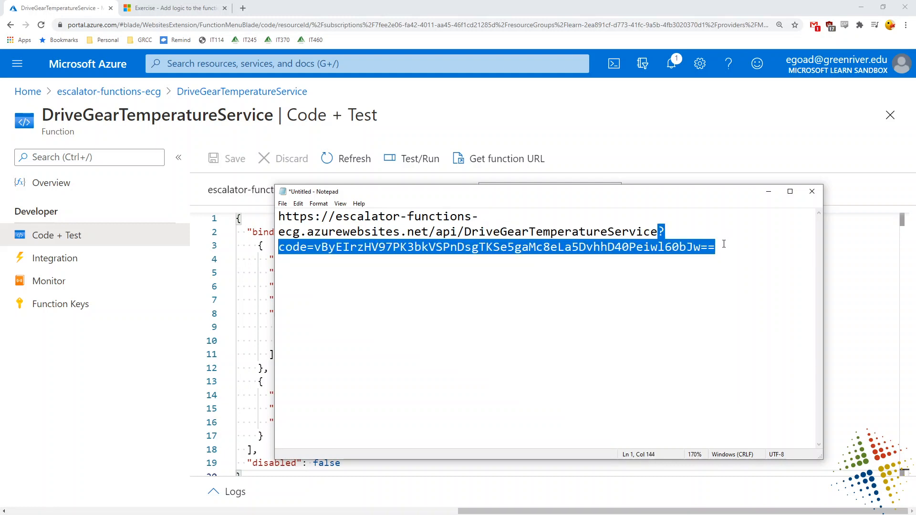
{"action": "left_click", "coordinate": [732, 250]}
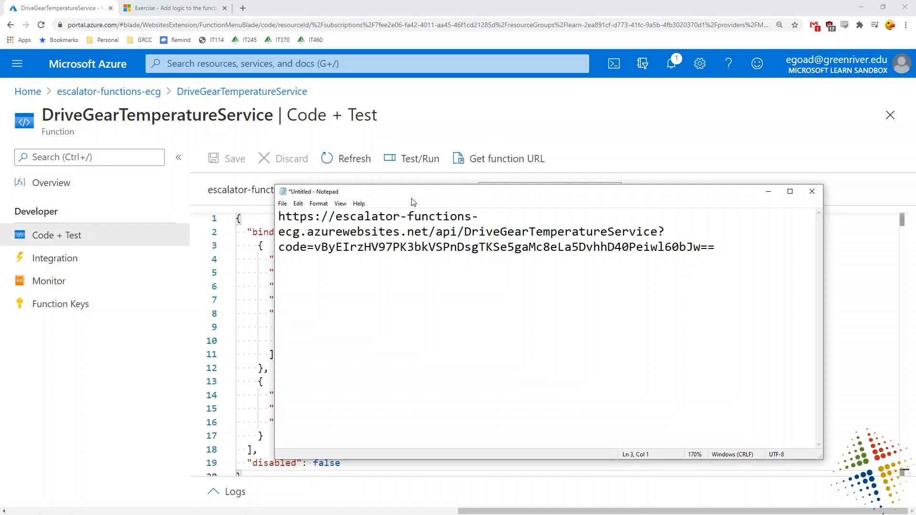
Switch to the Microsoft Learn exercise page and read the "Securing HTTP triggers" section about supplying the default Function Key.
{"action": "left_click_drag", "start_coordinate": [413, 191], "coordinate": [1, 171]}
{"action": "left_click", "coordinate": [228, 4]}
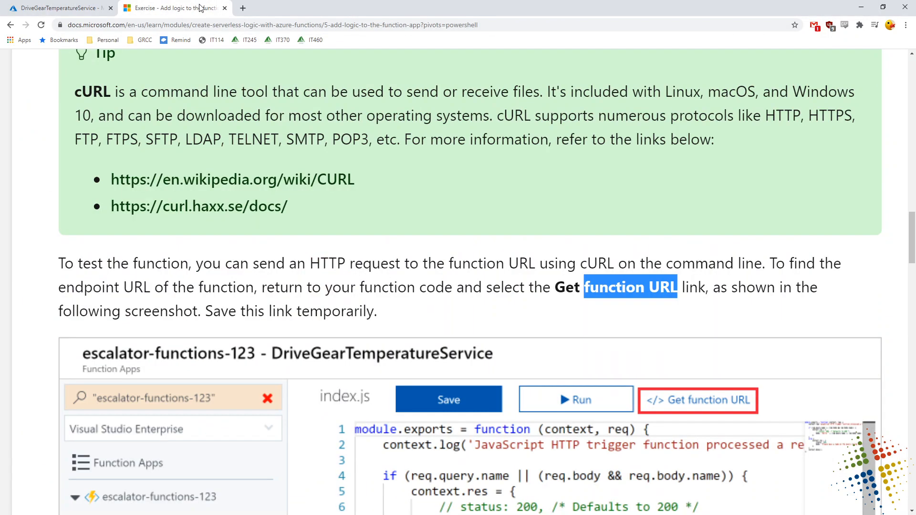
{"action": "scroll", "coordinate": [499, 346], "scroll_direction": "down", "scroll_amount": 7}
{"action": "scroll", "coordinate": [497, 337], "scroll_direction": "down", "scroll_amount": 5}
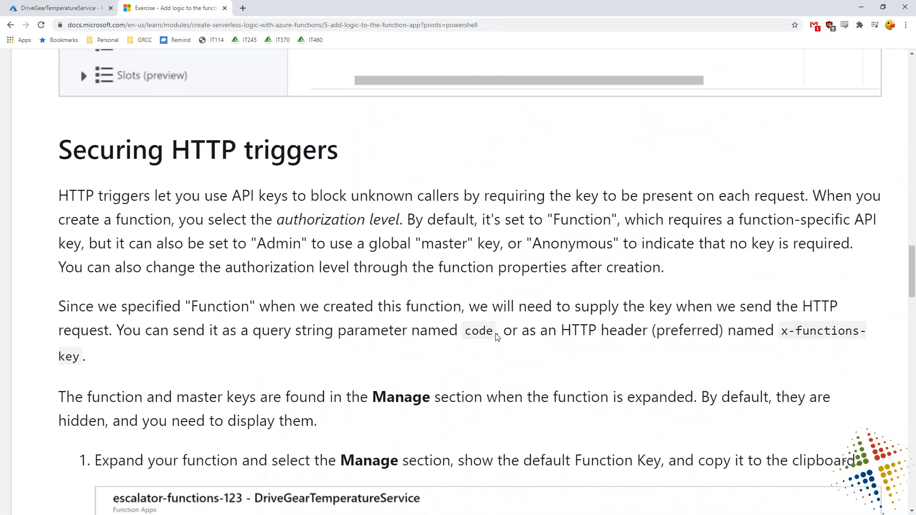
{"action": "left_click_drag", "start_coordinate": [166, 126], "coordinate": [302, 126]}
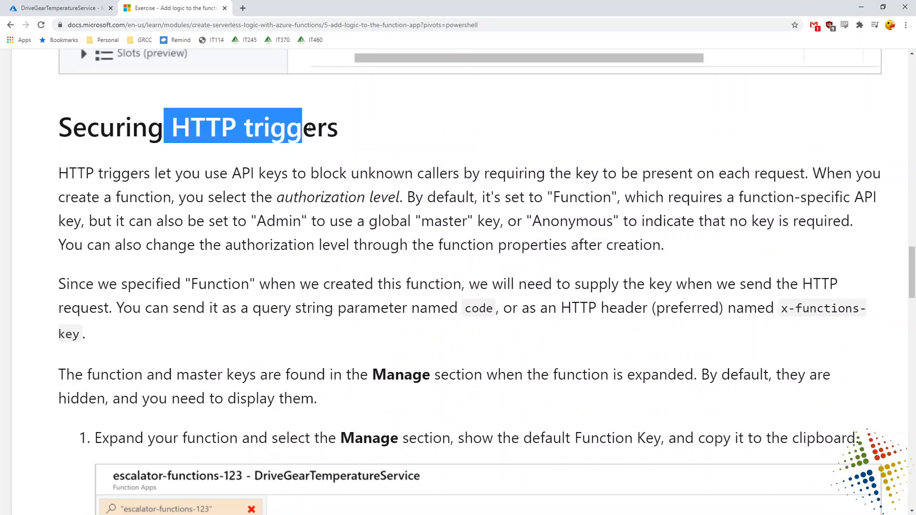
{"action": "scroll", "coordinate": [505, 237], "scroll_direction": "down", "scroll_amount": 1}
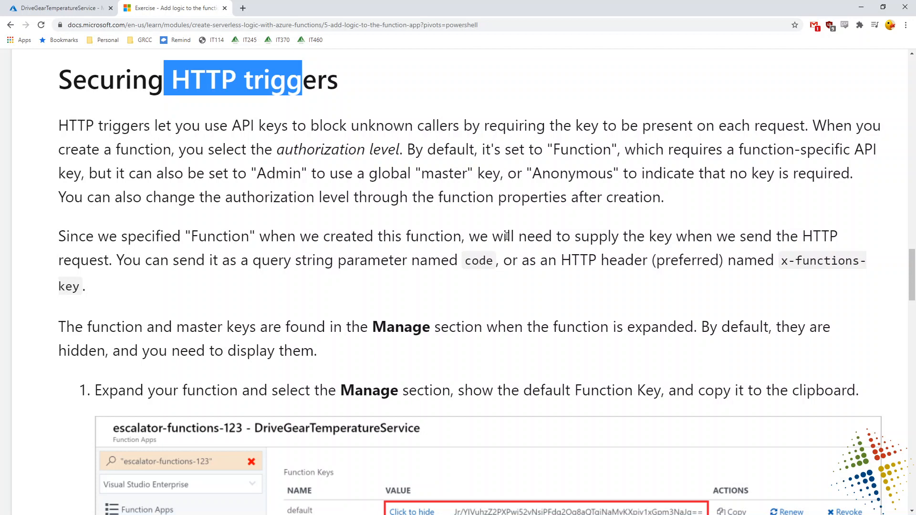
{"action": "scroll", "coordinate": [507, 236], "scroll_direction": "down", "scroll_amount": 7}
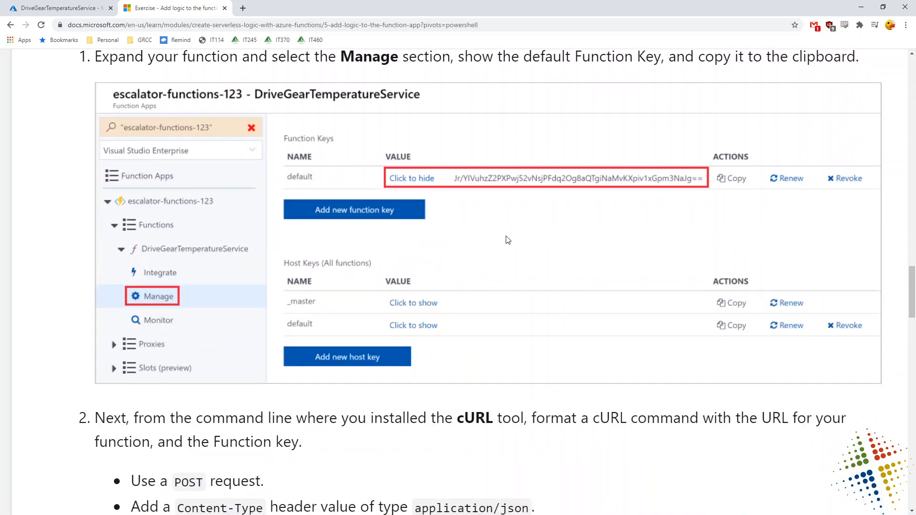
{"action": "scroll", "coordinate": [507, 239], "scroll_direction": "up", "scroll_amount": 1}
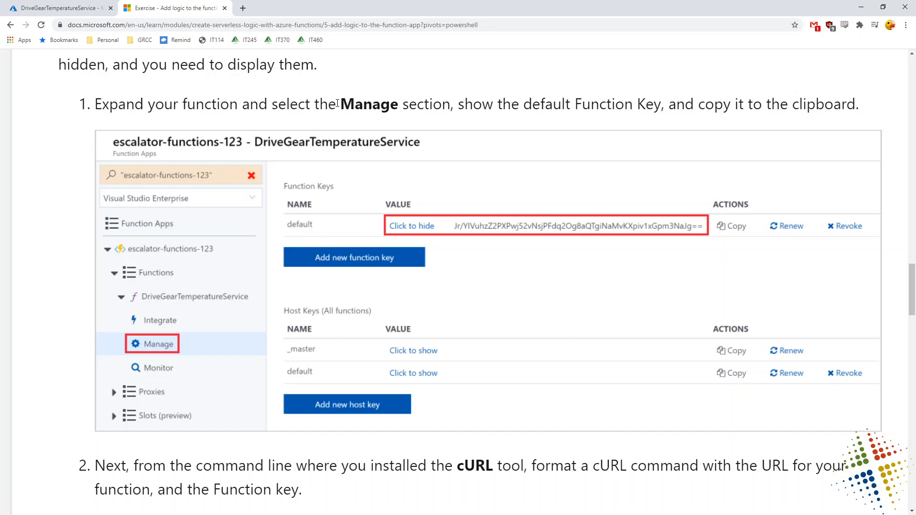
{"action": "left_click_drag", "start_coordinate": [338, 103], "coordinate": [408, 103]}
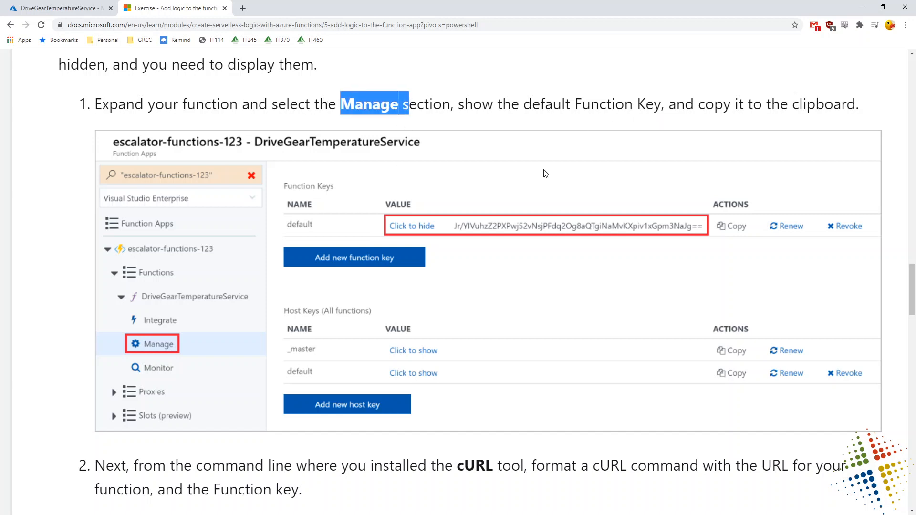
{"action": "left_click_drag", "start_coordinate": [526, 104], "coordinate": [662, 104]}
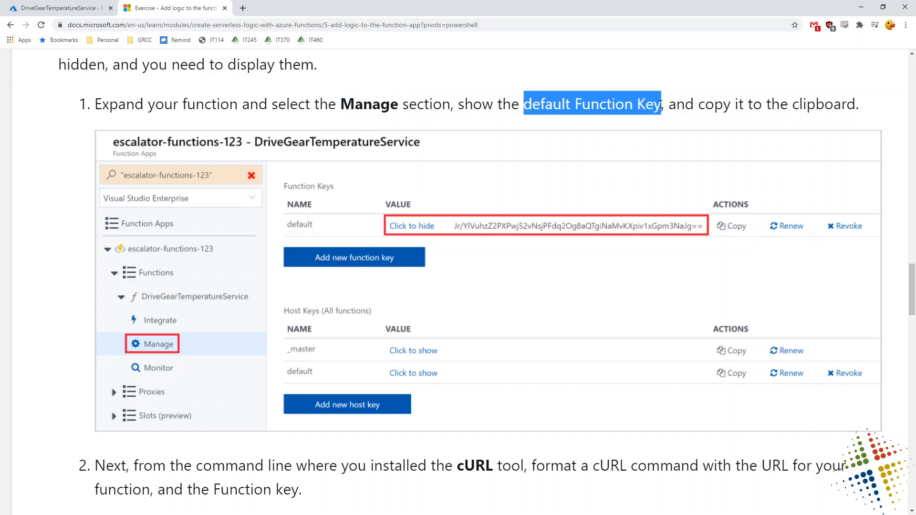
In the Azure portal, reveal and copy the function's default function key, and paste it below the URL in Notepad, followed by blank lines.
{"action": "left_click", "coordinate": [43, 8]}
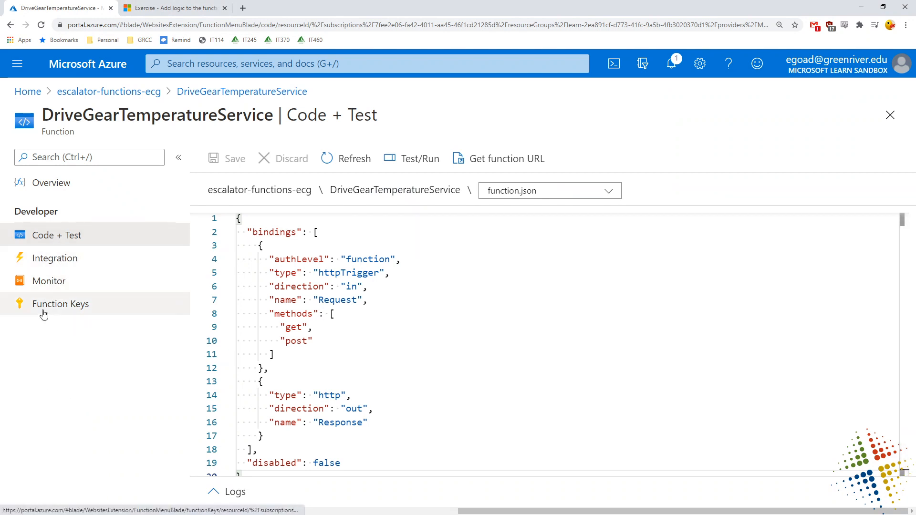
{"action": "left_click", "coordinate": [40, 315]}
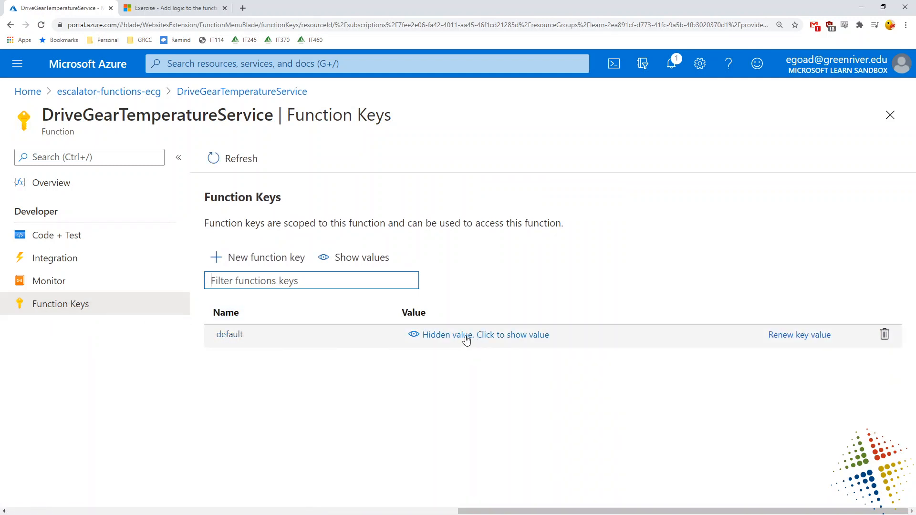
{"action": "left_click", "coordinate": [467, 338]}
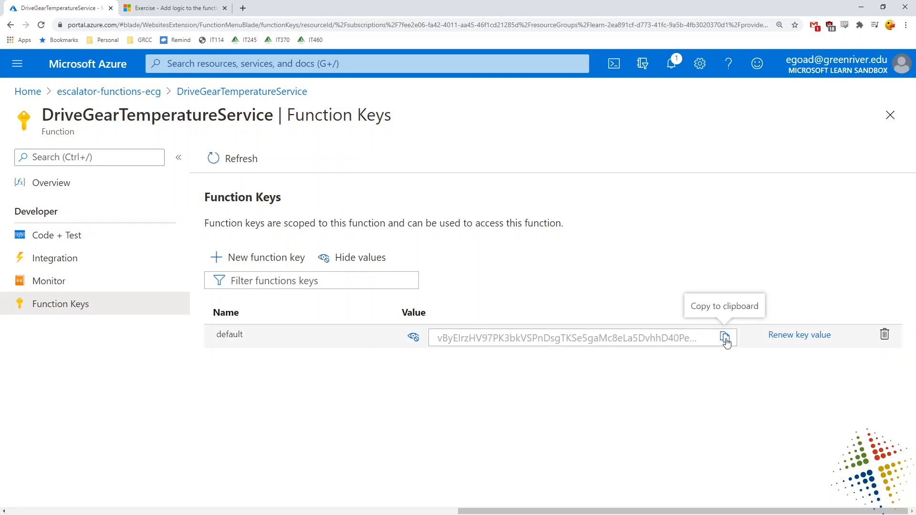
{"action": "key", "text": "alt+Tab"}
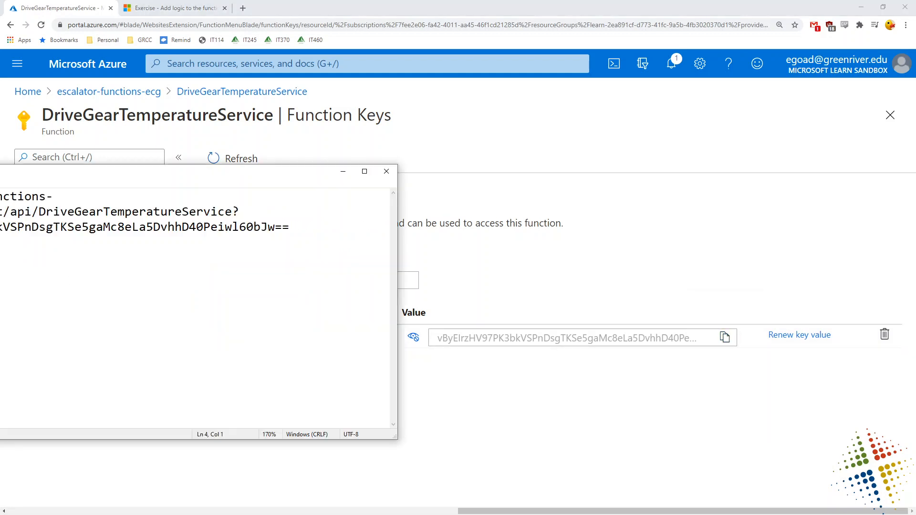
{"action": "left_click_drag", "start_coordinate": [0, 178], "coordinate": [251, 149]}
{"action": "key", "text": "ctrl+v"}
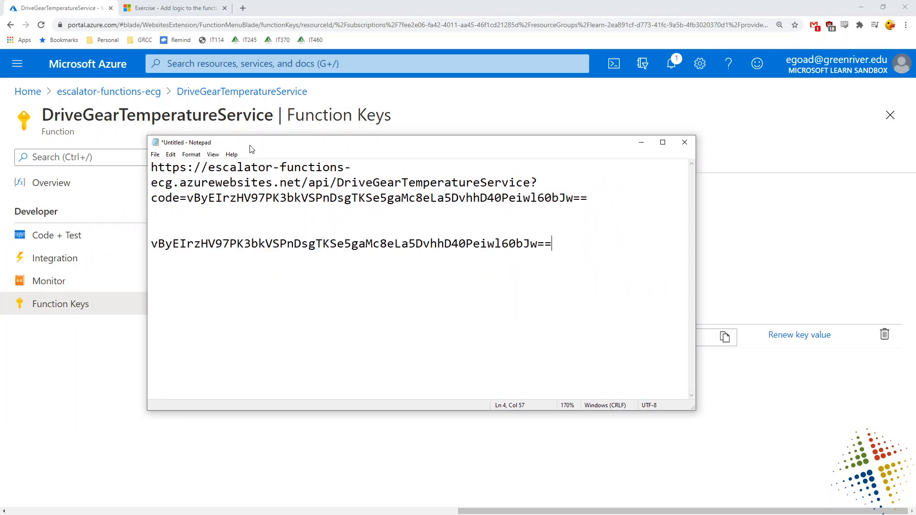
{"action": "key", "text": "Return"}
{"action": "key", "text": "Return"}
Compare the pasted function key with the code value in the function URL.
{"action": "left_click_drag", "start_coordinate": [549, 245], "coordinate": [152, 244]}
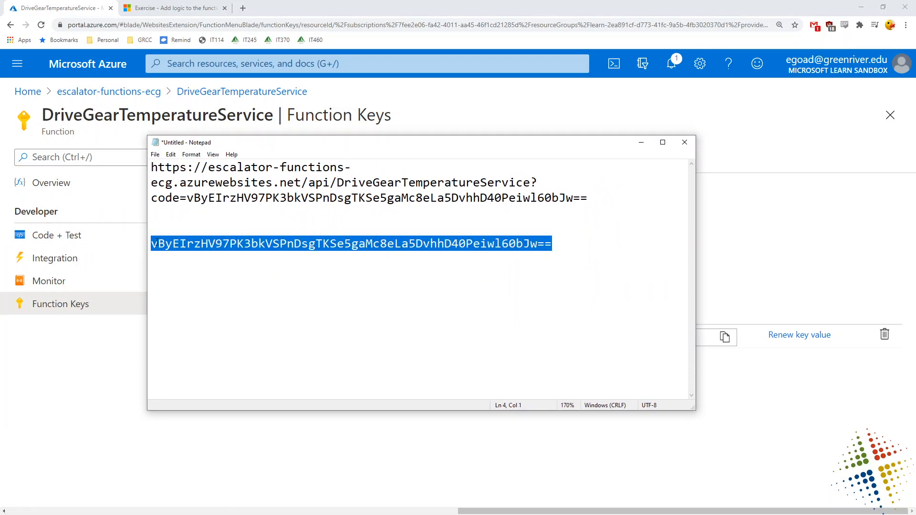
{"action": "left_click_drag", "start_coordinate": [188, 197], "coordinate": [594, 202]}
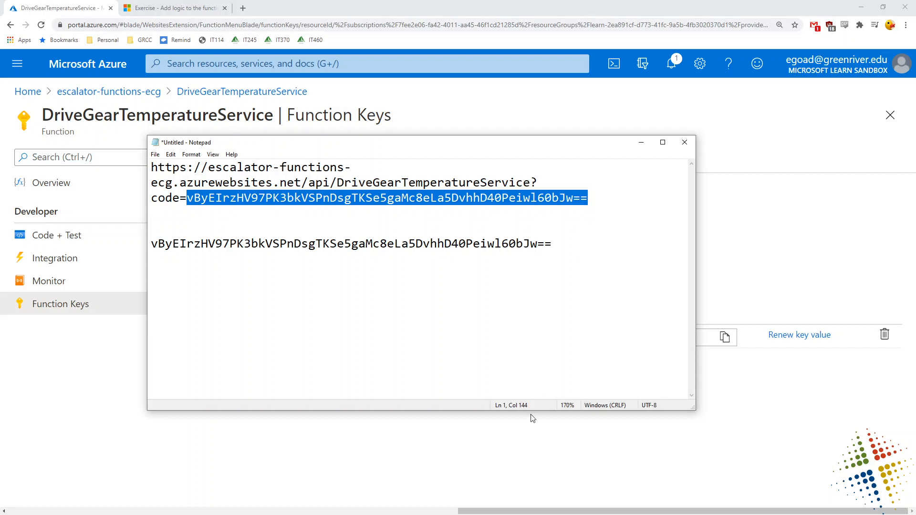
{"action": "left_click", "coordinate": [529, 374]}
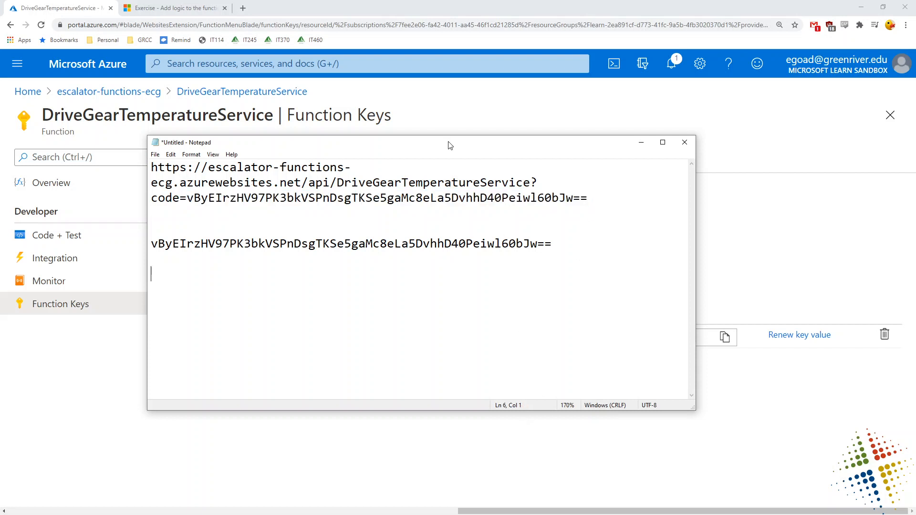
Copy the sample cURL POST command from step 2 of the exercise page and paste it below the function key in Notepad.
{"action": "left_click_drag", "start_coordinate": [449, 142], "coordinate": [1, 137]}
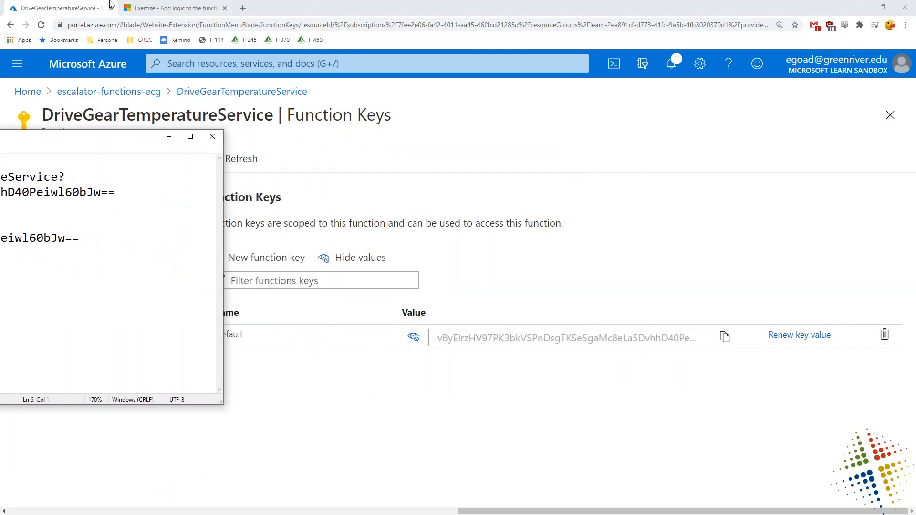
{"action": "left_click", "coordinate": [152, 7]}
{"action": "scroll", "coordinate": [527, 366], "scroll_direction": "down", "scroll_amount": 4}
{"action": "scroll", "coordinate": [543, 367], "scroll_direction": "down", "scroll_amount": 3}
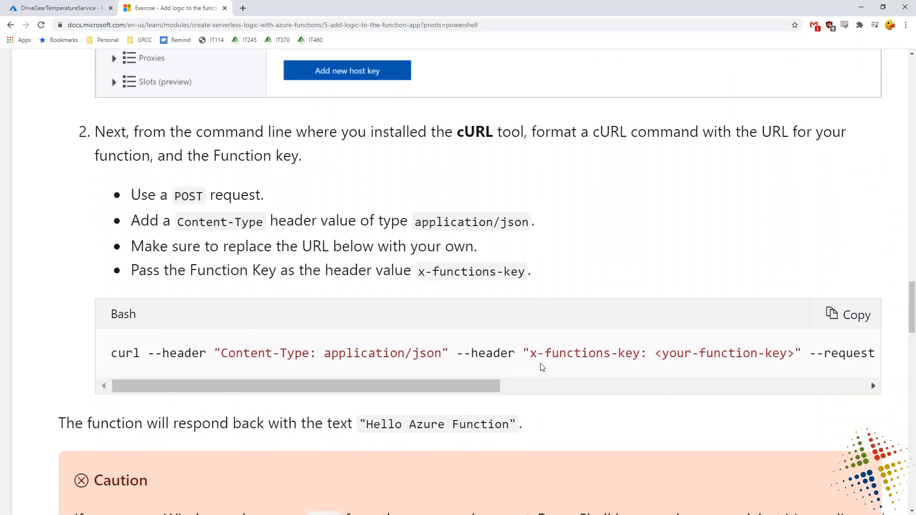
{"action": "scroll", "coordinate": [543, 368], "scroll_direction": "down", "scroll_amount": 1}
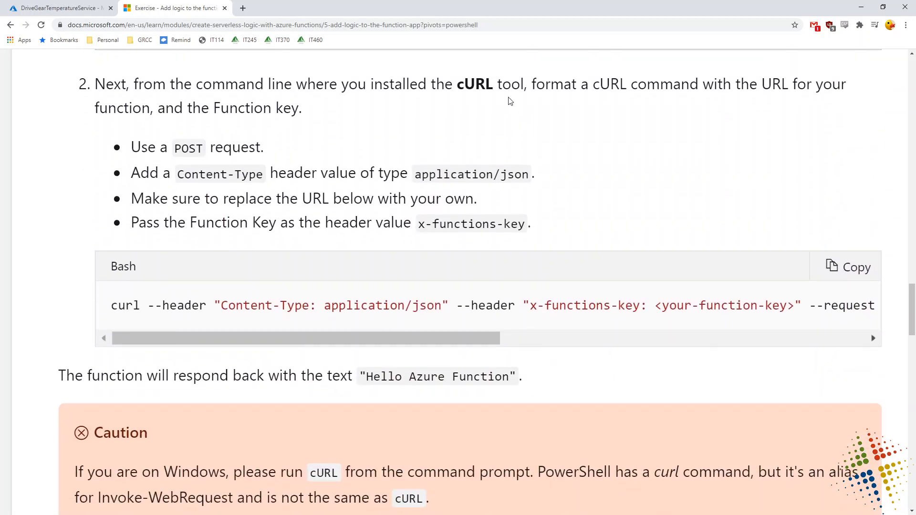
{"action": "double_click", "coordinate": [483, 87]}
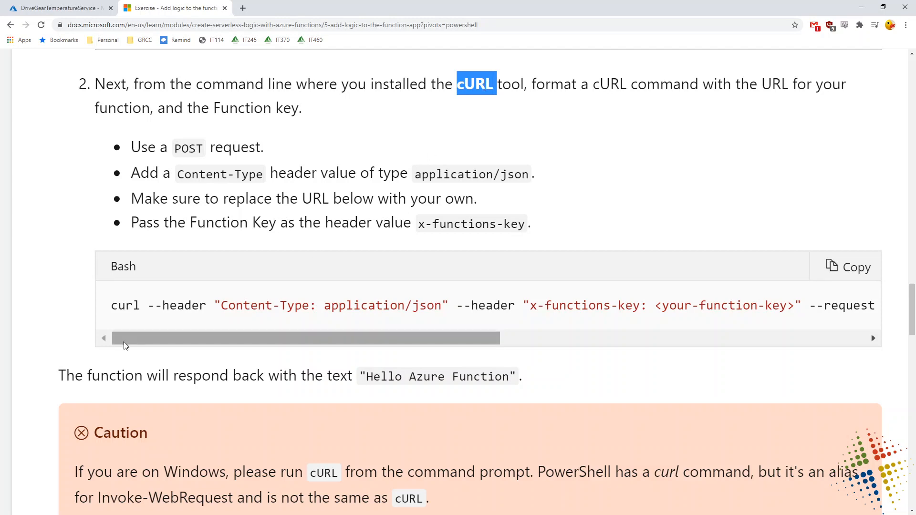
{"action": "scroll", "coordinate": [266, 334], "scroll_direction": "right", "scroll_amount": 10}
{"action": "scroll", "coordinate": [267, 357], "scroll_direction": "right", "scroll_amount": 3}
{"action": "scroll", "coordinate": [191, 356], "scroll_direction": "left", "scroll_amount": 10}
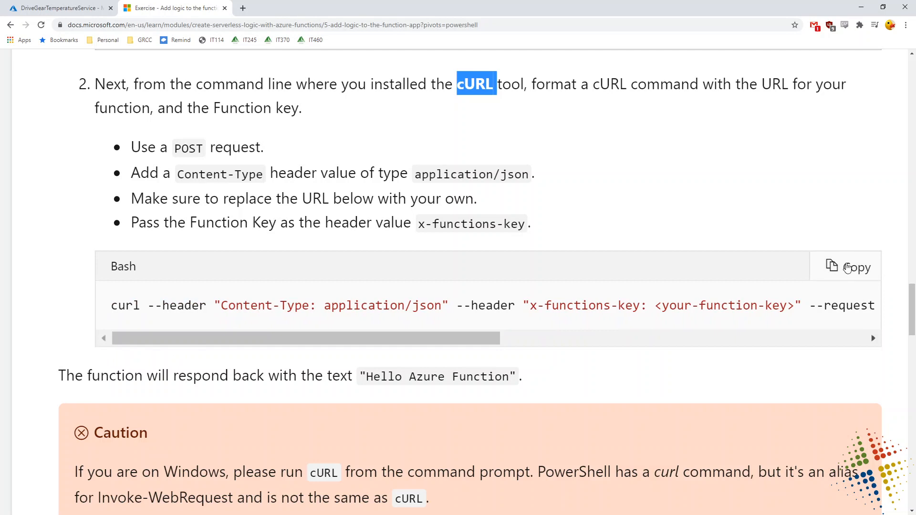
{"action": "left_click", "coordinate": [846, 266]}
{"action": "key", "text": "alt+Tab"}
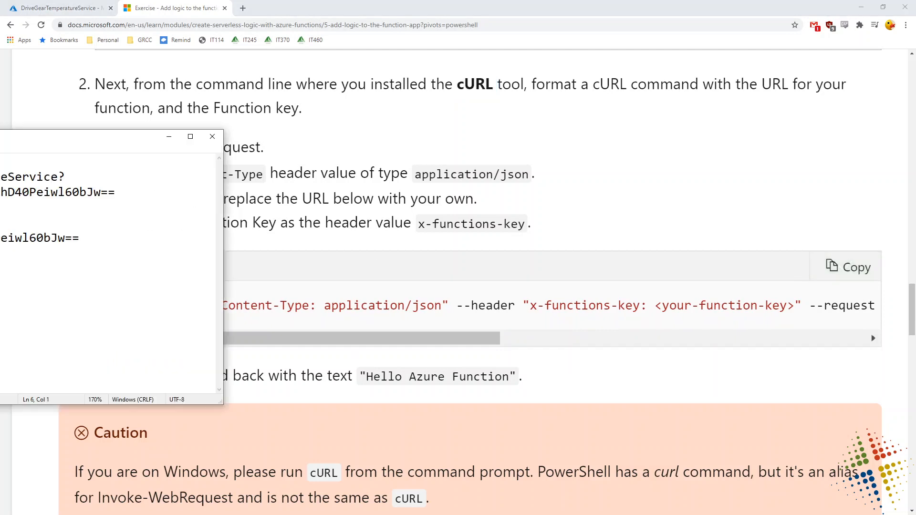
{"action": "key", "text": "ctrl+v"}
{"action": "left_click_drag", "start_coordinate": [0, 138], "coordinate": [265, 118]}
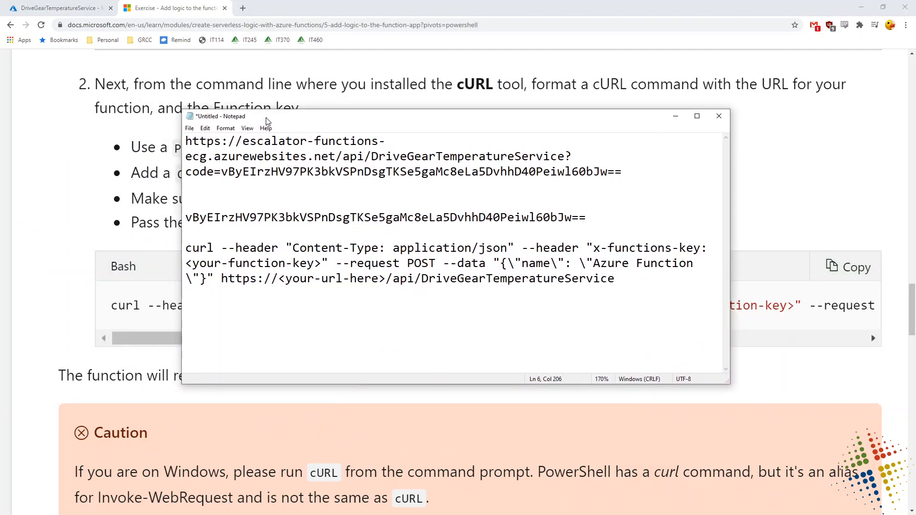
Widen the Notepad window to nearly the full screen width and add two line breaks after the cURL command.
{"action": "left_click_drag", "start_coordinate": [180, 211], "coordinate": [0, 198]}
{"action": "left_click_drag", "start_coordinate": [732, 271], "coordinate": [903, 272]}
{"action": "left_click_drag", "start_coordinate": [448, 119], "coordinate": [470, 120]}
{"action": "left_click_drag", "start_coordinate": [25, 232], "coordinate": [204, 262]}
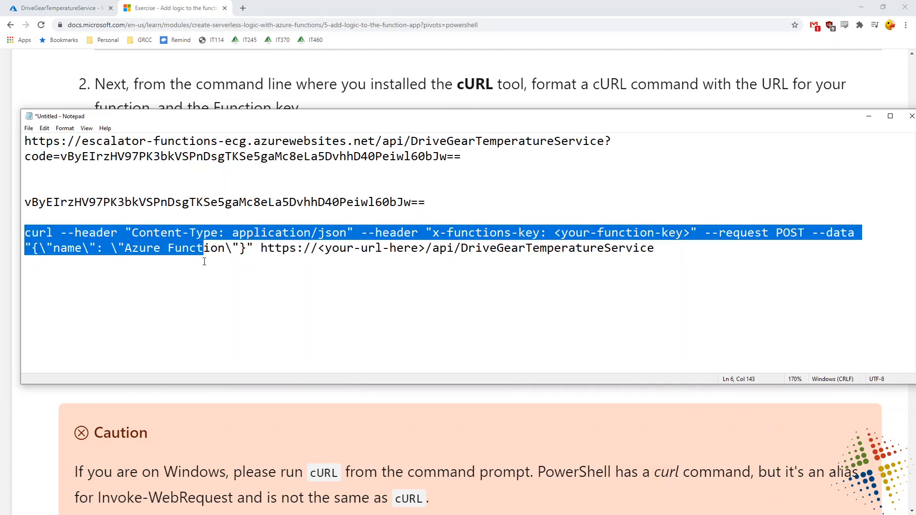
{"action": "left_click", "coordinate": [722, 251]}
{"action": "key", "text": "Return"}
{"action": "key", "text": "Return"}
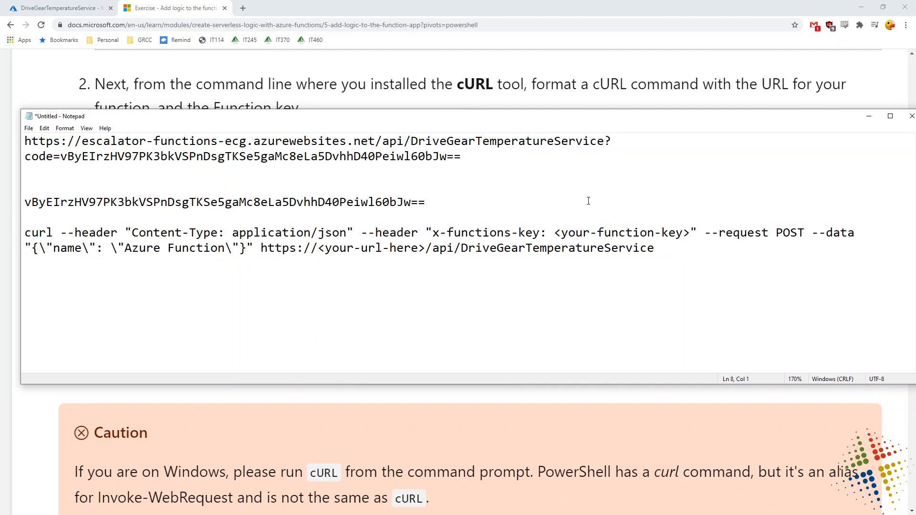
Replace the <your-function-key> placeholder in the cURL command with the function key copied from the line above it.
{"action": "left_click_drag", "start_coordinate": [554, 233], "coordinate": [689, 238]}
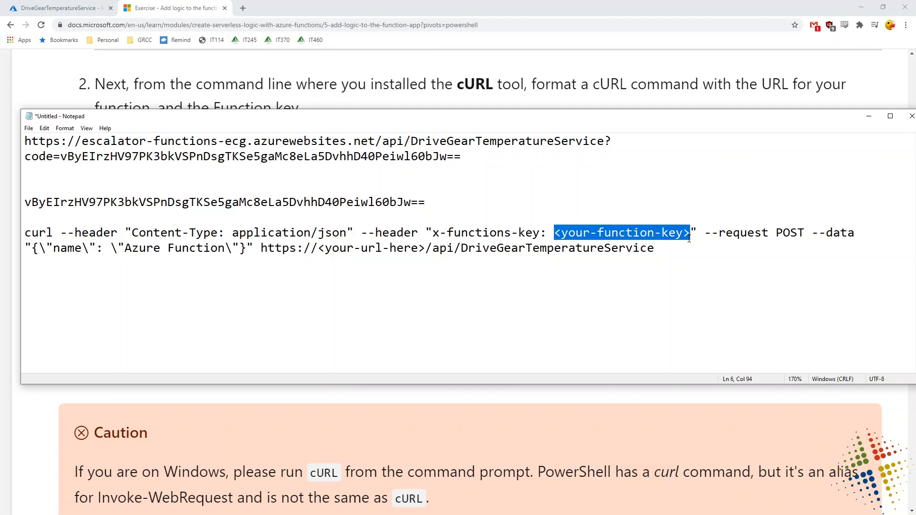
{"action": "left_click_drag", "start_coordinate": [426, 202], "coordinate": [17, 200]}
{"action": "right_click", "coordinate": [121, 203]}
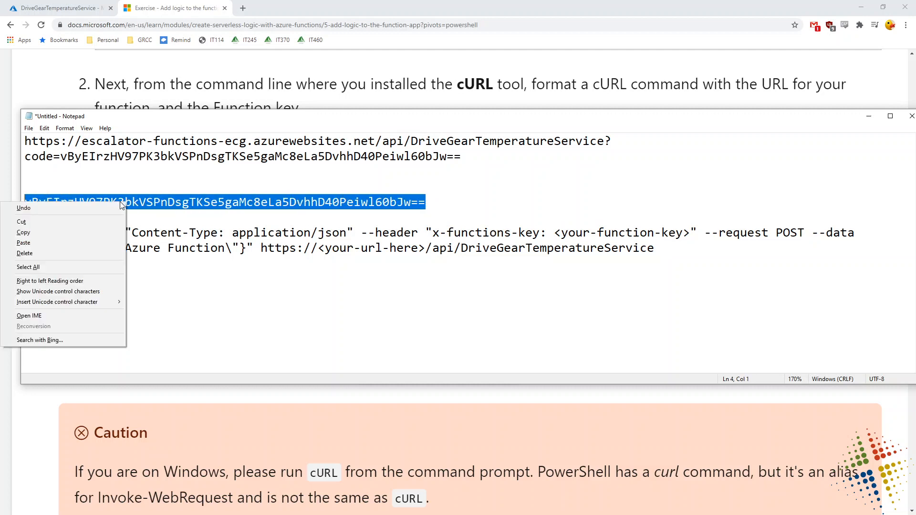
{"action": "left_click", "coordinate": [107, 233]}
{"action": "left_click", "coordinate": [598, 233]}
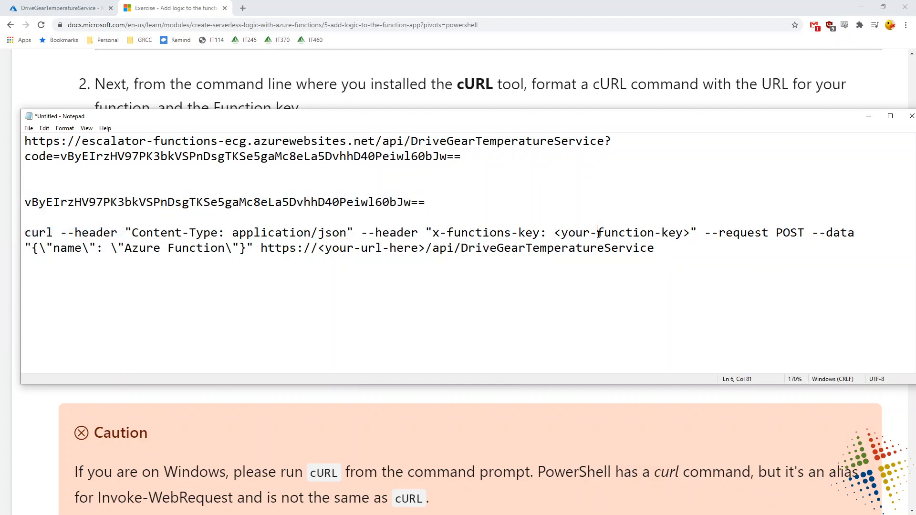
{"action": "left_click_drag", "start_coordinate": [694, 232], "coordinate": [556, 234]}
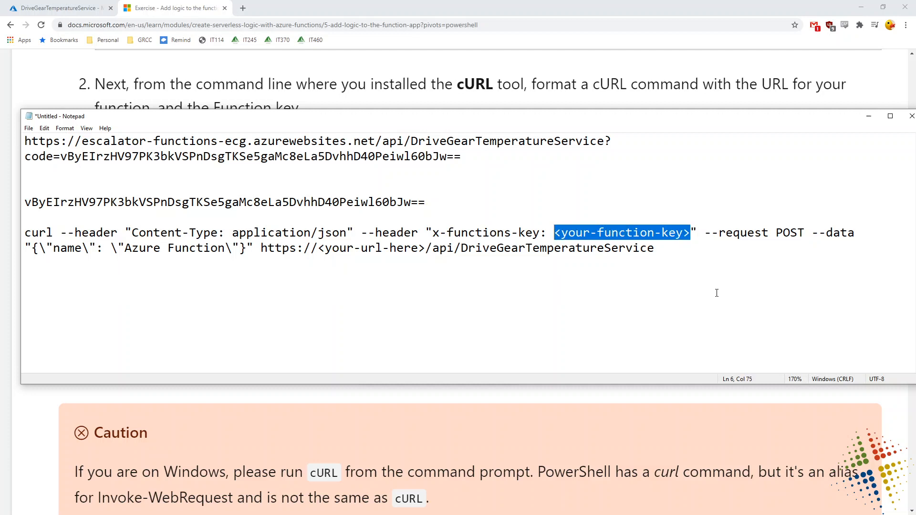
{"action": "key", "text": "ctrl+v"}
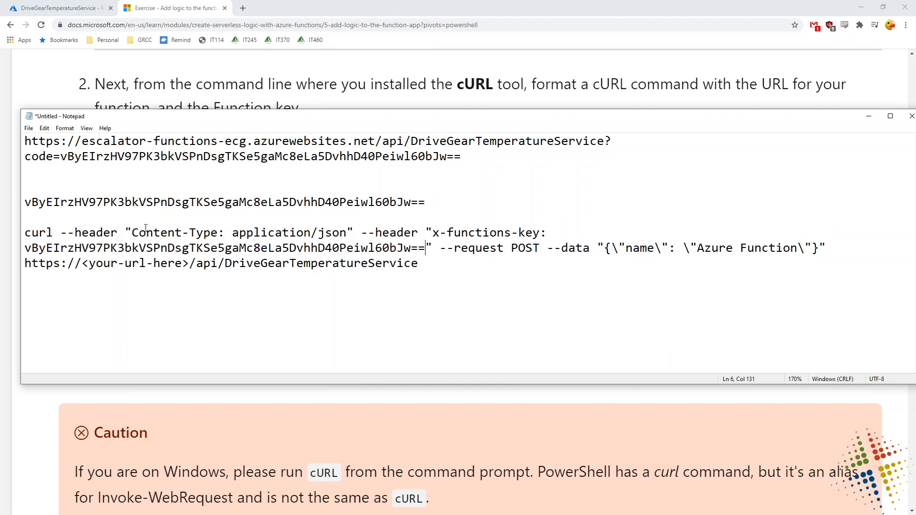
Review the cURL command's headers, request method, data and URL placeholder, and compare its URL with the function URL.
{"action": "double_click", "coordinate": [41, 233]}
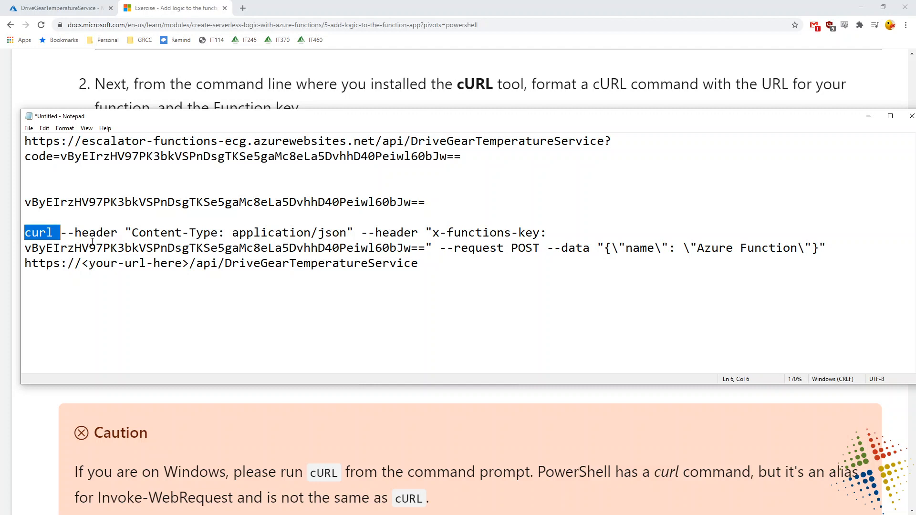
{"action": "left_click_drag", "start_coordinate": [68, 233], "coordinate": [434, 249]}
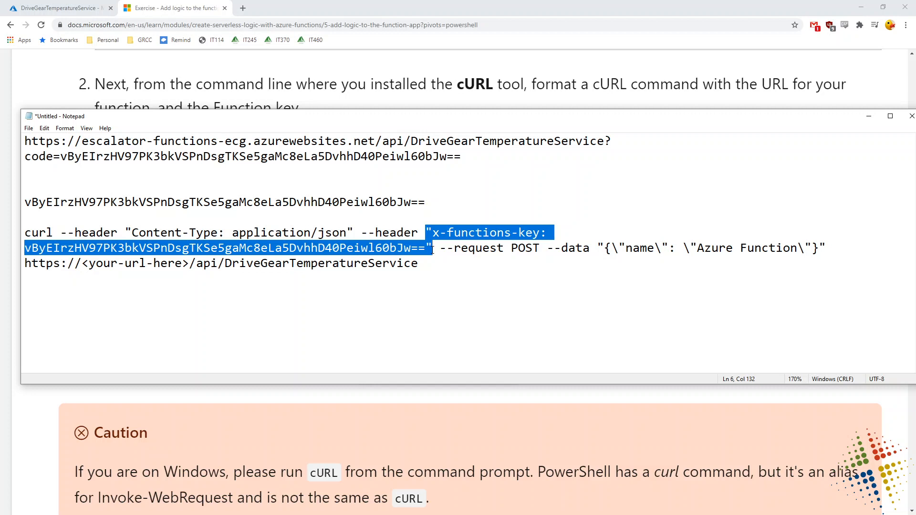
{"action": "left_click_drag", "start_coordinate": [536, 250], "coordinate": [439, 252]}
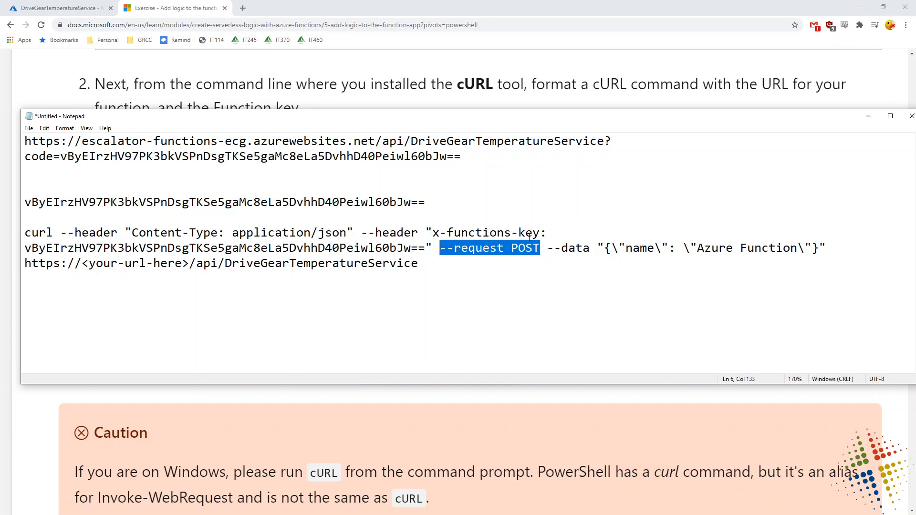
{"action": "left_click_drag", "start_coordinate": [843, 249], "coordinate": [547, 253]}
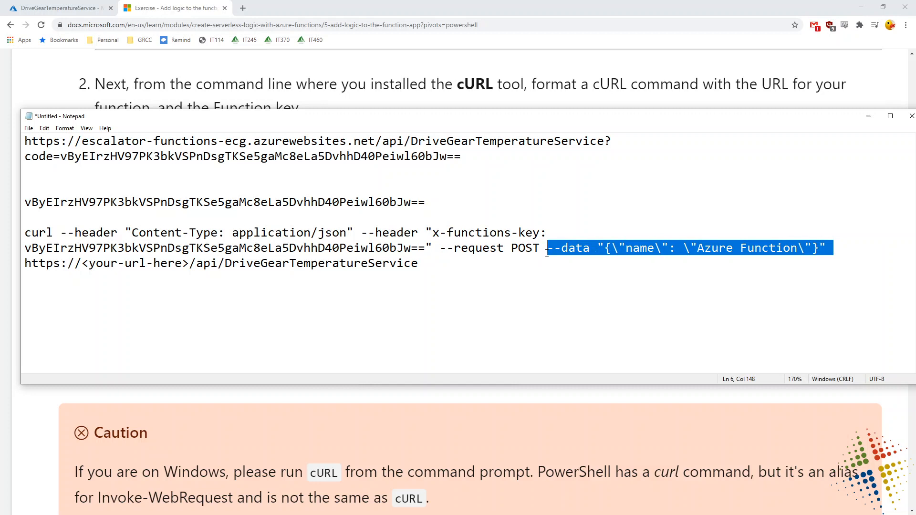
{"action": "left_click_drag", "start_coordinate": [424, 265], "coordinate": [38, 263]}
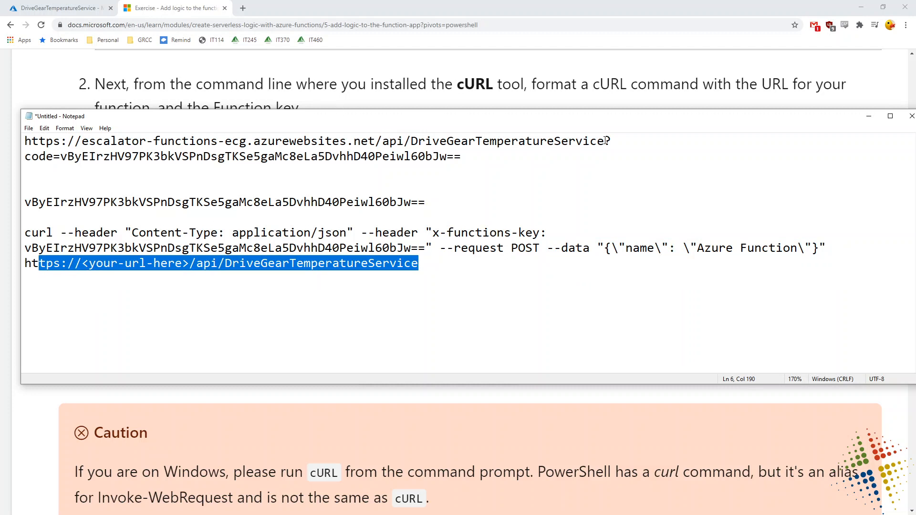
{"action": "left_click_drag", "start_coordinate": [605, 142], "coordinate": [18, 131]}
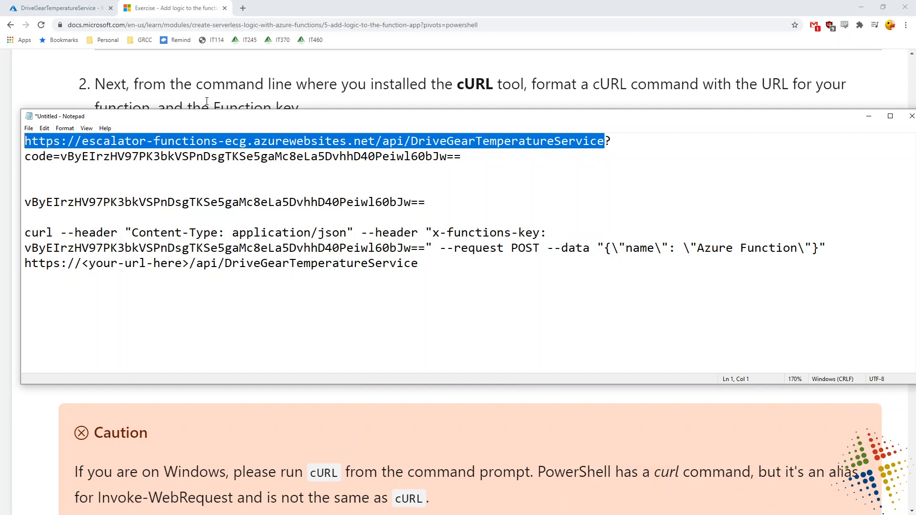
{"action": "left_click_drag", "start_coordinate": [612, 142], "coordinate": [23, 141]}
{"action": "left_click", "coordinate": [119, 142]}
{"action": "left_click_drag", "start_coordinate": [82, 144], "coordinate": [376, 141]}
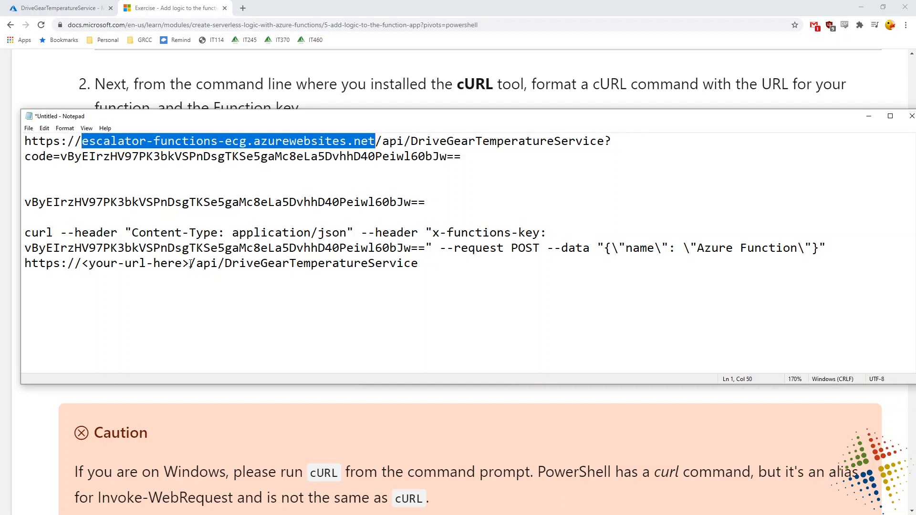
{"action": "left_click_drag", "start_coordinate": [190, 263], "coordinate": [81, 264]}
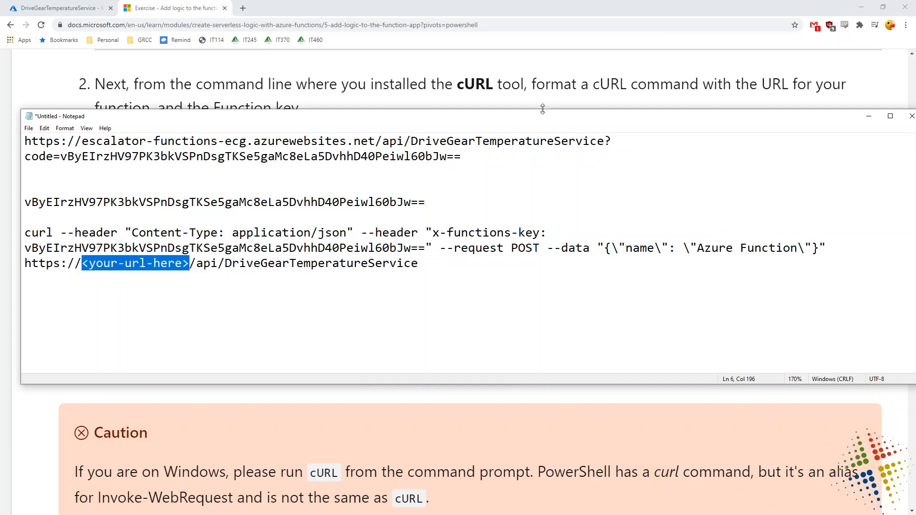
{"action": "left_click_drag", "start_coordinate": [604, 141], "coordinate": [23, 141]}
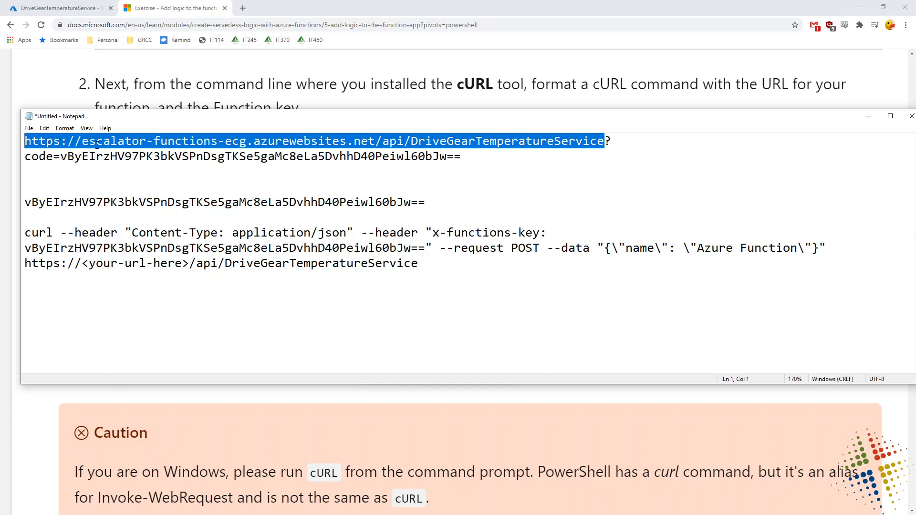
{"action": "left_click_drag", "start_coordinate": [422, 270], "coordinate": [23, 266]}
{"action": "key", "text": "ctrl+v"}
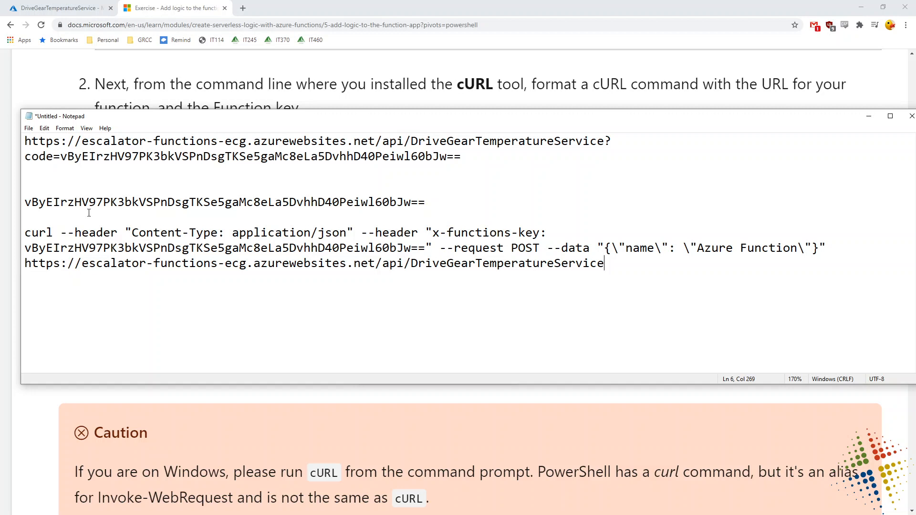
Turn Word Wrap off to check that the cURL command is one continuous line, and turn it back on.
{"action": "left_click", "coordinate": [65, 128]}
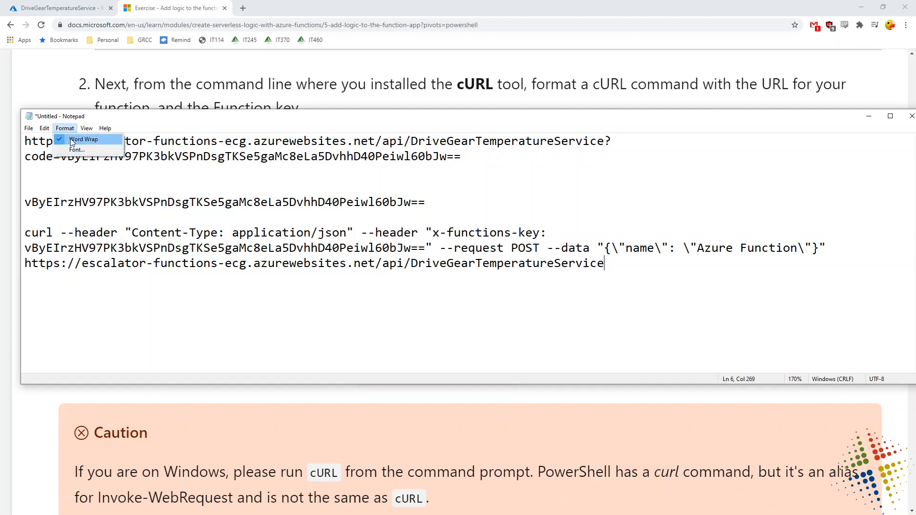
{"action": "left_click", "coordinate": [76, 140]}
{"action": "left_click", "coordinate": [60, 217]}
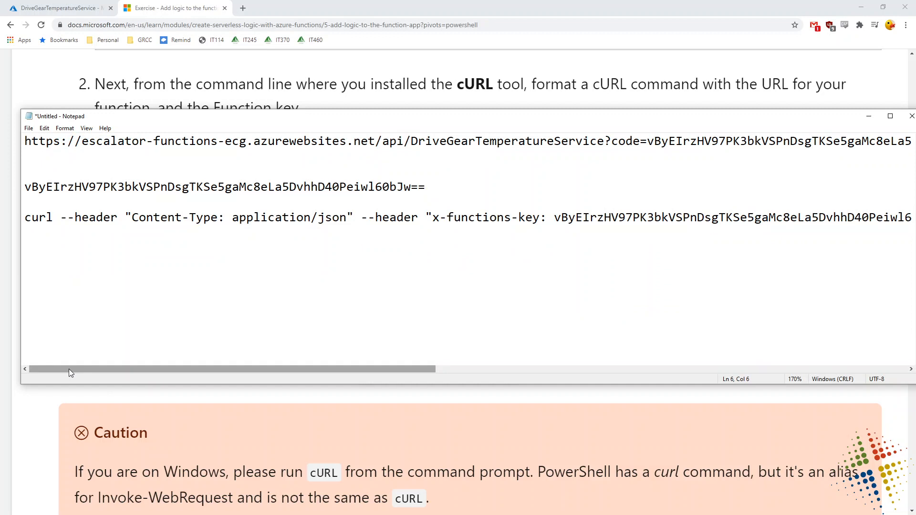
{"action": "mouse_move", "coordinate": [69, 369]}
{"action": "left_mouse_down"}
{"action": "mouse_move", "coordinate": [597, 399]}
{"action": "mouse_move", "coordinate": [286, 390]}
{"action": "mouse_move", "coordinate": [54, 366]}
{"action": "left_mouse_up"}
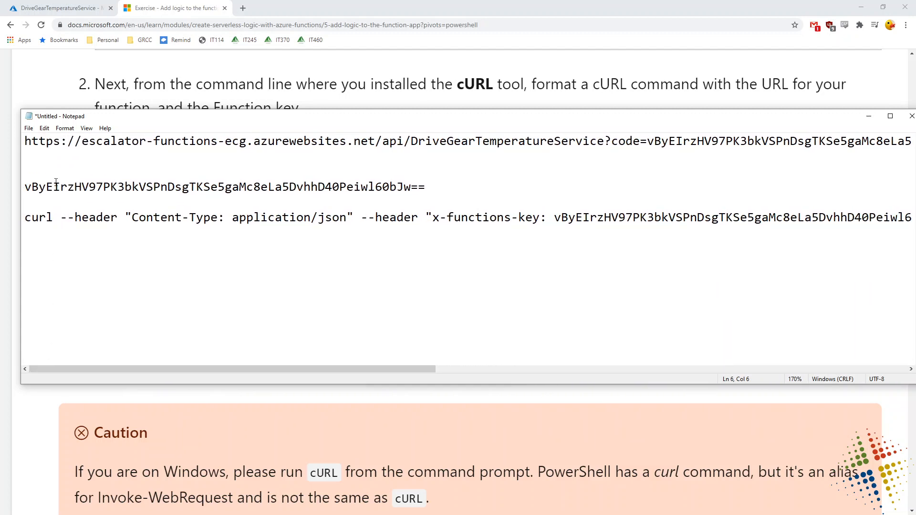
{"action": "left_click", "coordinate": [64, 128]}
{"action": "left_click", "coordinate": [79, 139]}
{"action": "left_click", "coordinate": [244, 292]}
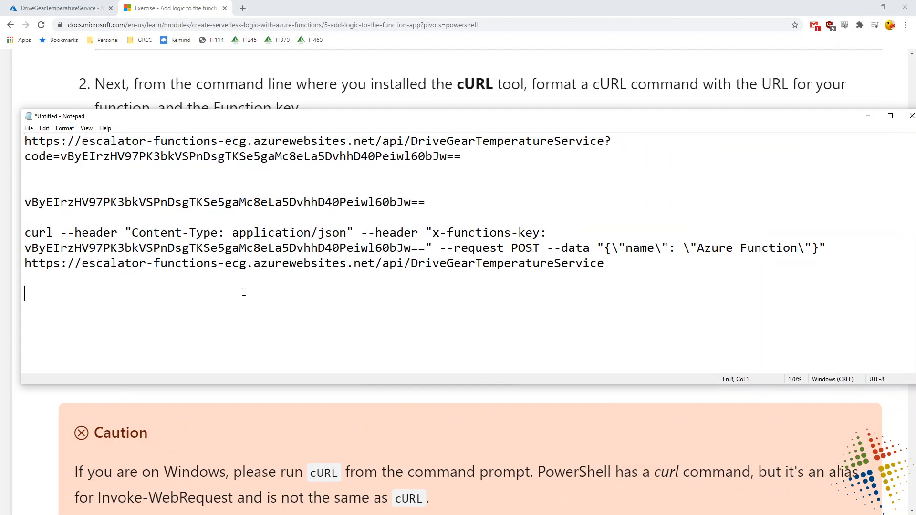
Copy the completed cURL command from Notepad, switch to Command Prompt, and change to the root directory with cd\ in enlarged text.
{"action": "left_click_drag", "start_coordinate": [622, 265], "coordinate": [24, 233]}
{"action": "right_click", "coordinate": [84, 237]}
{"action": "left_click", "coordinate": [85, 266]}
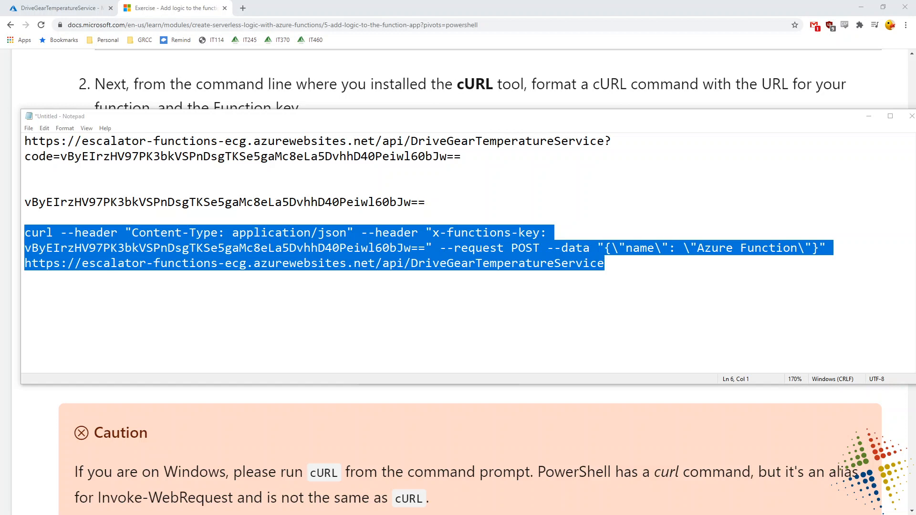
{"action": "left_click_drag", "start_coordinate": [125, 69], "coordinate": [316, 99]}
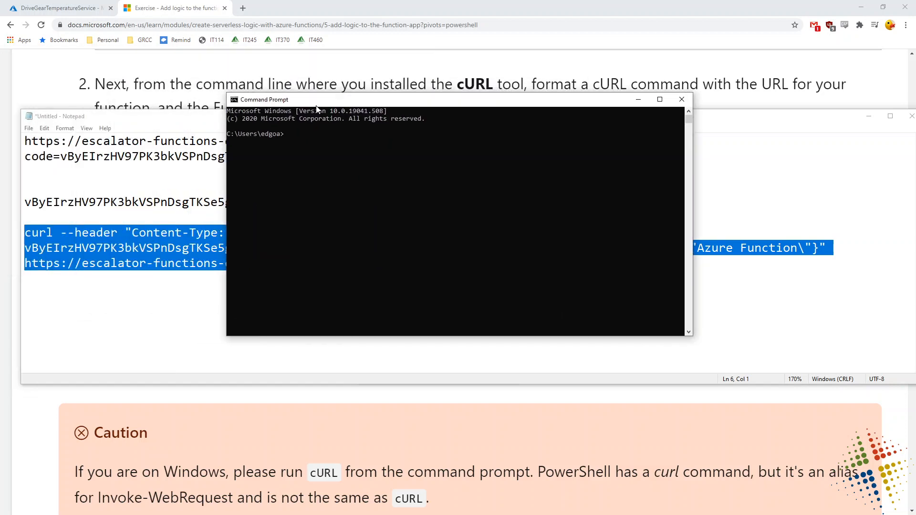
{"action": "type", "text": "cd\\"}
{"action": "key", "text": "Return"}
{"action": "scroll", "coordinate": [291, 220], "scroll_direction": "up", "scroll_amount": 4, "text": "ctrl"}
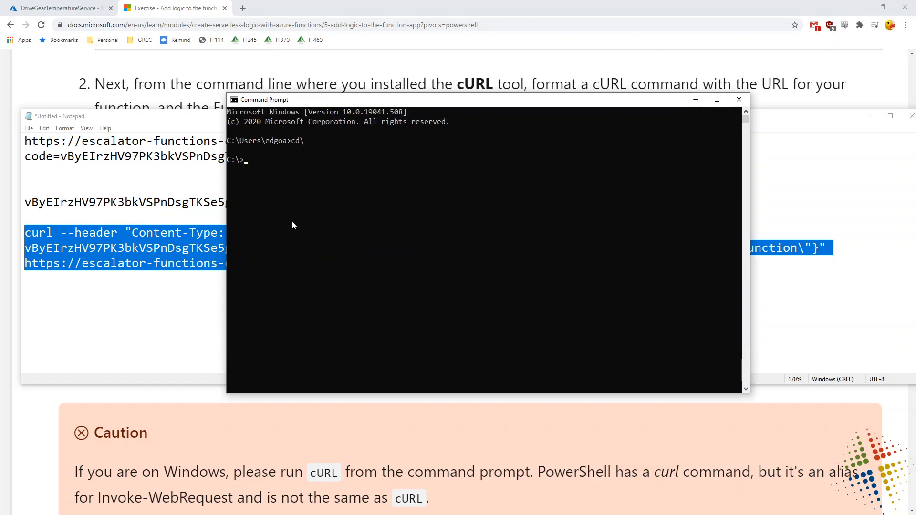
Run the copied cURL command, including the function key header, in Command Prompt and check the function's response.
{"action": "key", "text": "ctrl+v"}
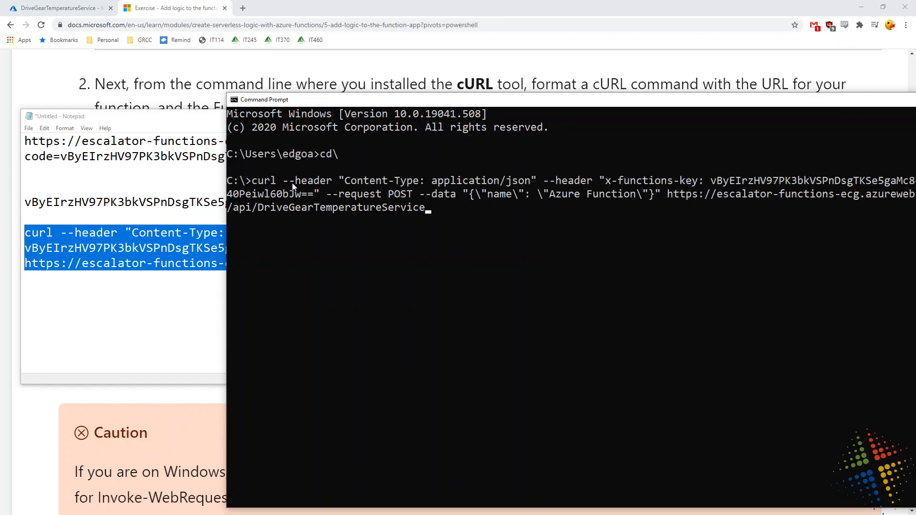
{"action": "key", "text": "Return"}
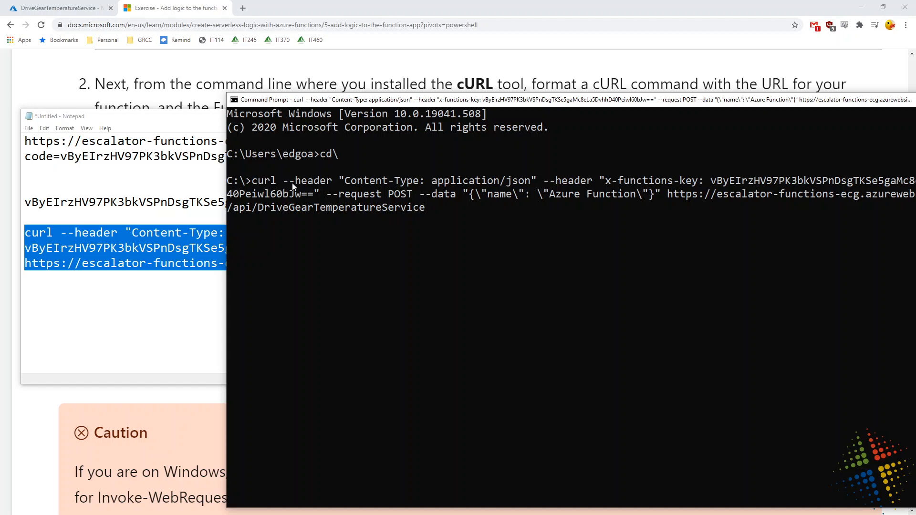
{"action": "left_click_drag", "start_coordinate": [439, 100], "coordinate": [286, 91]}
{"action": "left_click_drag", "start_coordinate": [559, 174], "coordinate": [691, 172]}
{"action": "right_click", "coordinate": [691, 172]}
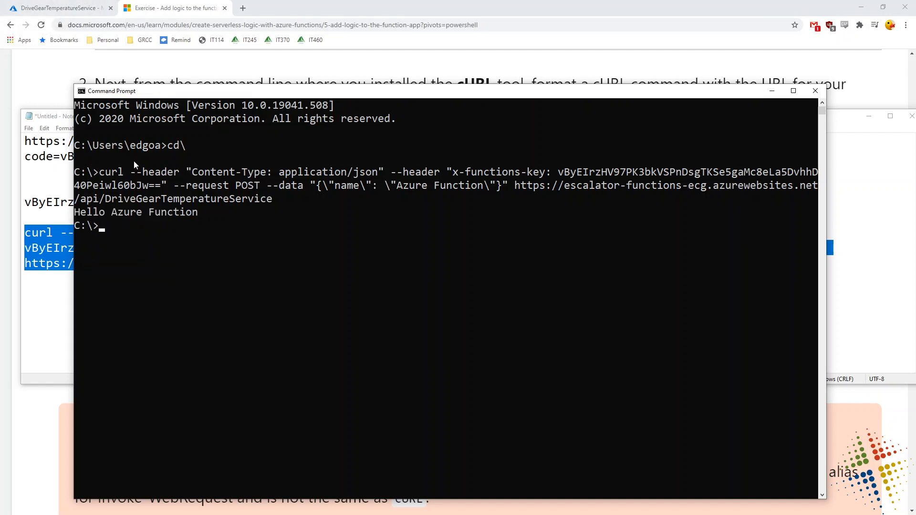
{"action": "left_click_drag", "start_coordinate": [194, 214], "coordinate": [71, 221]}
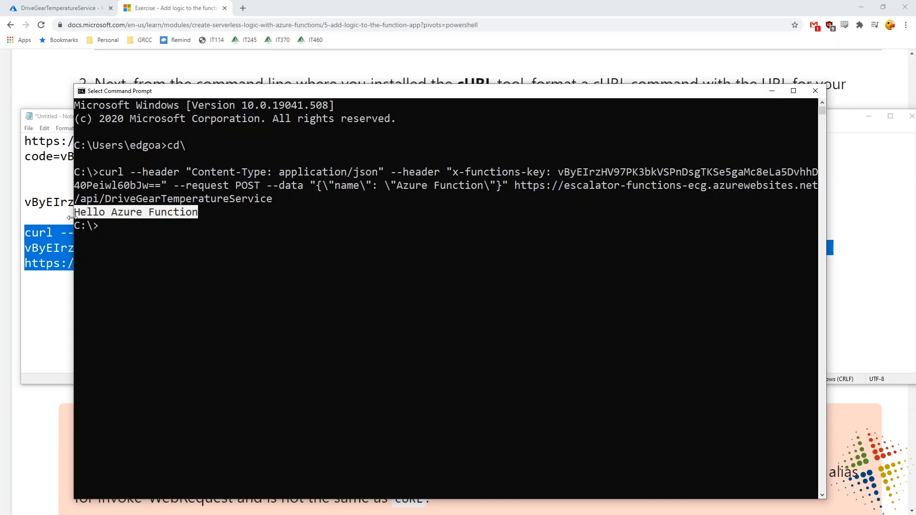
Recall the previous cURL command, replace the name value in its request data with a person's first name, and run it.
{"action": "key", "text": "Up"}
{"action": "key", "text": "Left"}
{"action": "key", "text": "Left"}
{"action": "key", "text": "Left"}
{"action": "key", "text": "Left"}
{"action": "key", "text": "Left"}
{"action": "key", "text": "Left"}
{"action": "key", "text": "Left"}
{"action": "key", "text": "Left"}
{"action": "key", "text": "Left"}
{"action": "key", "text": "Left"}
{"action": "key", "text": "Left"}
{"action": "key", "text": "Left"}
{"action": "key", "text": "Left"}
{"action": "key", "text": "Left"}
{"action": "key", "text": "Left"}
{"action": "key", "text": "Left"}
{"action": "key", "text": "Left"}
{"action": "key", "text": "Left"}
{"action": "key", "text": "Left"}
{"action": "key", "text": "Left"}
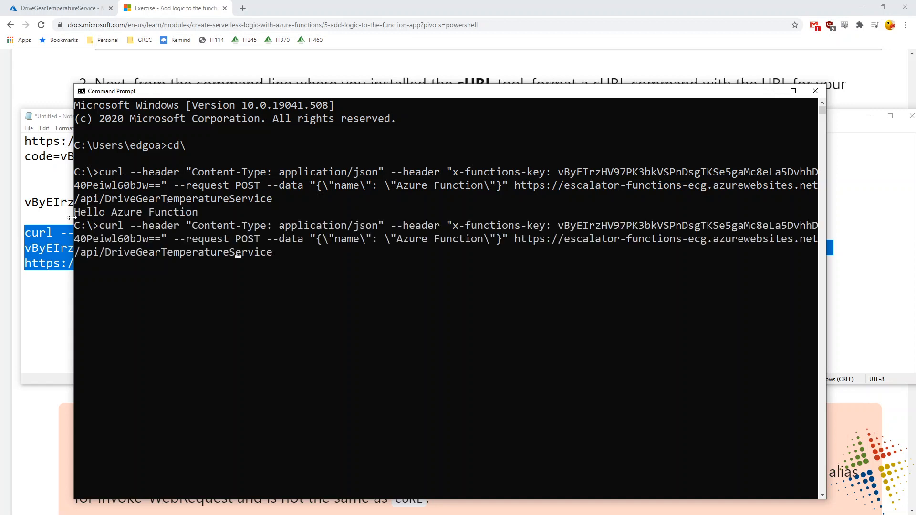
{"action": "key", "text": "Left"}
{"action": "key", "text": "Left"}
{"action": "key", "text": "Left"}
{"action": "key", "text": "Left"}
{"action": "key", "text": "Left"}
{"action": "key", "text": "Left"}
{"action": "key", "text": "Left"}
{"action": "key", "text": "Left"}
{"action": "key", "text": "Left"}
{"action": "key", "text": "Left"}
{"action": "key", "text": "Left"}
{"action": "key", "text": "Left"}
{"action": "key", "text": "Left"}
{"action": "key", "text": "Left"}
{"action": "key", "text": "Left"}
{"action": "key", "text": "Left"}
{"action": "key", "text": "Left"}
{"action": "key", "text": "Left"}
{"action": "key", "text": "Left"}
{"action": "key", "text": "Left"}
{"action": "key", "text": "Left"}
{"action": "key", "text": "Left"}
{"action": "key", "text": "BackSpace"}
{"action": "key", "text": "BackSpace"}
{"action": "key", "text": "BackSpace"}
{"action": "key", "text": "BackSpace"}
{"action": "key", "text": "BackSpace"}
{"action": "key", "text": "BackSpace"}
{"action": "key", "text": "BackSpace"}
{"action": "key", "text": "BackSpace"}
{"action": "key", "text": "BackSpace"}
{"action": "key", "text": "BackSpace"}
{"action": "key", "text": "BackSpace"}
{"action": "key", "text": "BackSpace"}
{"action": "key", "text": "BackSpace"}
{"action": "key", "text": "BackSpace"}
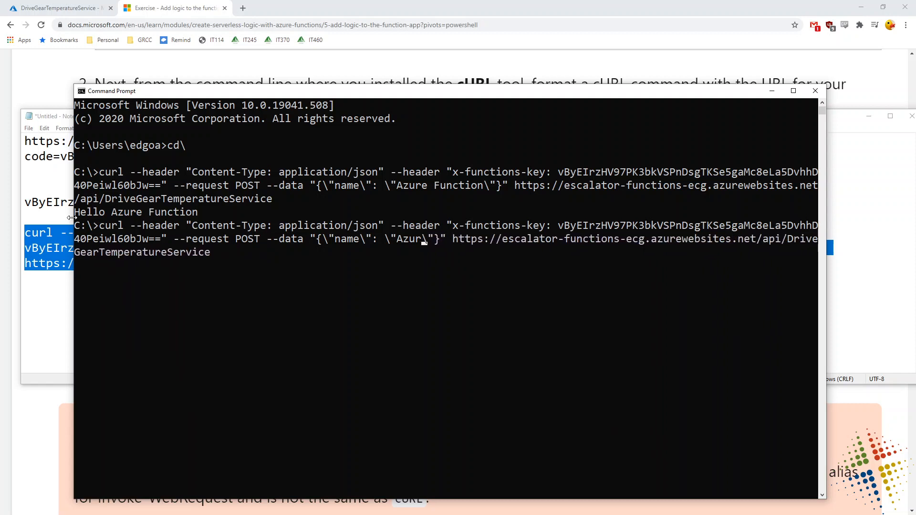
{"action": "type", "text": "Ed"}
{"action": "key", "text": "Return"}
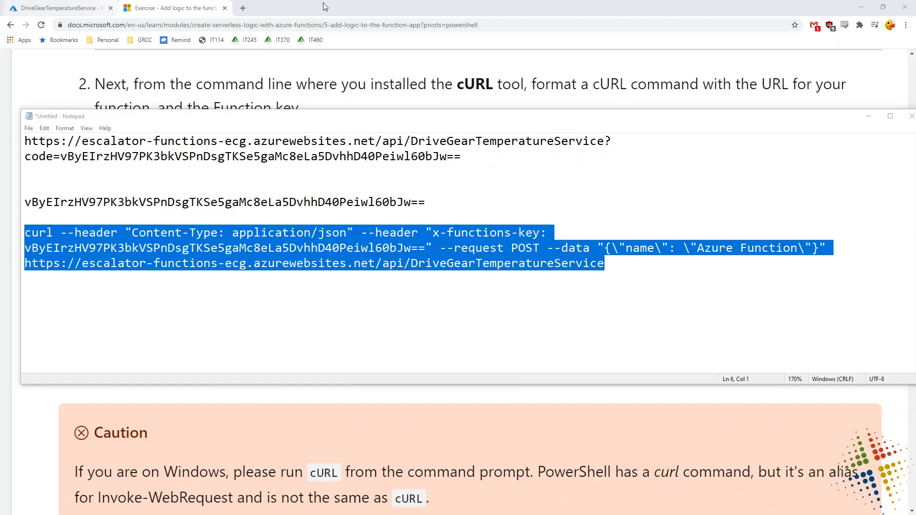
Return to the exercise page and read the Caution note about cURL versus PowerShell's curl alias for Invoke-WebRequest.
{"action": "left_click", "coordinate": [365, 3]}
{"action": "scroll", "coordinate": [538, 327], "scroll_direction": "down", "scroll_amount": 1}
{"action": "scroll", "coordinate": [540, 331], "scroll_direction": "down", "scroll_amount": 5}
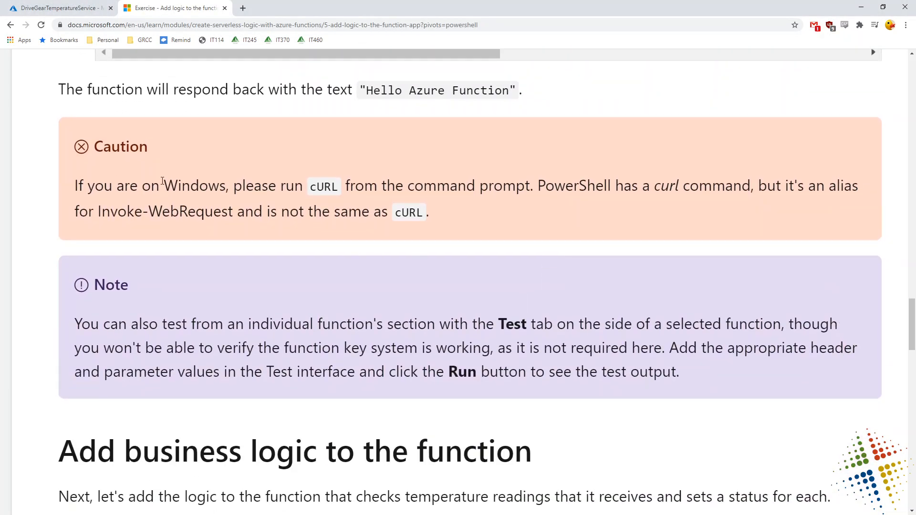
{"action": "left_click_drag", "start_coordinate": [537, 186], "coordinate": [701, 187]}
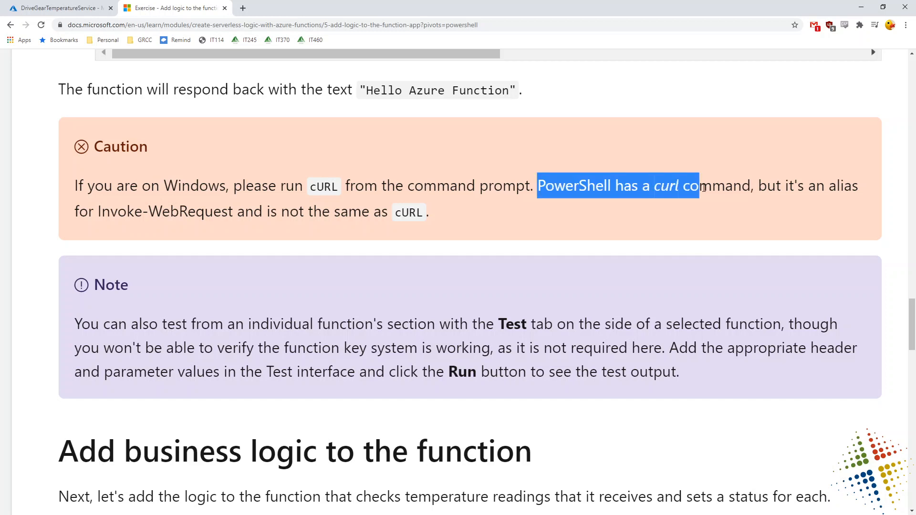
{"action": "double_click", "coordinate": [665, 186]}
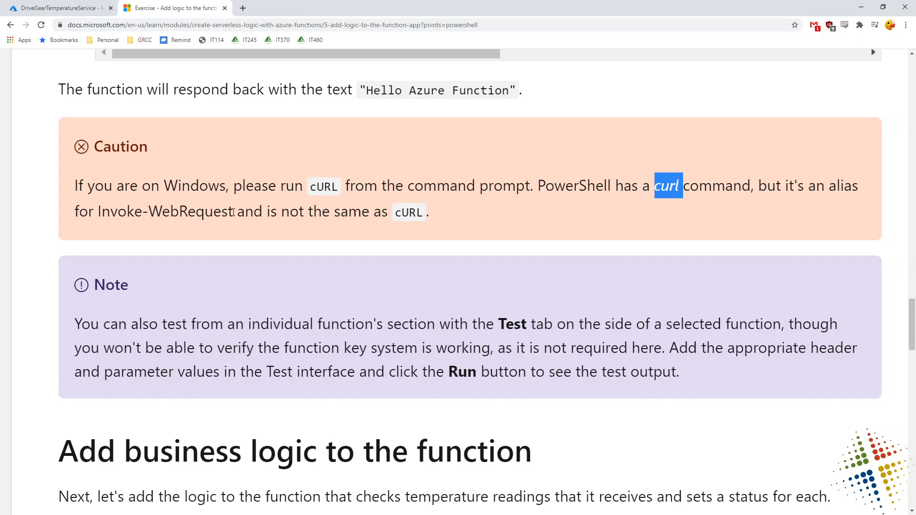
{"action": "left_click_drag", "start_coordinate": [234, 212], "coordinate": [91, 212]}
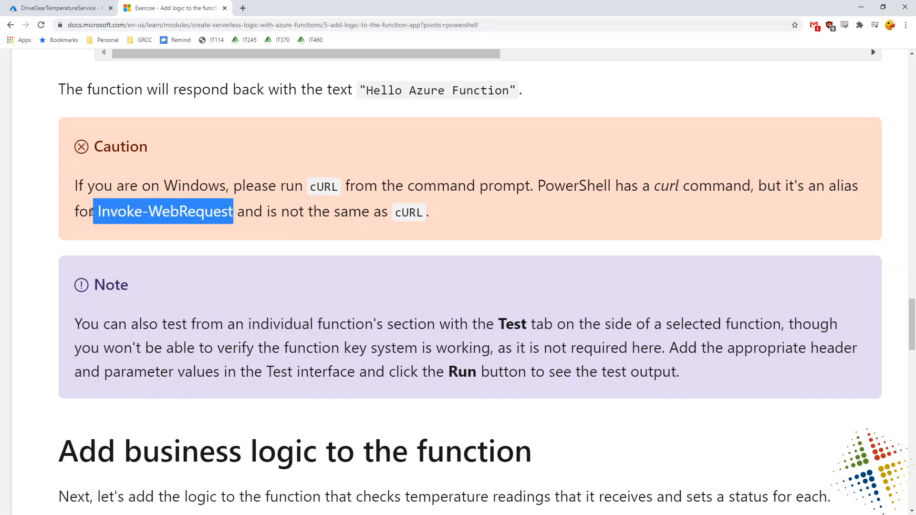
Read the exercise's Note about the Test tab and open the test pane for DriveGearTemperatureService's code in the Azure portal.
{"action": "scroll", "coordinate": [95, 213], "scroll_direction": "down", "scroll_amount": 3}
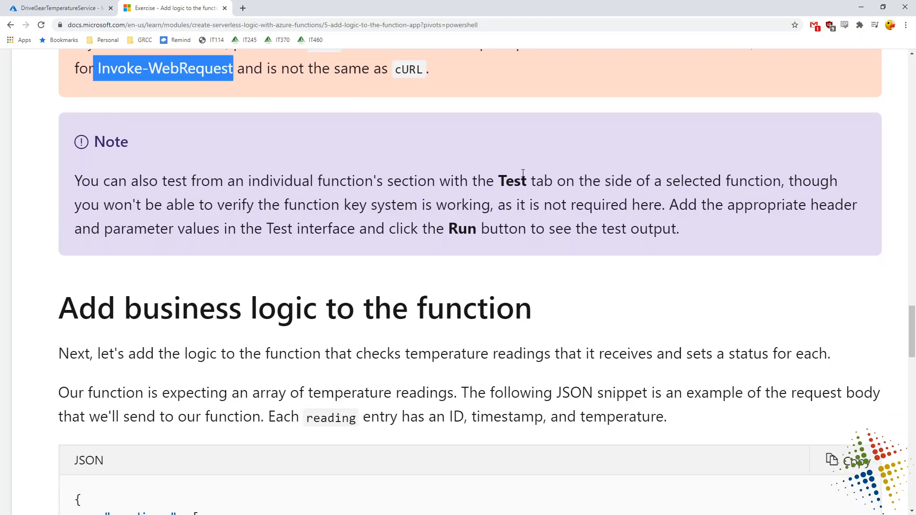
{"action": "left_click_drag", "start_coordinate": [557, 182], "coordinate": [498, 183]}
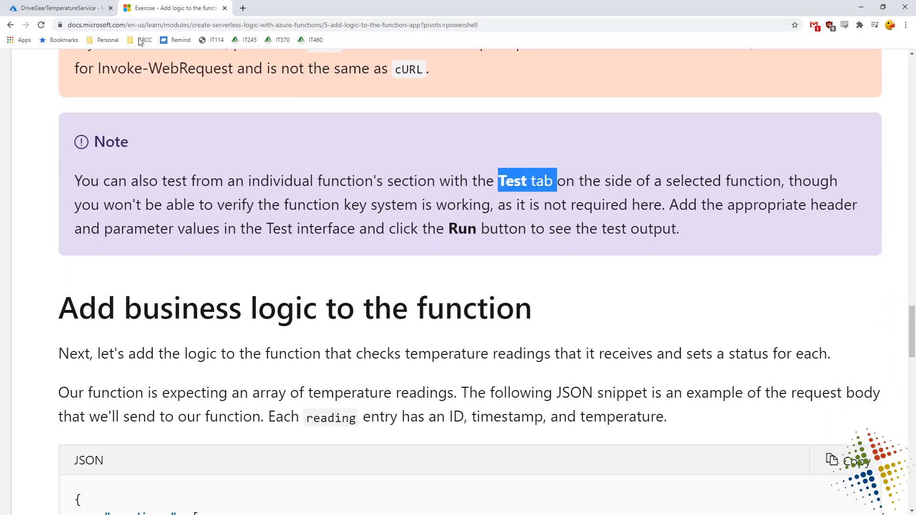
{"action": "left_click", "coordinate": [34, 6]}
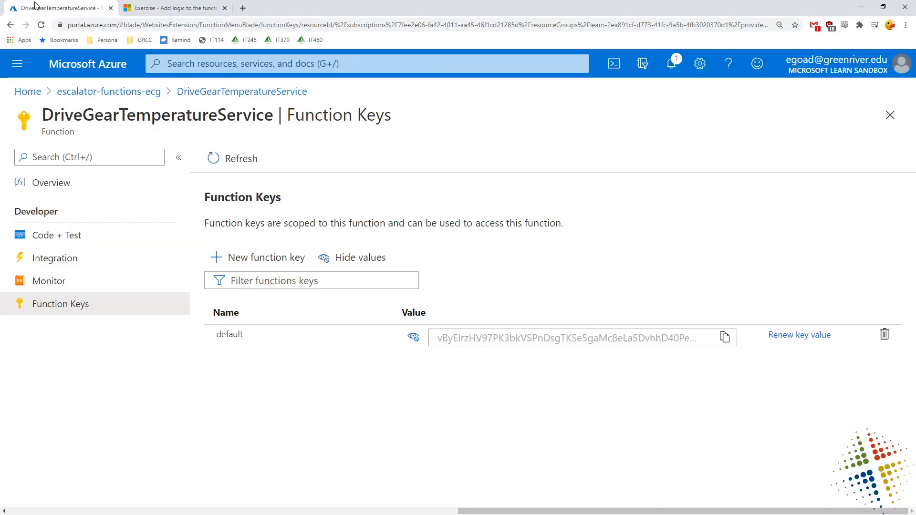
{"action": "left_click", "coordinate": [61, 239]}
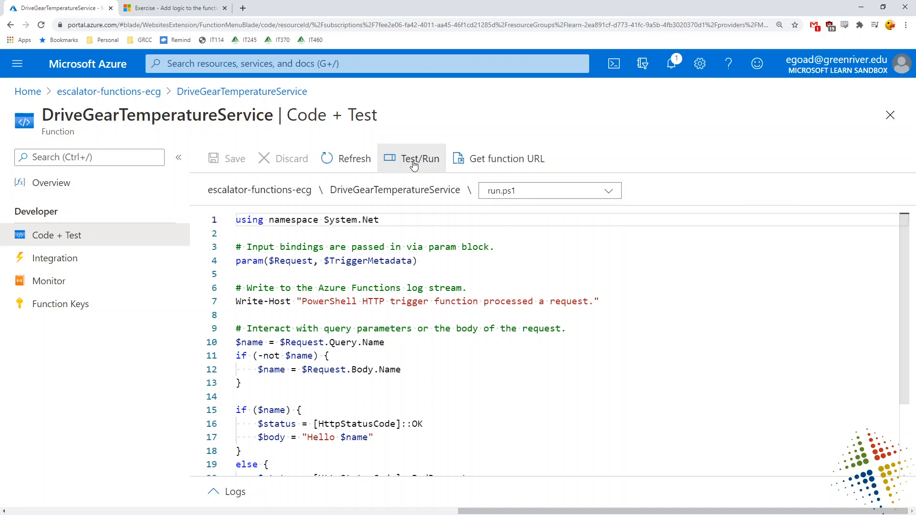
{"action": "left_click", "coordinate": [413, 163]}
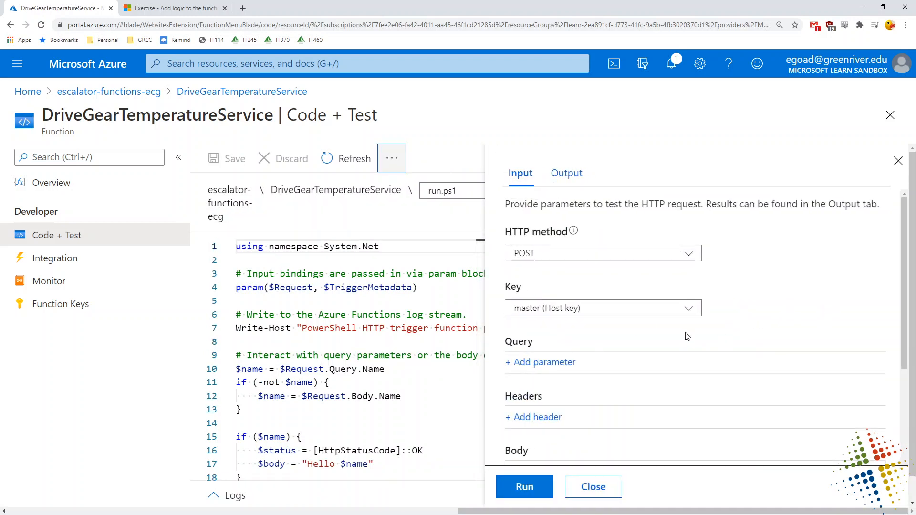
{"action": "left_click", "coordinate": [536, 419]}
{"action": "scroll", "coordinate": [901, 270], "scroll_direction": "down", "scroll_amount": 2}
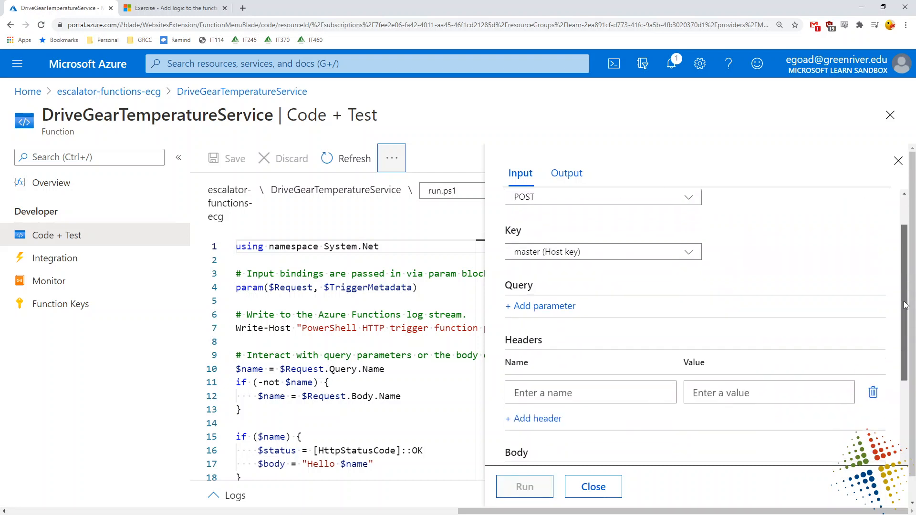
{"action": "left_click", "coordinate": [598, 347]}
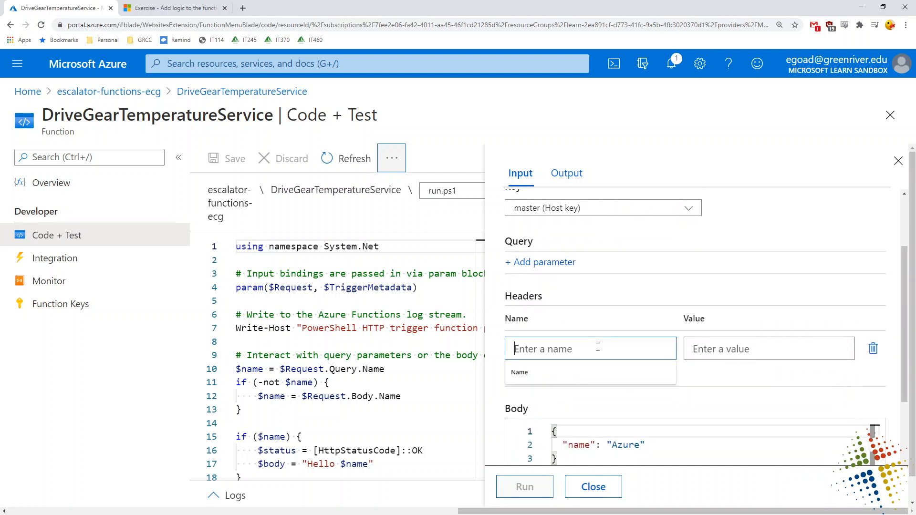
{"action": "left_click", "coordinate": [874, 350]}
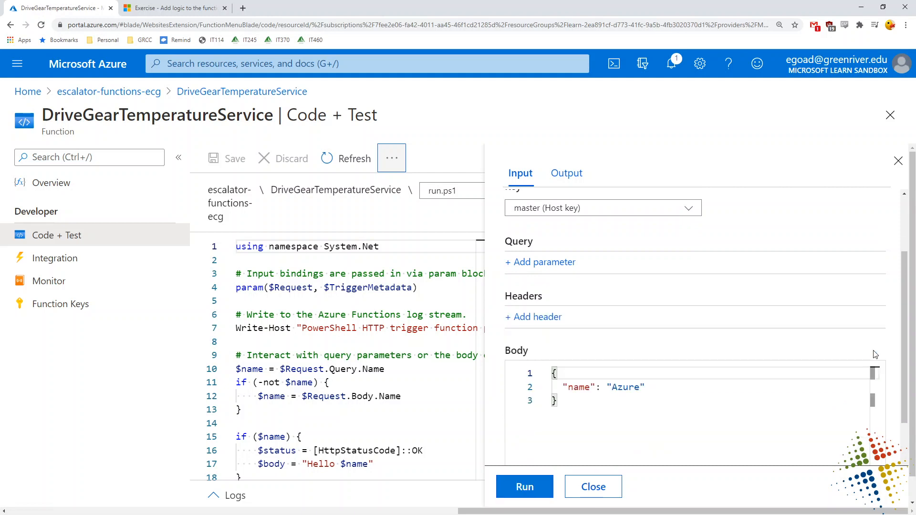
Set the name value in the test request body to TestUser and run the function.
{"action": "double_click", "coordinate": [625, 387]}
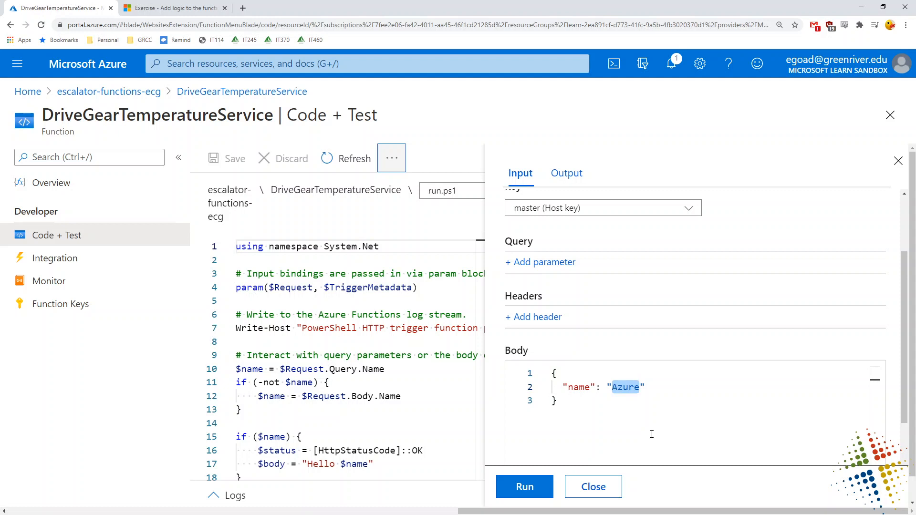
{"action": "type", "text": "TestUser"}
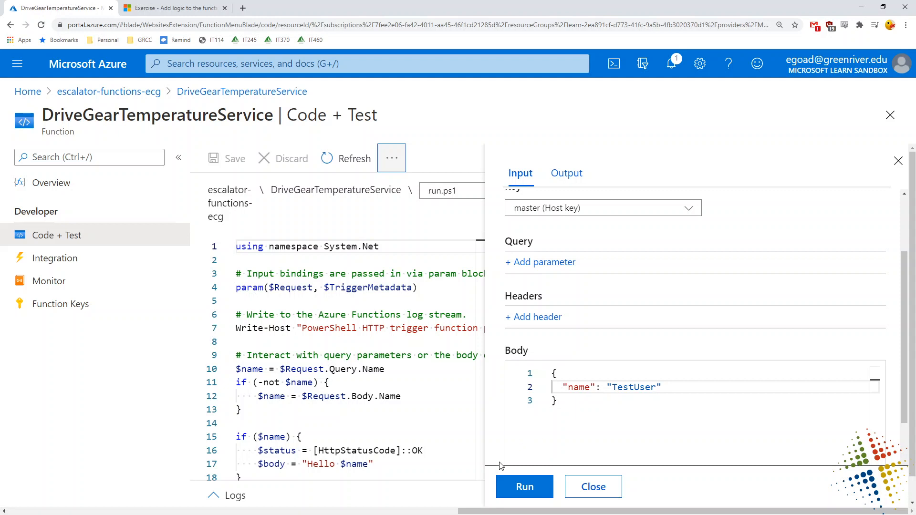
{"action": "left_click", "coordinate": [514, 487]}
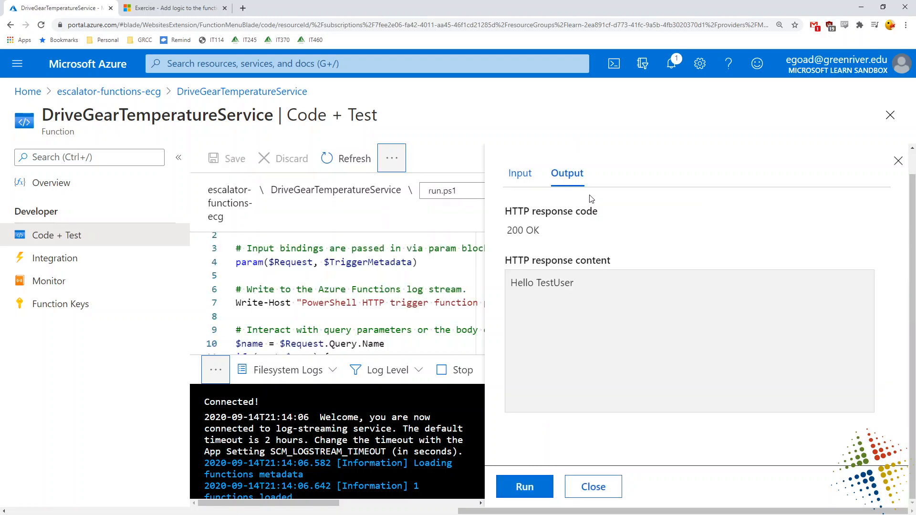
Check the test run's HTTP response content and response code, and close the test pane and the logs.
{"action": "left_click_drag", "start_coordinate": [575, 283], "coordinate": [505, 253]}
{"action": "left_click", "coordinate": [550, 232]}
{"action": "left_click_drag", "start_coordinate": [549, 233], "coordinate": [508, 230]}
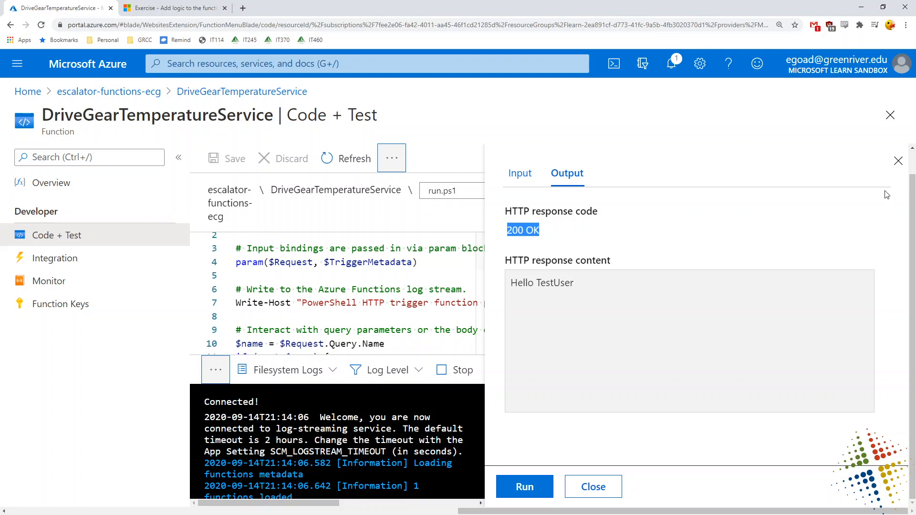
{"action": "left_click", "coordinate": [899, 163]}
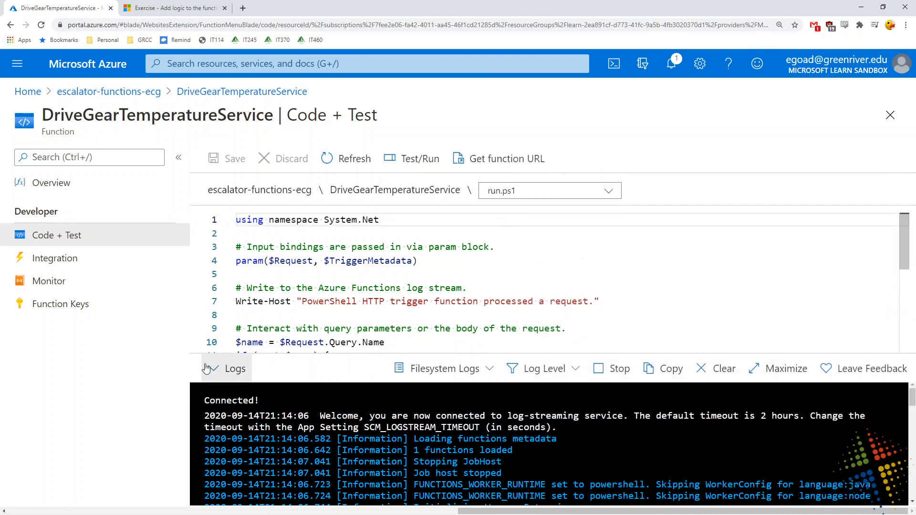
{"action": "left_click", "coordinate": [224, 369]}
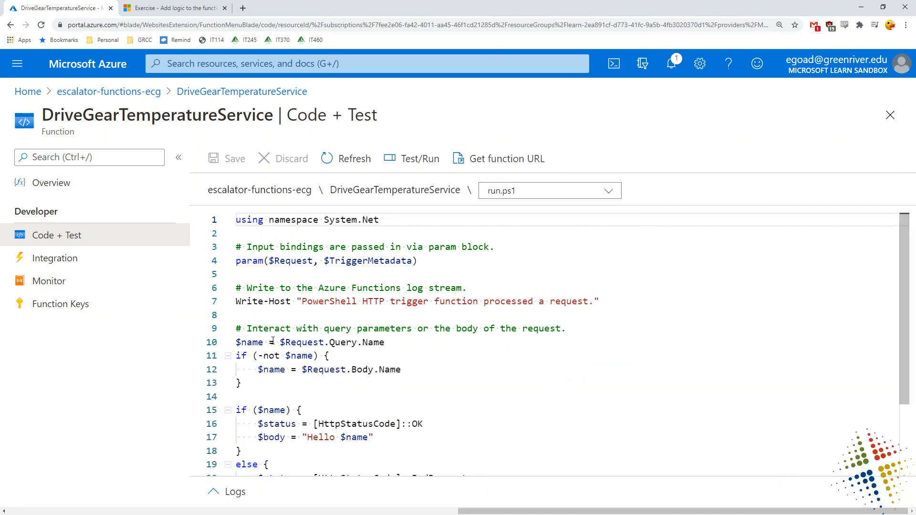
Review the function's Monitor invocations, log stream and log level options, and return to Code + Test.
{"action": "left_click", "coordinate": [60, 286]}
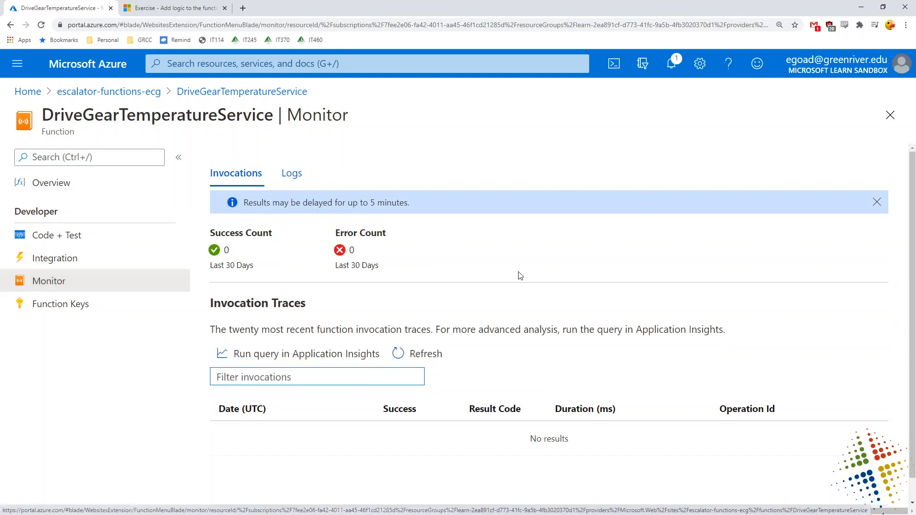
{"action": "scroll", "coordinate": [595, 405], "scroll_direction": "down", "scroll_amount": 1}
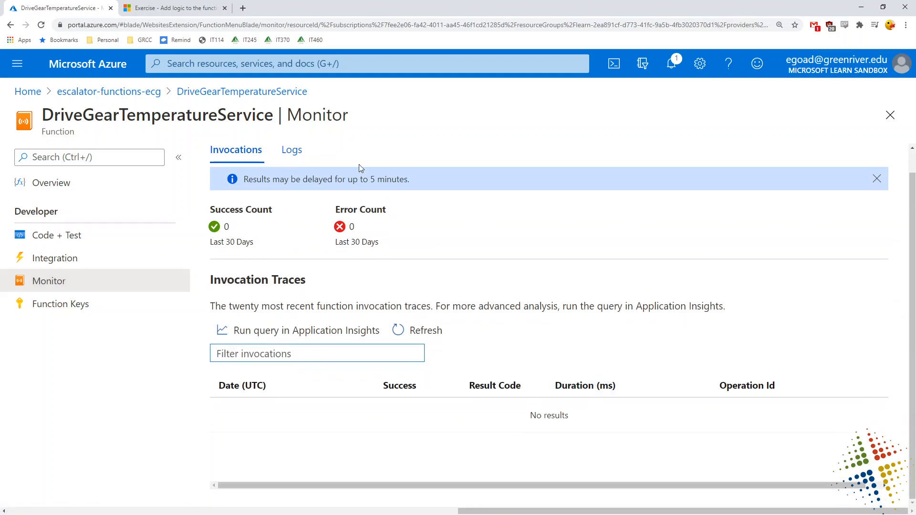
{"action": "left_click", "coordinate": [290, 151]}
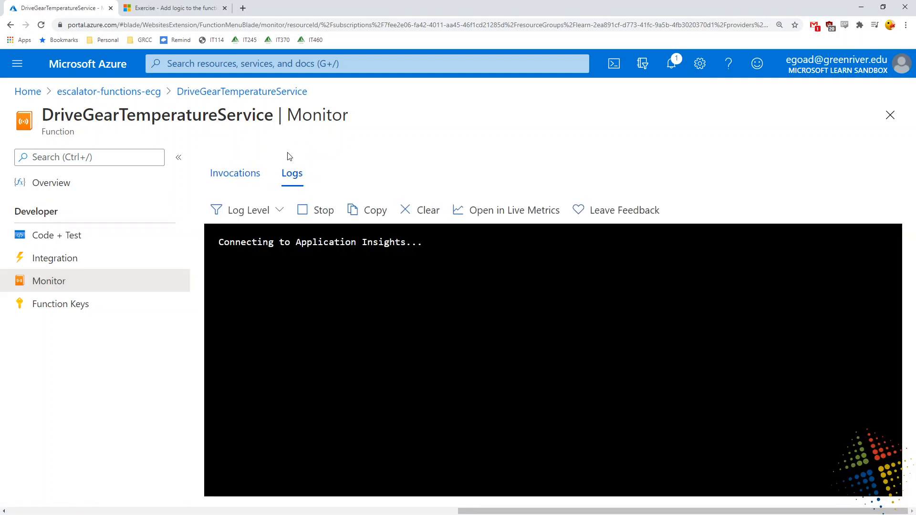
{"action": "left_click", "coordinate": [235, 212]}
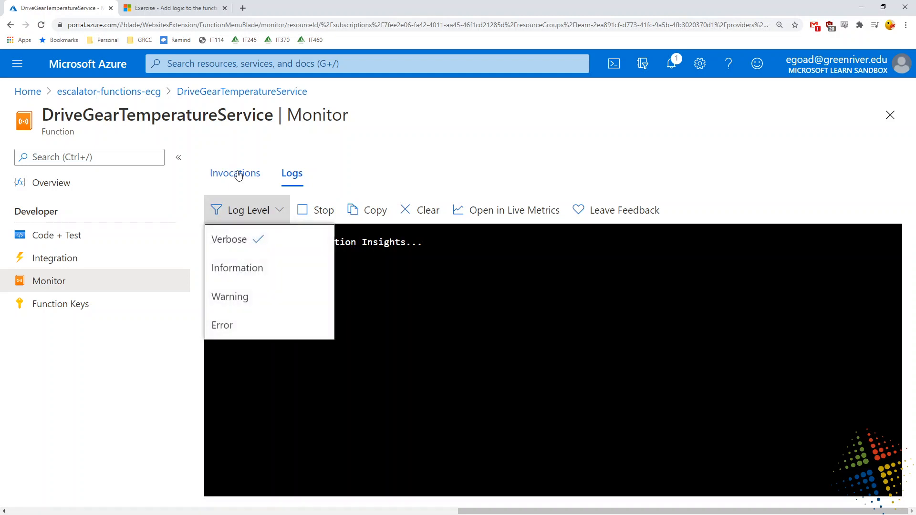
{"action": "left_click", "coordinate": [242, 173]}
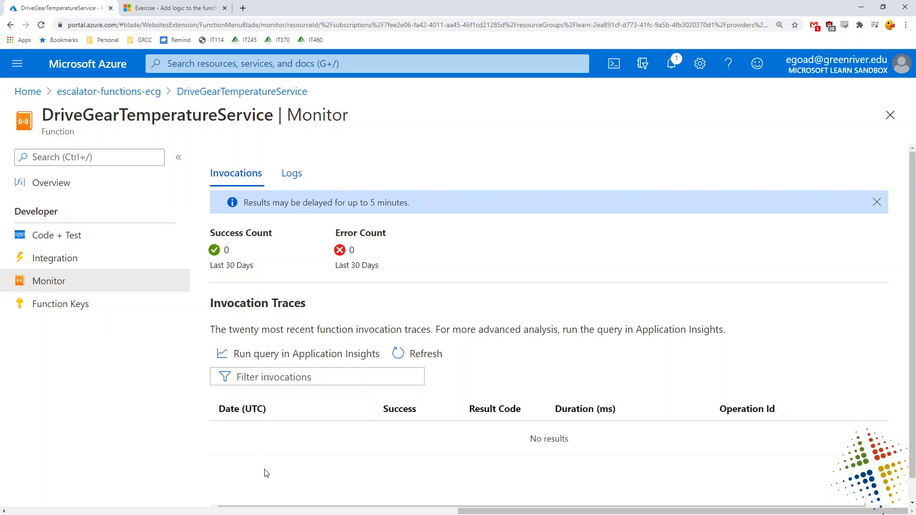
{"action": "left_click", "coordinate": [73, 250]}
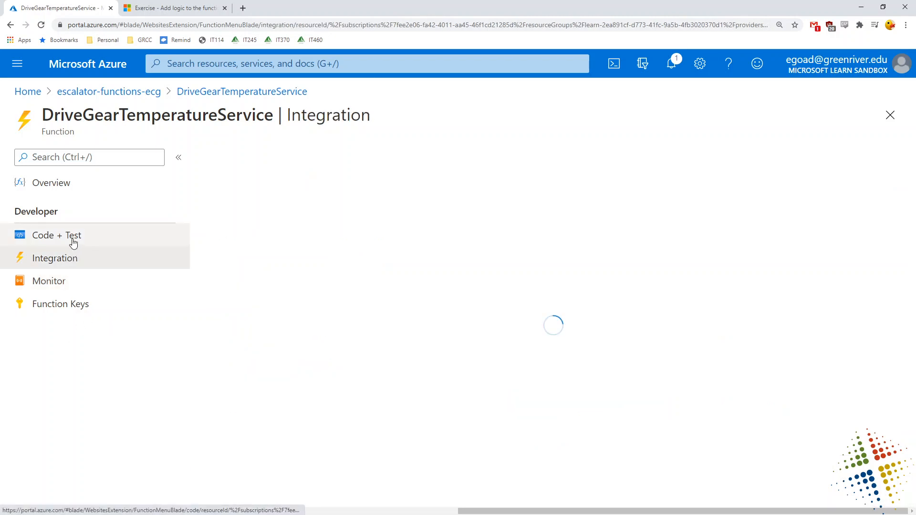
{"action": "left_click", "coordinate": [71, 238]}
Return to the exercise page and examine the sample JSON request body, including each reading's driveGearId, timestamp and temperature.
{"action": "left_click", "coordinate": [179, 5]}
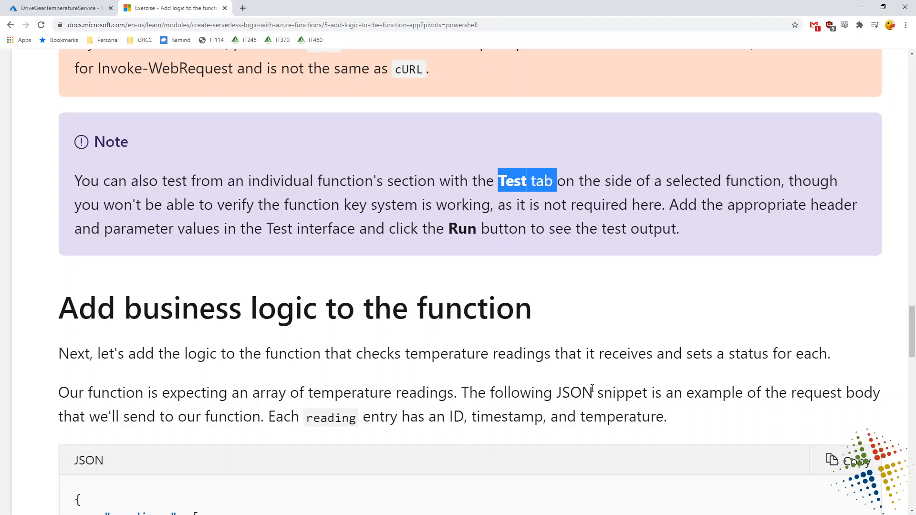
{"action": "scroll", "coordinate": [592, 389], "scroll_direction": "down", "scroll_amount": 4}
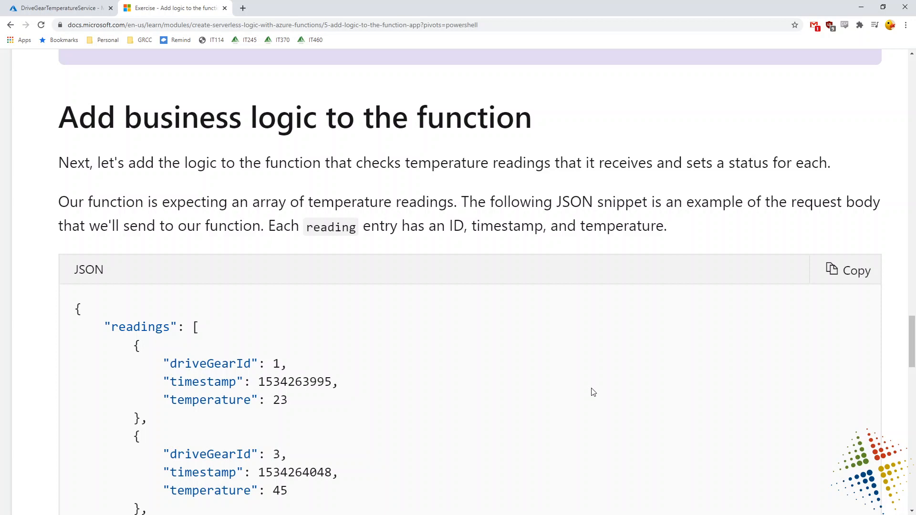
{"action": "scroll", "coordinate": [591, 390], "scroll_direction": "down", "scroll_amount": 4}
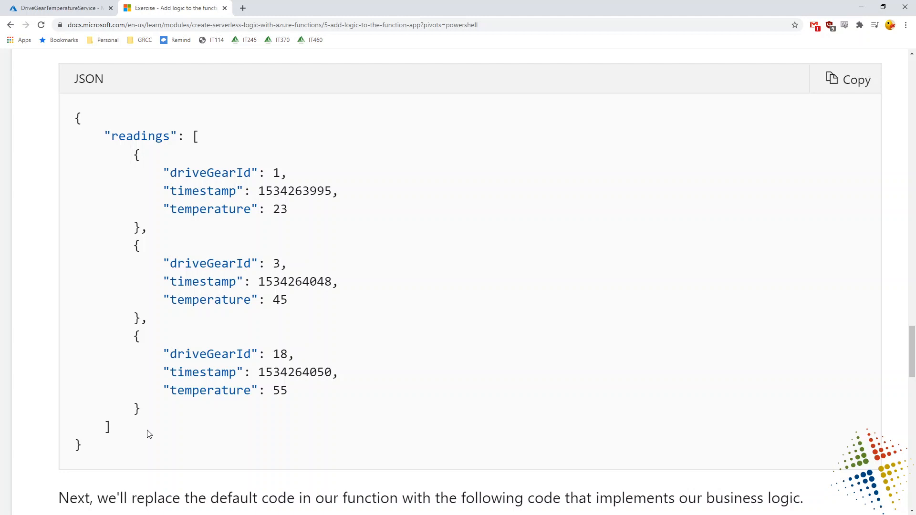
{"action": "double_click", "coordinate": [139, 137]}
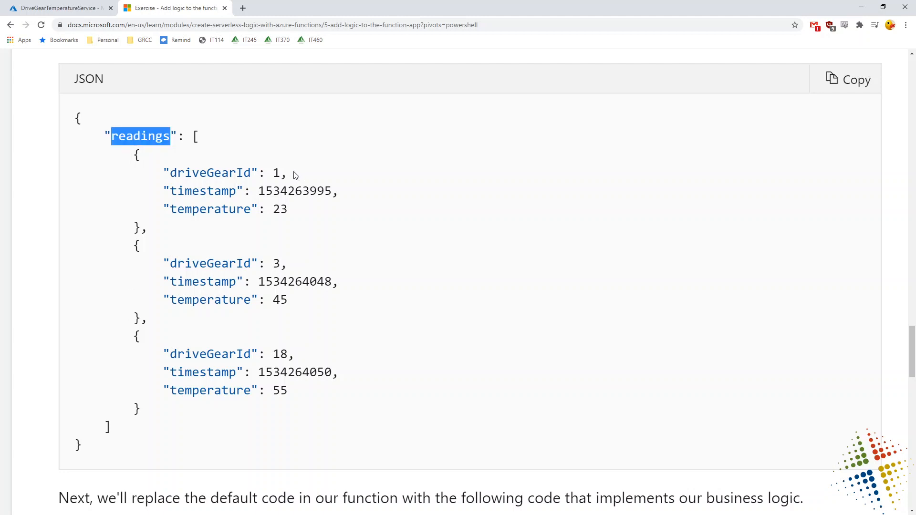
{"action": "left_click_drag", "start_coordinate": [287, 174], "coordinate": [161, 172]}
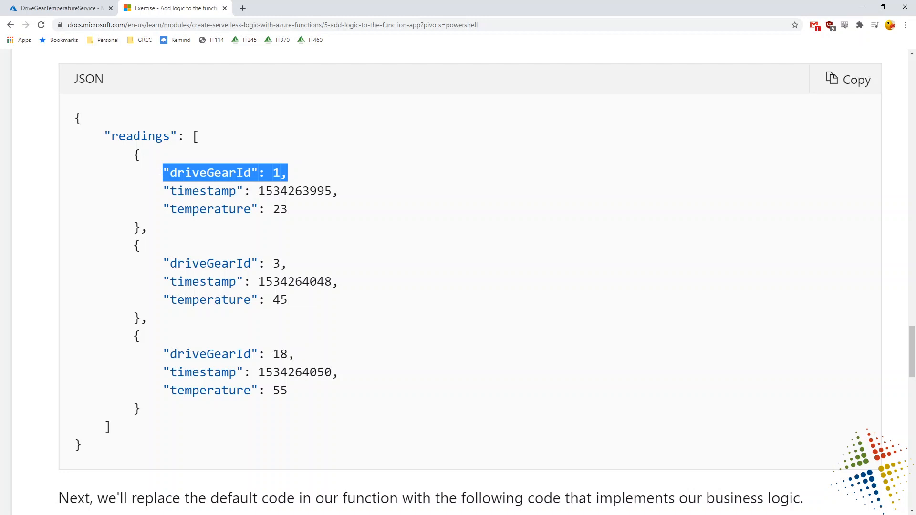
{"action": "left_click_drag", "start_coordinate": [339, 191], "coordinate": [164, 192]}
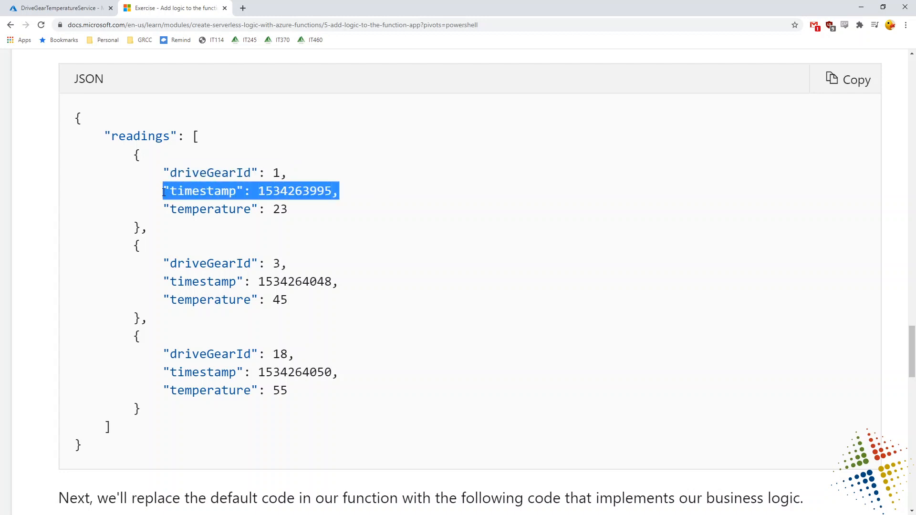
{"action": "left_click_drag", "start_coordinate": [298, 211], "coordinate": [163, 211]}
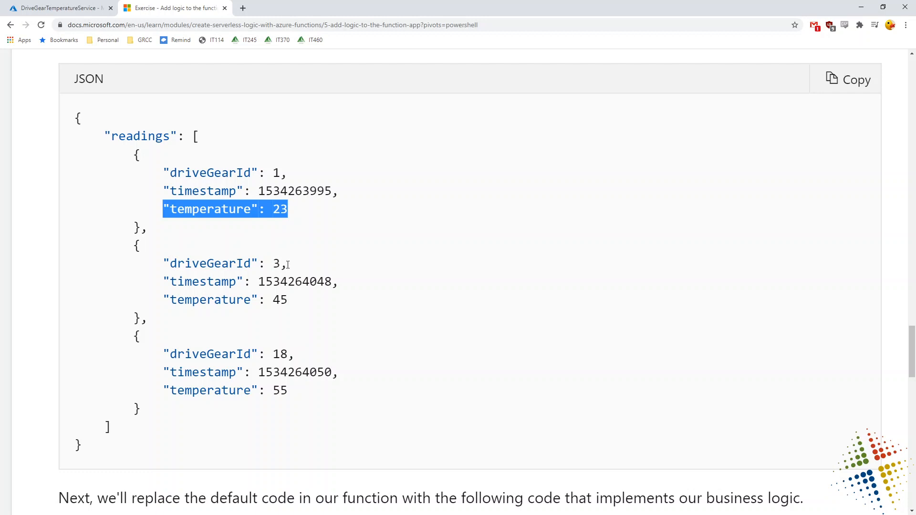
{"action": "left_click_drag", "start_coordinate": [288, 264], "coordinate": [170, 275]}
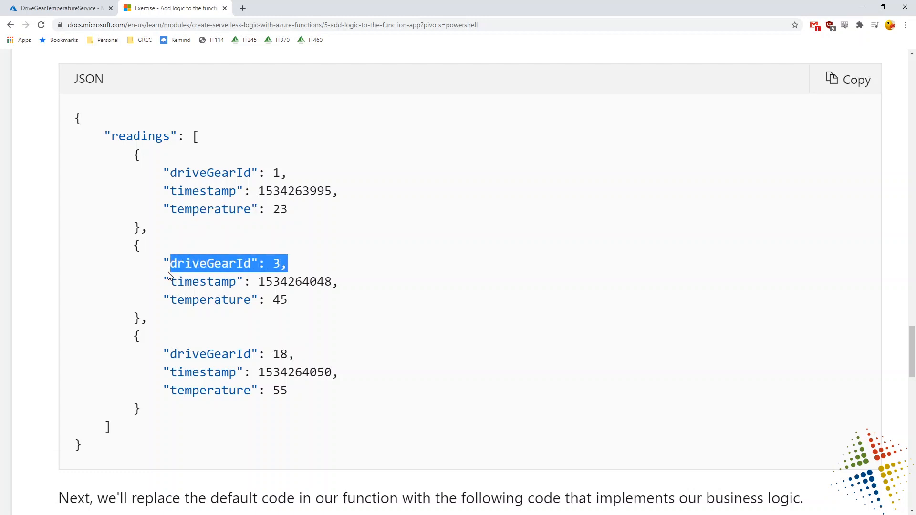
{"action": "double_click", "coordinate": [301, 280]}
{"action": "left_click_drag", "start_coordinate": [302, 303], "coordinate": [162, 294]}
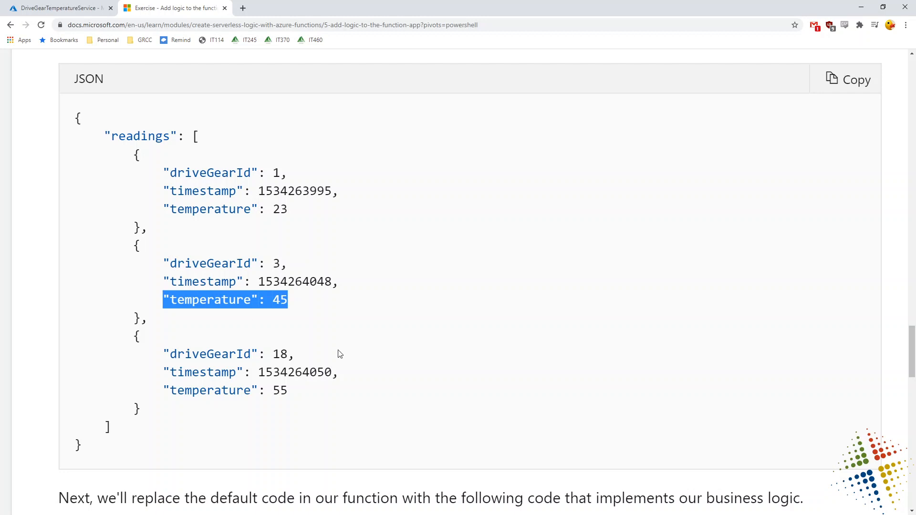
{"action": "double_click", "coordinate": [280, 354]}
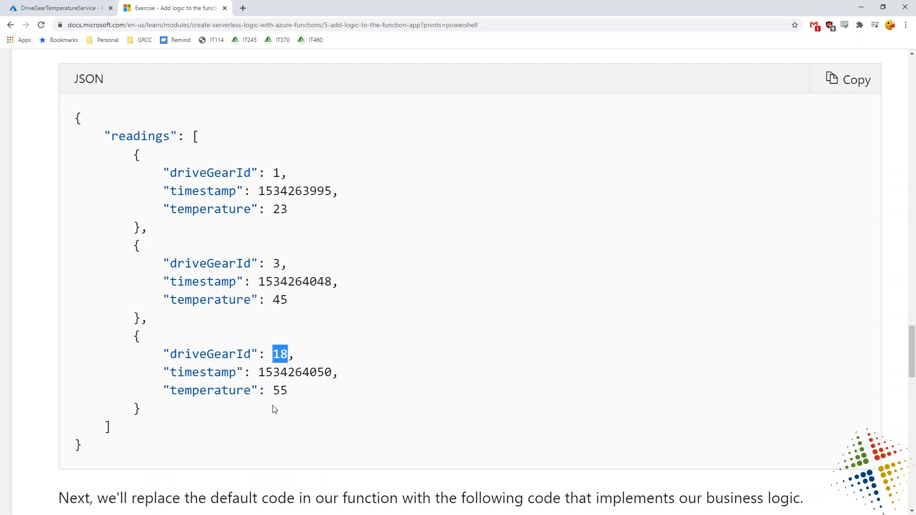
{"action": "double_click", "coordinate": [280, 390]}
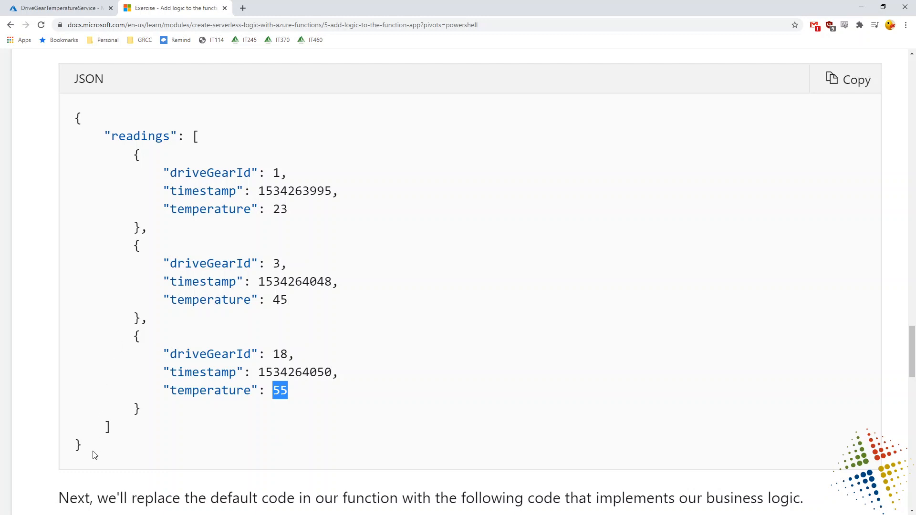
{"action": "left_click_drag", "start_coordinate": [95, 455], "coordinate": [69, 126]}
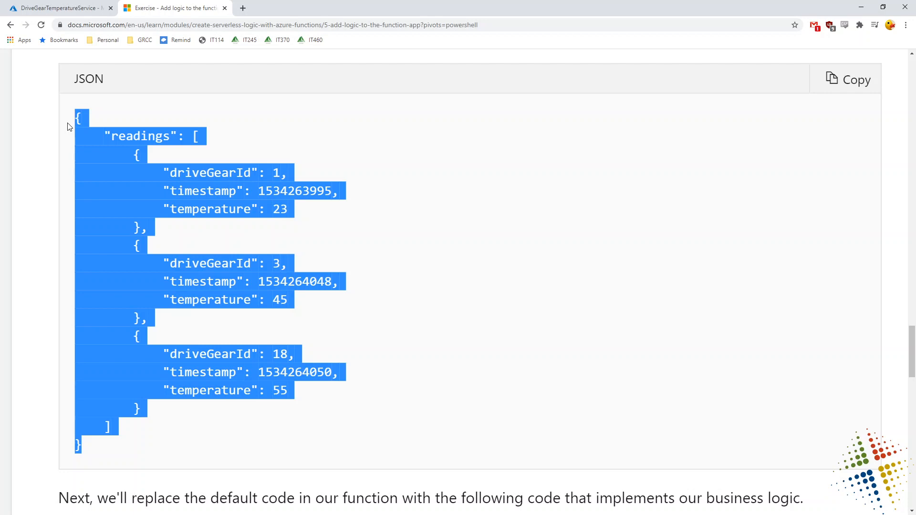
Read the run.ps1 replacement instruction below the JSON sample and copy the PowerShell business logic code.
{"action": "scroll", "coordinate": [412, 331], "scroll_direction": "down", "scroll_amount": 7}
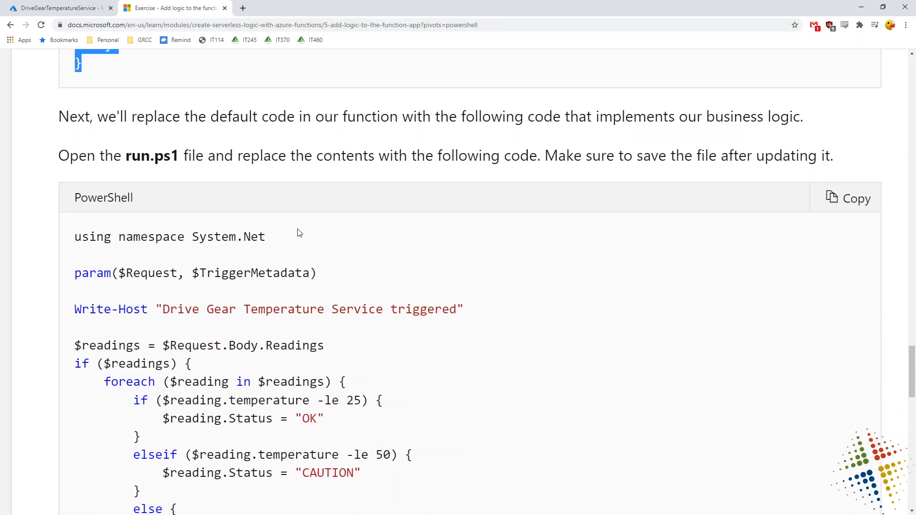
{"action": "left_click_drag", "start_coordinate": [125, 156], "coordinate": [211, 158]}
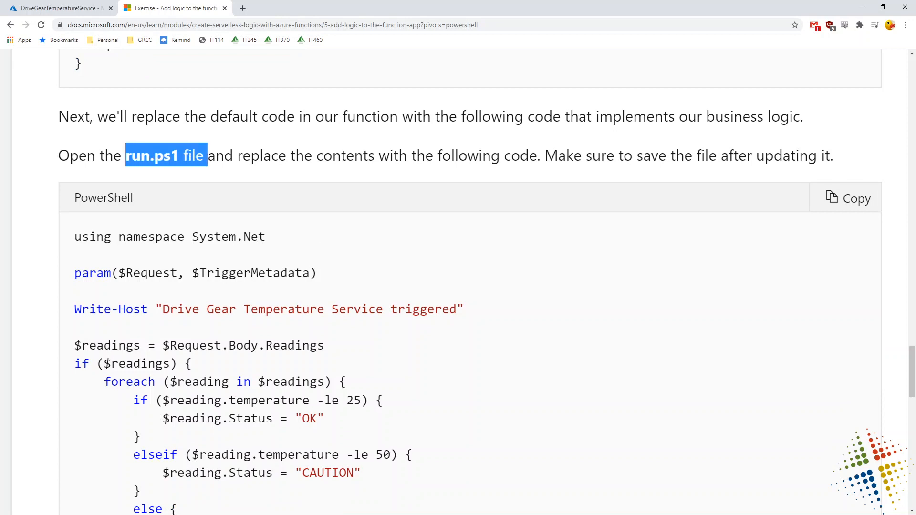
{"action": "left_click", "coordinate": [860, 206]}
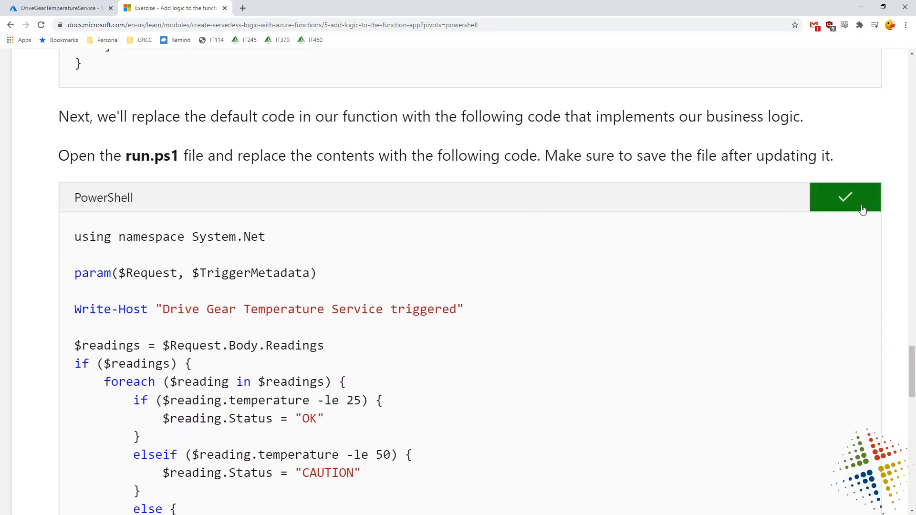
Return to the function's Code + Test page and replace the entire run.ps1 code with the copied PowerShell business logic.
{"action": "double_click", "coordinate": [162, 164]}
{"action": "left_click", "coordinate": [67, 8]}
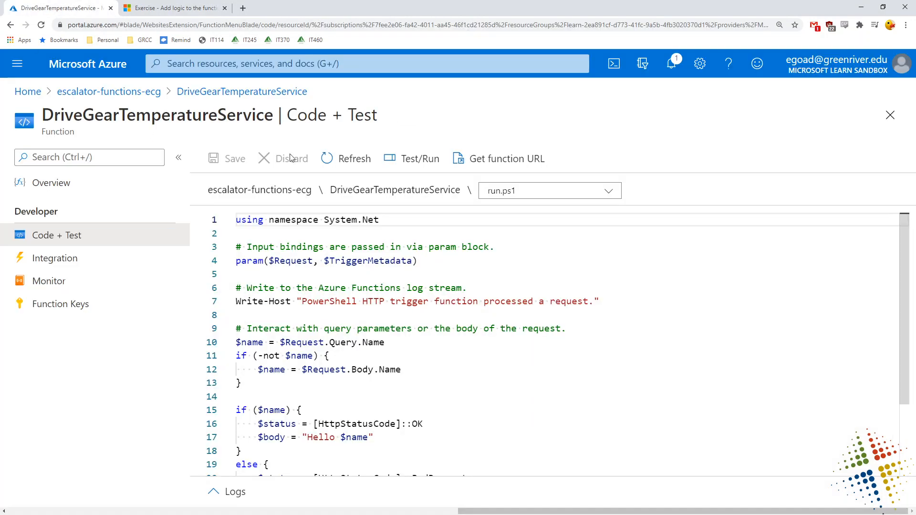
{"action": "left_click", "coordinate": [565, 194]}
{"action": "left_click", "coordinate": [549, 226]}
{"action": "left_click", "coordinate": [420, 358]}
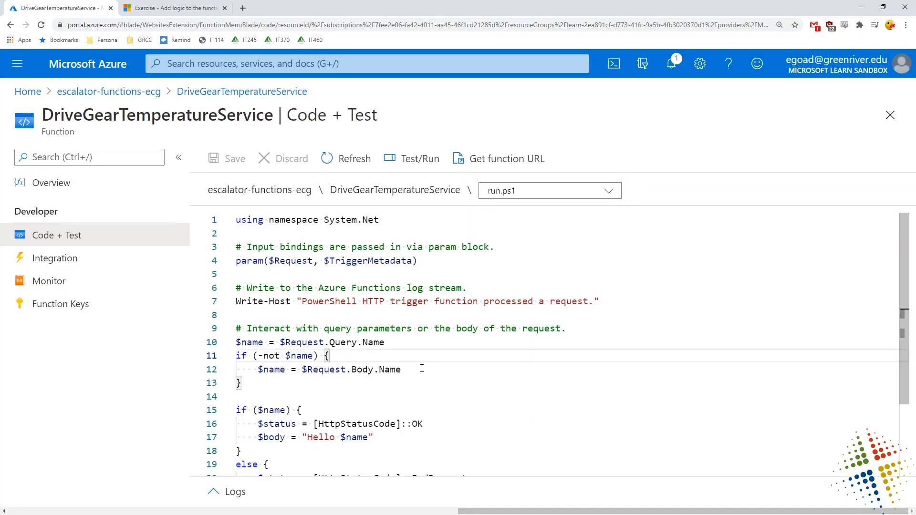
{"action": "key", "text": "ctrl+a"}
{"action": "key", "text": "Delete"}
{"action": "key", "text": "ctrl+v"}
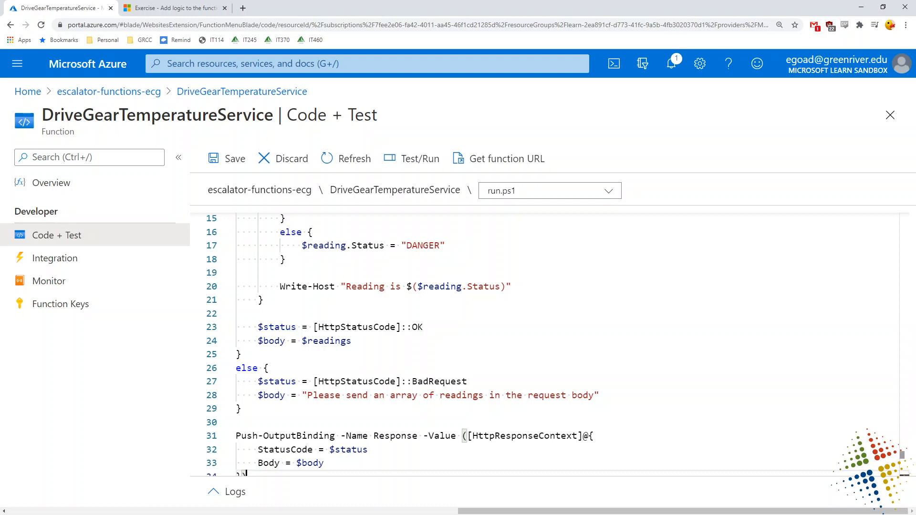
Review the opening lines of the pasted run.ps1 code, covering the namespace, the request and trigger metadata parameters, and the Write-Host message.
{"action": "scroll", "coordinate": [497, 261], "scroll_direction": "up", "scroll_amount": 5}
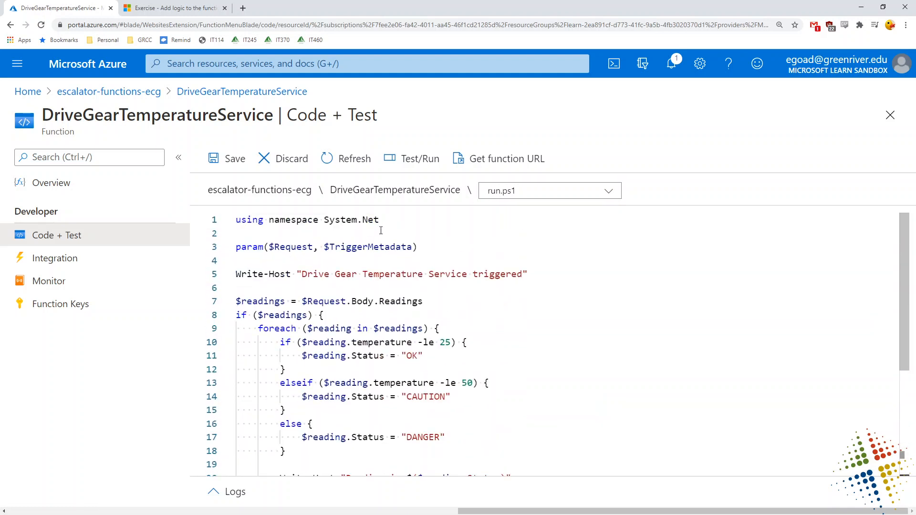
{"action": "left_click_drag", "start_coordinate": [382, 224], "coordinate": [179, 230]}
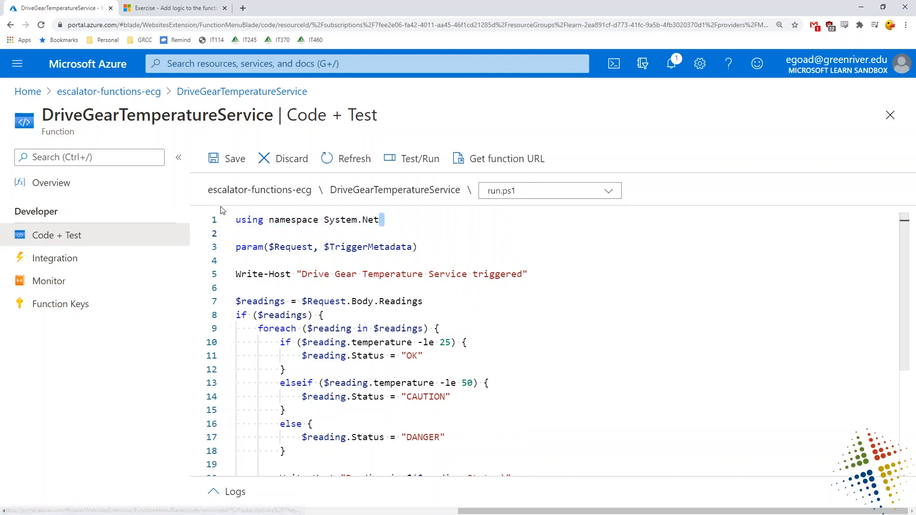
{"action": "left_click", "coordinate": [237, 220]}
{"action": "double_click", "coordinate": [242, 220]}
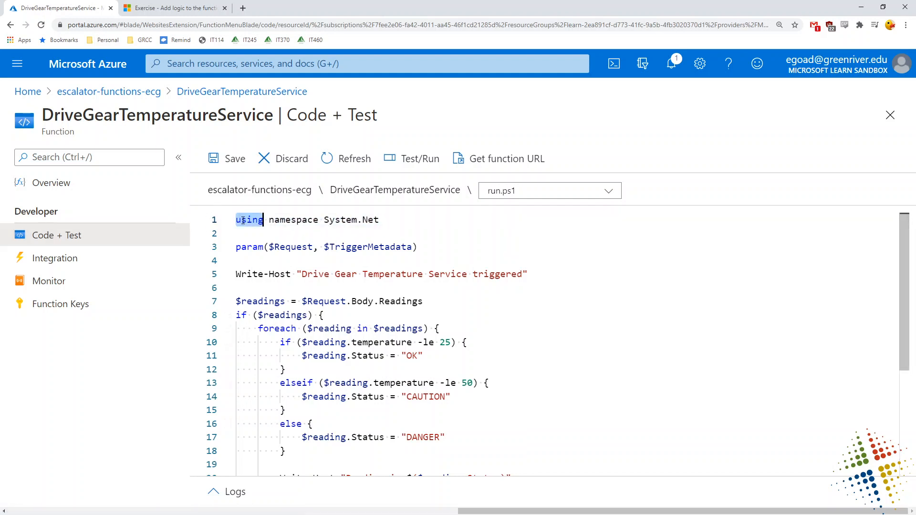
{"action": "double_click", "coordinate": [292, 247]}
{"action": "double_click", "coordinate": [380, 246]}
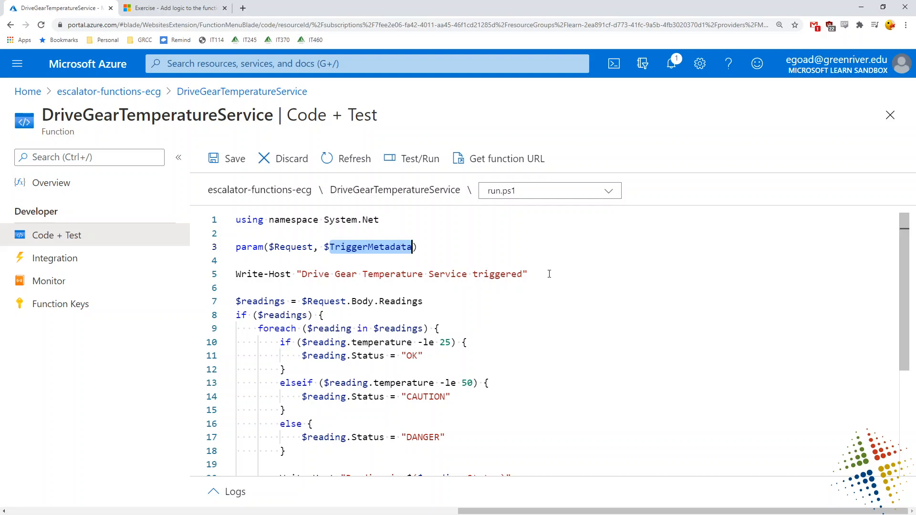
{"action": "left_click", "coordinate": [476, 265]}
{"action": "left_click_drag", "start_coordinate": [370, 280], "coordinate": [536, 279]}
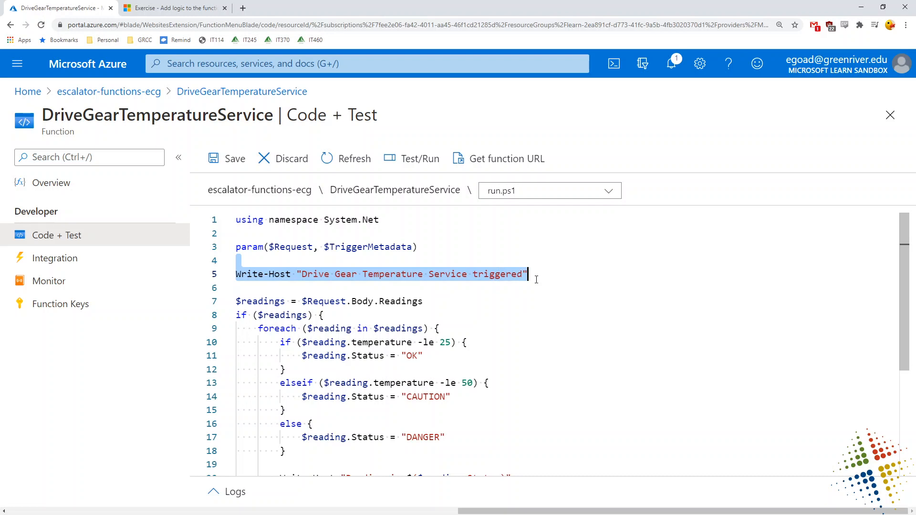
{"action": "left_click", "coordinate": [526, 279]}
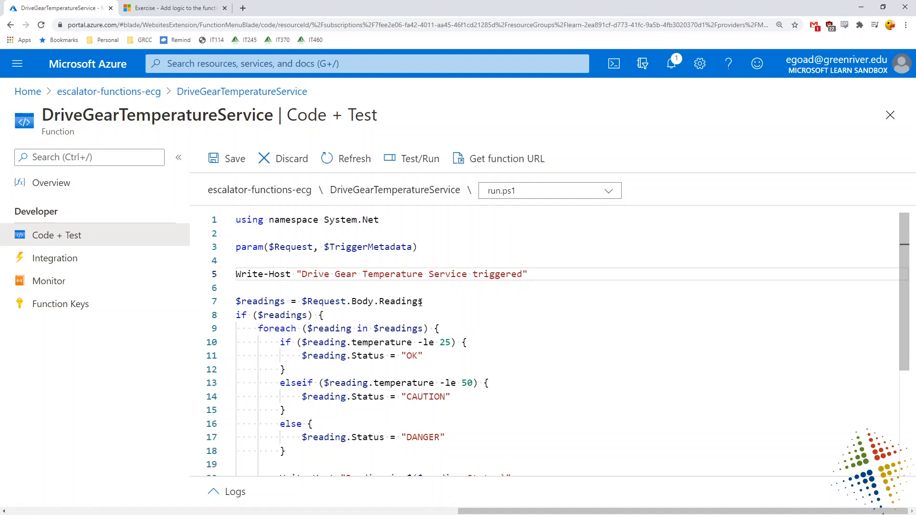
Compare the $readings assignment in run.ps1 with the readings array in the exercise page's sample JSON, and return to the code.
{"action": "double_click", "coordinate": [263, 301]}
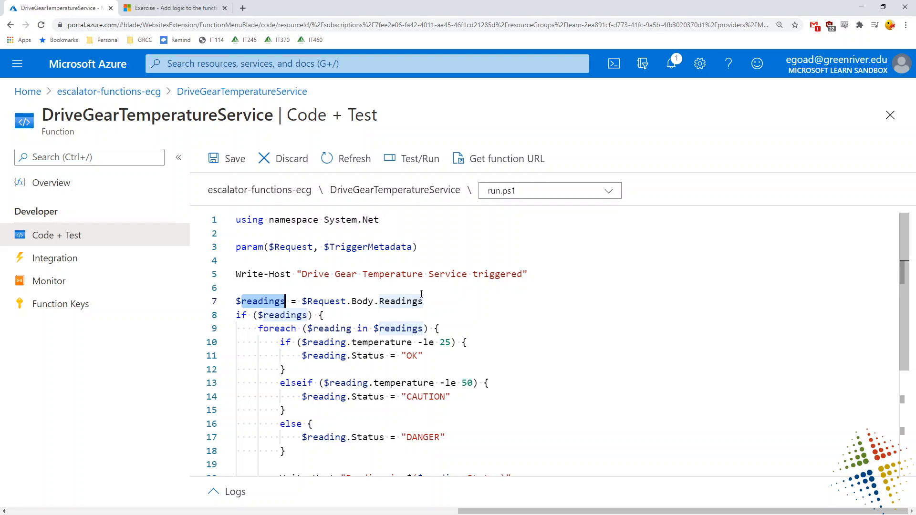
{"action": "key", "text": "ctrl+Tab"}
{"action": "scroll", "coordinate": [367, 337], "scroll_direction": "up", "scroll_amount": 6}
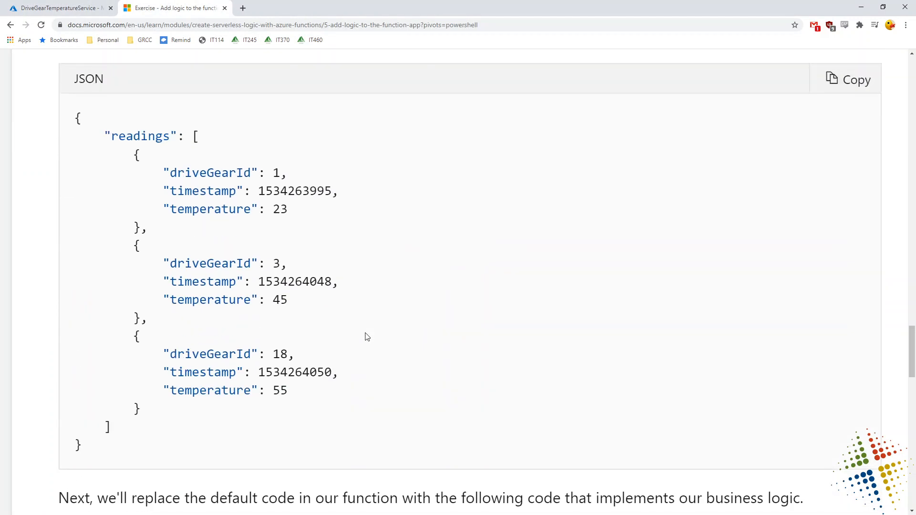
{"action": "double_click", "coordinate": [128, 135]}
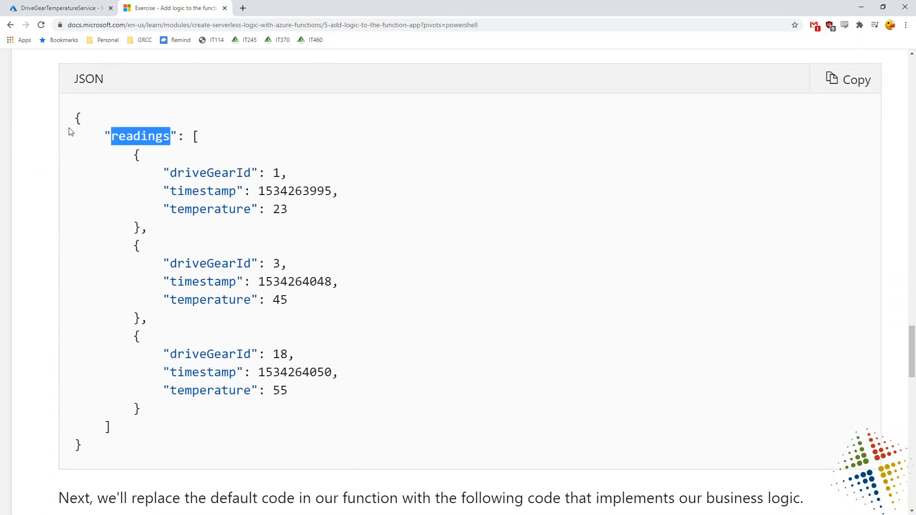
{"action": "left_click", "coordinate": [54, 5]}
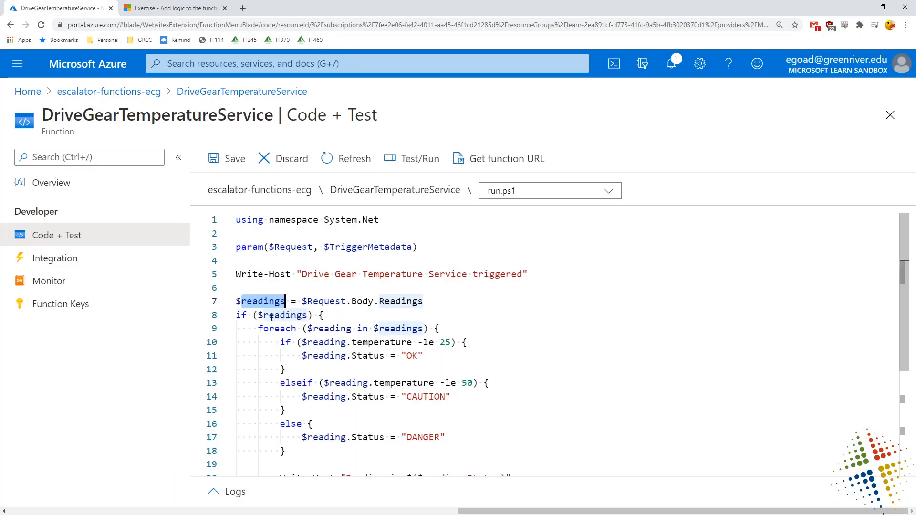
Examine the foreach loop's temperature conditions and the OK, CAUTION and DANGER statuses they assign to each reading.
{"action": "left_click_drag", "start_coordinate": [263, 315], "coordinate": [423, 329]}
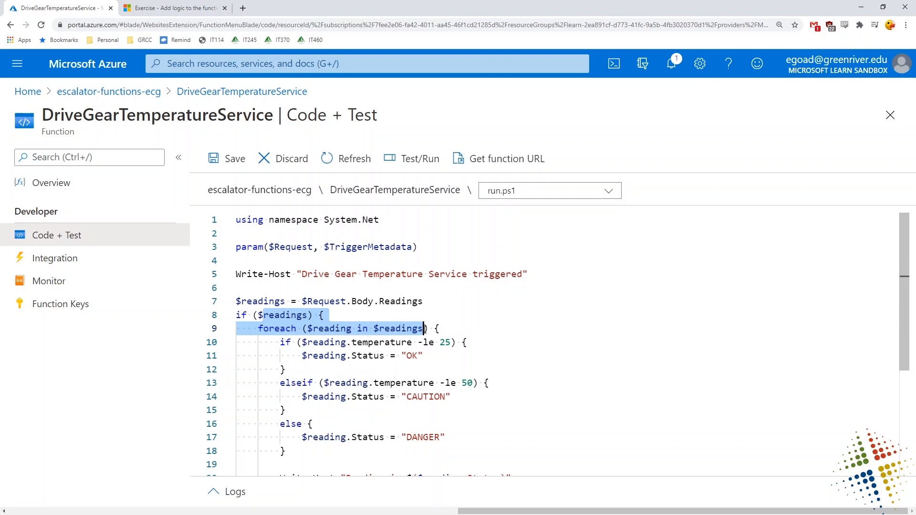
{"action": "left_click_drag", "start_coordinate": [451, 342], "coordinate": [440, 342]}
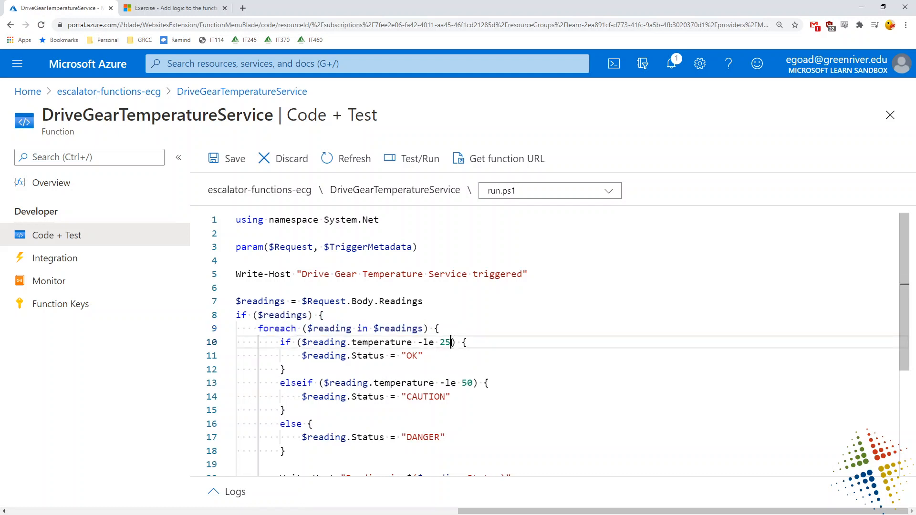
{"action": "left_click", "coordinate": [414, 343]}
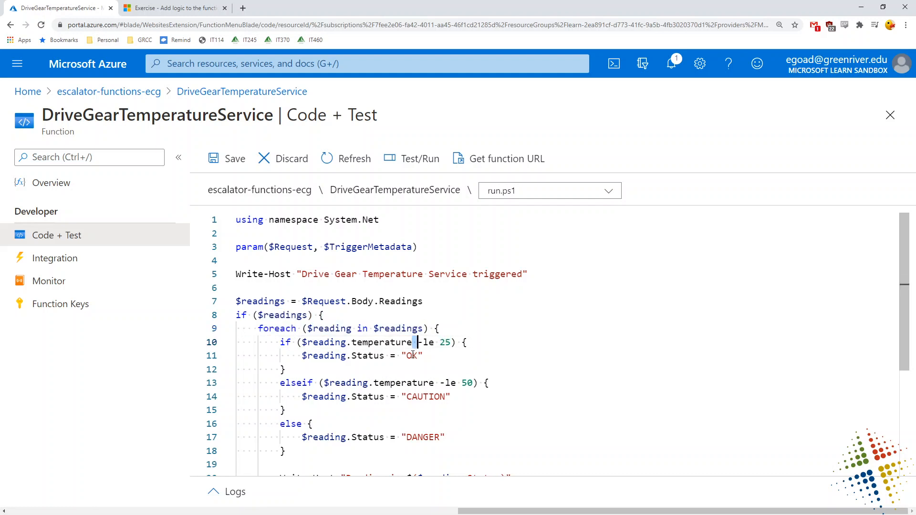
{"action": "double_click", "coordinate": [412, 356]}
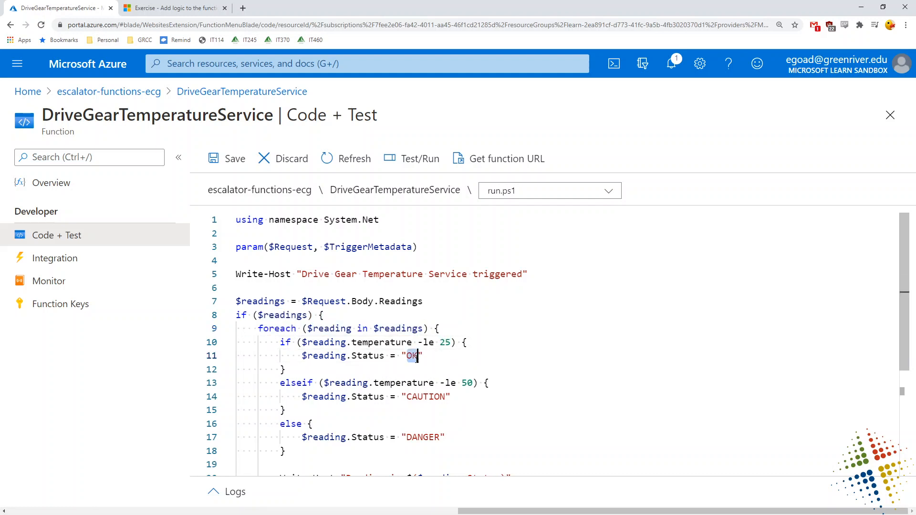
{"action": "double_click", "coordinate": [467, 383]}
{"action": "double_click", "coordinate": [427, 398]}
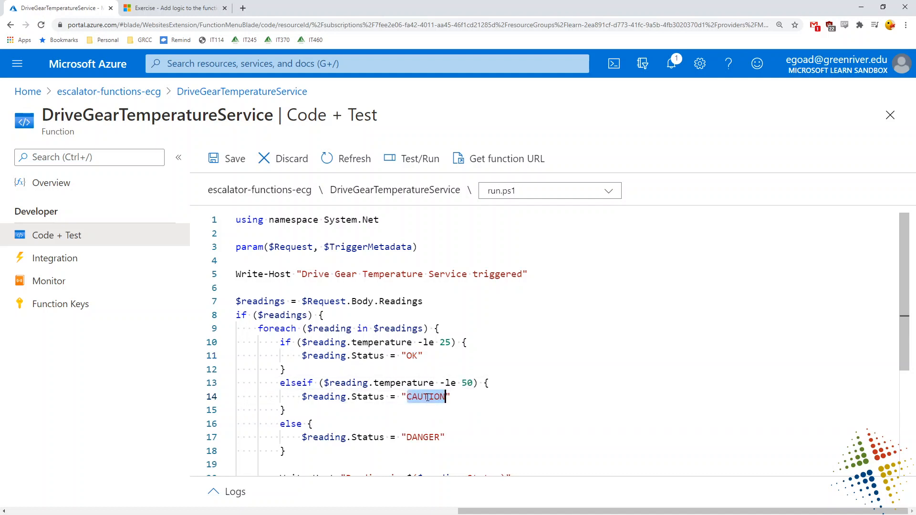
{"action": "left_click", "coordinate": [421, 432]}
{"action": "double_click", "coordinate": [428, 438]}
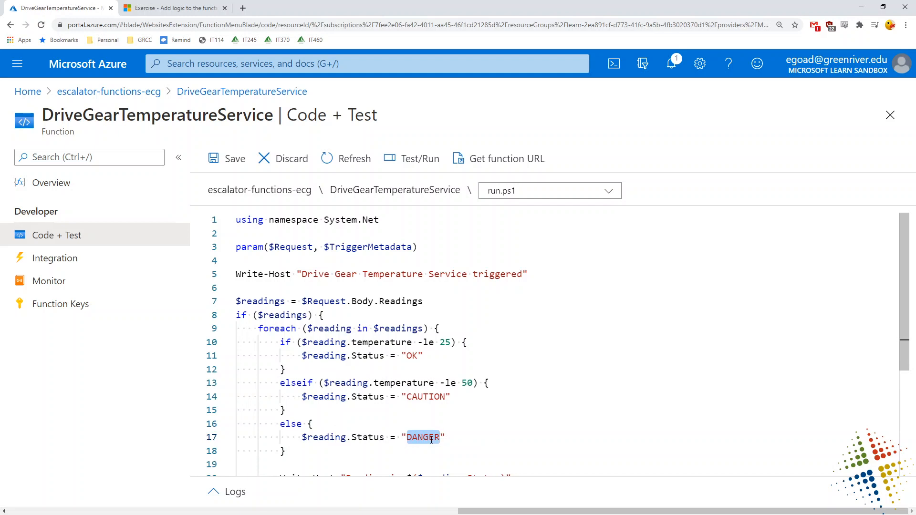
Examine the rest of run.ps1, covering the status log message, the OK and BadRequest branches, and the Push-OutputBinding response.
{"action": "scroll", "coordinate": [564, 402], "scroll_direction": "down", "scroll_amount": 3}
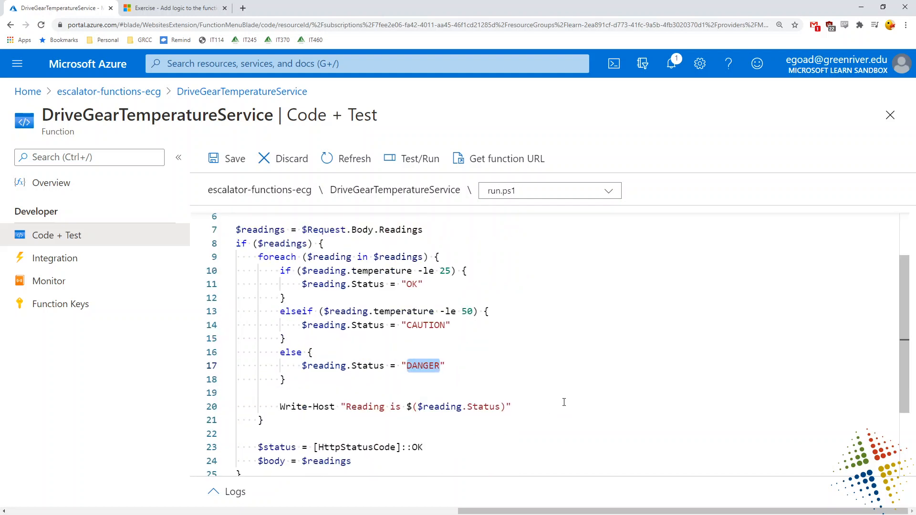
{"action": "scroll", "coordinate": [564, 402], "scroll_direction": "down", "scroll_amount": 1}
{"action": "left_click", "coordinate": [415, 358]}
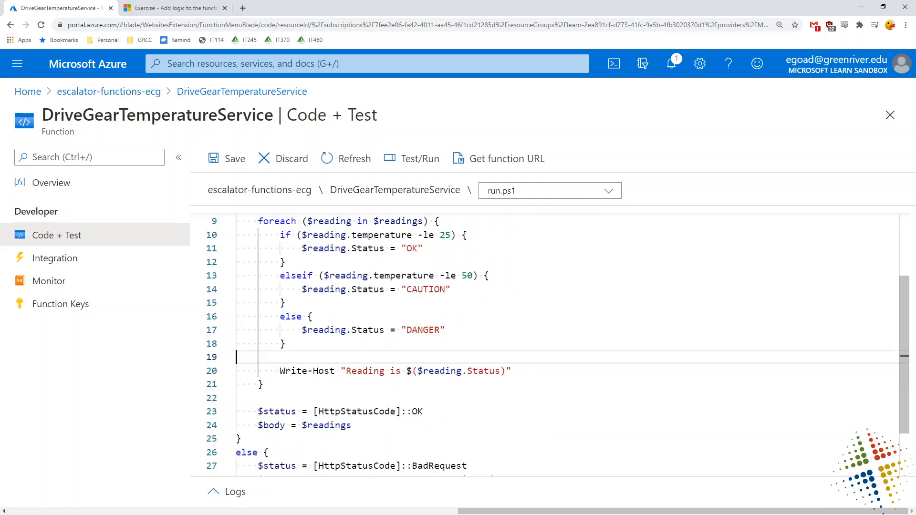
{"action": "left_click_drag", "start_coordinate": [341, 371], "coordinate": [512, 372]}
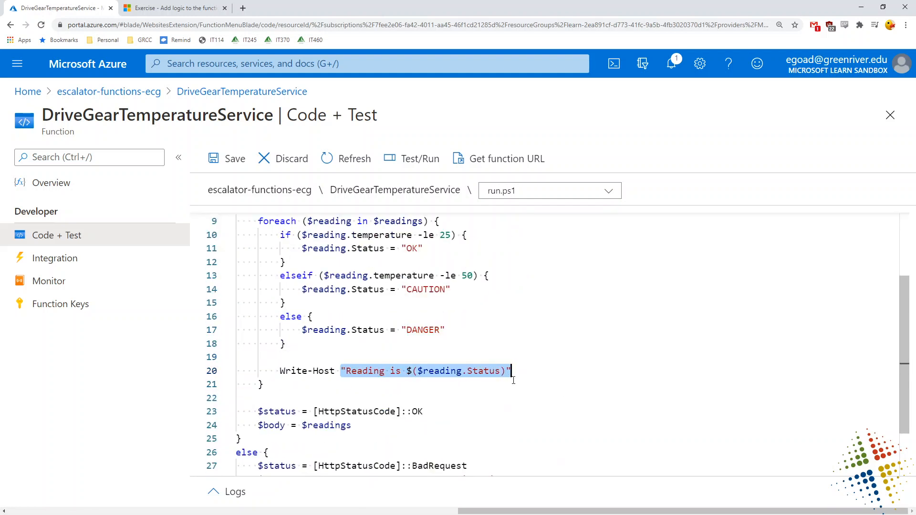
{"action": "scroll", "coordinate": [514, 381], "scroll_direction": "down", "scroll_amount": 2}
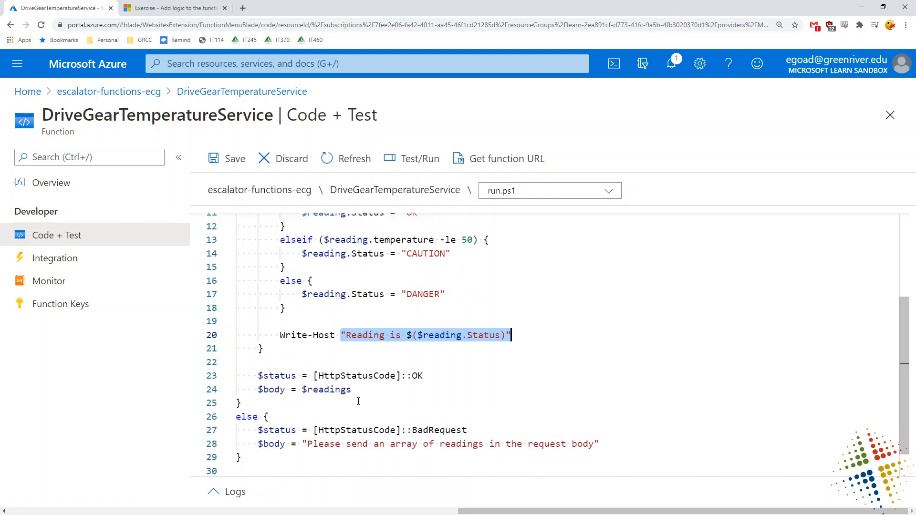
{"action": "double_click", "coordinate": [337, 355]}
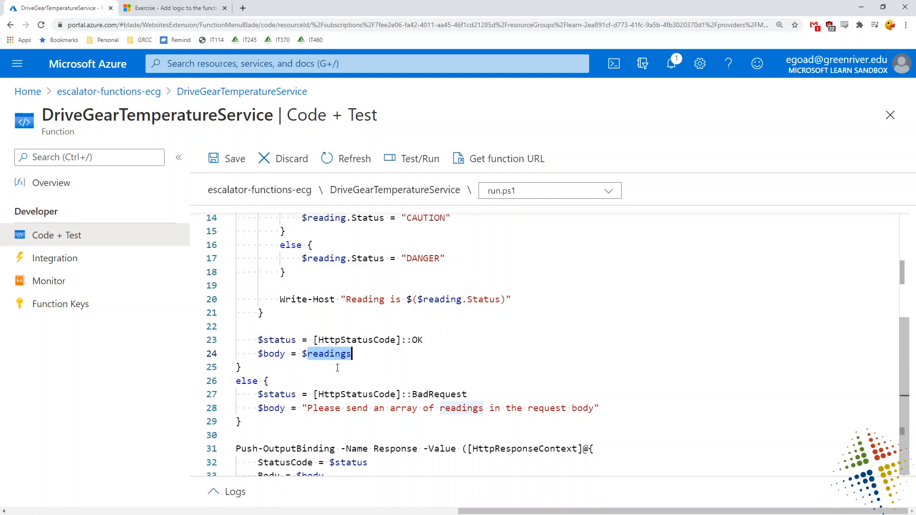
{"action": "left_click_drag", "start_coordinate": [270, 381], "coordinate": [593, 412]}
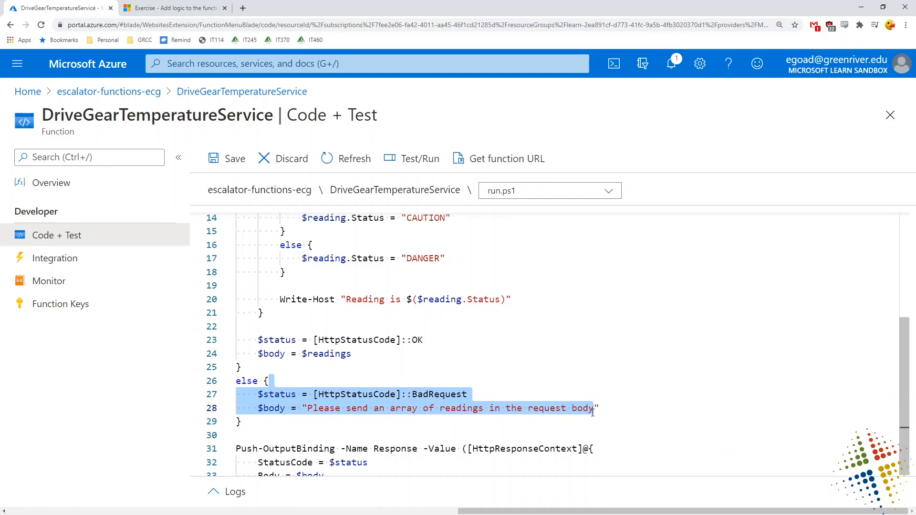
{"action": "scroll", "coordinate": [591, 412], "scroll_direction": "down", "scroll_amount": 1}
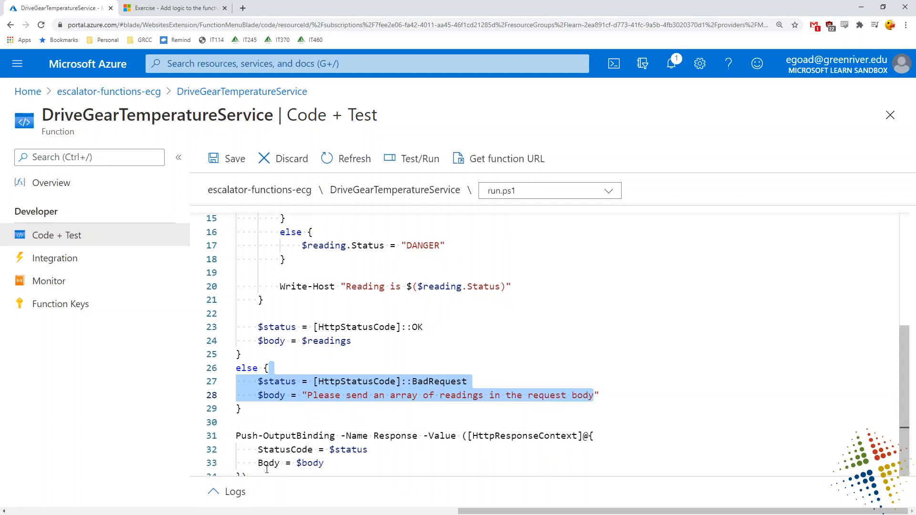
{"action": "left_click_drag", "start_coordinate": [324, 464], "coordinate": [237, 439]}
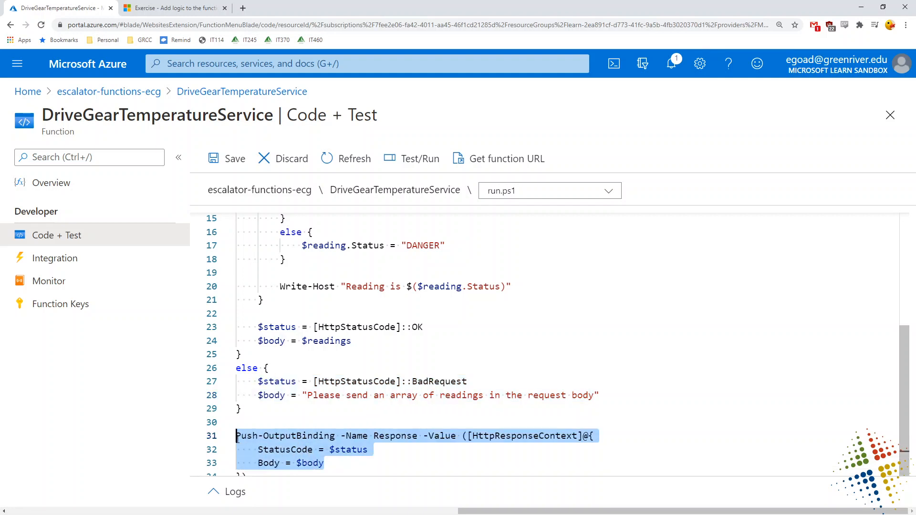
Save the updated run.ps1 file.
{"action": "left_click", "coordinate": [227, 164]}
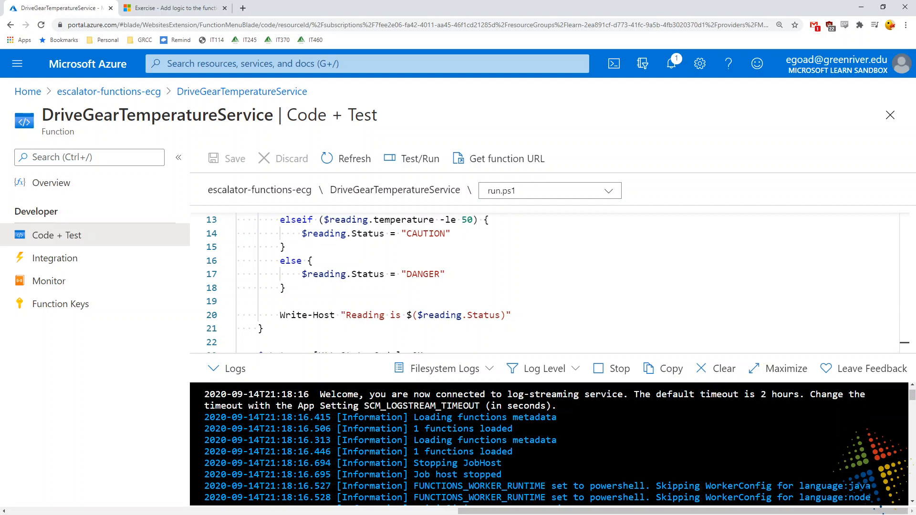
Switch to Command Prompt, review the POST data in the last curl request, and return to the function's code page in the browser.
{"action": "left_click_drag", "start_coordinate": [0, 248], "coordinate": [294, 55]}
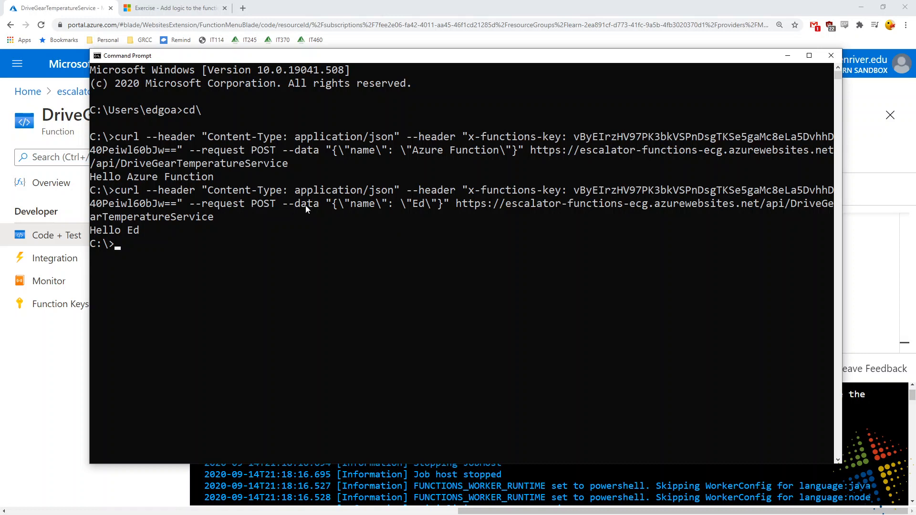
{"action": "left_click_drag", "start_coordinate": [251, 204], "coordinate": [450, 210]}
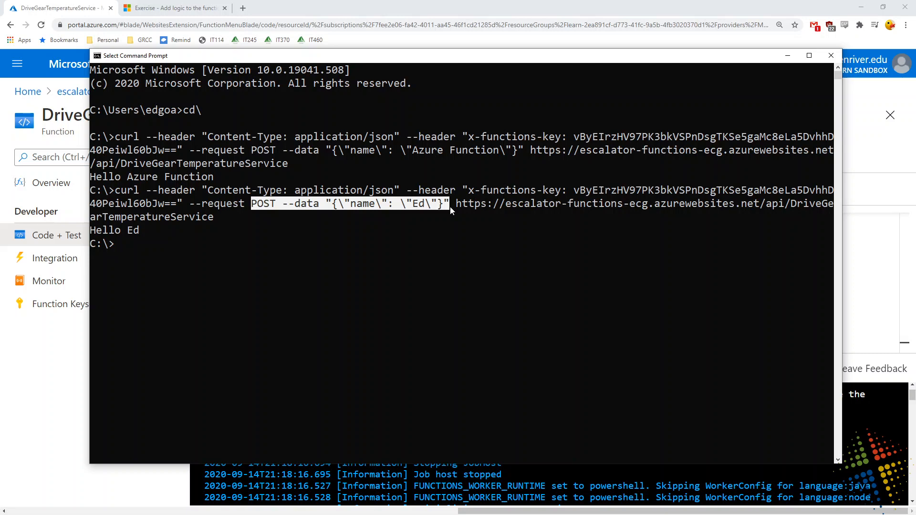
{"action": "left_click", "coordinate": [418, 4]}
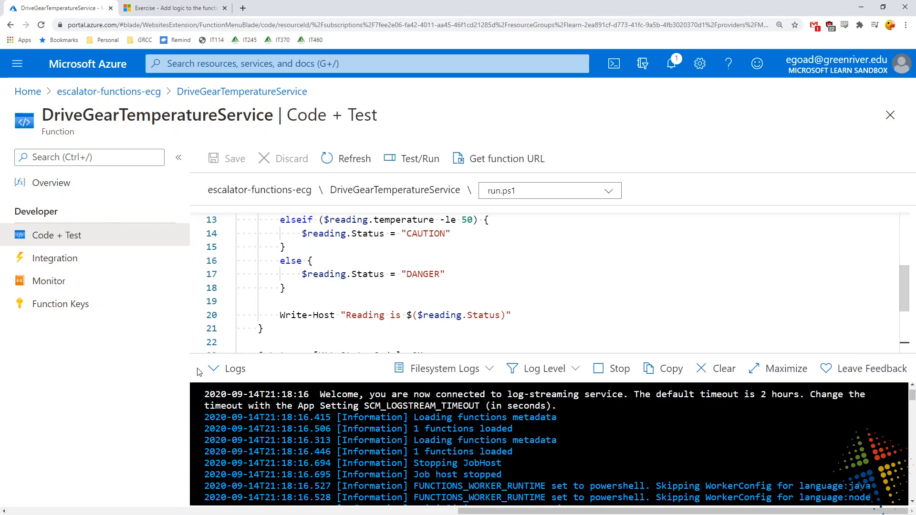
Open the function's test pane and copy the sample readings JSON from the exercise's "Test our business logic" section.
{"action": "left_click", "coordinate": [212, 371]}
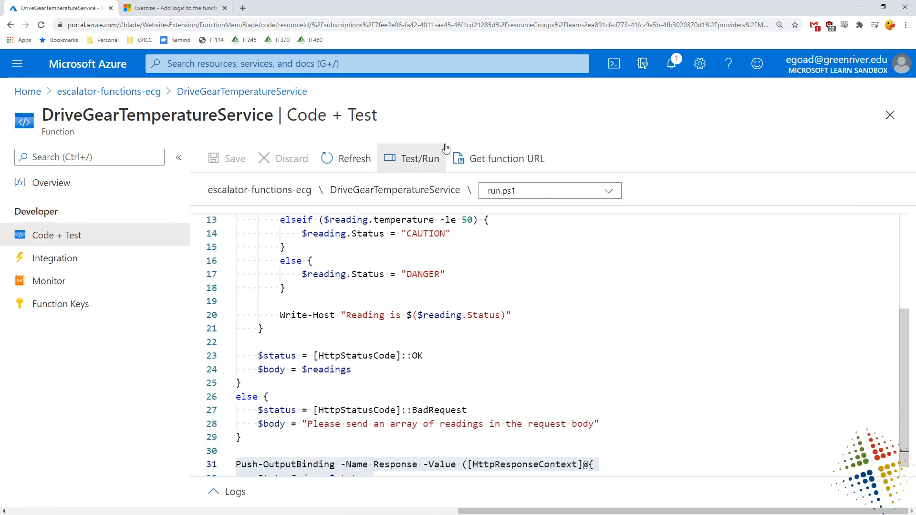
{"action": "left_click", "coordinate": [416, 156]}
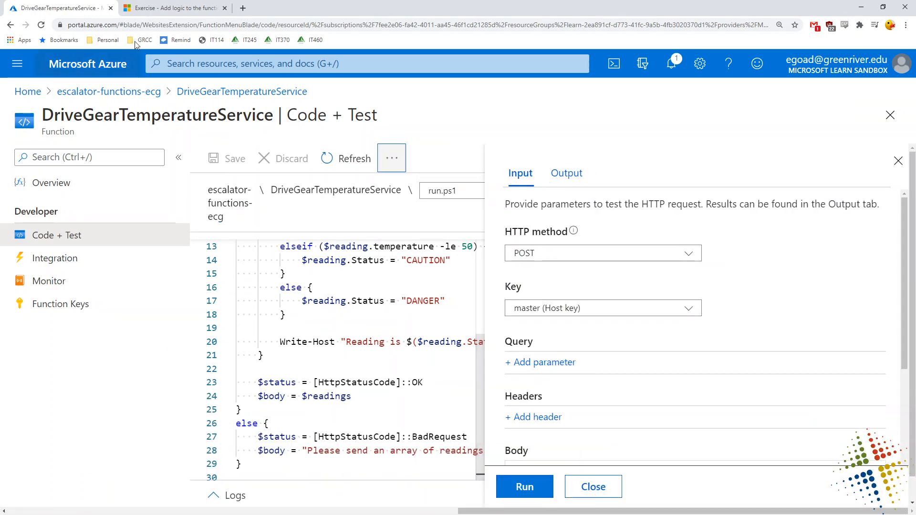
{"action": "left_click", "coordinate": [165, 8]}
{"action": "scroll", "coordinate": [444, 412], "scroll_direction": "down", "scroll_amount": 4}
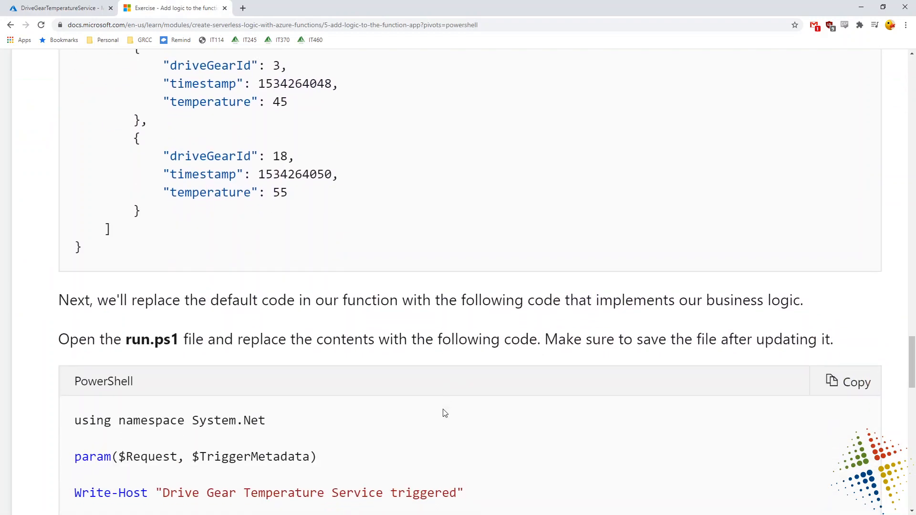
{"action": "scroll", "coordinate": [445, 413], "scroll_direction": "down", "scroll_amount": 5}
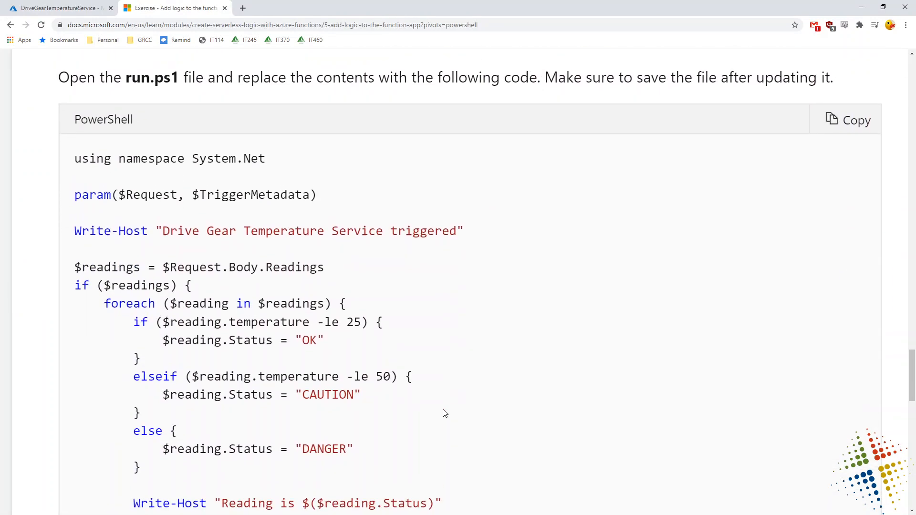
{"action": "scroll", "coordinate": [444, 413], "scroll_direction": "up", "scroll_amount": 8}
{"action": "scroll", "coordinate": [434, 412], "scroll_direction": "down", "scroll_amount": 8}
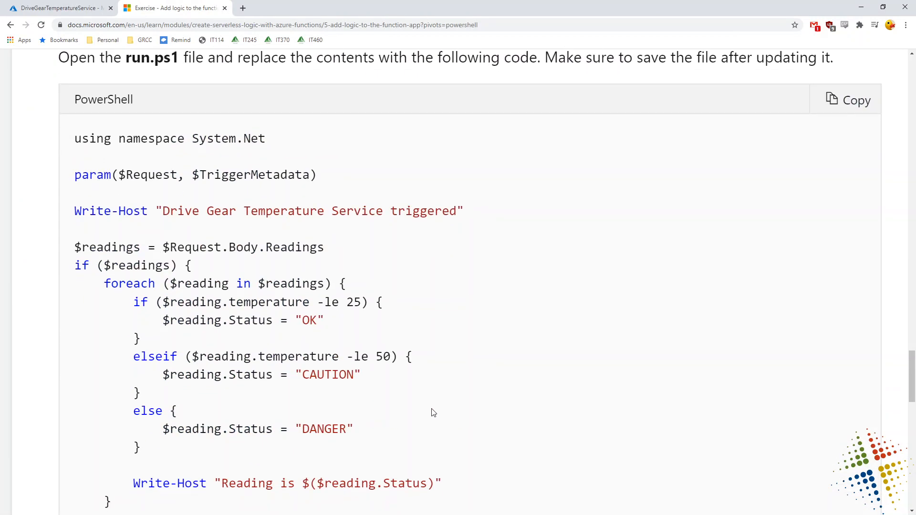
{"action": "scroll", "coordinate": [433, 413], "scroll_direction": "down", "scroll_amount": 18}
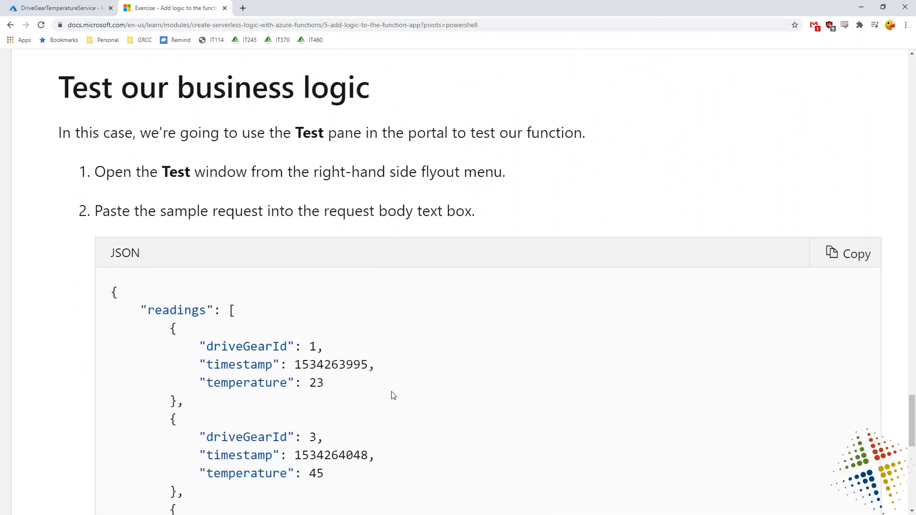
{"action": "scroll", "coordinate": [393, 396], "scroll_direction": "down", "scroll_amount": 1}
{"action": "left_click_drag", "start_coordinate": [131, 125], "coordinate": [191, 125]}
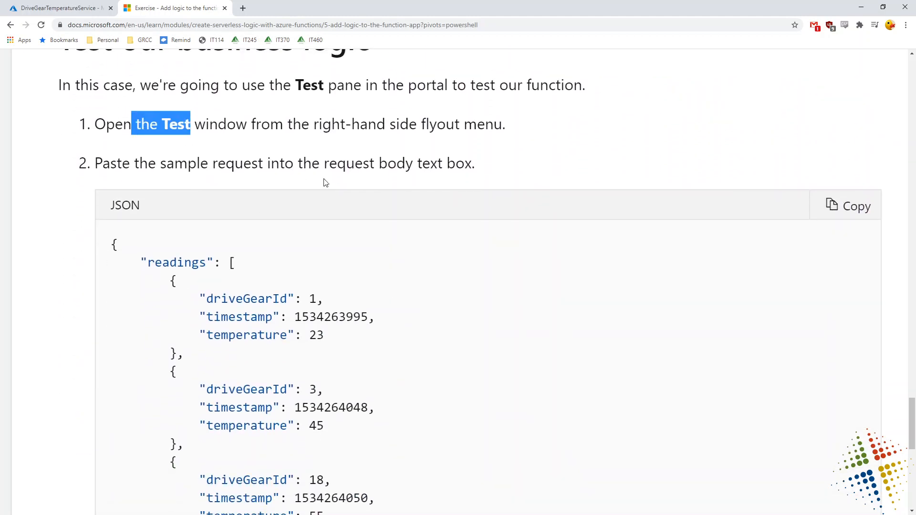
{"action": "scroll", "coordinate": [237, 225], "scroll_direction": "down", "scroll_amount": 4}
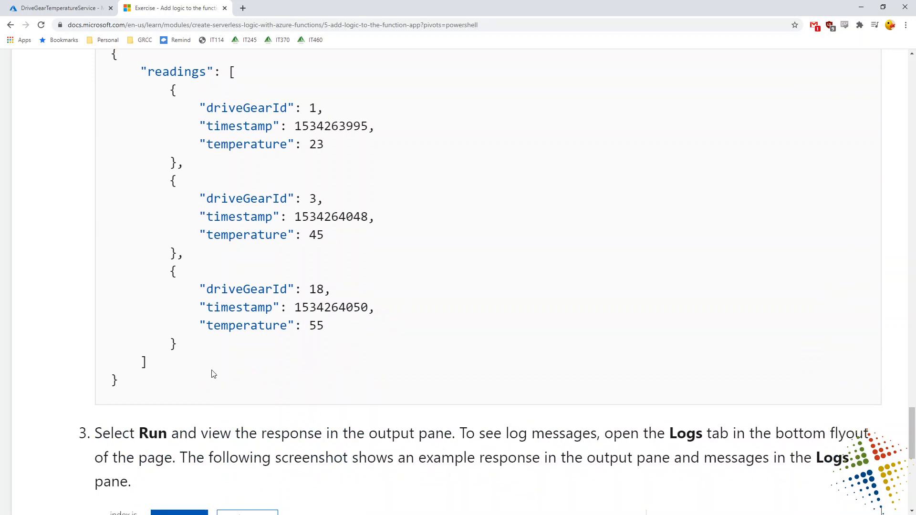
{"action": "scroll", "coordinate": [213, 374], "scroll_direction": "up", "scroll_amount": 1}
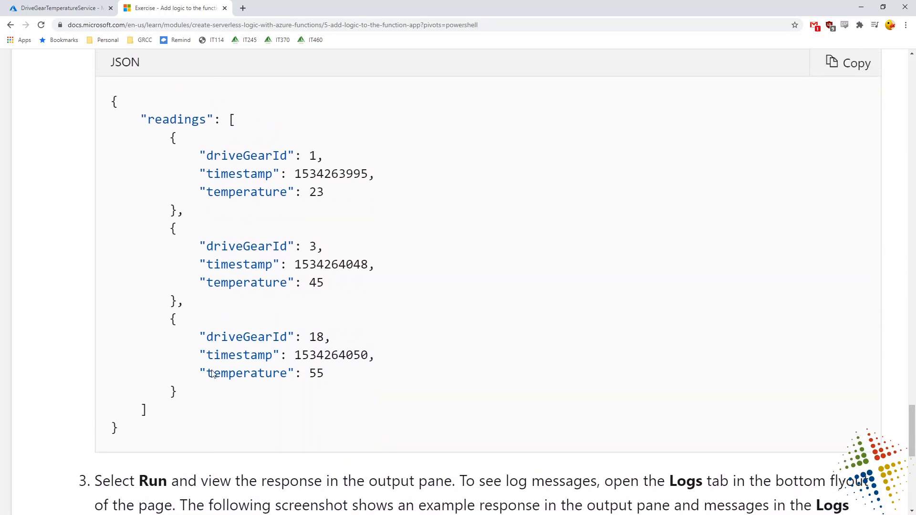
{"action": "left_click", "coordinate": [837, 69]}
Replace the test request body in the portal with the copied readings JSON and run the POST test.
{"action": "left_click", "coordinate": [76, 8]}
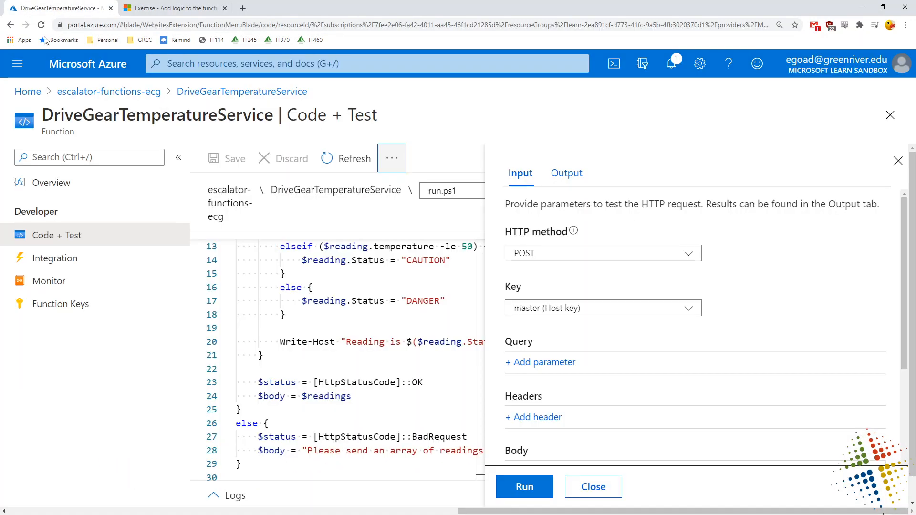
{"action": "scroll", "coordinate": [890, 354], "scroll_direction": "down", "scroll_amount": 4}
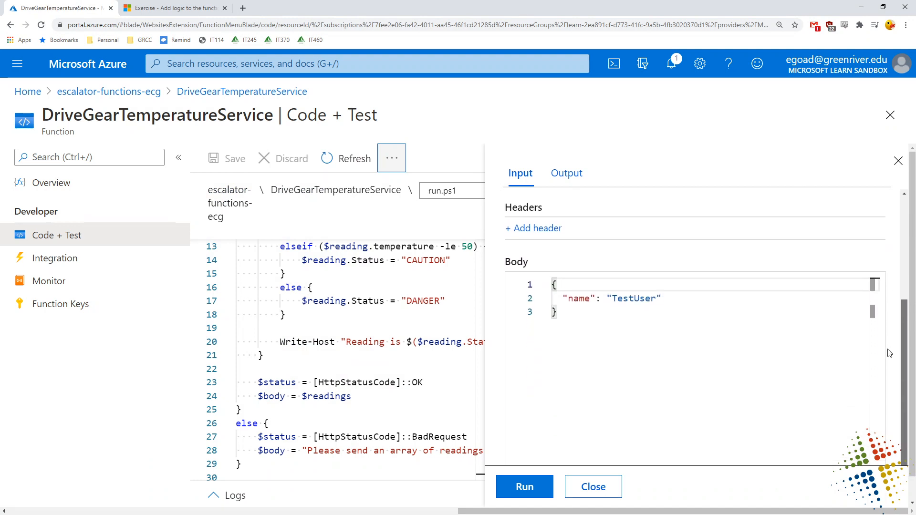
{"action": "left_click_drag", "start_coordinate": [615, 338], "coordinate": [422, 245]}
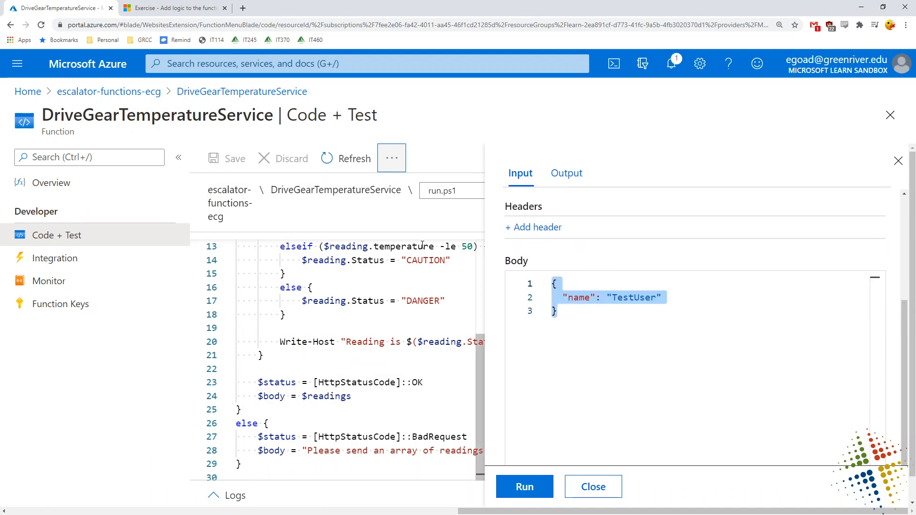
{"action": "key", "text": "BackSpace"}
{"action": "key", "text": "ctrl+v"}
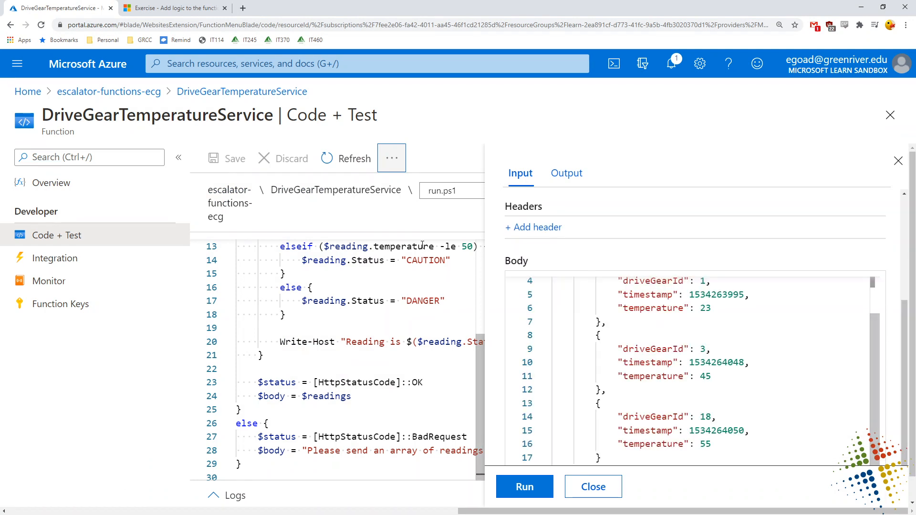
{"action": "left_click", "coordinate": [502, 492]}
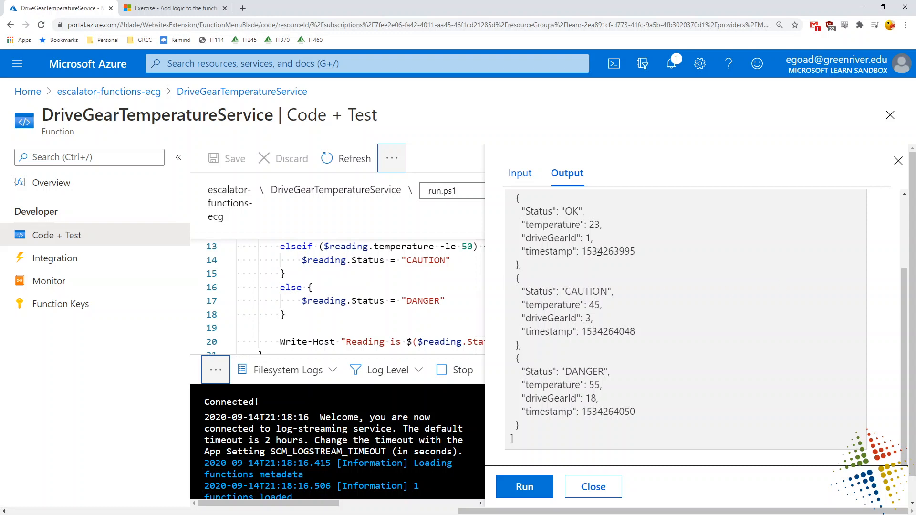
Examine the status assigned to each driveGearId reading in the test output.
{"action": "left_click_drag", "start_coordinate": [600, 223], "coordinate": [501, 239]}
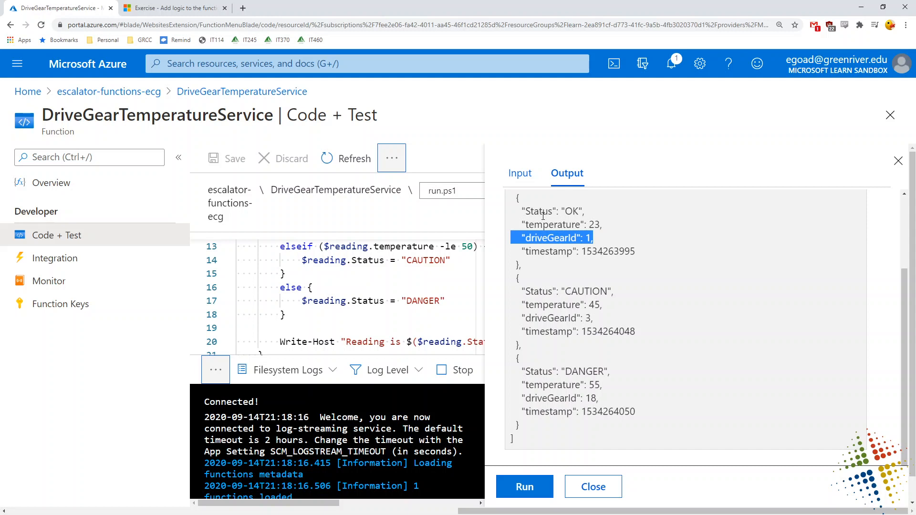
{"action": "double_click", "coordinate": [572, 211]}
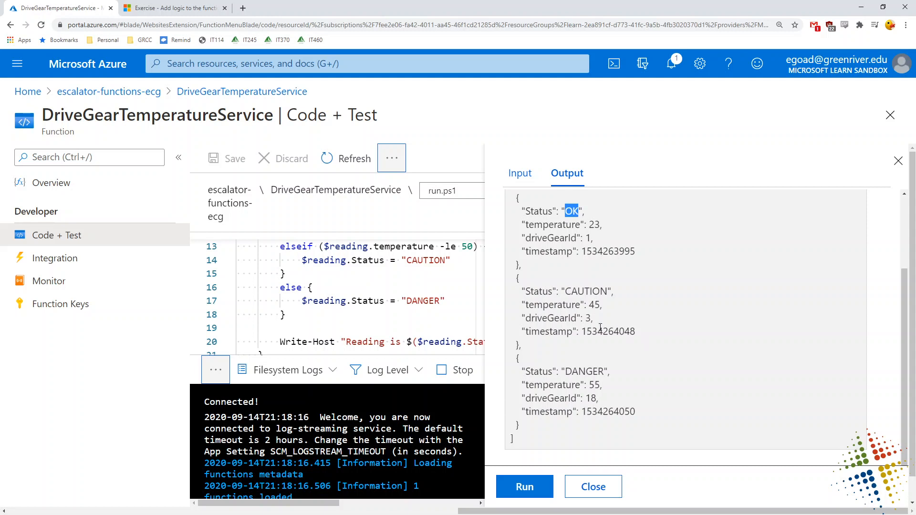
{"action": "left_click_drag", "start_coordinate": [595, 319], "coordinate": [549, 314]}
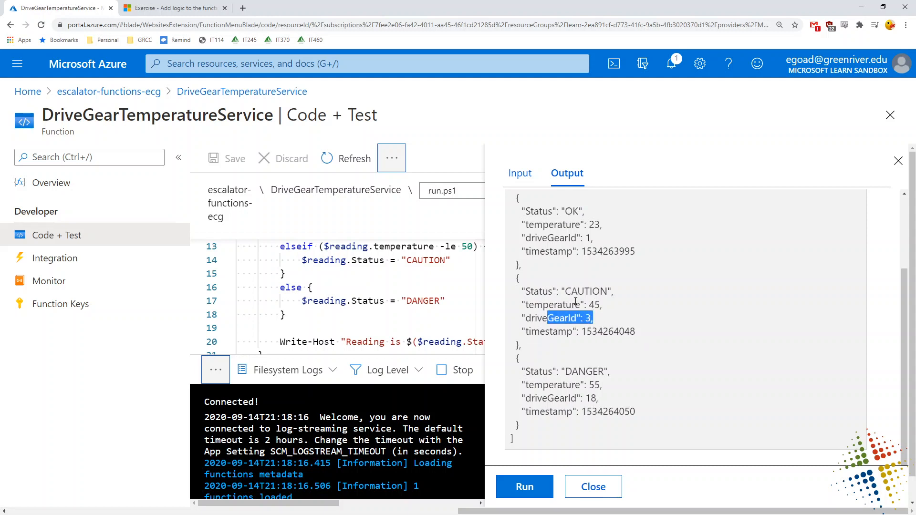
{"action": "double_click", "coordinate": [585, 291]}
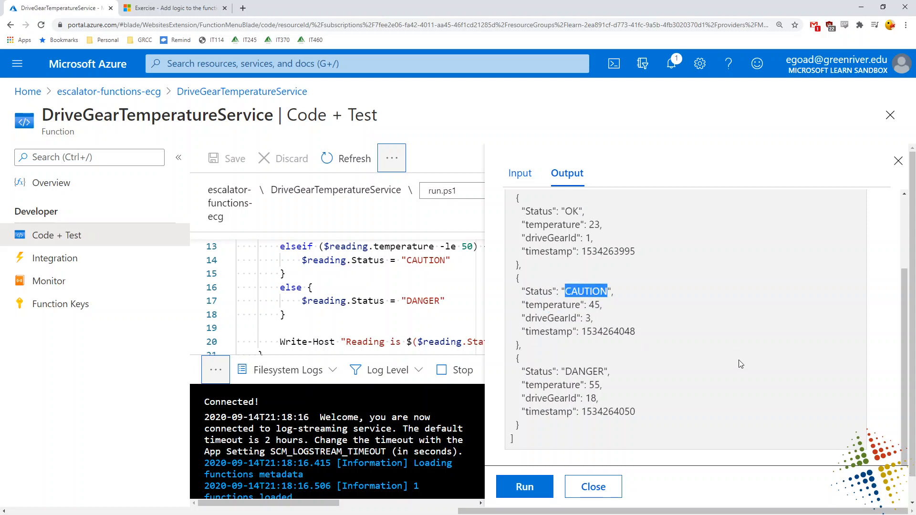
{"action": "double_click", "coordinate": [599, 371]}
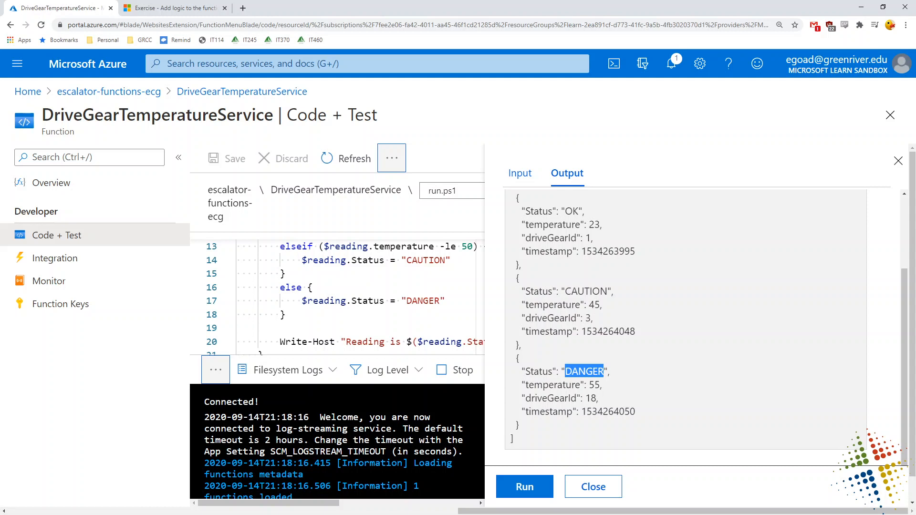
Review the readings submitted in the test request body, and close the test pane.
{"action": "left_click", "coordinate": [520, 175]}
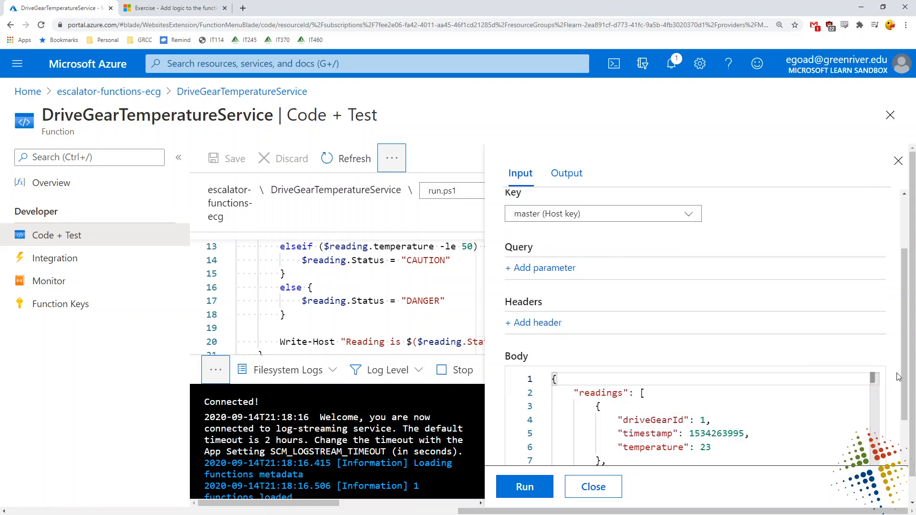
{"action": "scroll", "coordinate": [897, 377], "scroll_direction": "down", "scroll_amount": 3}
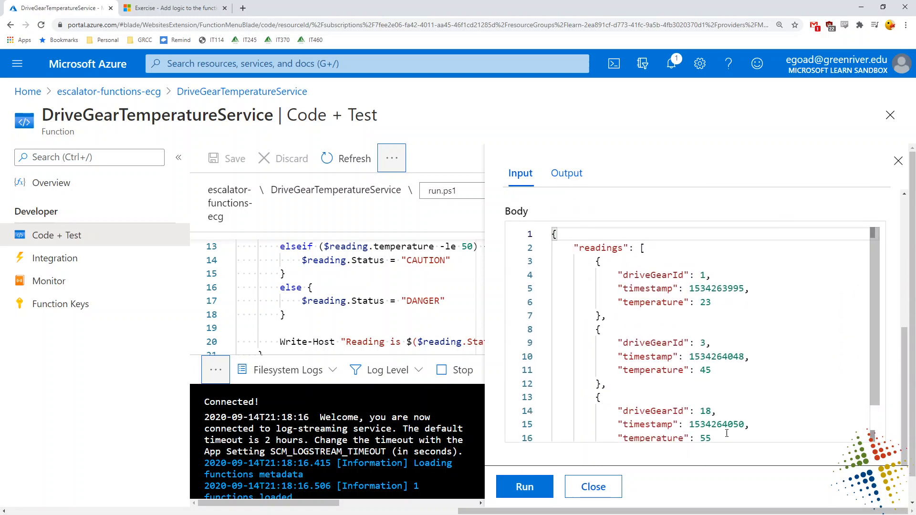
{"action": "left_click_drag", "start_coordinate": [726, 434], "coordinate": [527, 239]}
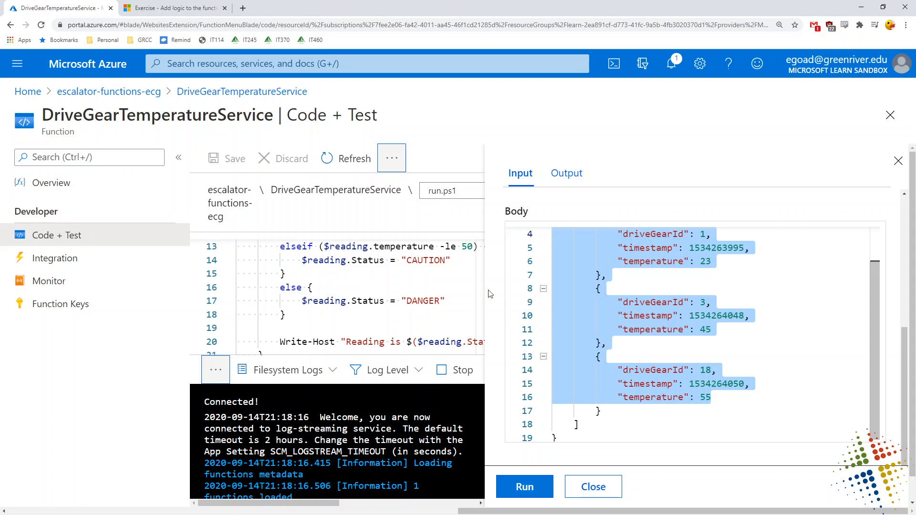
{"action": "left_click", "coordinate": [593, 486]}
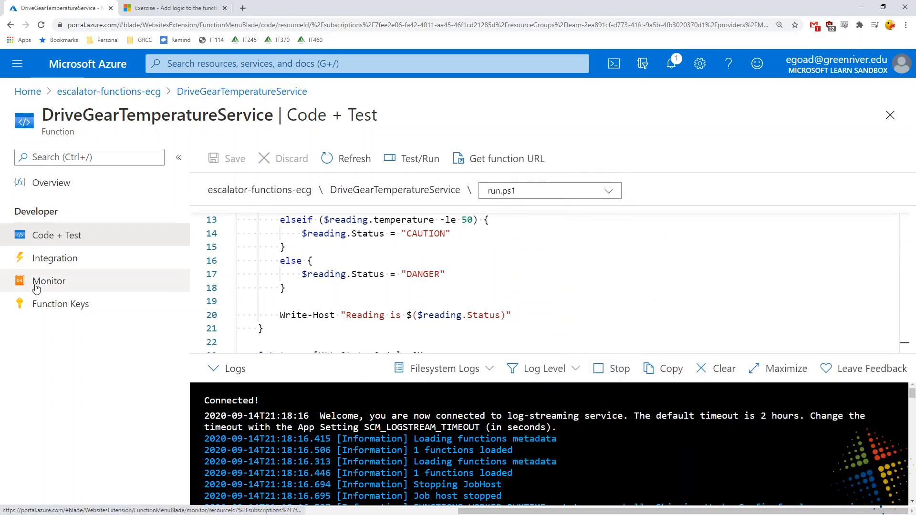
Open the function's Monitor page and compare the result codes and durations of the invocation traces.
{"action": "left_click", "coordinate": [36, 287]}
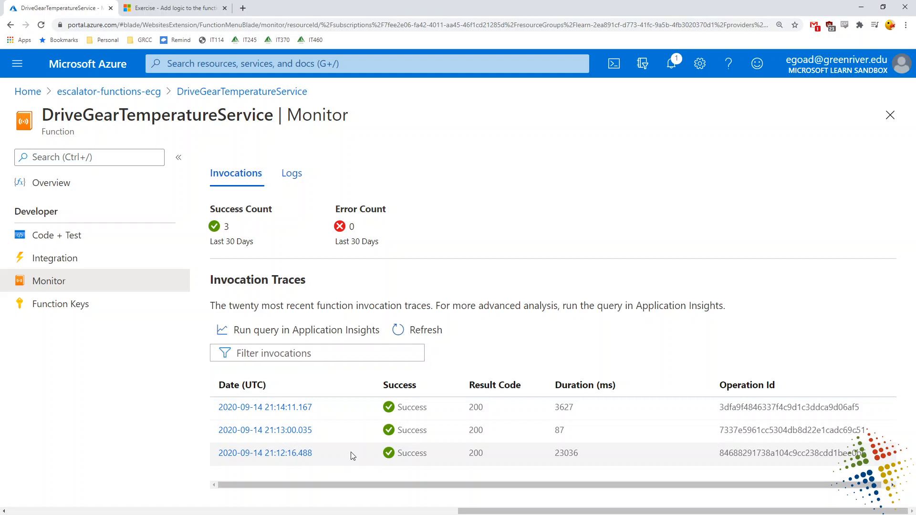
{"action": "left_click_drag", "start_coordinate": [473, 455], "coordinate": [495, 457]}
{"action": "left_click", "coordinate": [483, 455]}
{"action": "double_click", "coordinate": [476, 457]}
{"action": "double_click", "coordinate": [568, 454]}
{"action": "left_click", "coordinate": [347, 434]}
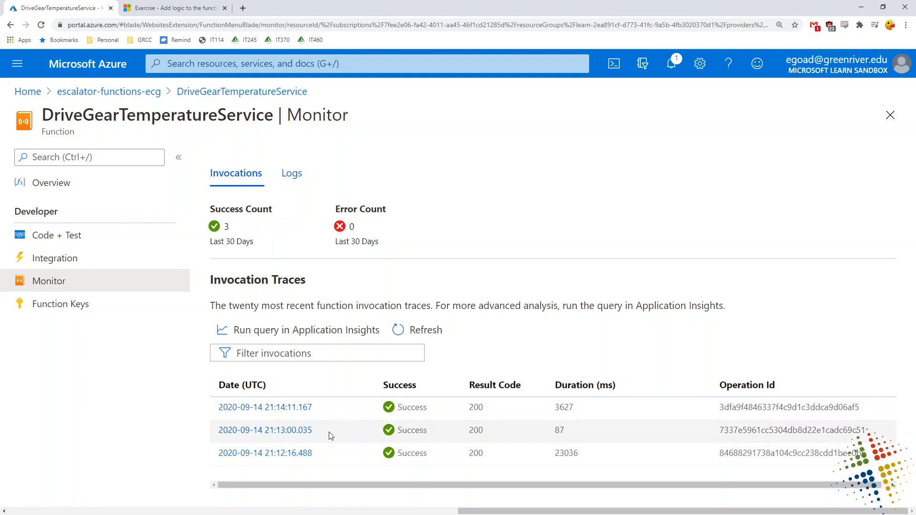
{"action": "left_click_drag", "start_coordinate": [568, 433], "coordinate": [540, 439]}
{"action": "left_click_drag", "start_coordinate": [580, 411], "coordinate": [539, 411]}
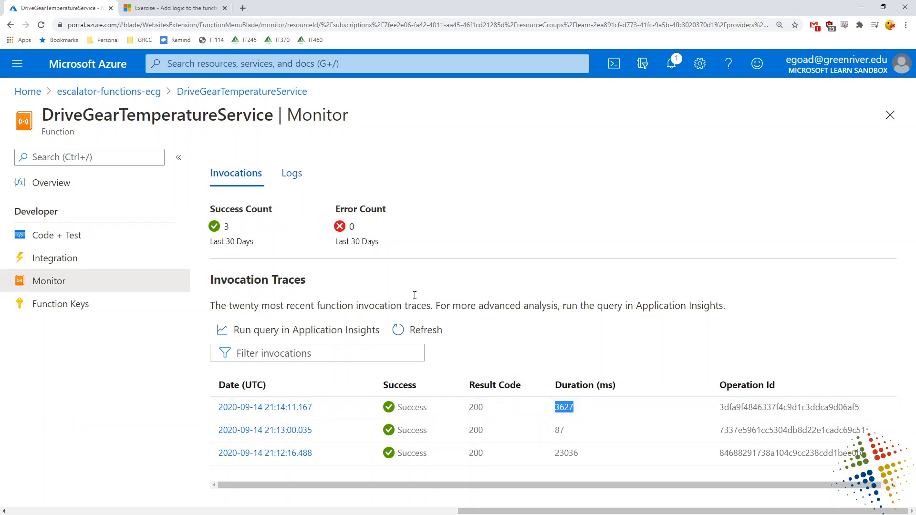
Return to the Microsoft Learn exercise, go through its remaining instructions, and continue to the Summary unit.
{"action": "left_click", "coordinate": [205, 8]}
{"action": "scroll", "coordinate": [433, 349], "scroll_direction": "down", "scroll_amount": 6}
{"action": "scroll", "coordinate": [432, 350], "scroll_direction": "down", "scroll_amount": 13}
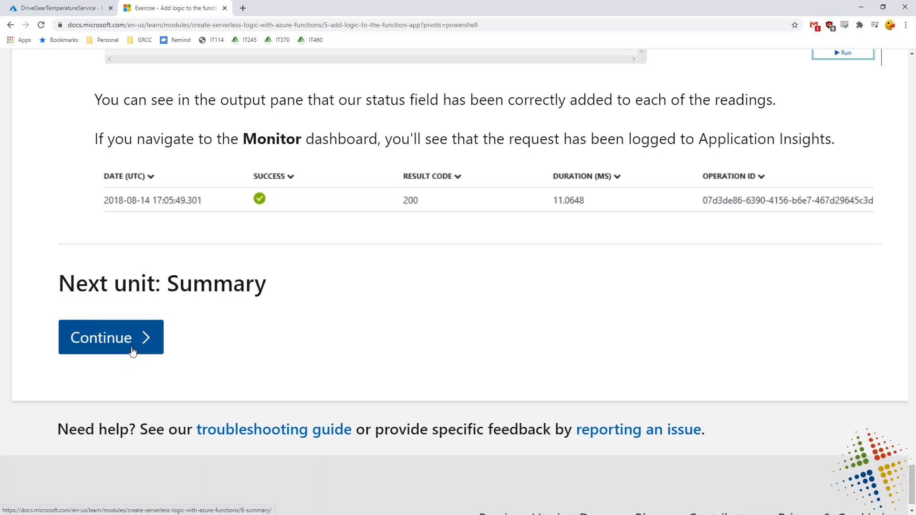
{"action": "left_click", "coordinate": [133, 351]}
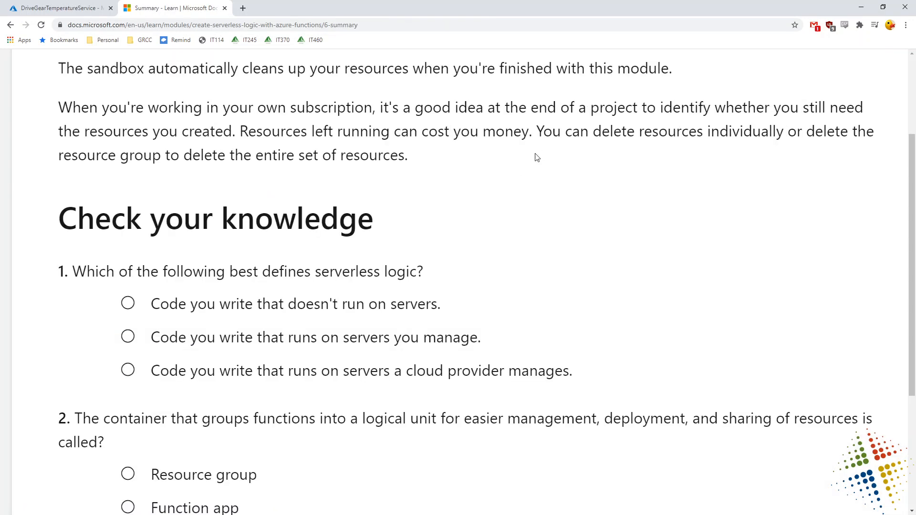
Answer knowledge check question 1 with "Code you write that runs on servers a cloud provider manages." and question 2 with "Function app".
{"action": "scroll", "coordinate": [535, 162], "scroll_direction": "up", "scroll_amount": 2}
{"action": "scroll", "coordinate": [535, 164], "scroll_direction": "down", "scroll_amount": 5}
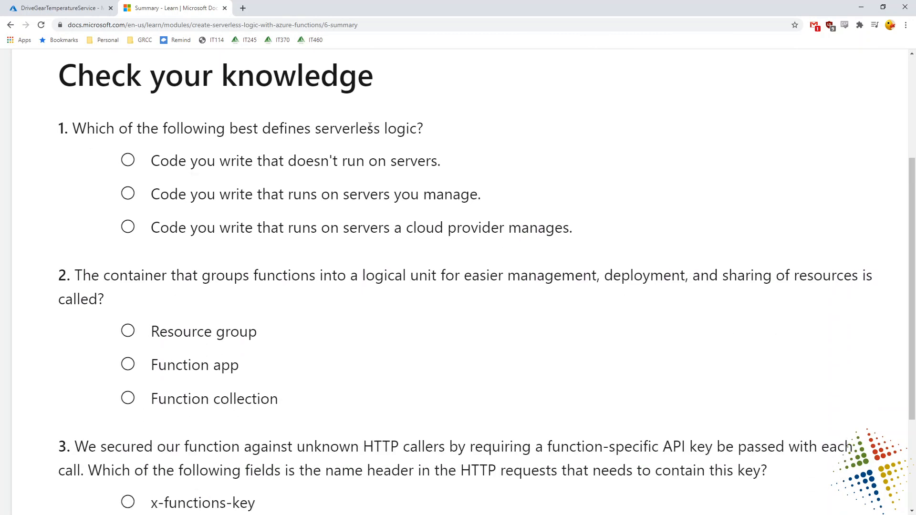
{"action": "left_click_drag", "start_coordinate": [370, 127], "coordinate": [211, 131]}
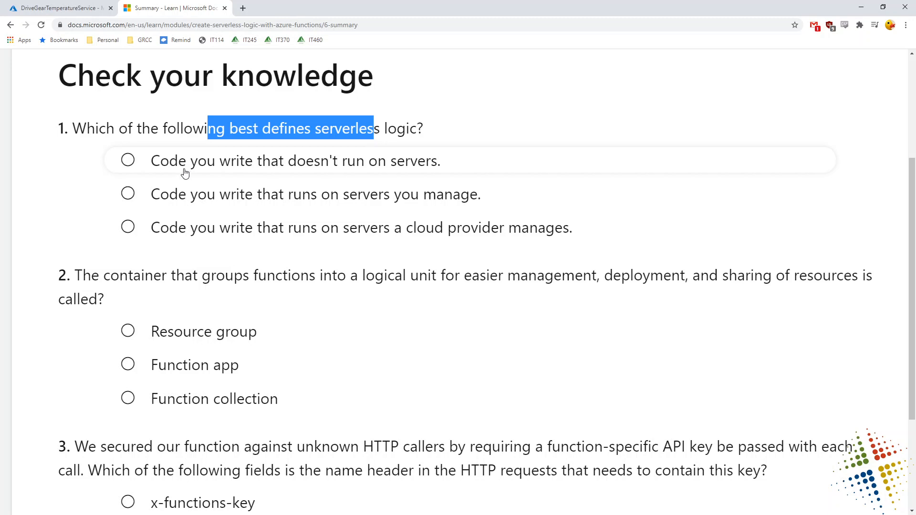
{"action": "left_click", "coordinate": [193, 237]}
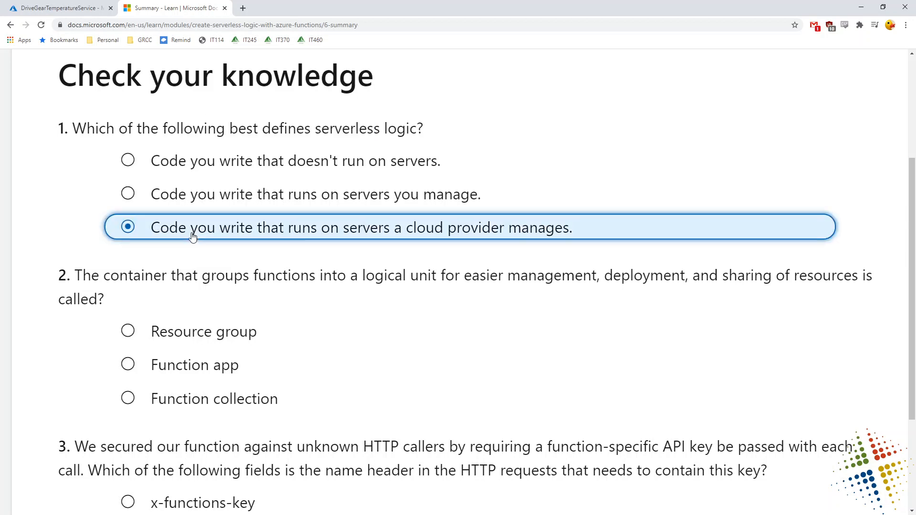
{"action": "left_click_drag", "start_coordinate": [141, 282], "coordinate": [266, 297]}
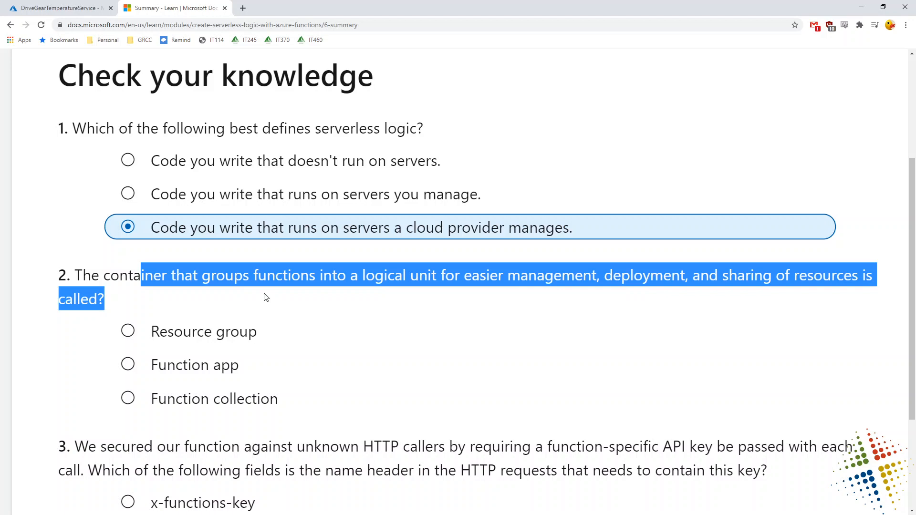
{"action": "left_click", "coordinate": [231, 369]}
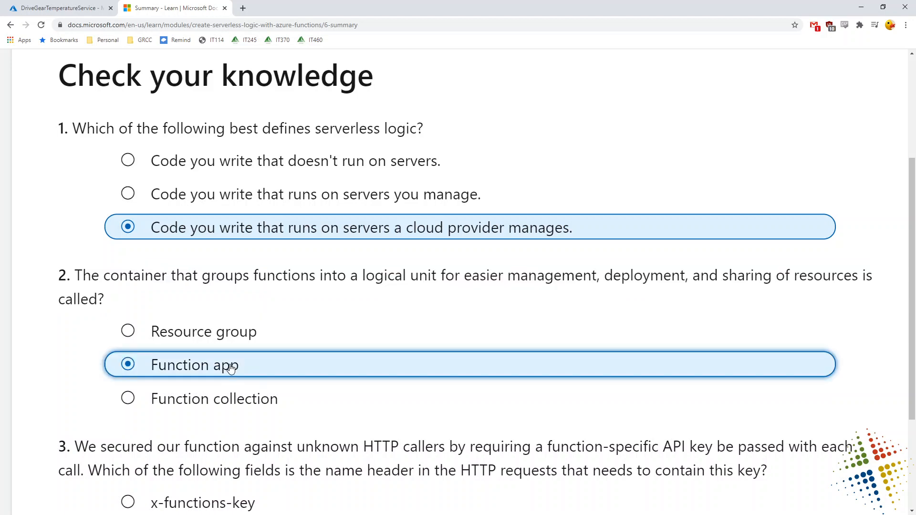
Switch back to the Azure portal and open the functions list of the escalator-functions-ecg function app.
{"action": "left_click", "coordinate": [67, 6]}
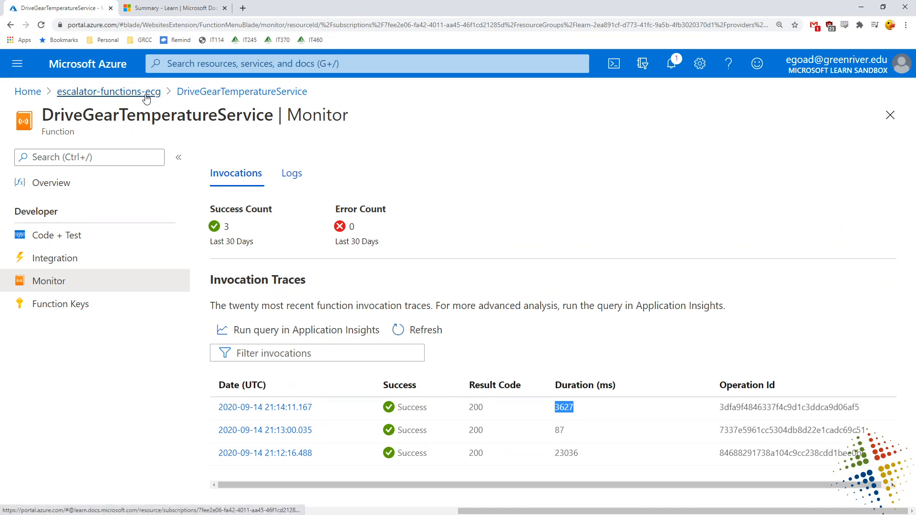
{"action": "left_click", "coordinate": [143, 98]}
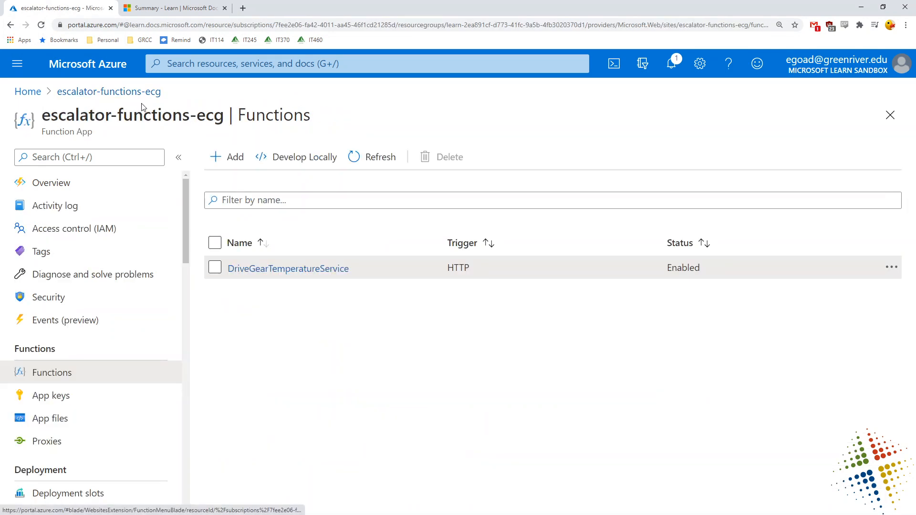
Return to knowledge check question 3 on Microsoft Learn and look up the API key's header name in the Command Prompt's last curl command.
{"action": "left_click_drag", "start_coordinate": [94, 133], "coordinate": [41, 137]}
{"action": "left_click", "coordinate": [171, 8]}
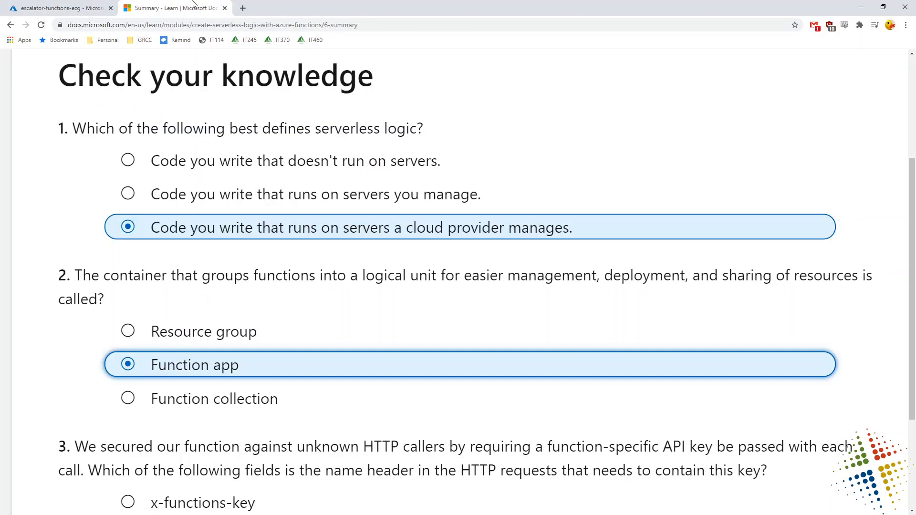
{"action": "scroll", "coordinate": [658, 281], "scroll_direction": "down", "scroll_amount": 3}
{"action": "scroll", "coordinate": [658, 281], "scroll_direction": "down", "scroll_amount": 3}
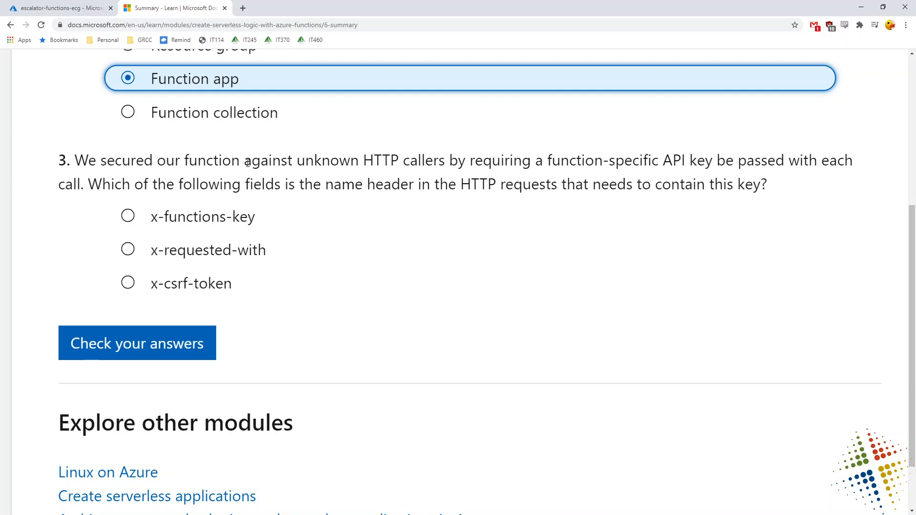
{"action": "left_click_drag", "start_coordinate": [664, 161], "coordinate": [714, 159]}
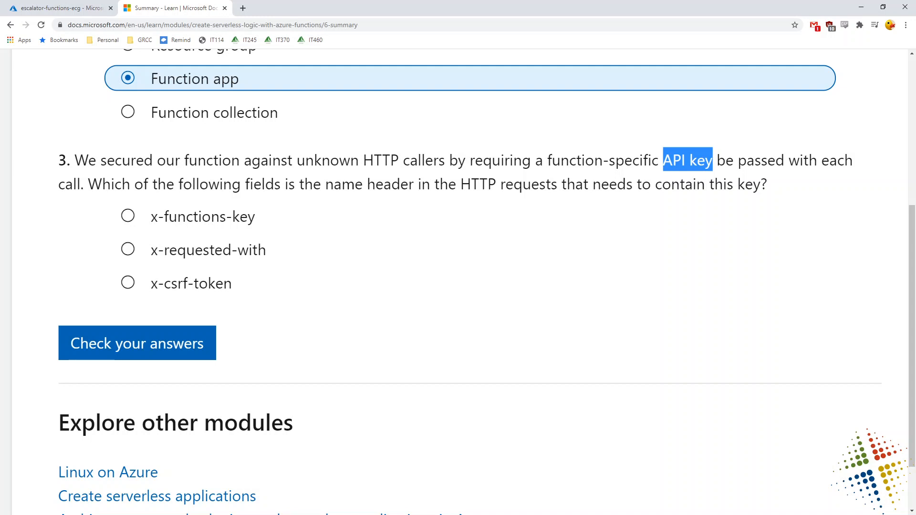
{"action": "key", "text": "alt+Tab"}
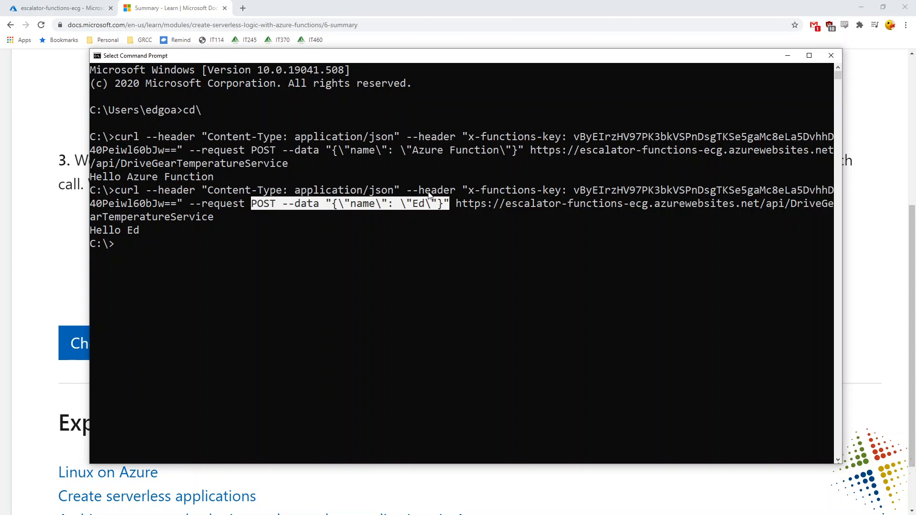
{"action": "left_click_drag", "start_coordinate": [469, 191], "coordinate": [566, 194]}
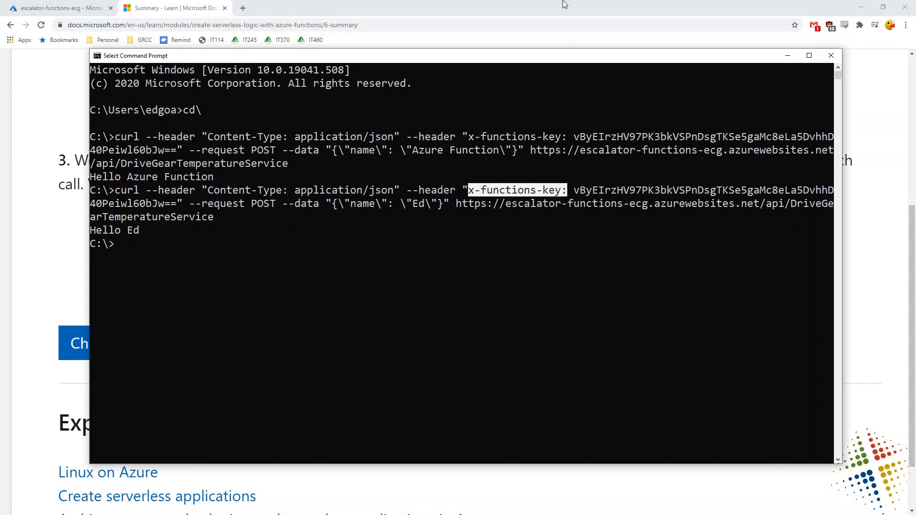
Back on the Microsoft Learn page, answer question 3 with "x-functions-key" and submit the knowledge check answers.
{"action": "left_click", "coordinate": [565, 4]}
{"action": "left_click", "coordinate": [206, 218]}
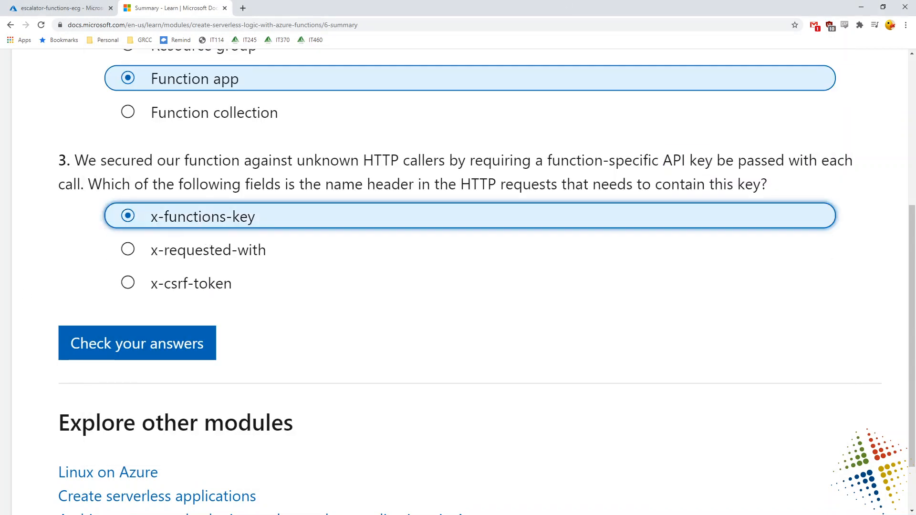
{"action": "left_click", "coordinate": [158, 350]}
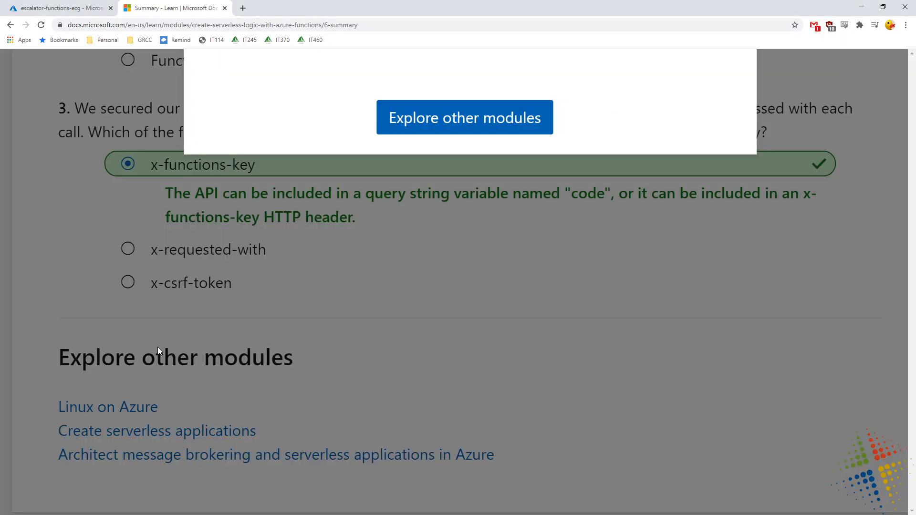